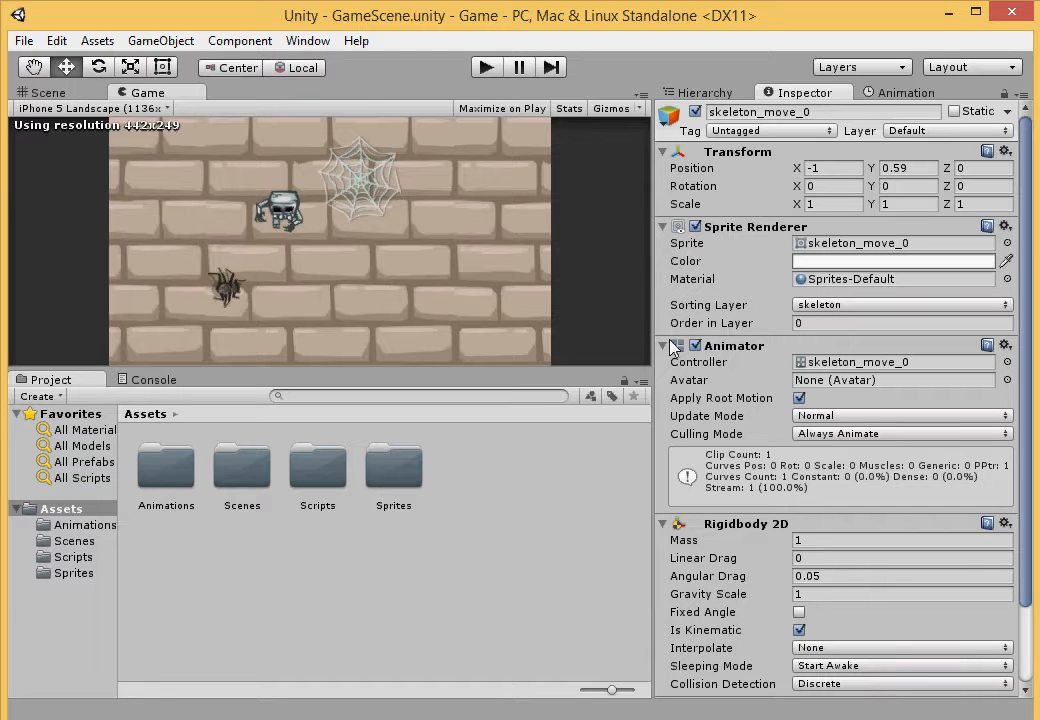
Step: Collapse the skeleton's Animator, Rigidbody 2D and Skeleton Controller components, and add a Polygon Collider 2D to skeleton_move_0
left_click(664, 347)
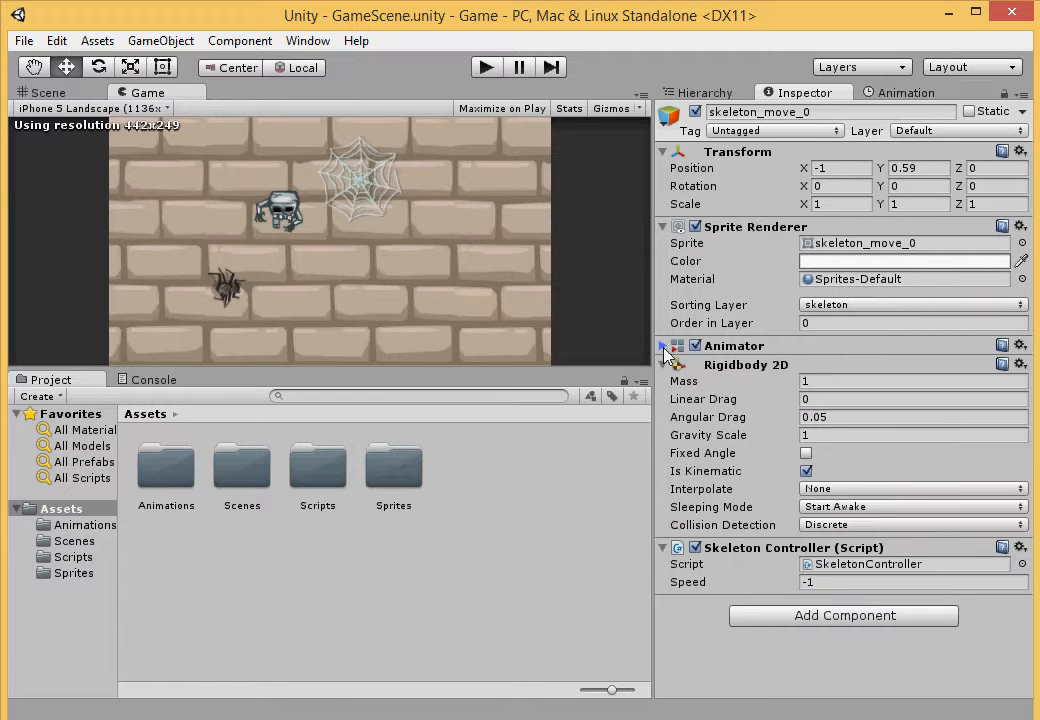
left_click(662, 365)
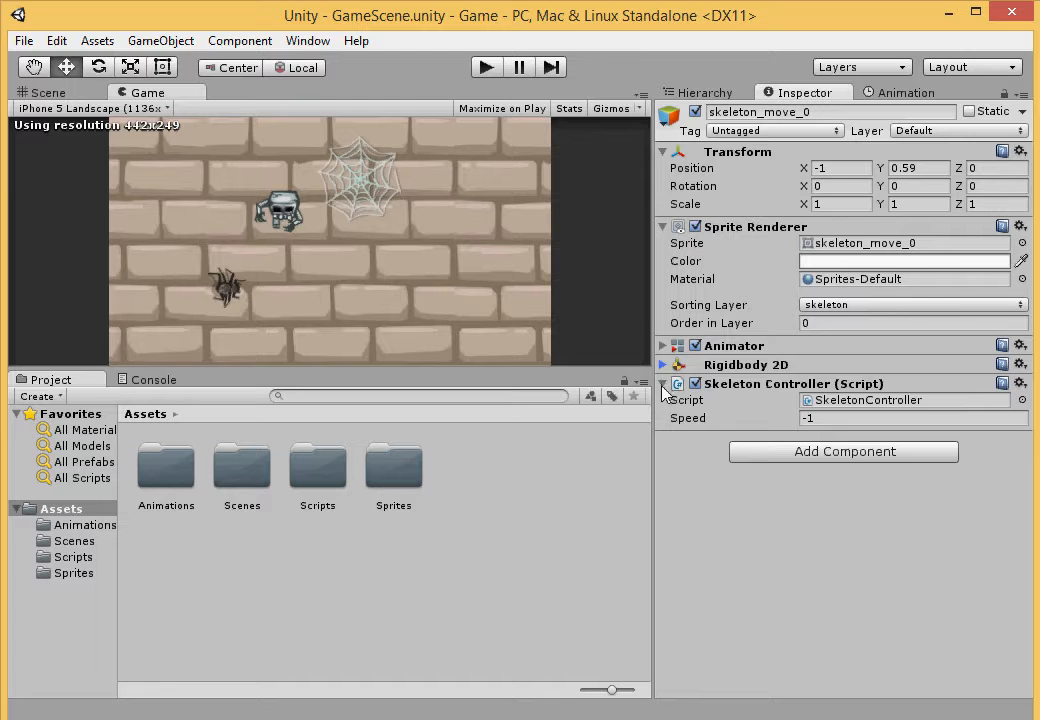
left_click(663, 384)
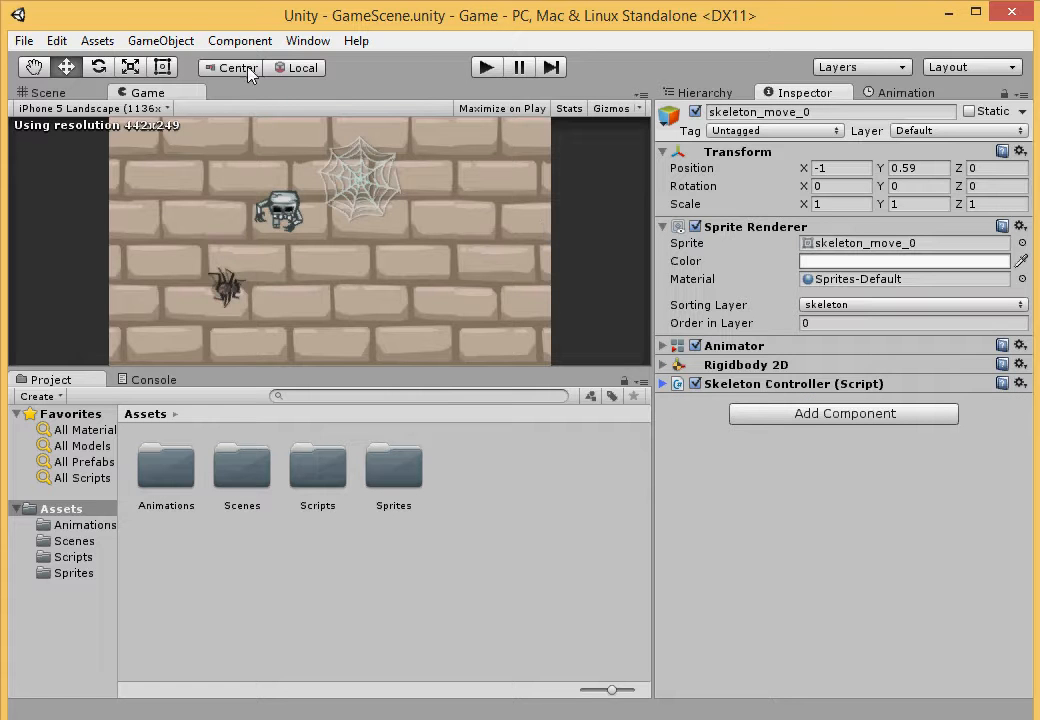
left_click(240, 41)
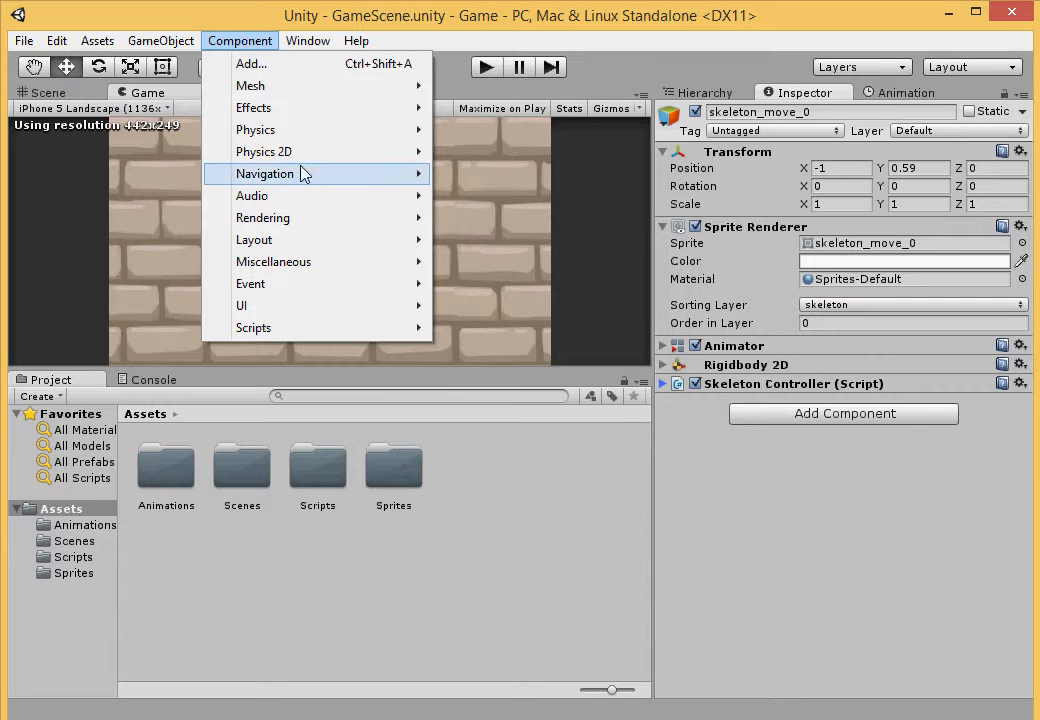
mouse_move(408, 153)
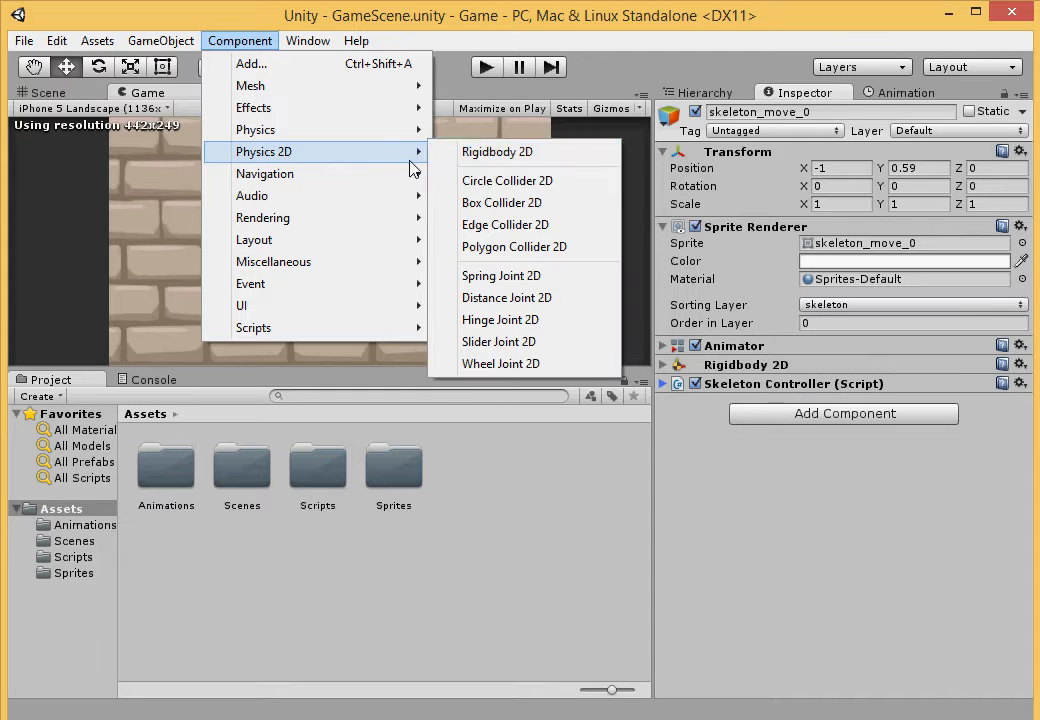
left_click(514, 248)
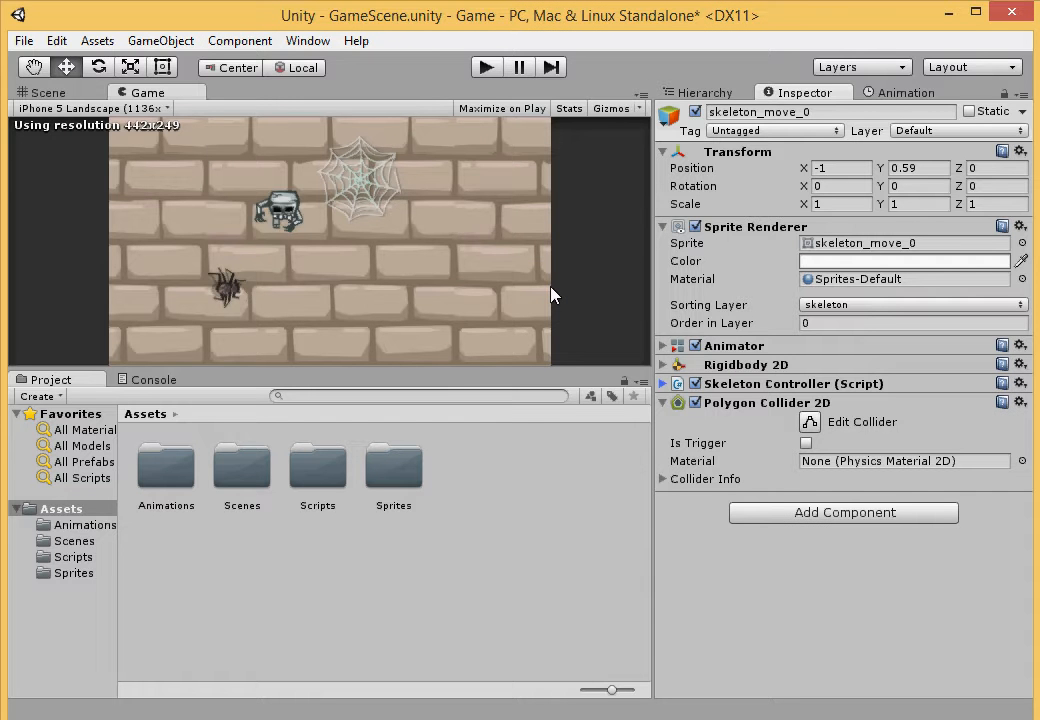
Step: Examine the new collider's info and its outline around skeleton_move_0 in the Scene view, toggling the collider off and back on
left_click(667, 479)
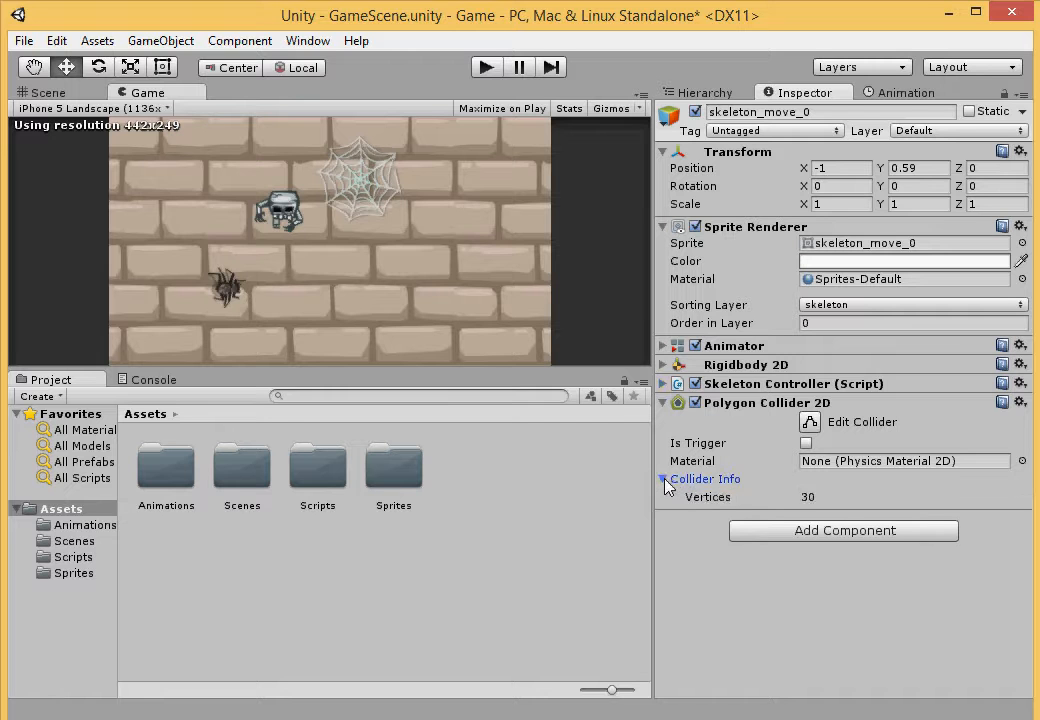
left_click(664, 479)
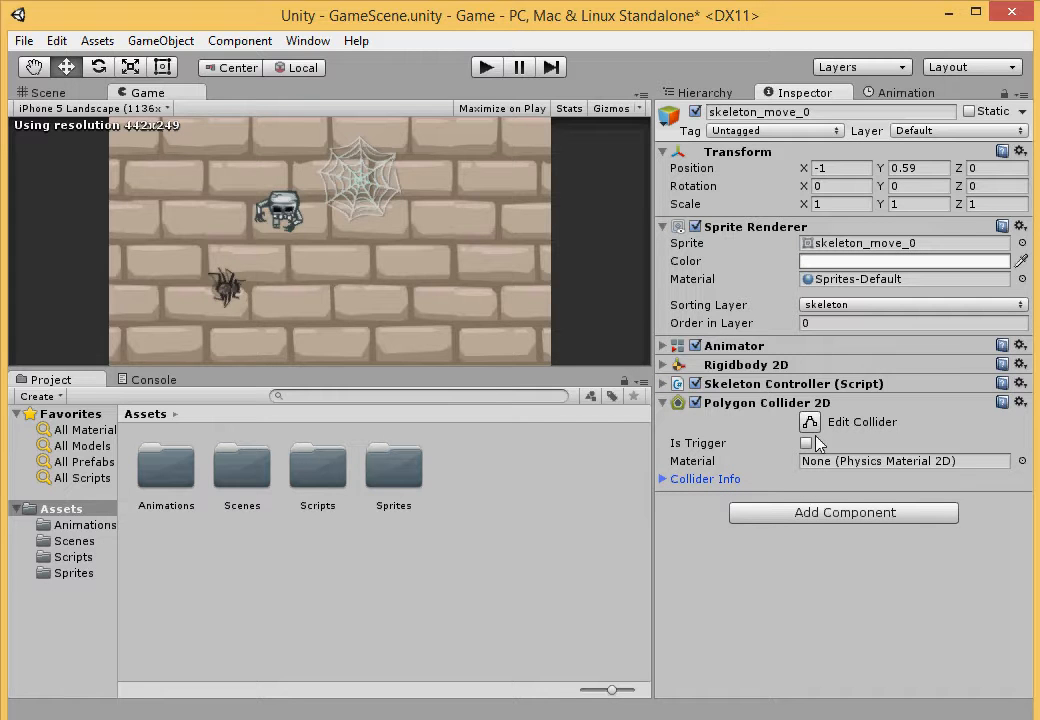
left_click(64, 94)
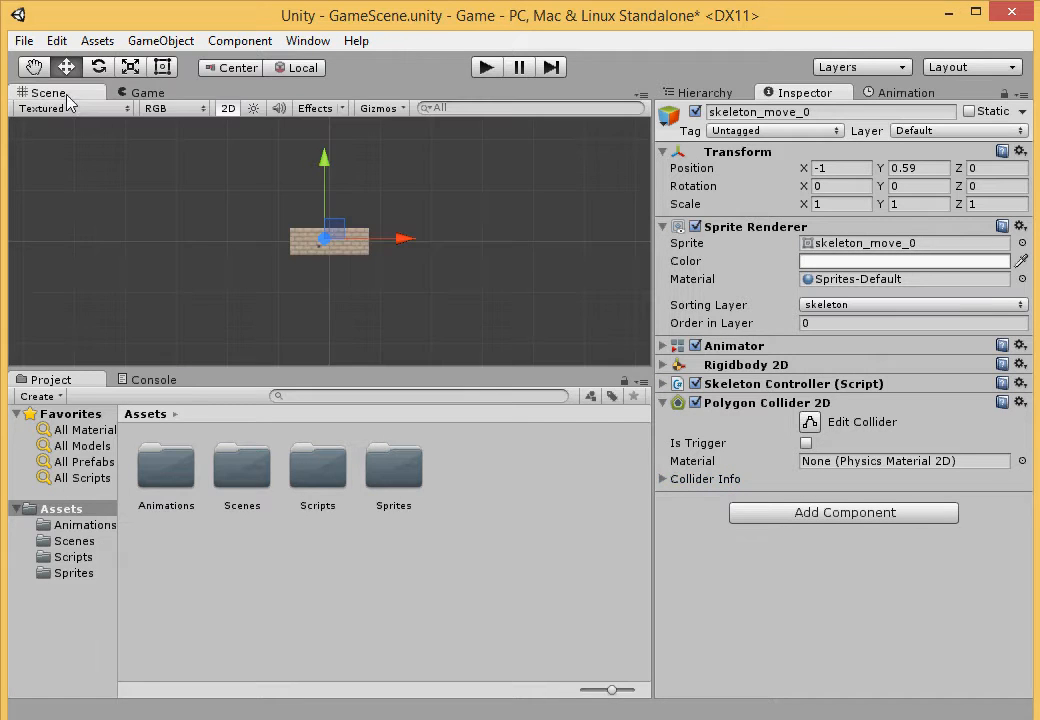
left_click(476, 289)
scroll(476, 289, "up", 5)
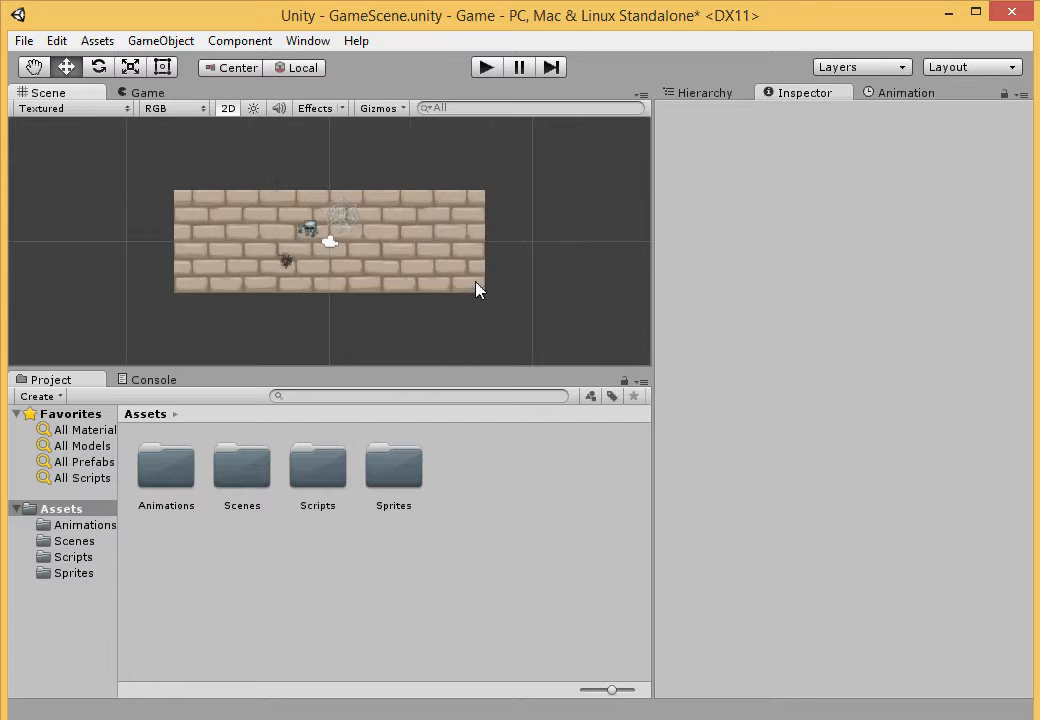
scroll(476, 289, "up", 5)
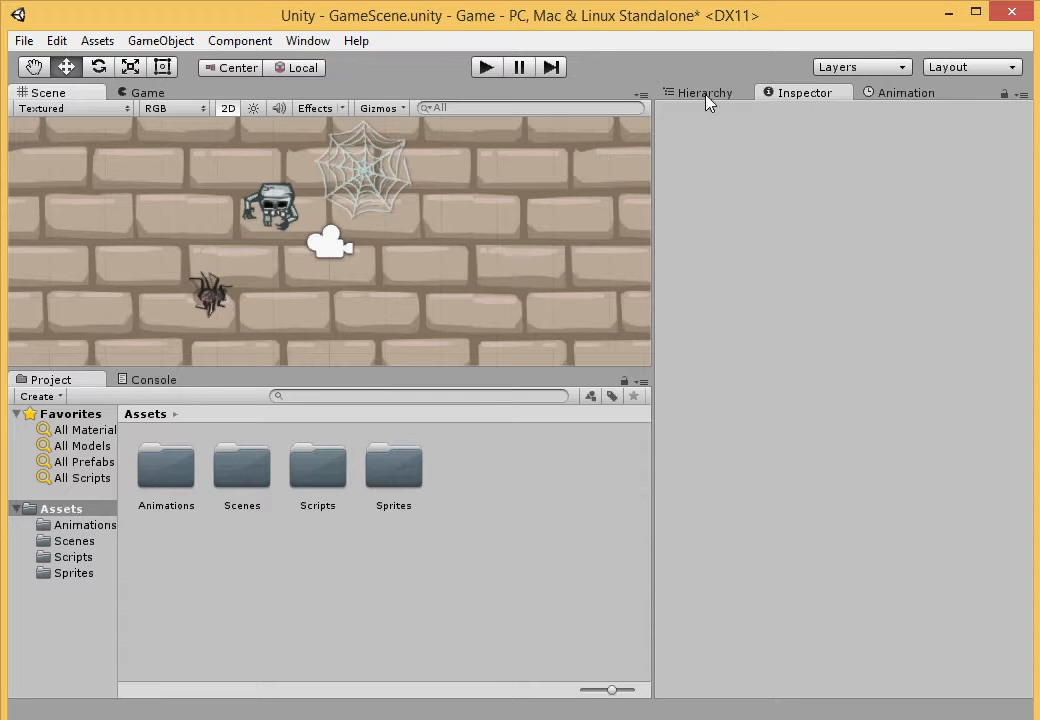
left_click(705, 93)
left_click(695, 162)
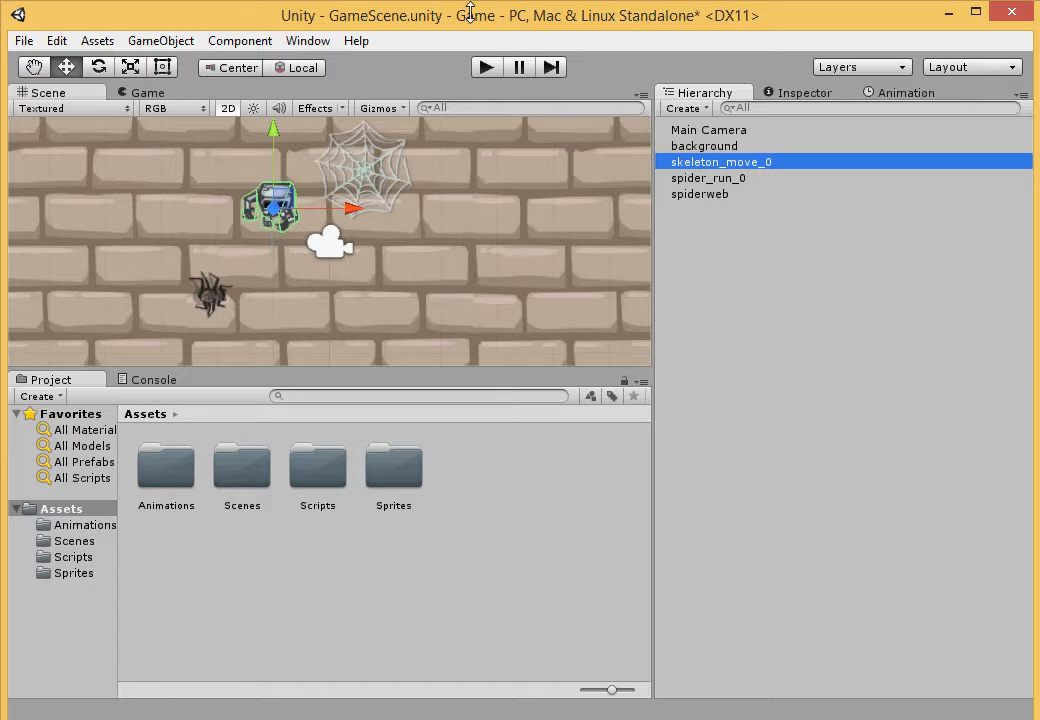
left_click(782, 93)
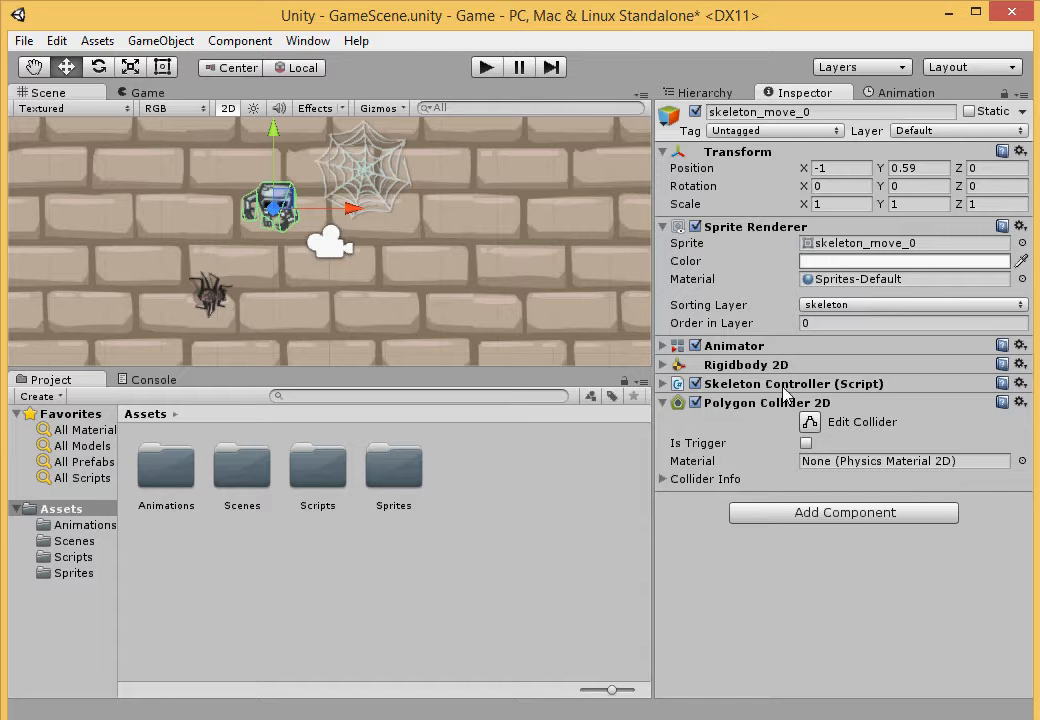
left_click(696, 403)
left_click(696, 403)
Step: Change the skeleton's Sprite Renderer sprite to skeleton_move_1
left_click(1022, 243)
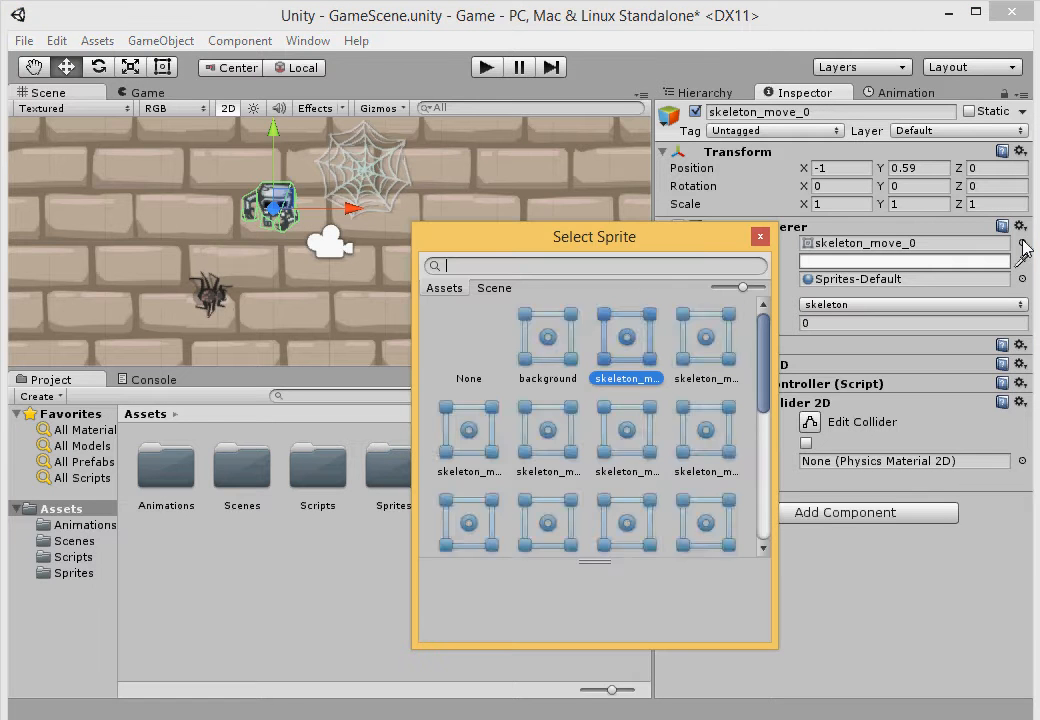
left_click(706, 337)
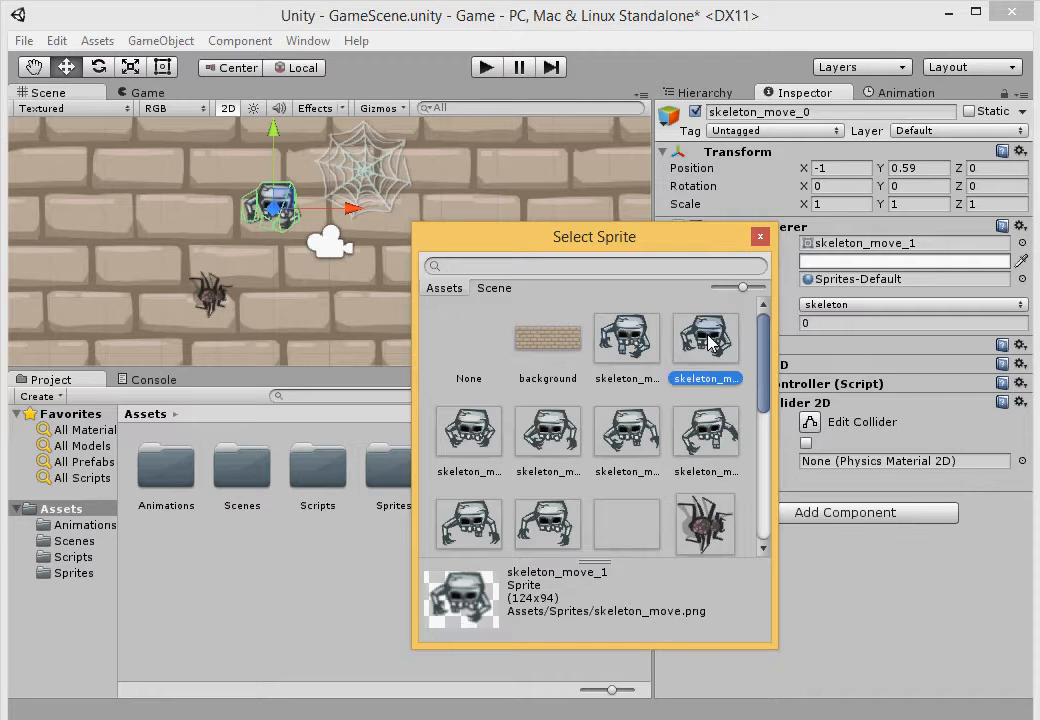
left_click(760, 239)
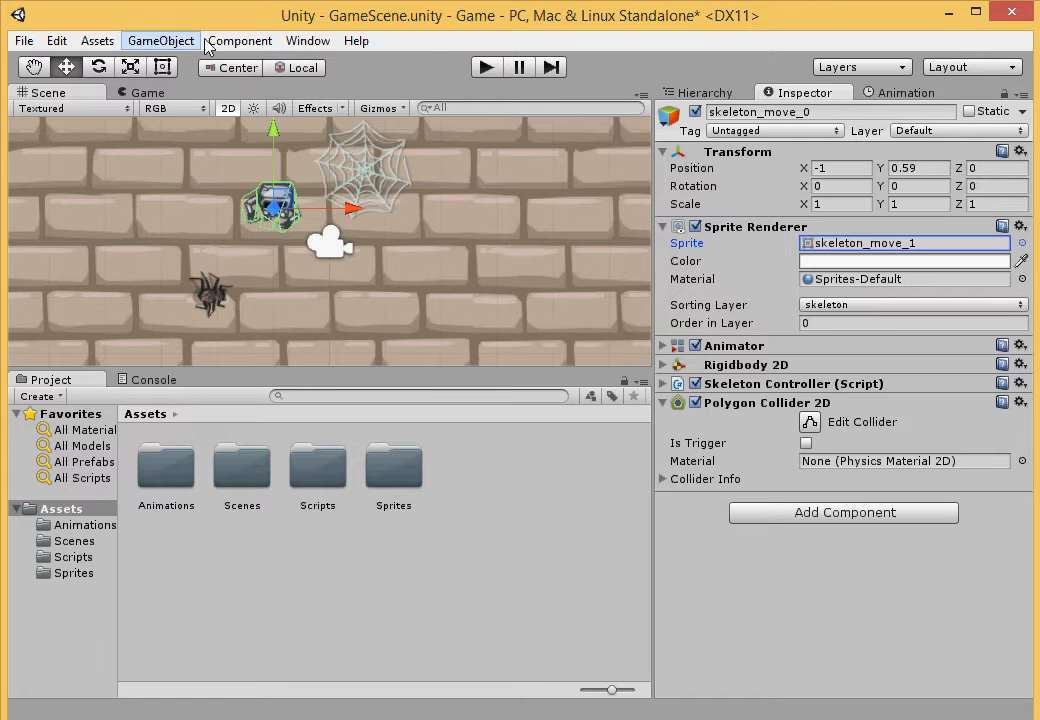
Step: Add a second Polygon Collider 2D for the skeleton_move_1 frame and disable the first collider
left_click(238, 41)
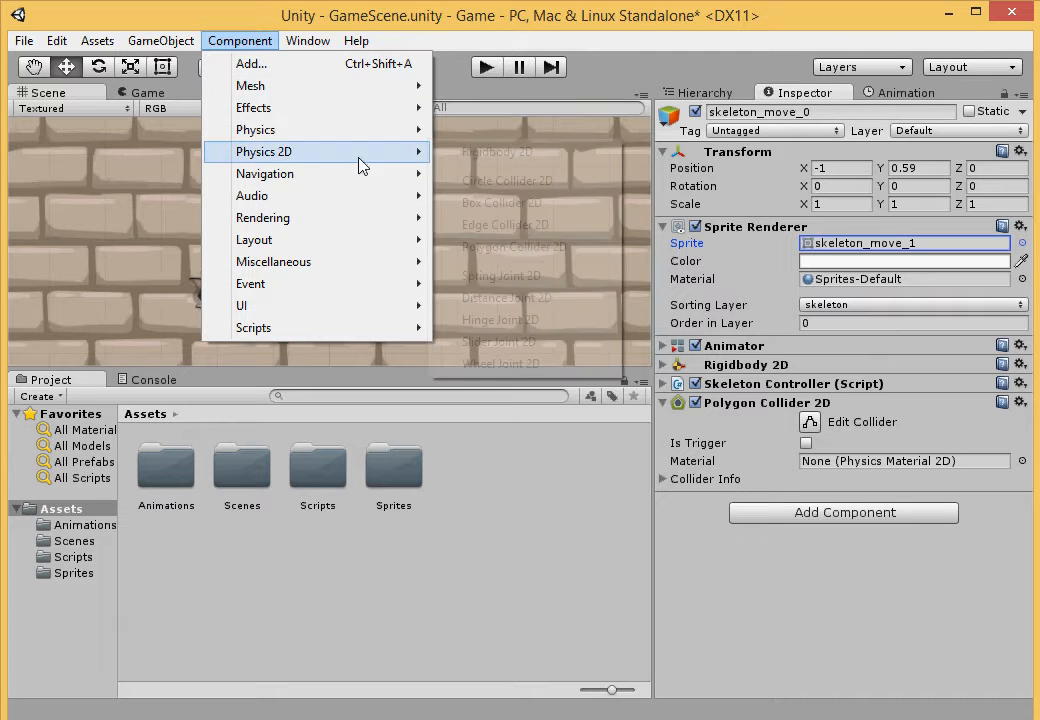
mouse_move(360, 165)
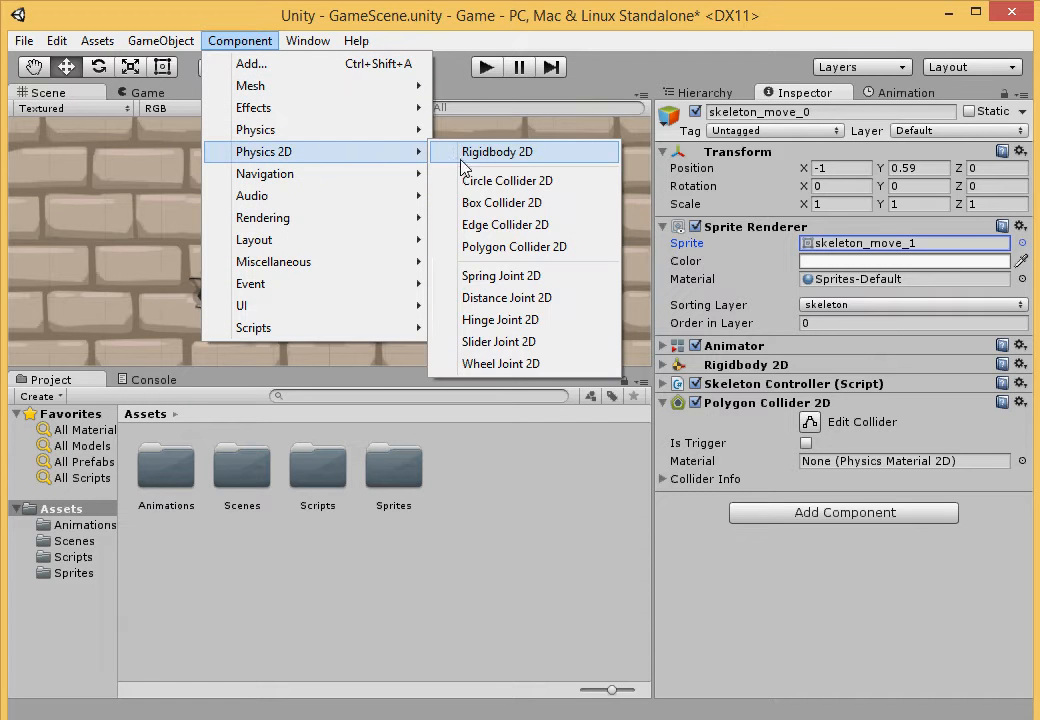
left_click(531, 250)
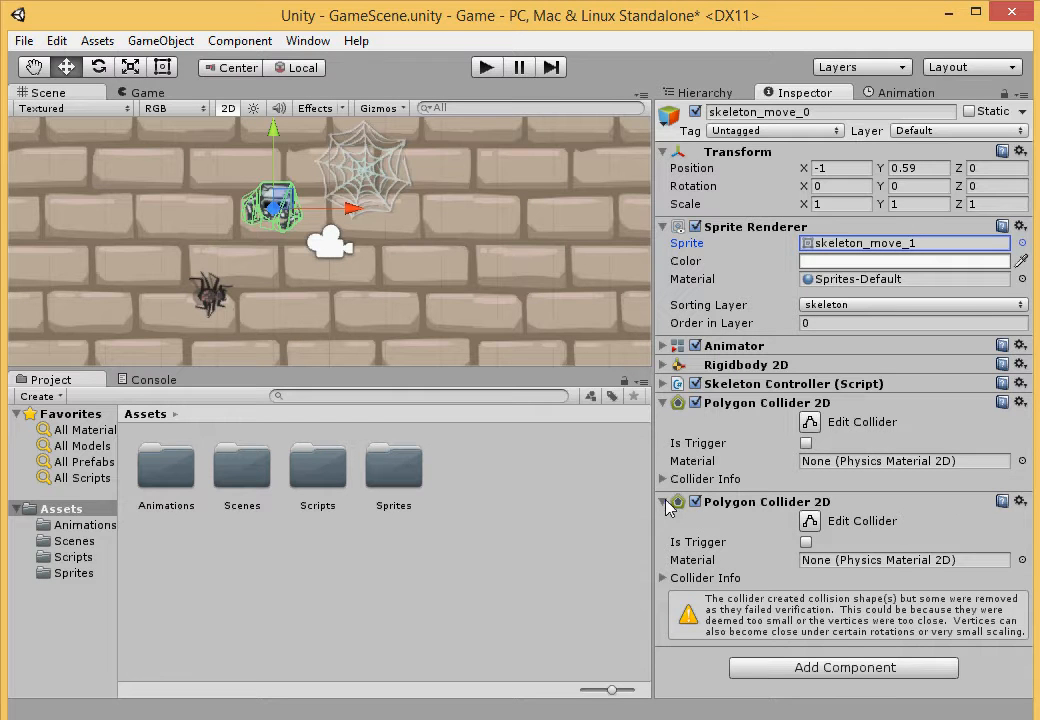
left_click(665, 501)
left_click(695, 402)
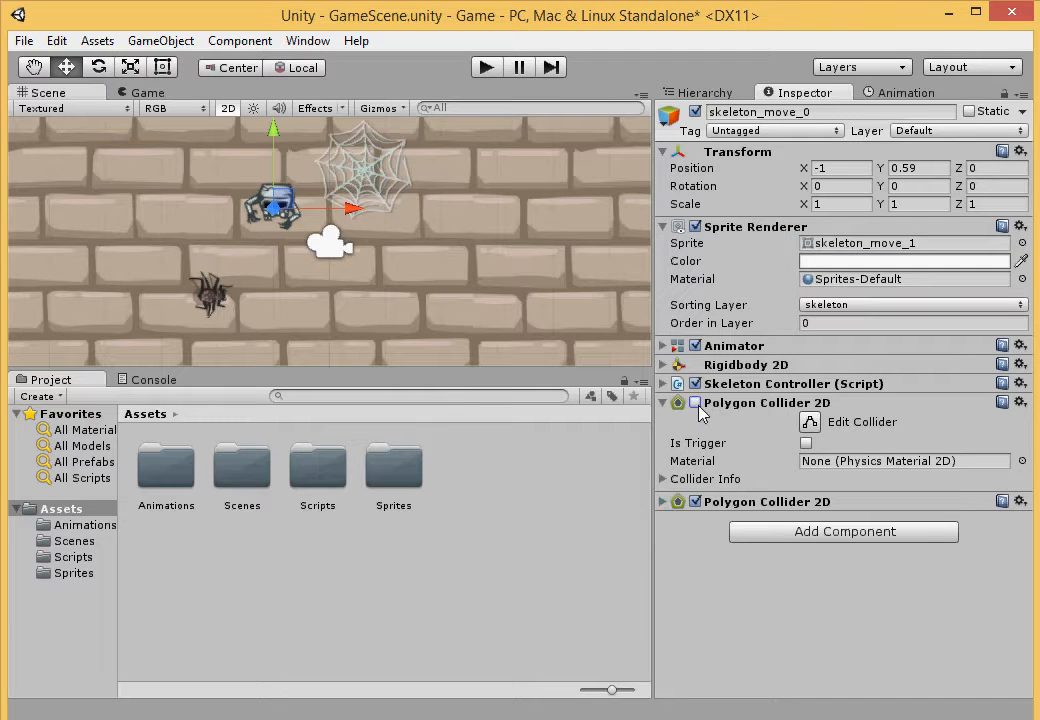
left_click(664, 503)
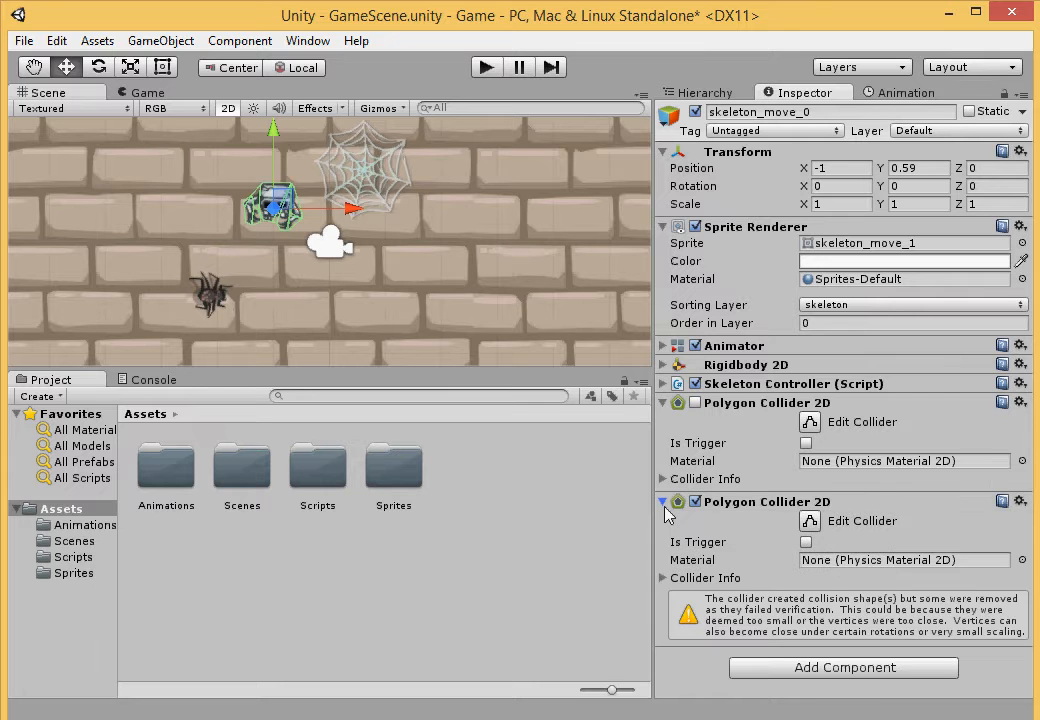
left_click(664, 502)
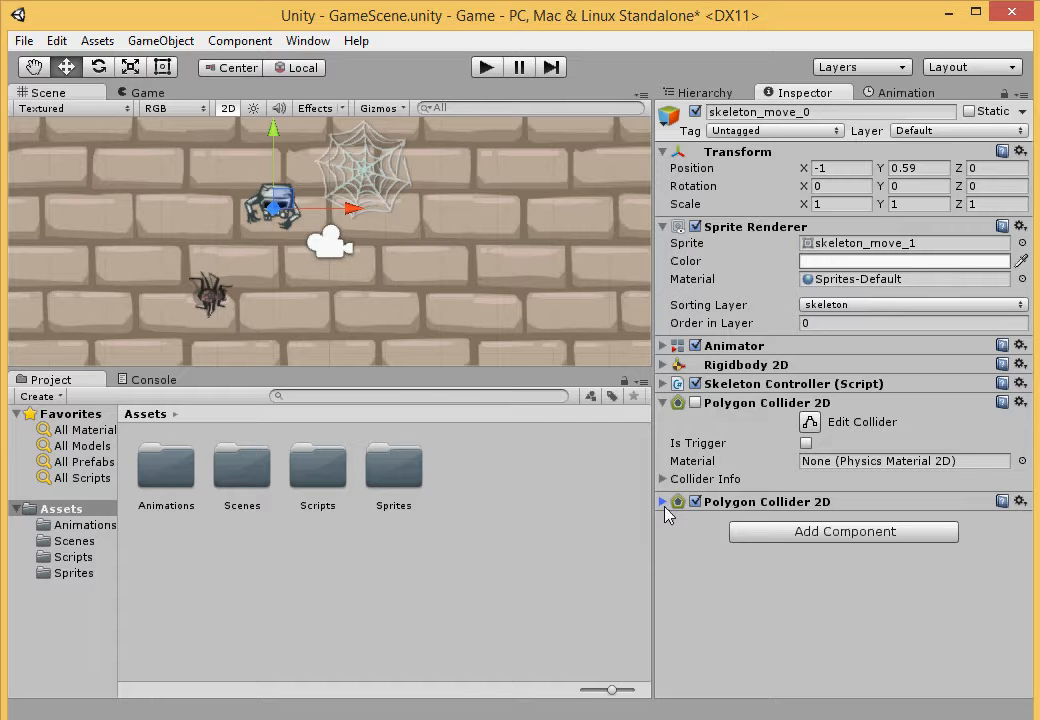
Step: Change the skeleton's Sprite Renderer sprite to skeleton_move_2
left_click(1021, 243)
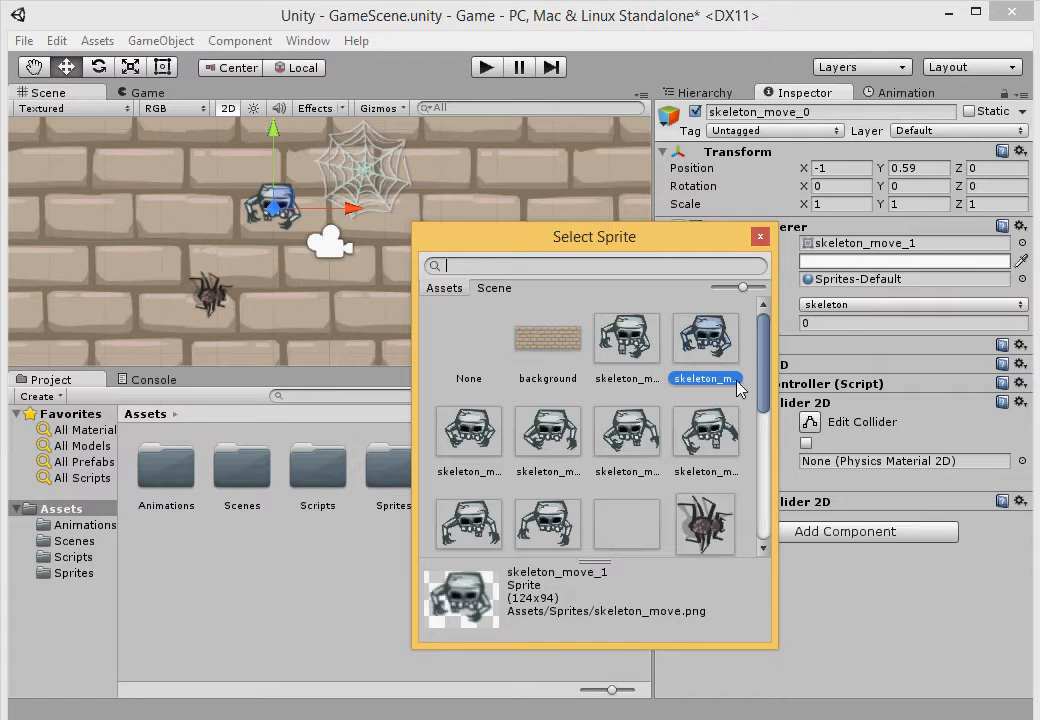
key("Right")
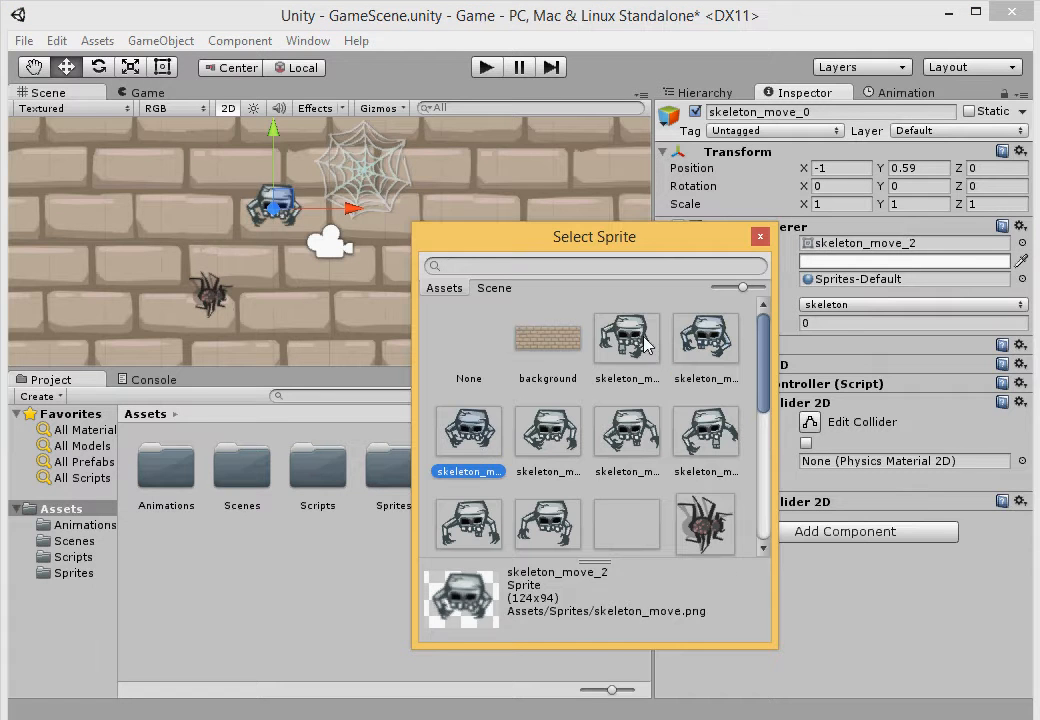
left_click(760, 236)
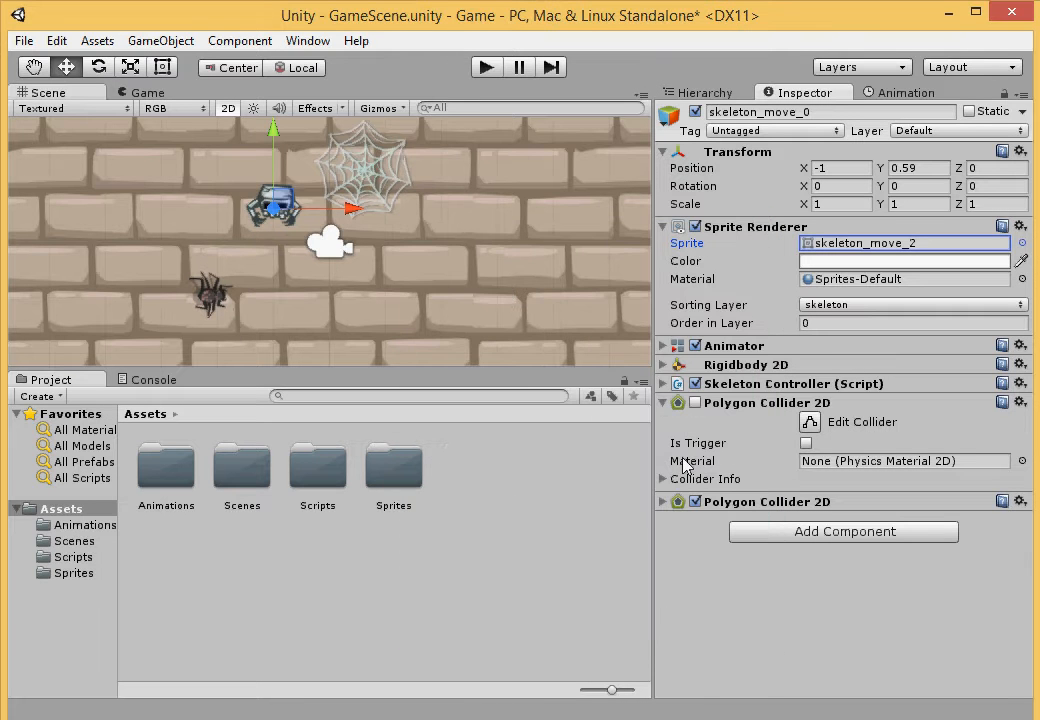
Step: Disable the skeleton's second Polygon Collider 2D and collapse both collider components
left_click(696, 502)
left_click(696, 502)
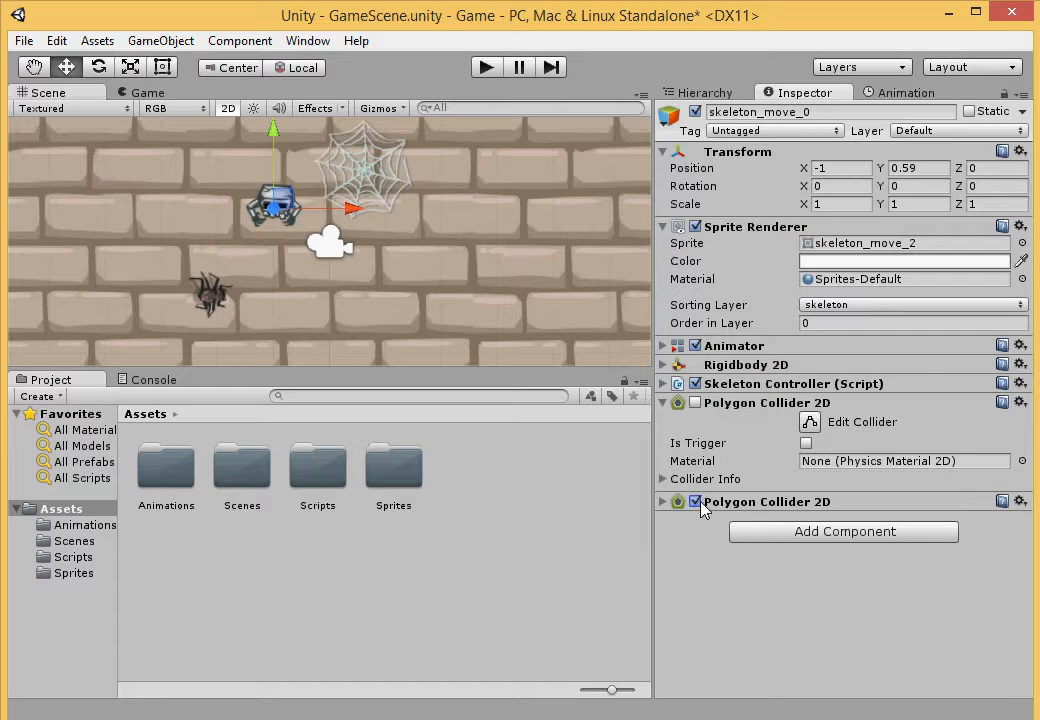
left_click(704, 503)
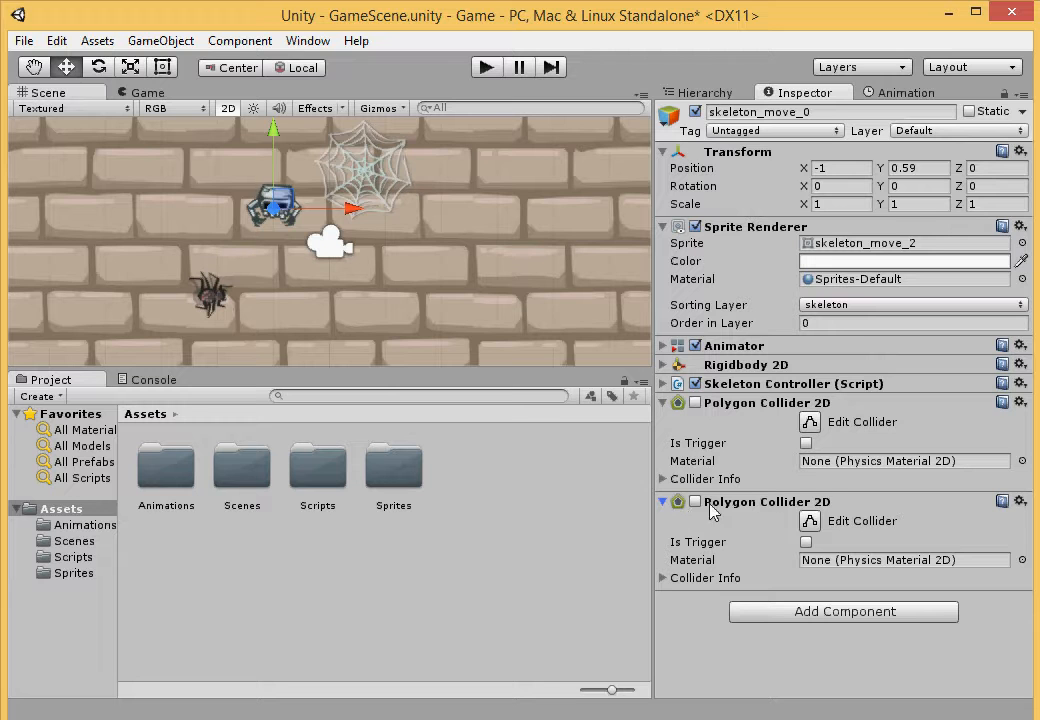
left_click(696, 502)
left_click(698, 504)
left_click(662, 502)
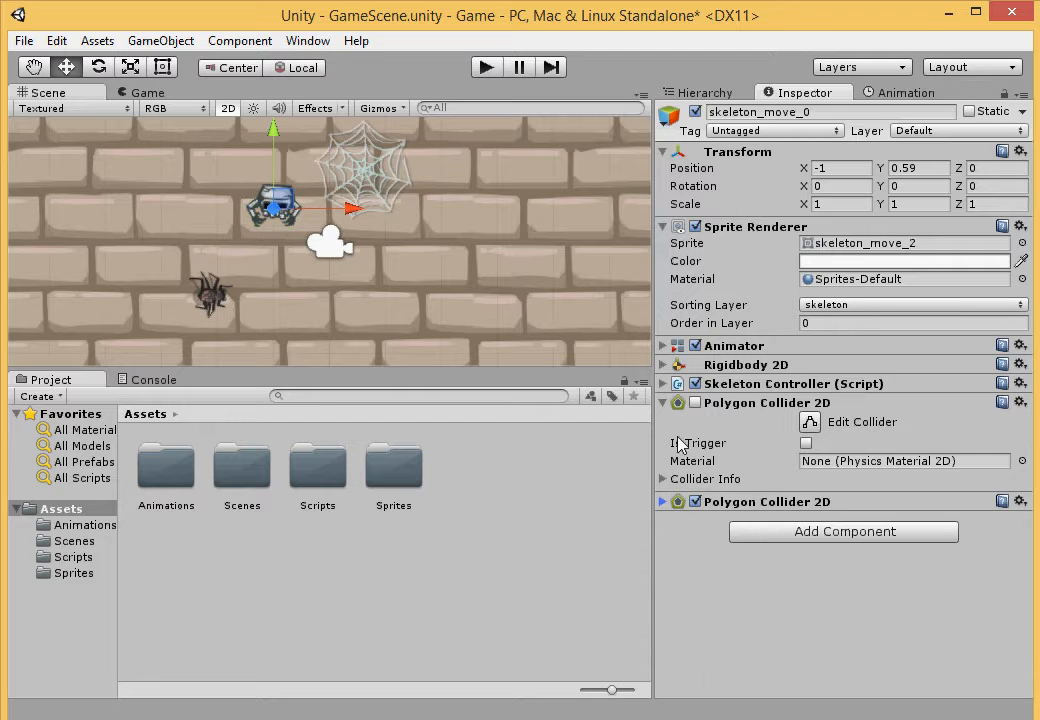
left_click(663, 403)
left_click(696, 422)
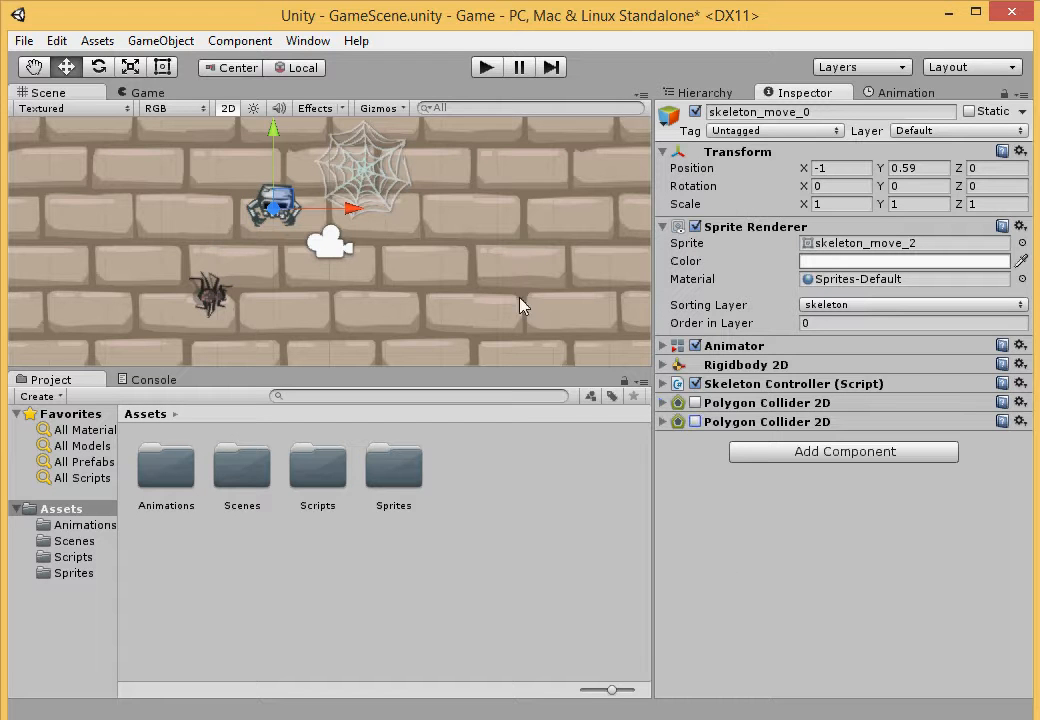
Step: Add a third Polygon Collider 2D for the skeleton_move_2 frame, check its outline, and leave the component collapsed
left_click(240, 41)
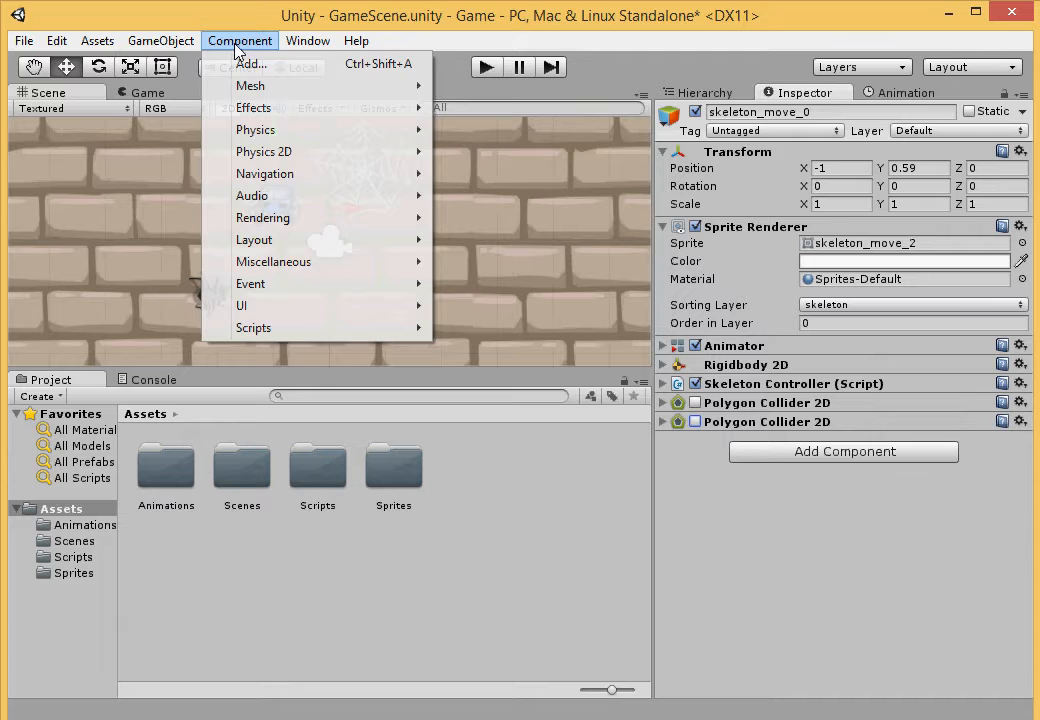
mouse_move(400, 155)
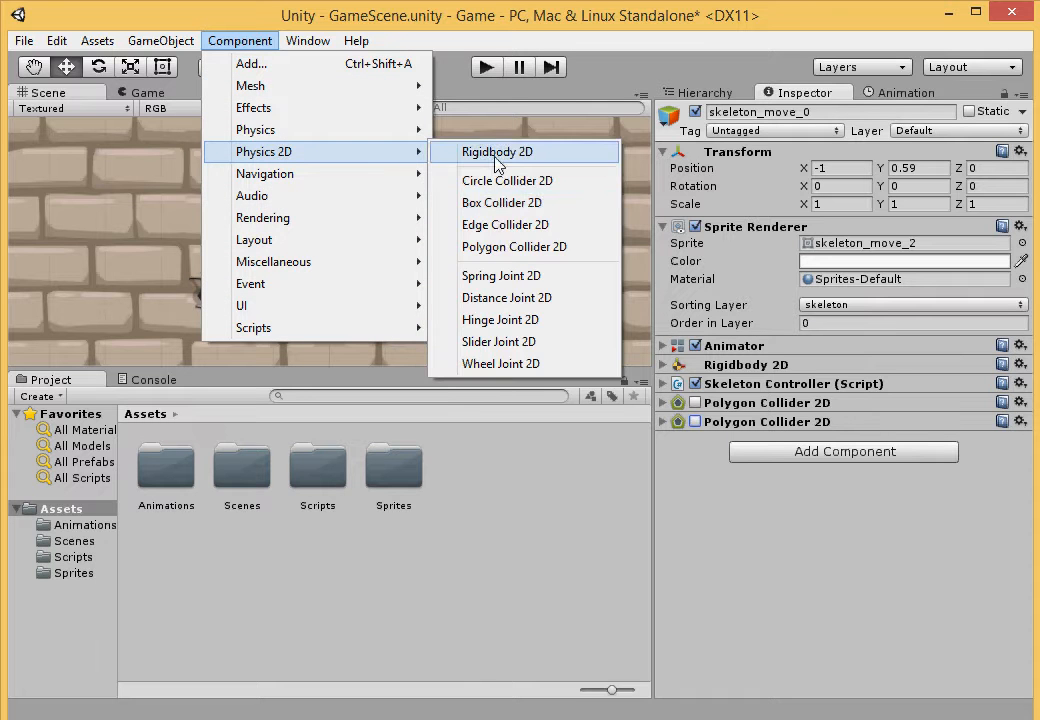
left_click(512, 246)
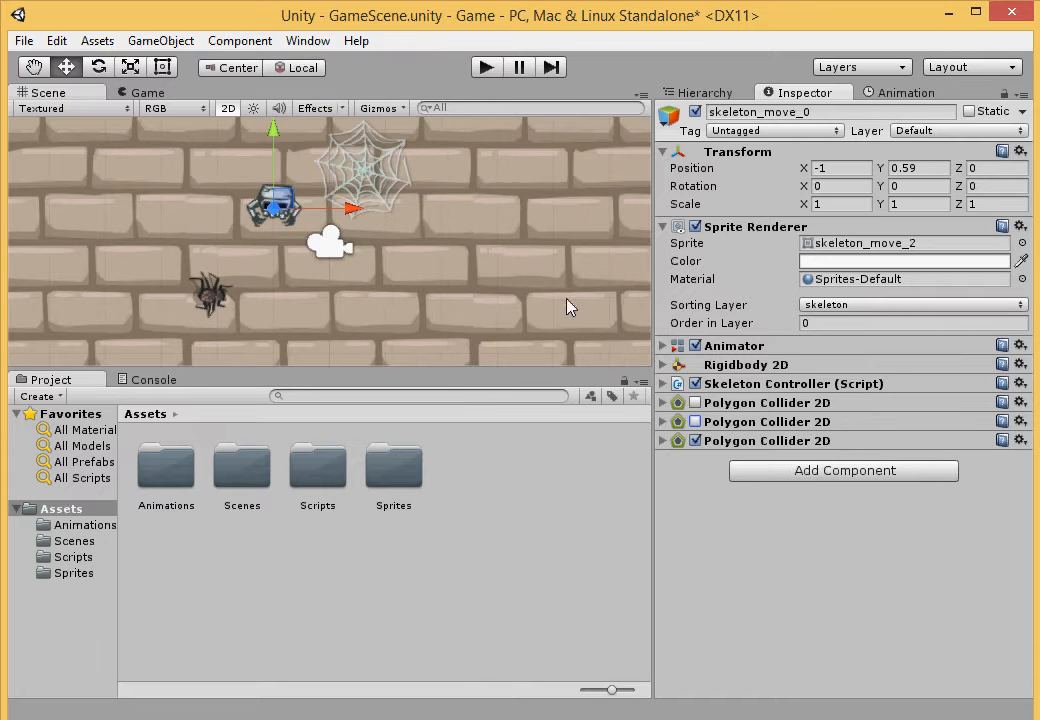
left_click(663, 442)
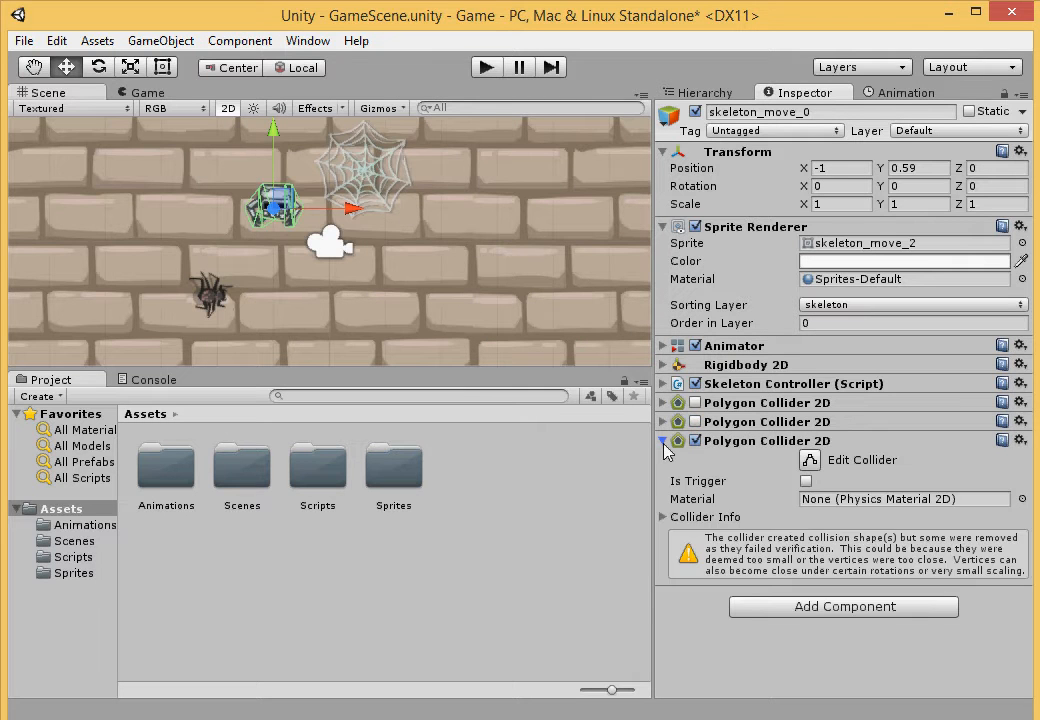
left_click(663, 441)
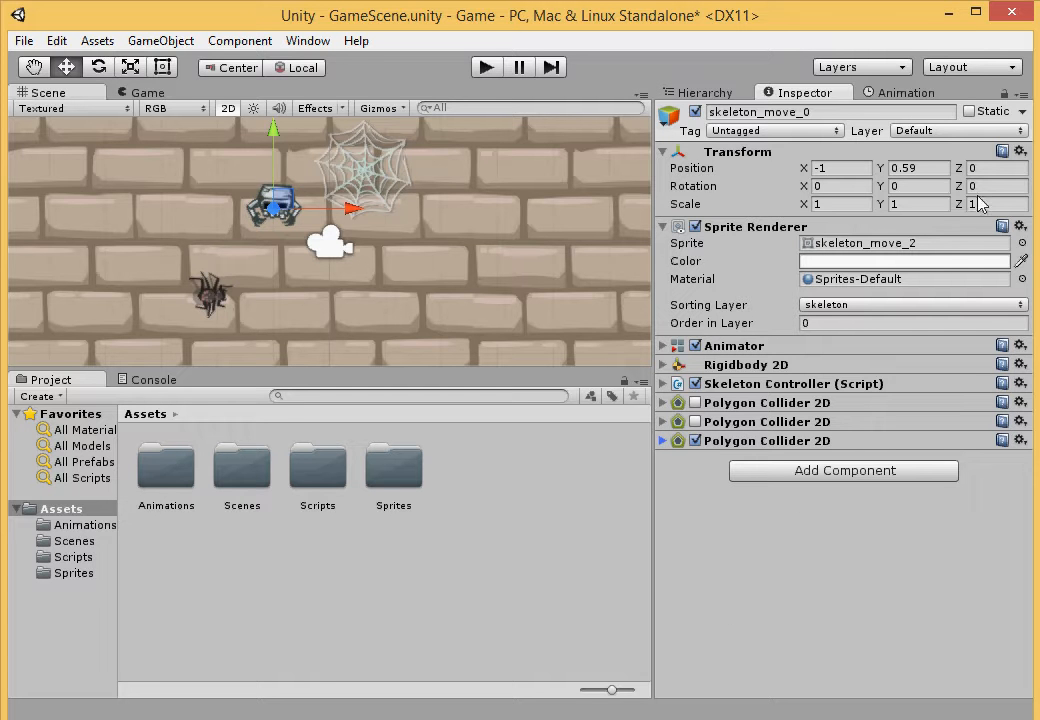
Step: Change the skeleton's Sprite Renderer sprite to skeleton_move_3 and add a fourth Polygon Collider 2D for that frame
left_click(1021, 243)
left_click(549, 354)
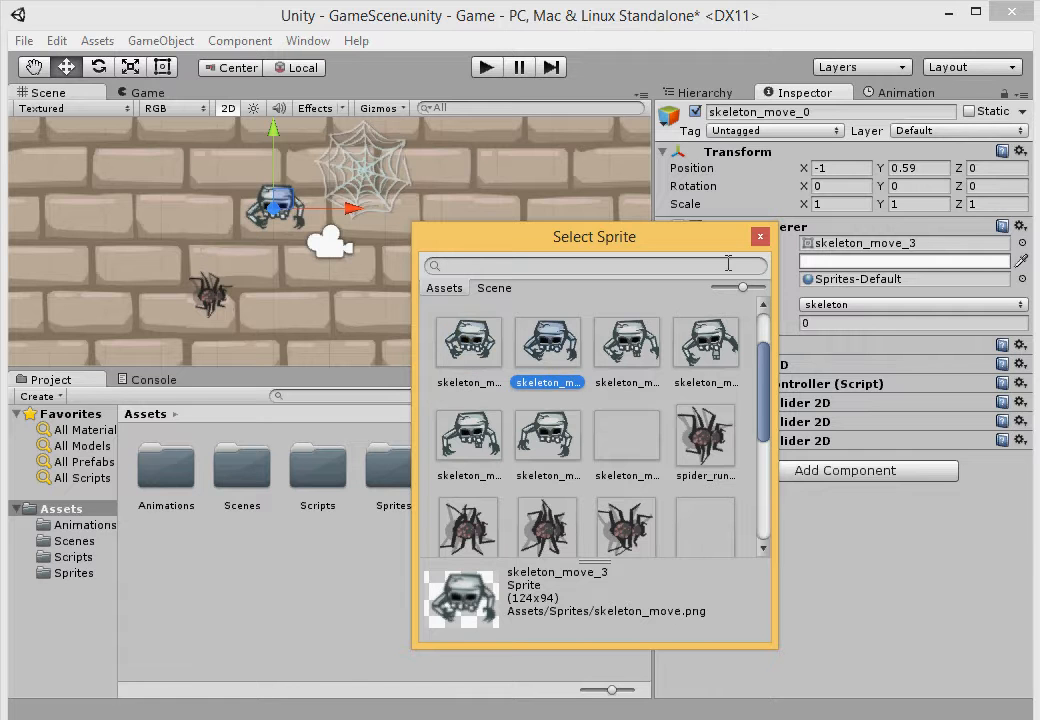
left_click(760, 236)
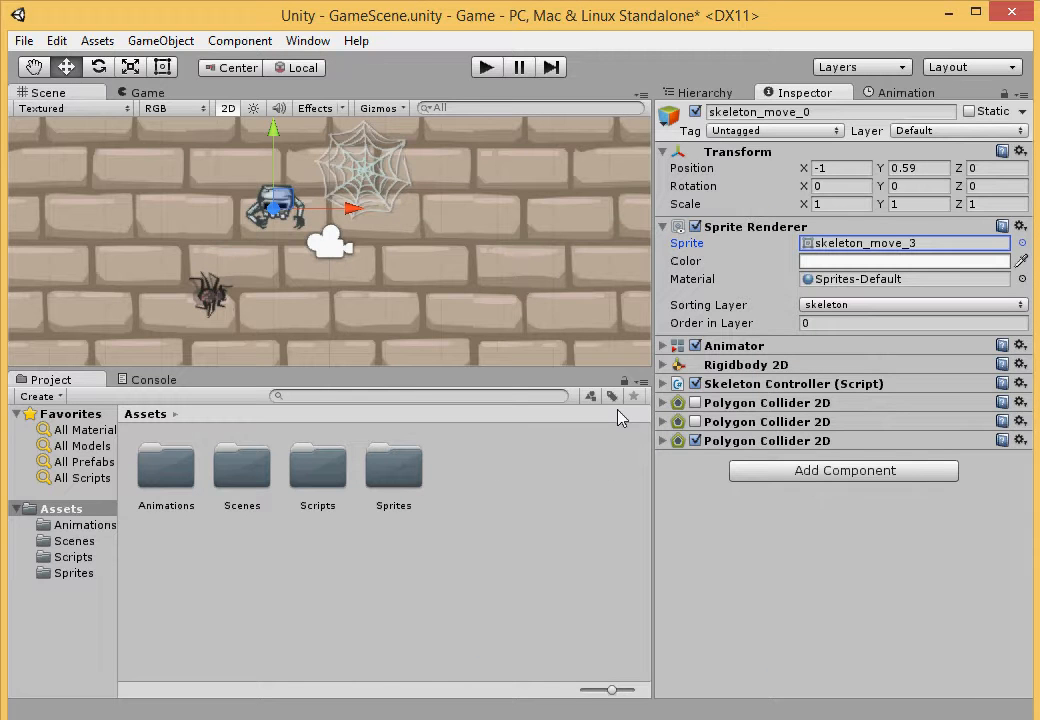
left_click(240, 41)
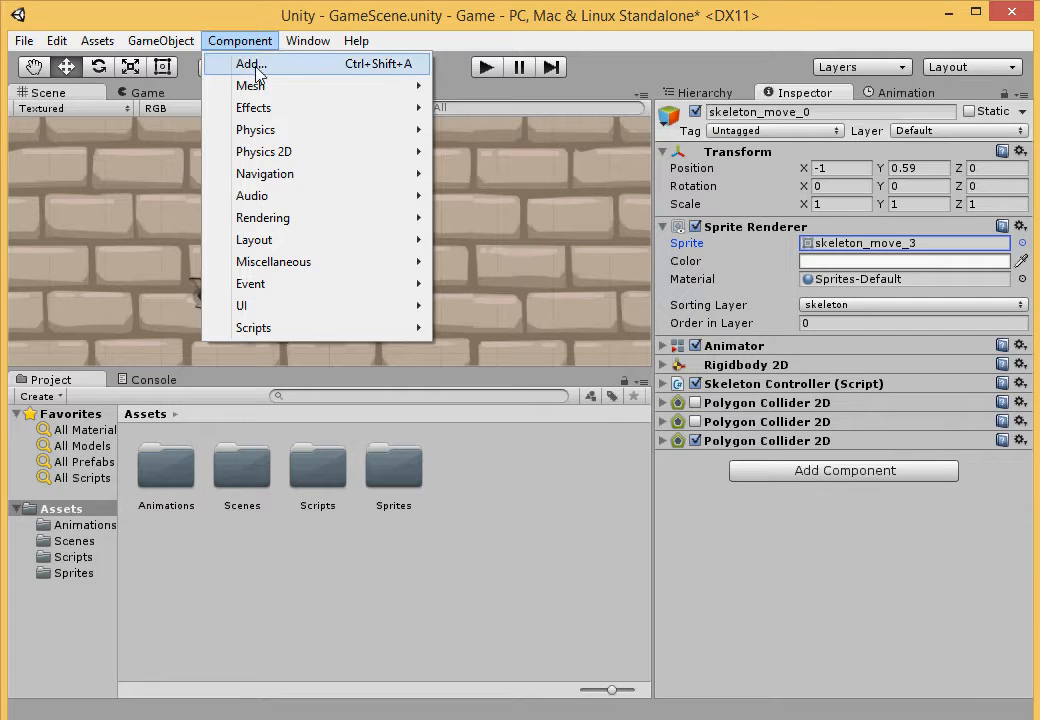
mouse_move(302, 153)
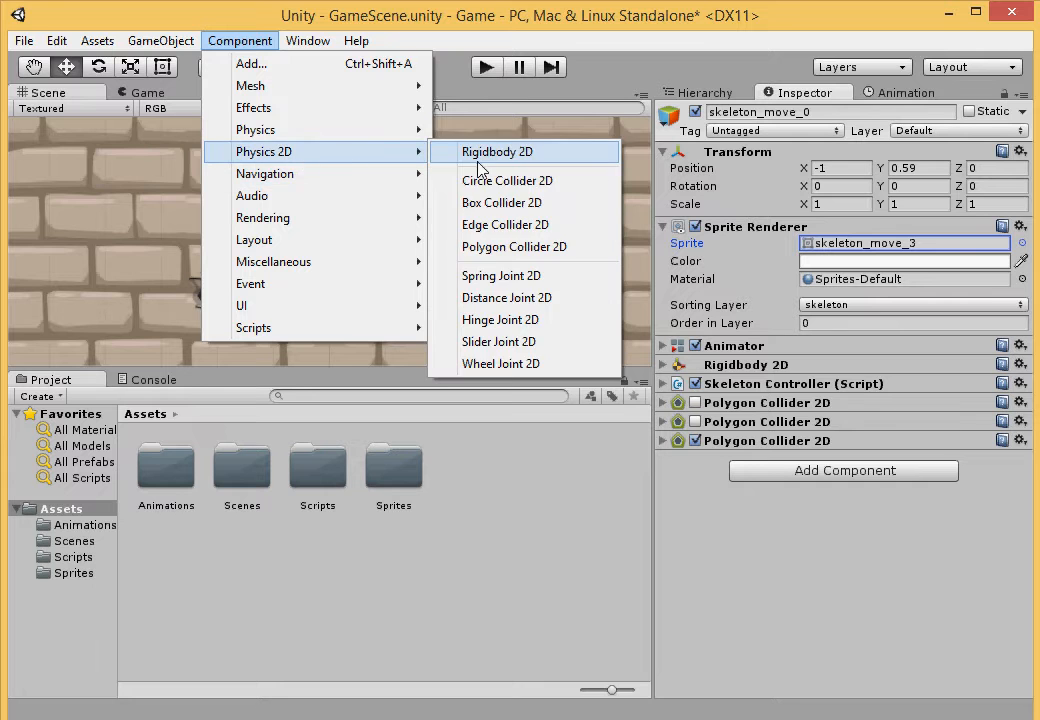
left_click(500, 248)
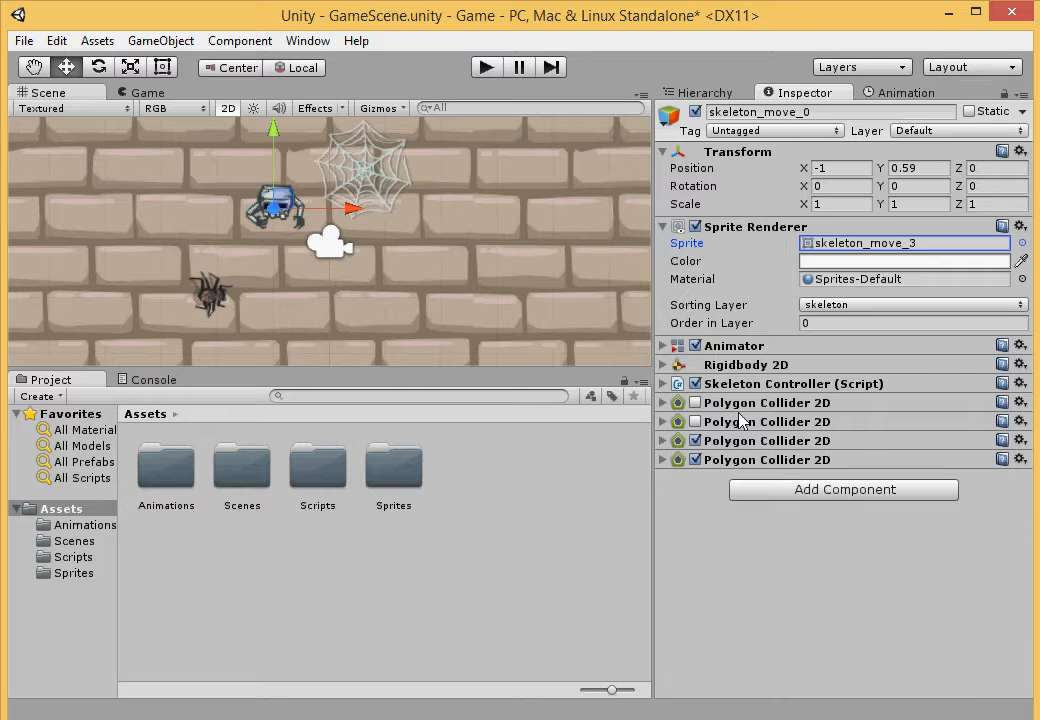
Step: Inspect the third and fourth Polygon Collider 2D components, disable the third, and leave both collapsed
left_click(665, 440)
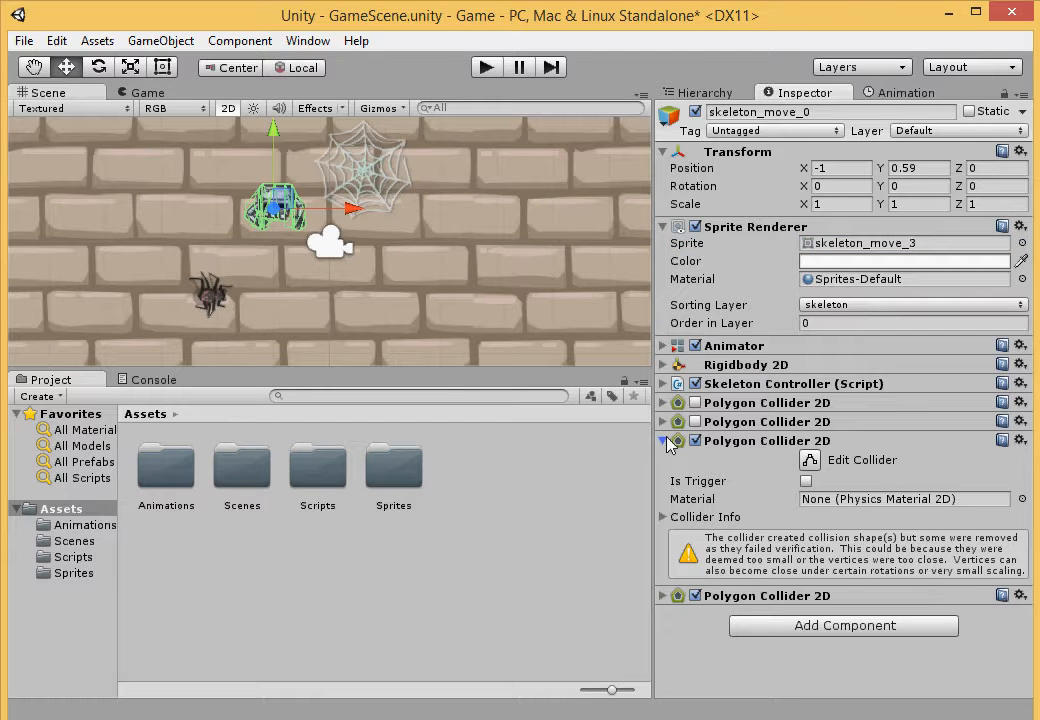
left_click(666, 521)
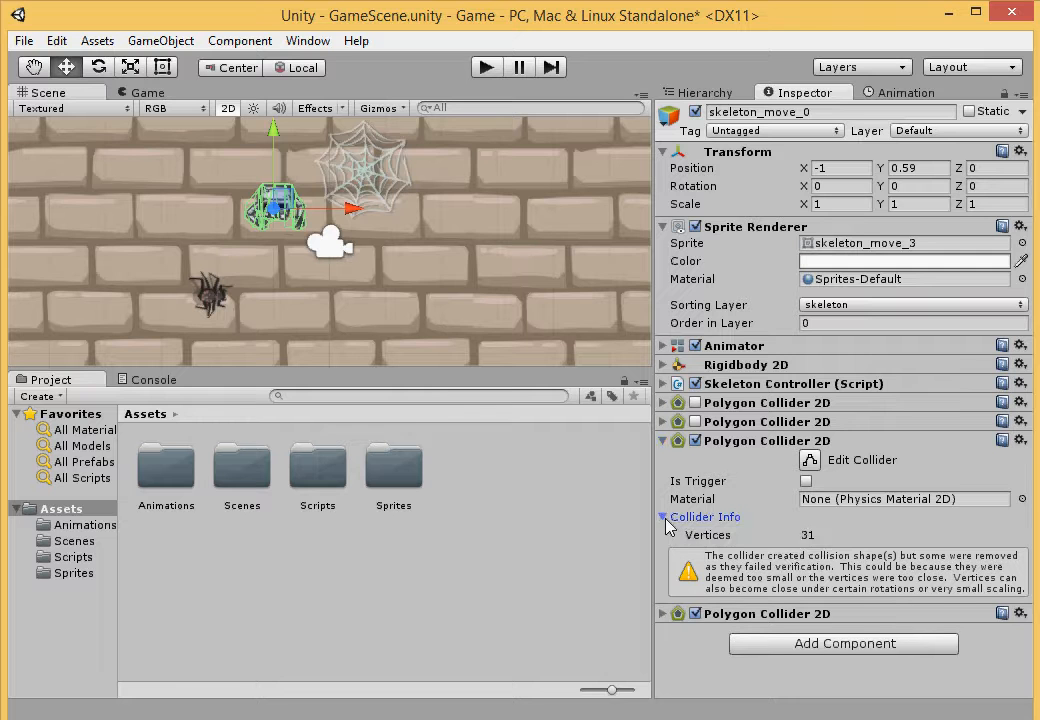
left_click(664, 441)
left_click(662, 459)
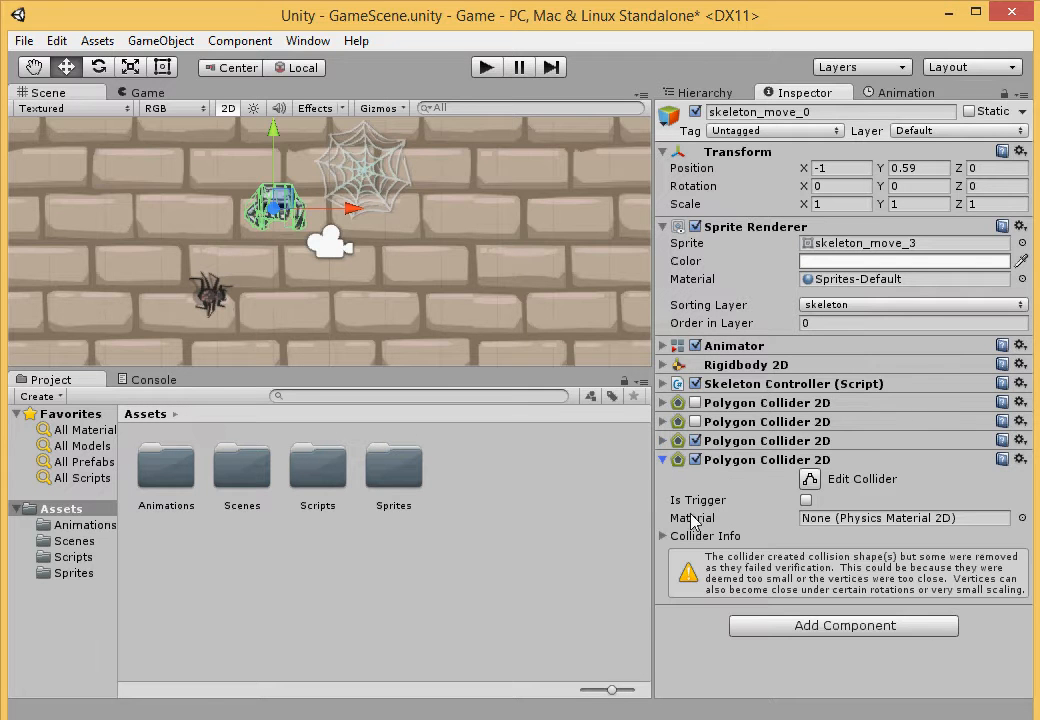
left_click(662, 537)
left_click(662, 537)
left_click(695, 440)
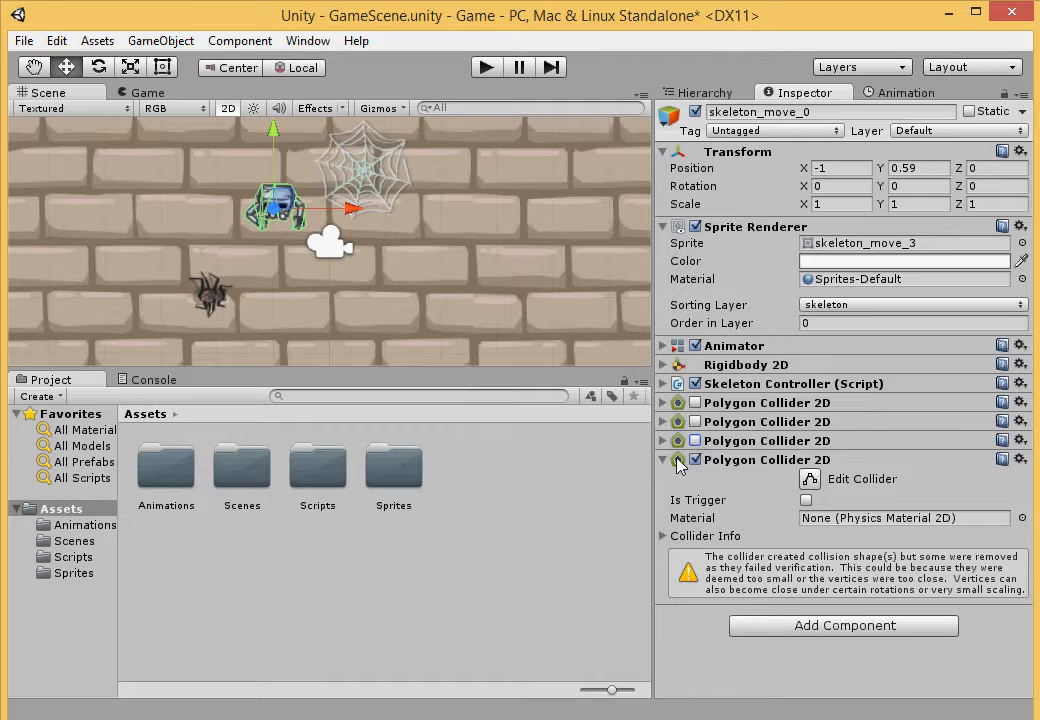
left_click(663, 460)
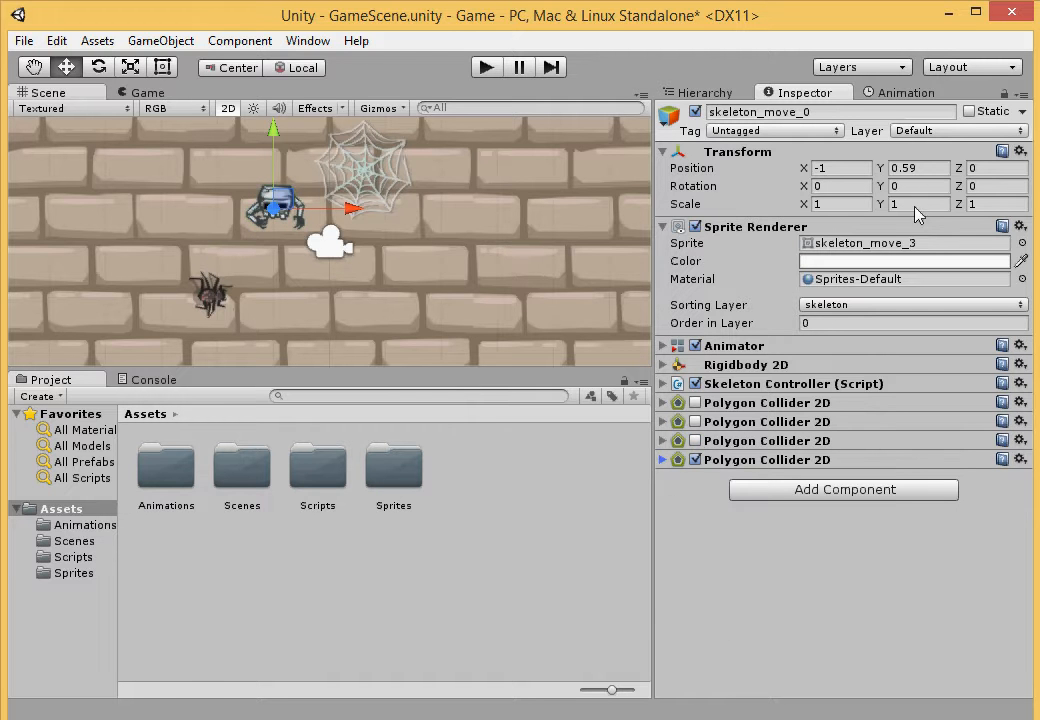
Step: Set the skeleton's sprite to skeleton_move_4 and add a fifth Polygon Collider 2D for that frame
left_click(1021, 243)
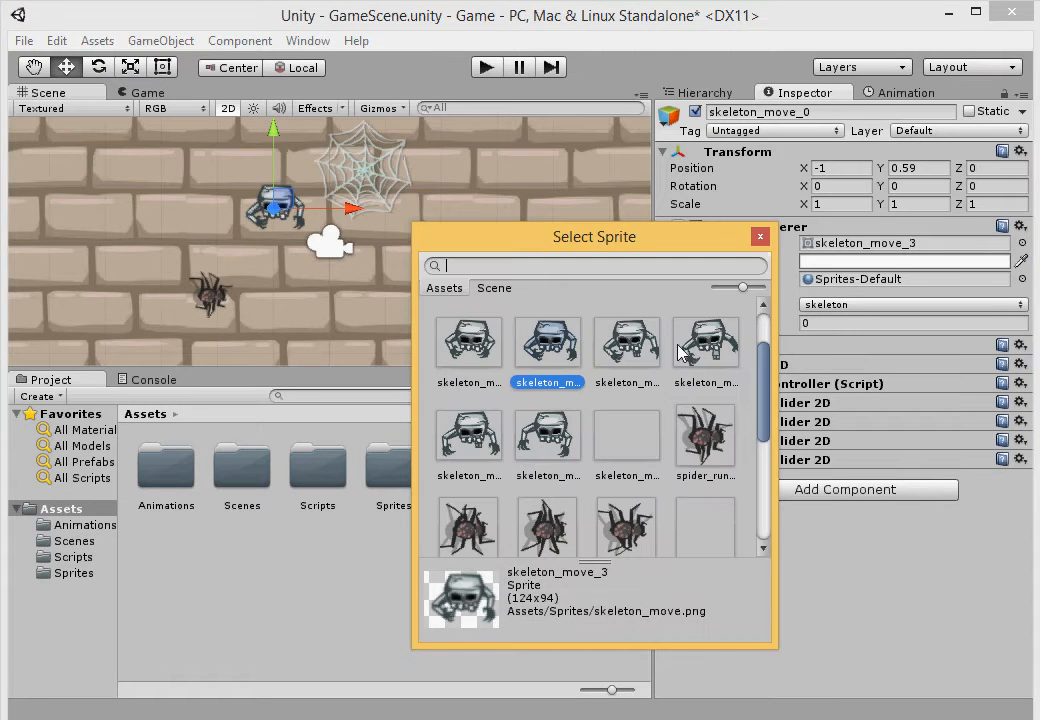
left_click(645, 348)
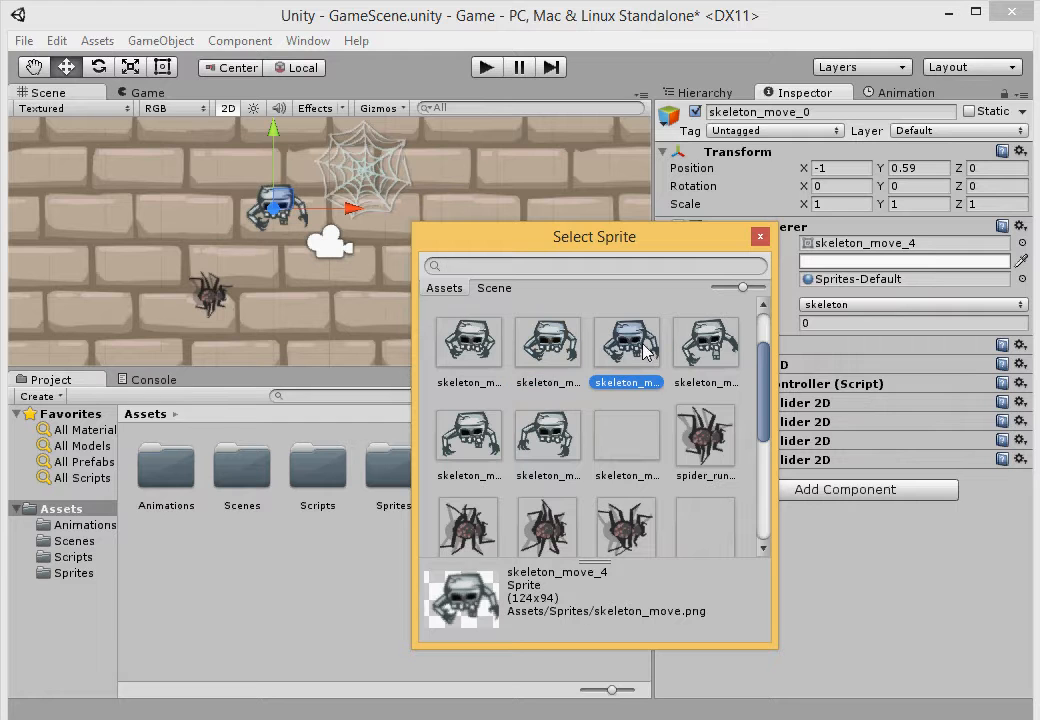
left_click(760, 237)
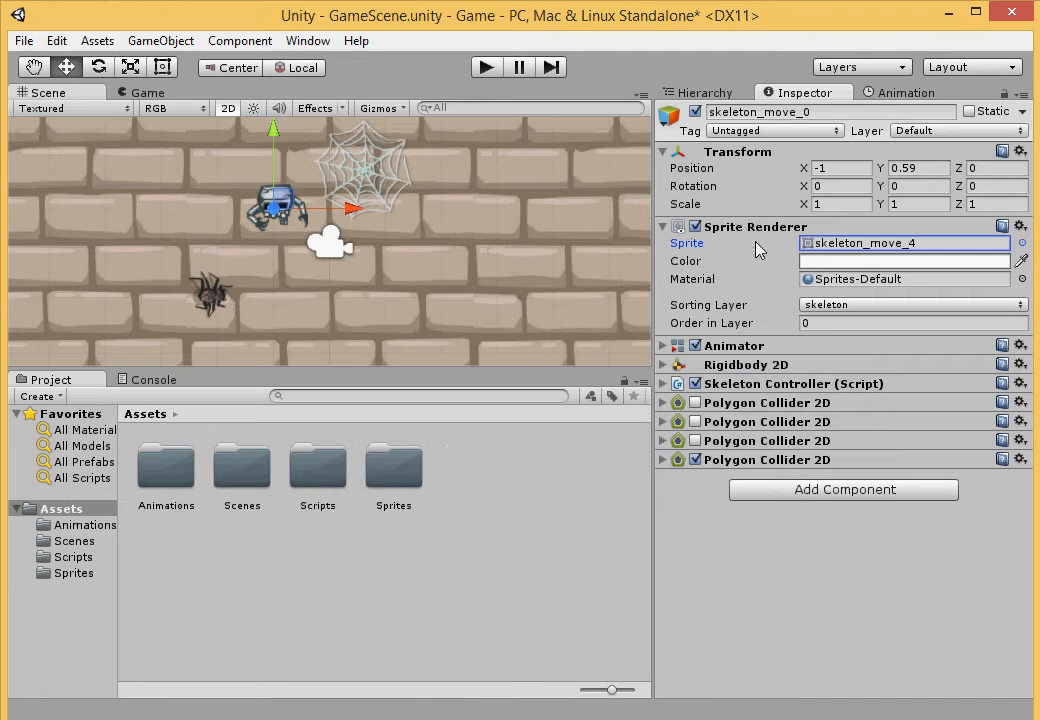
left_click(232, 41)
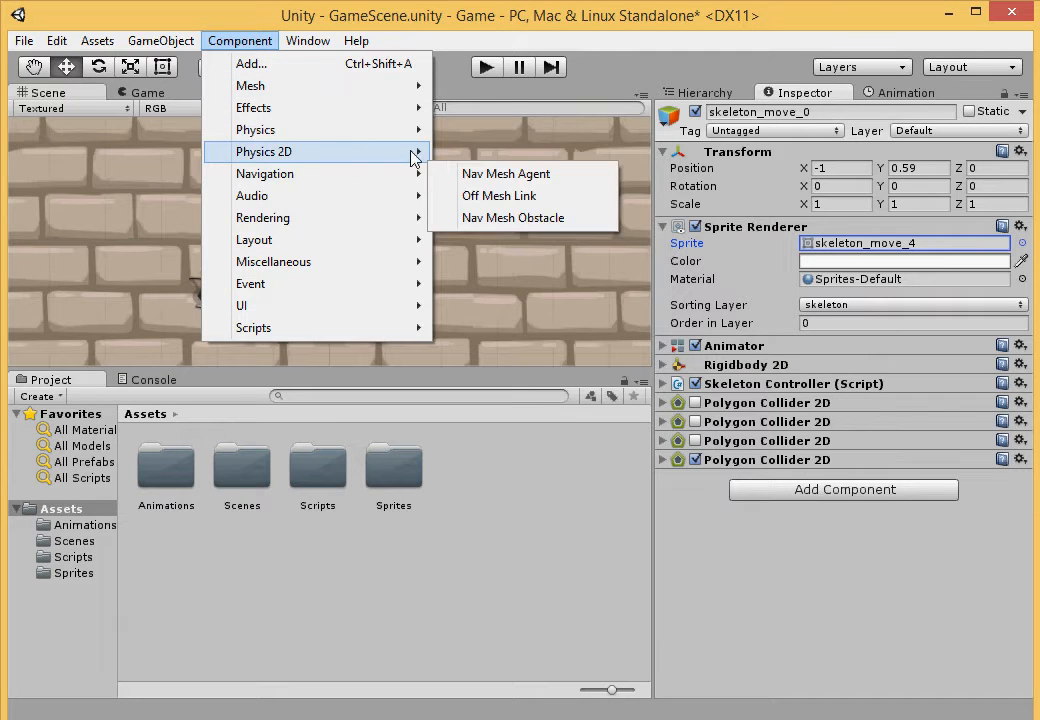
mouse_move(433, 157)
left_click(508, 247)
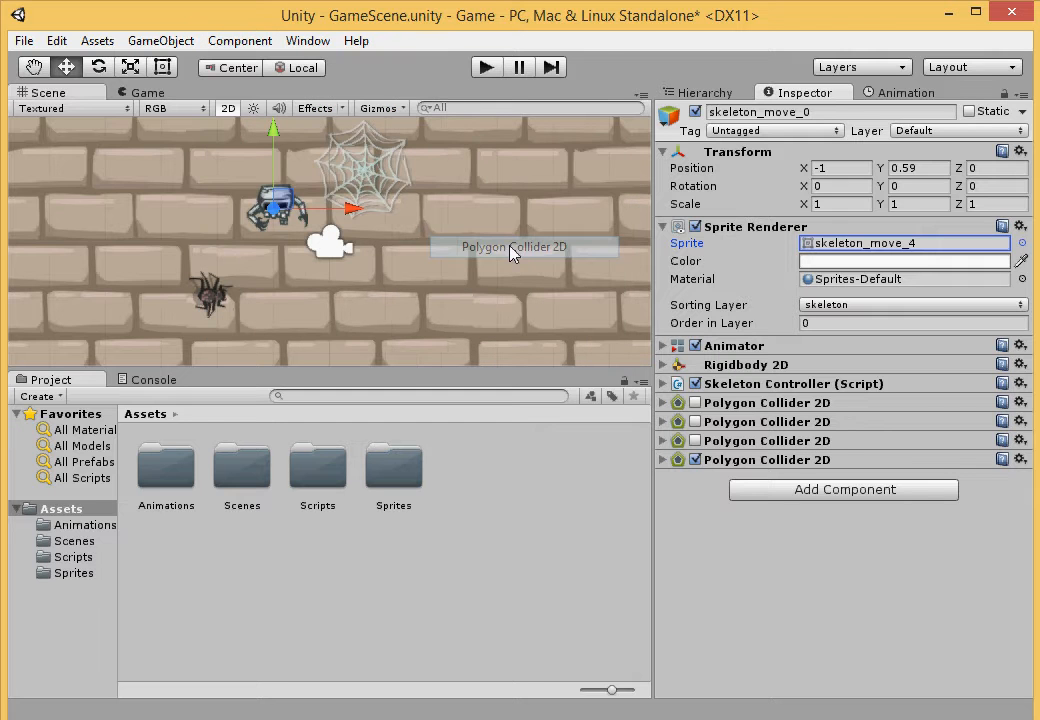
Step: Disable the fourth Polygon Collider 2D and check the fifth collider's outline, leaving the component collapsed
left_click(695, 460)
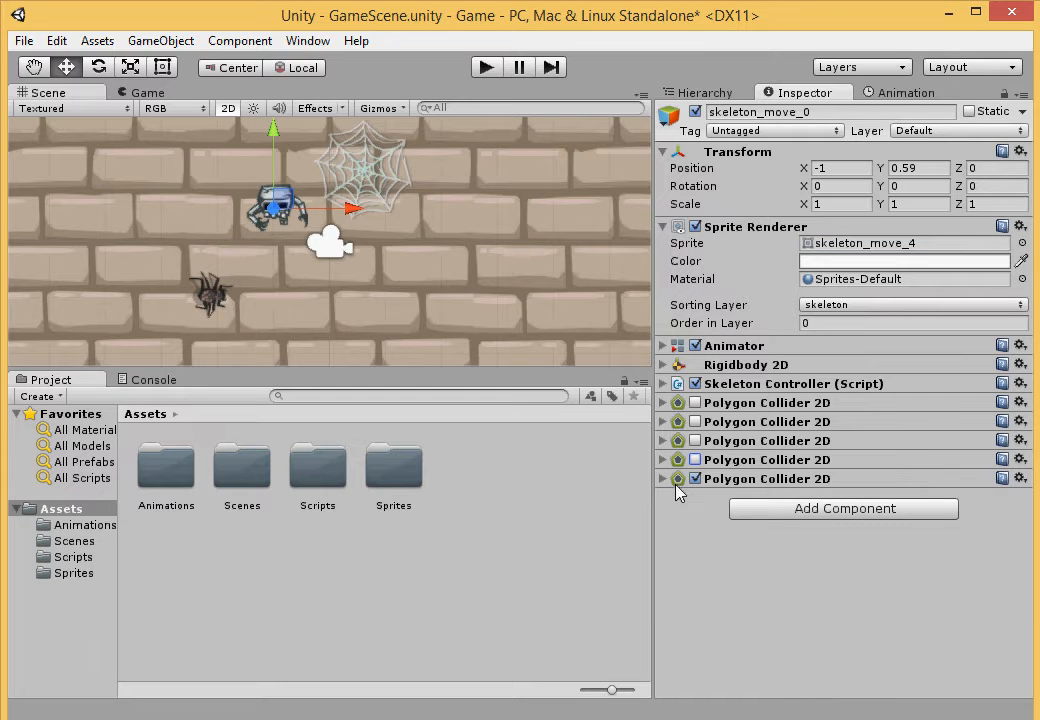
left_click(664, 479)
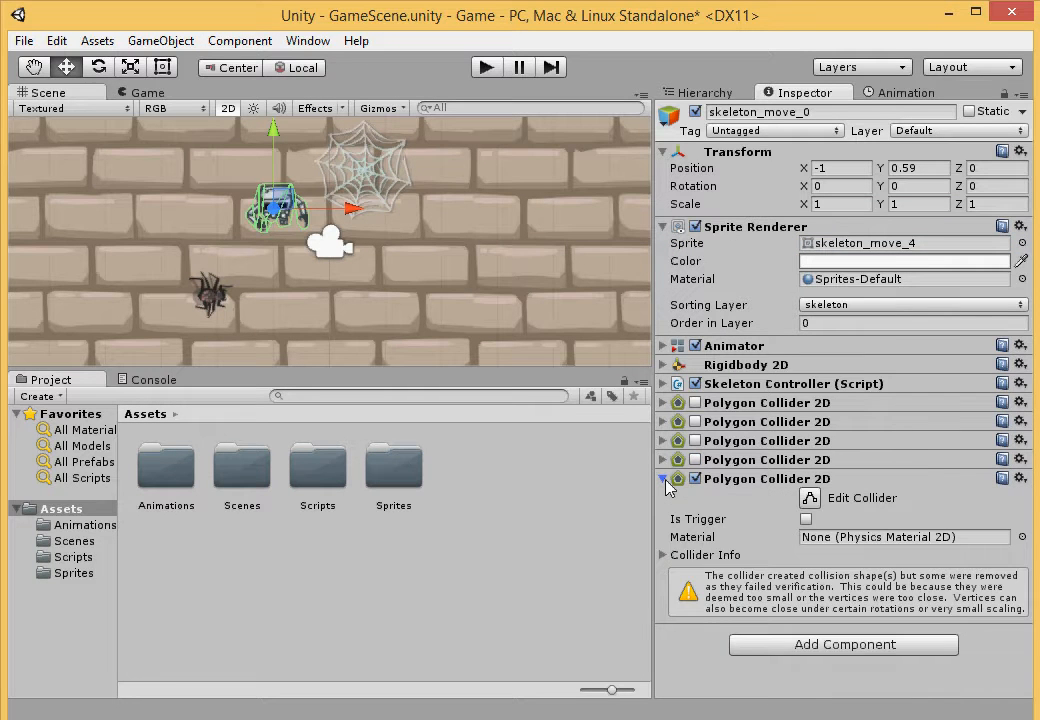
left_click(664, 479)
Step: Reselect skeleton_move_0 and examine the fifth Polygon Collider 2D's outline on the sprite up close
scroll(214, 237, "up", 3)
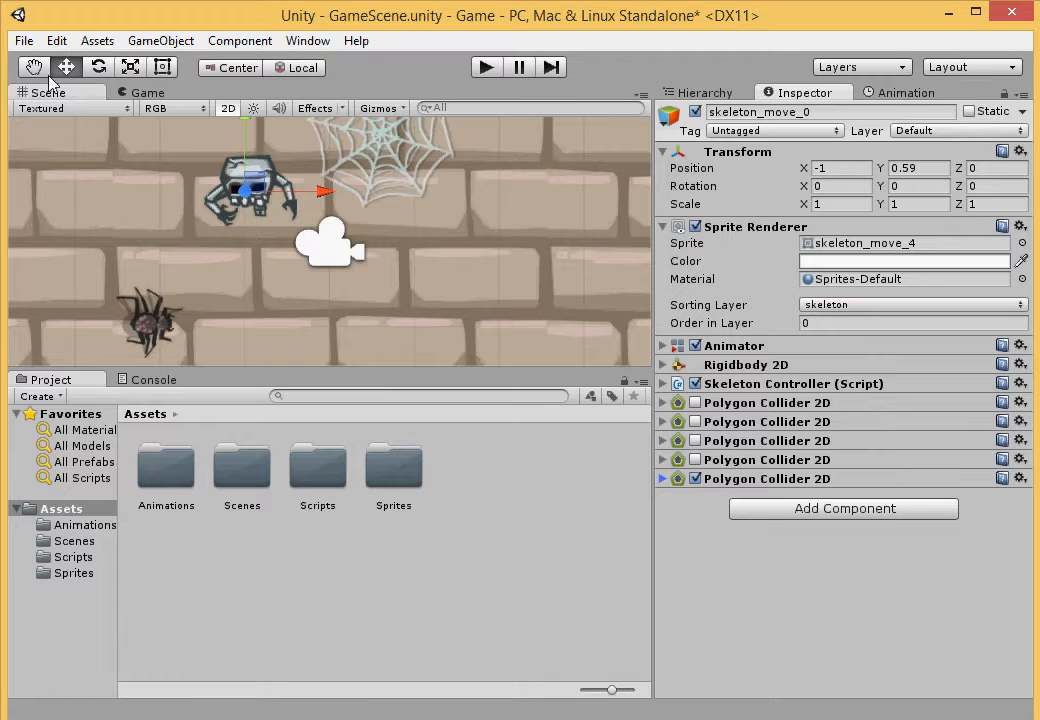
left_click_drag(183, 181, 277, 247)
key("q")
scroll(276, 247, "up", 2)
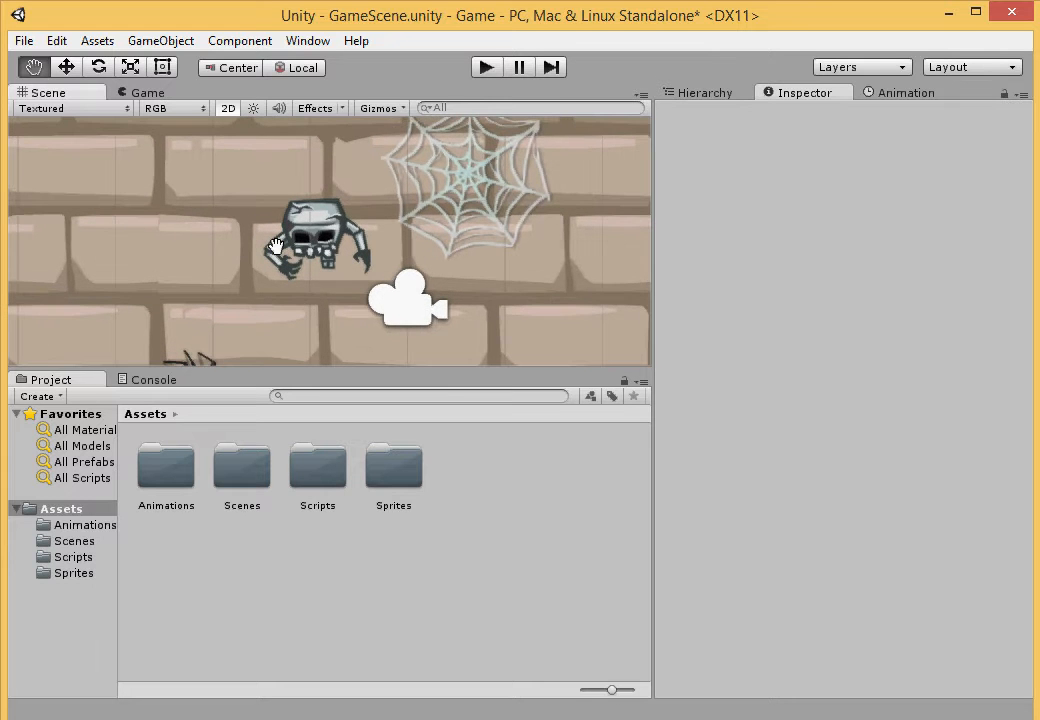
left_click(718, 93)
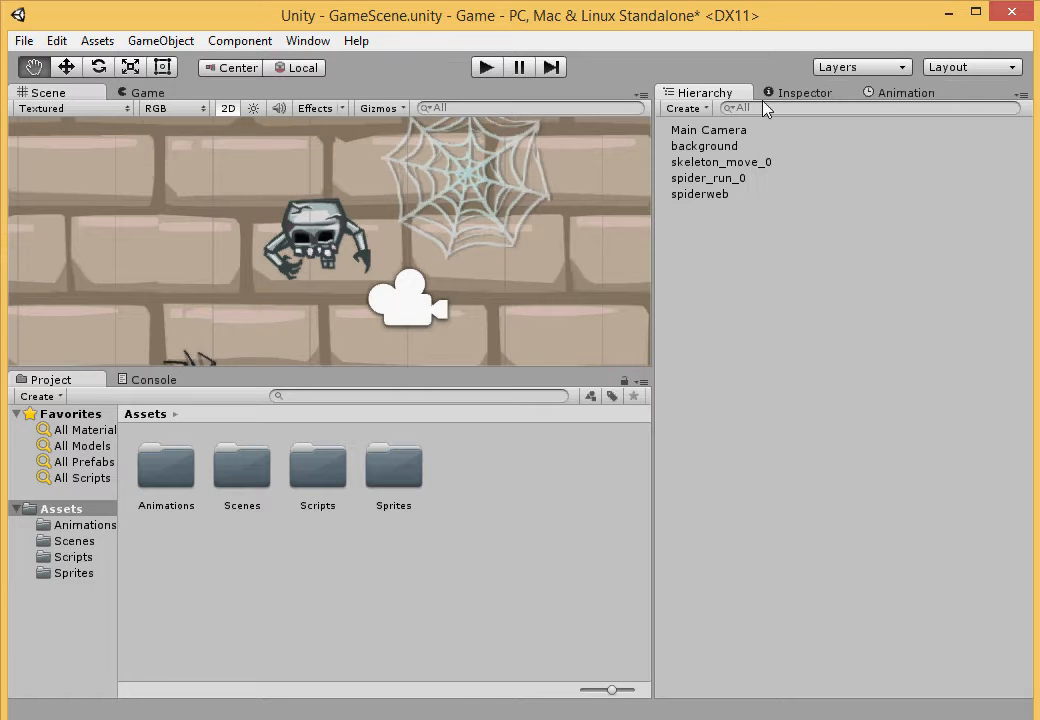
left_click(716, 179)
left_click(716, 162)
left_click(790, 93)
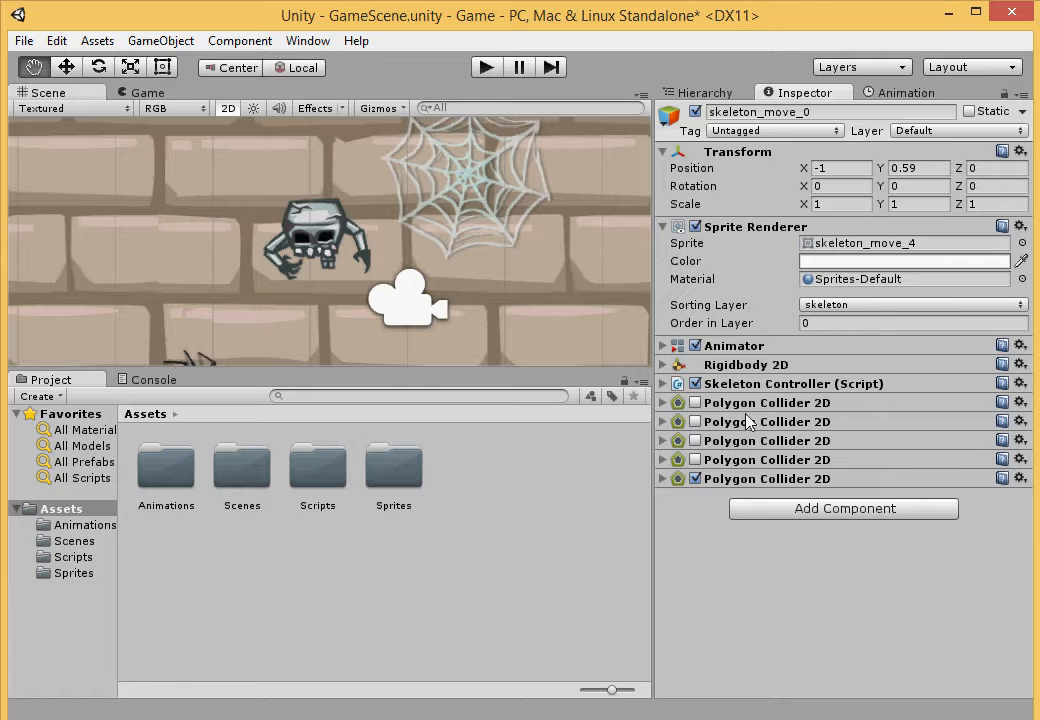
left_click(663, 479)
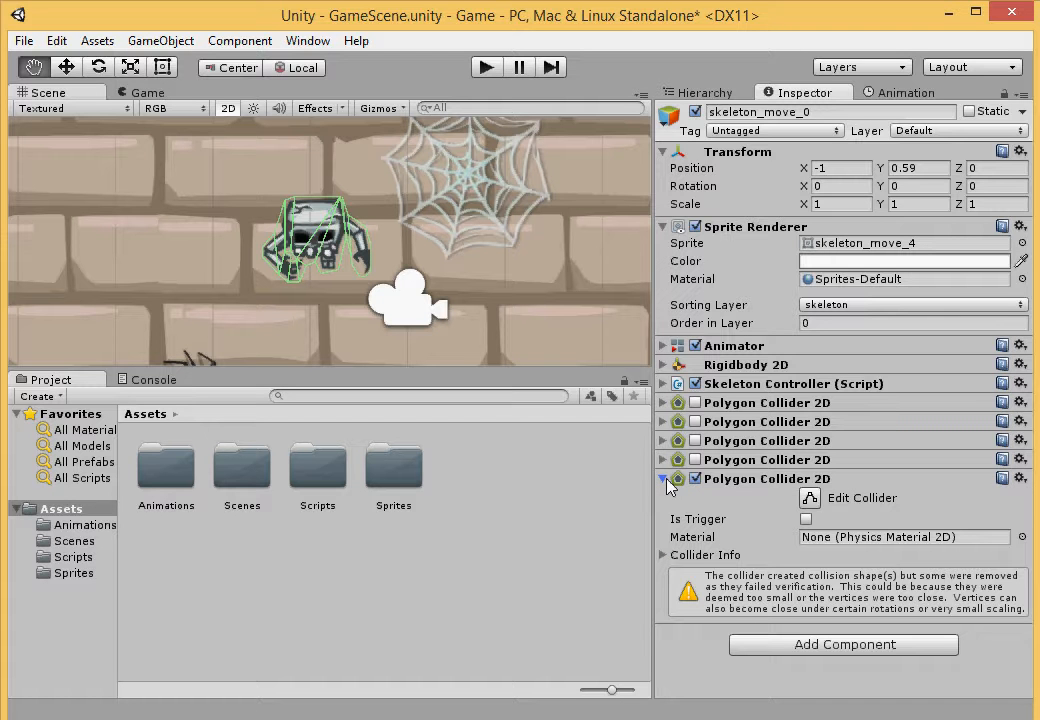
left_click(664, 479)
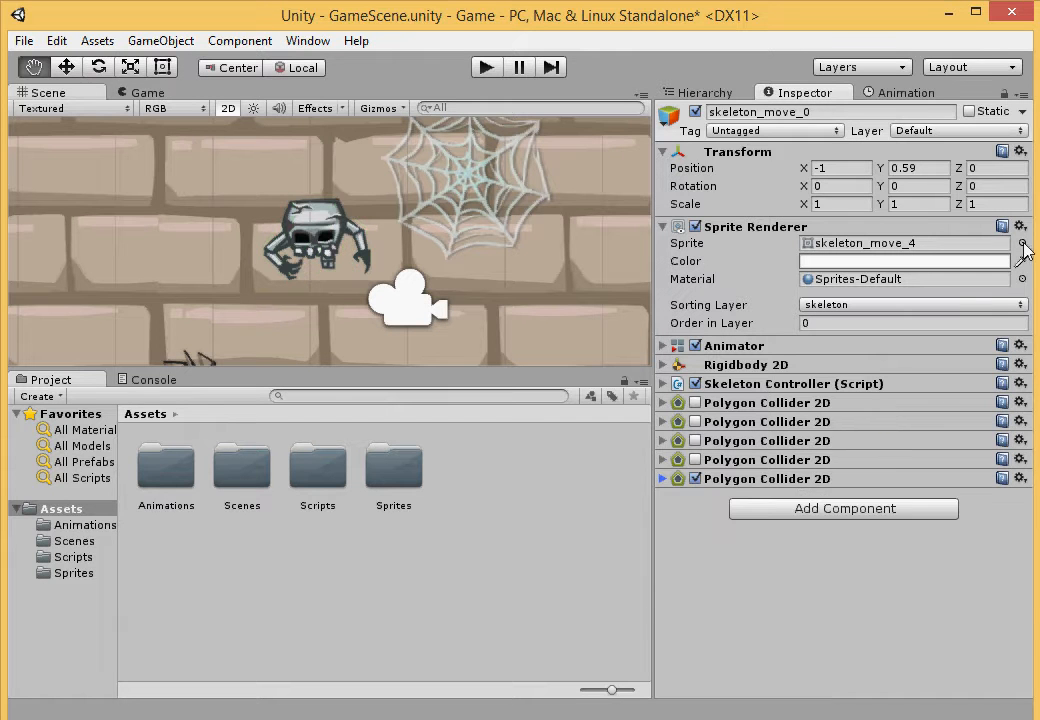
Step: Switch the skeleton's sprite to skeleton_move_5 and add a sixth Polygon Collider 2D for that frame
left_click(1022, 243)
double_click(706, 342)
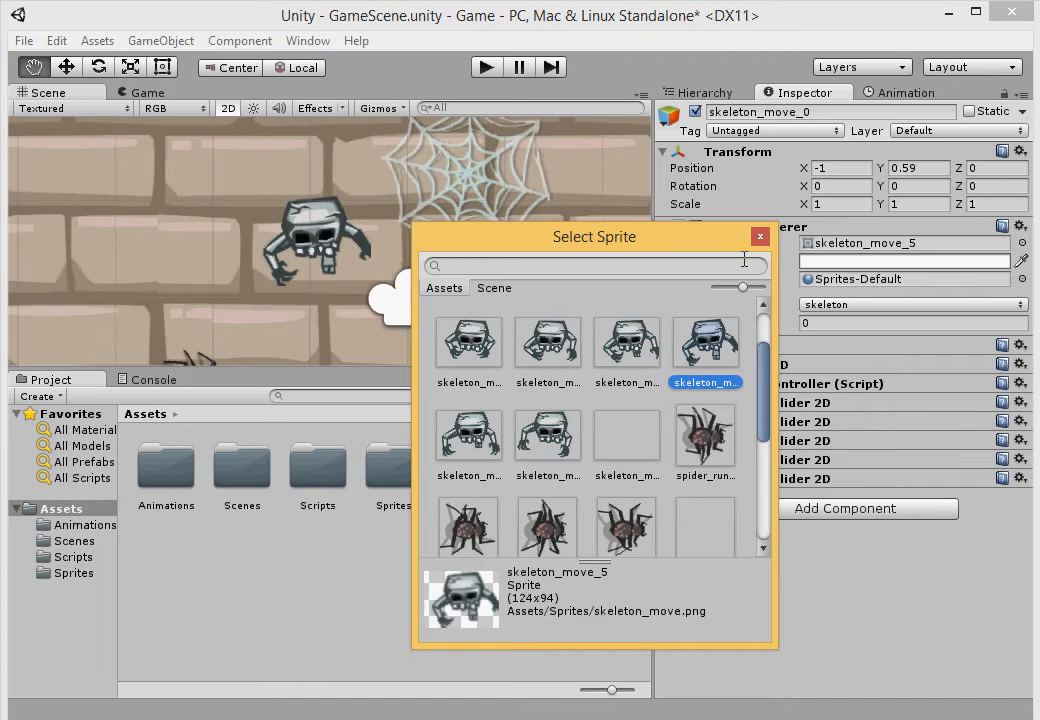
left_click(238, 41)
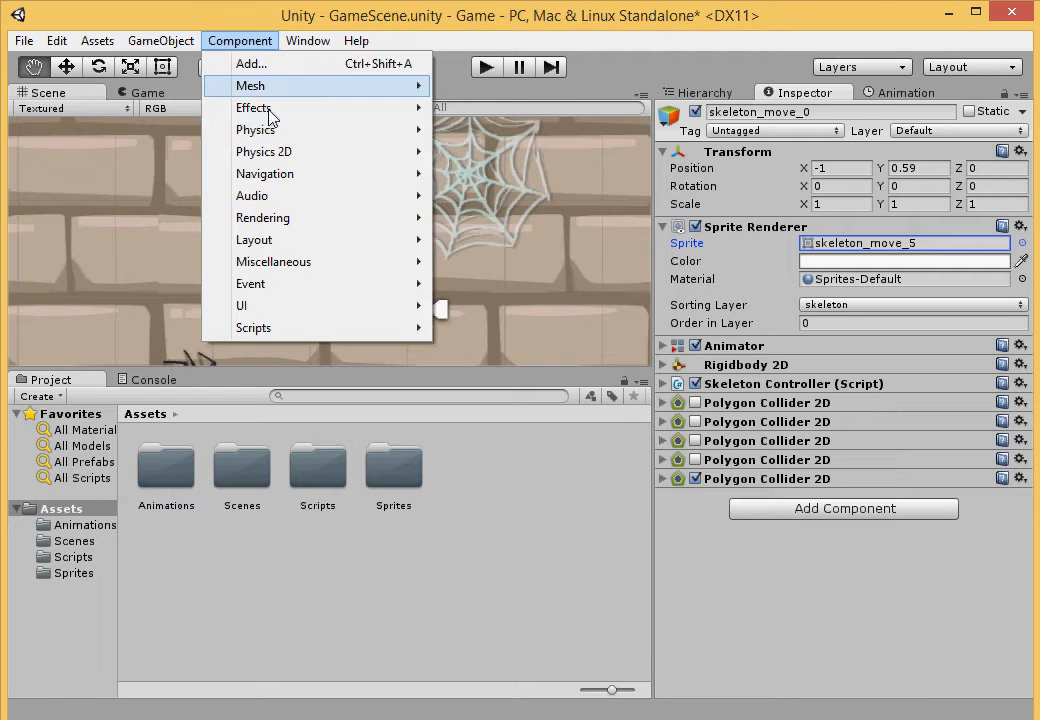
mouse_move(281, 137)
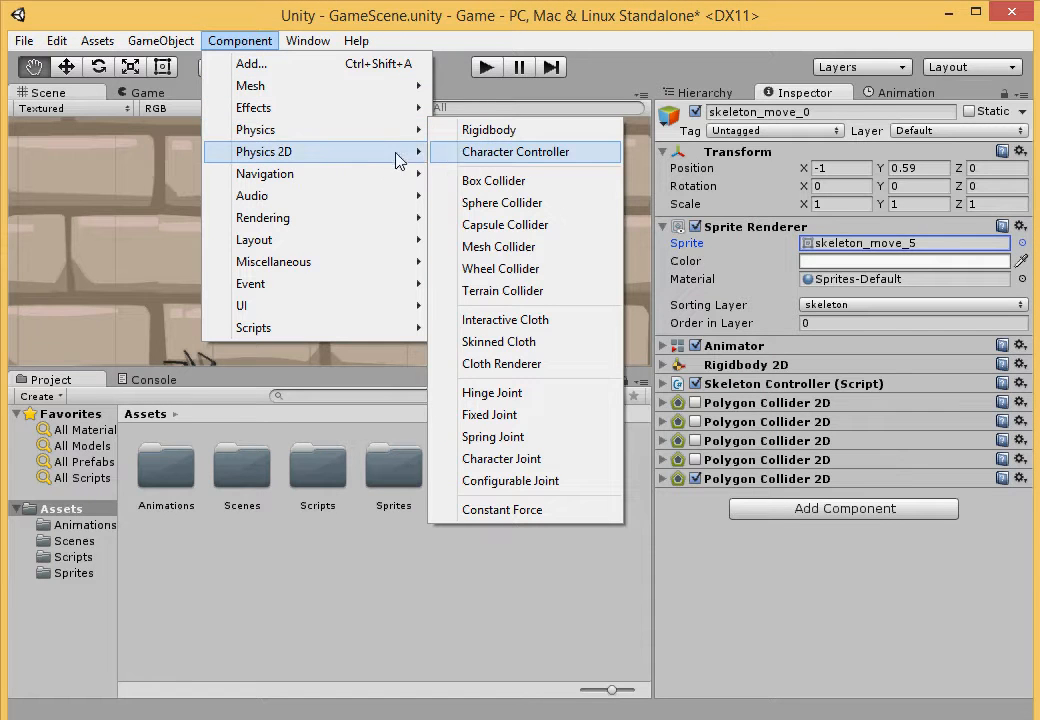
mouse_move(424, 158)
left_click(505, 247)
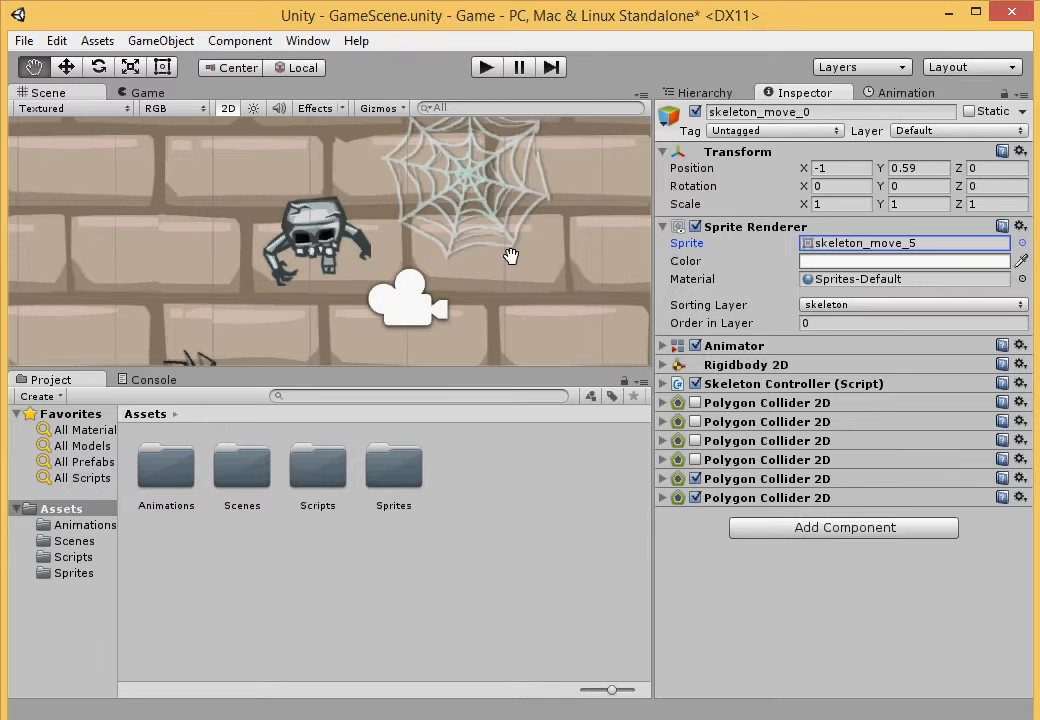
Step: Disable the fifth Polygon Collider 2D while checking the sixth collider's outline, and collapse the sixth component
left_click(663, 497)
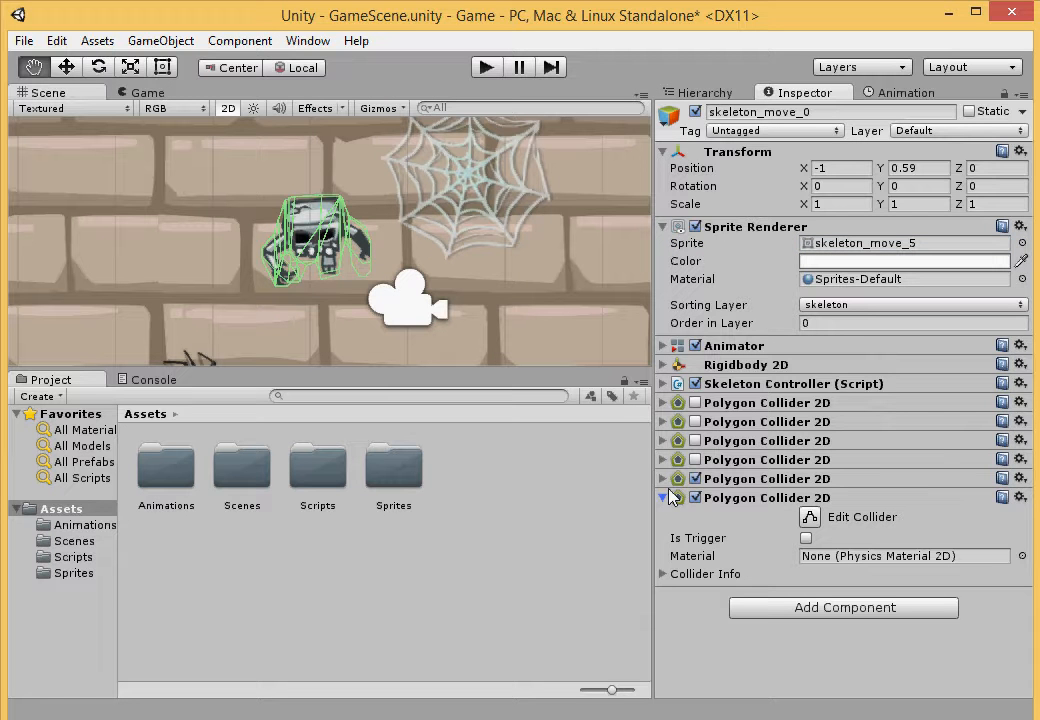
left_click(695, 478)
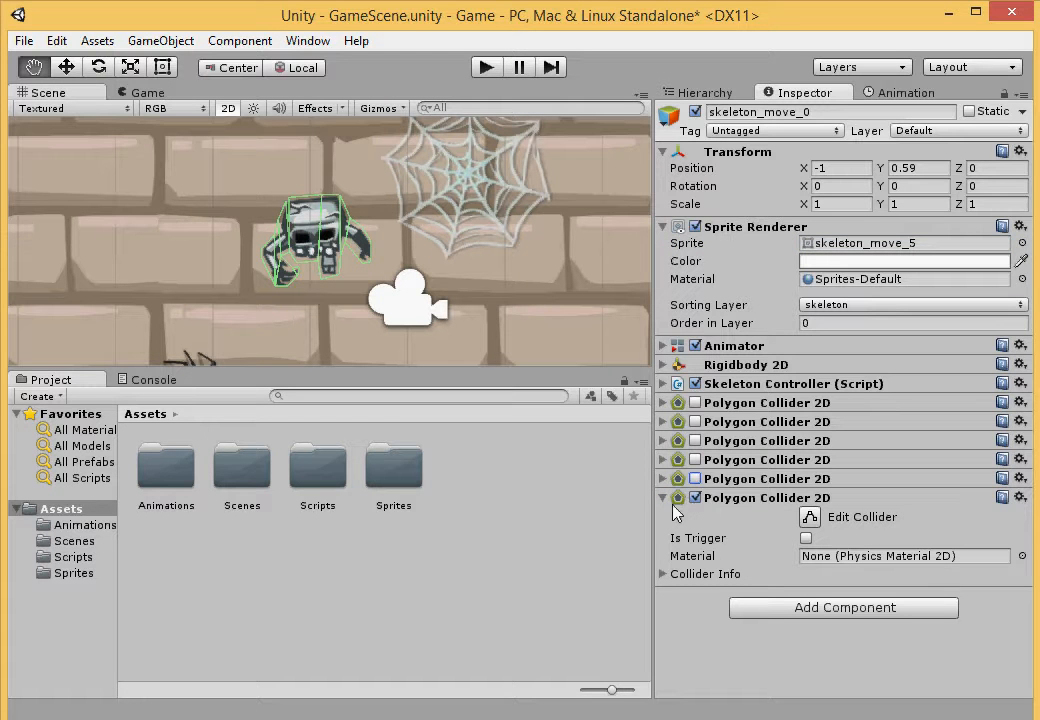
left_click(670, 497)
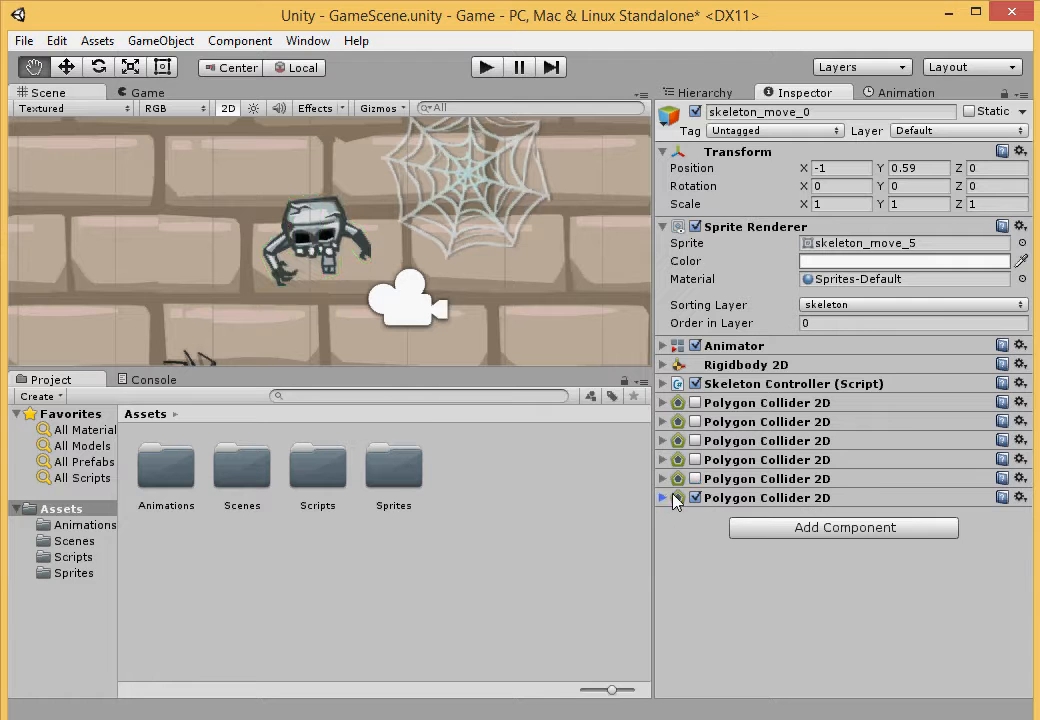
Step: Change the skeleton's sprite to skeleton_move_6 and add a seventh Polygon Collider 2D for that frame
left_click(1022, 245)
key("Right")
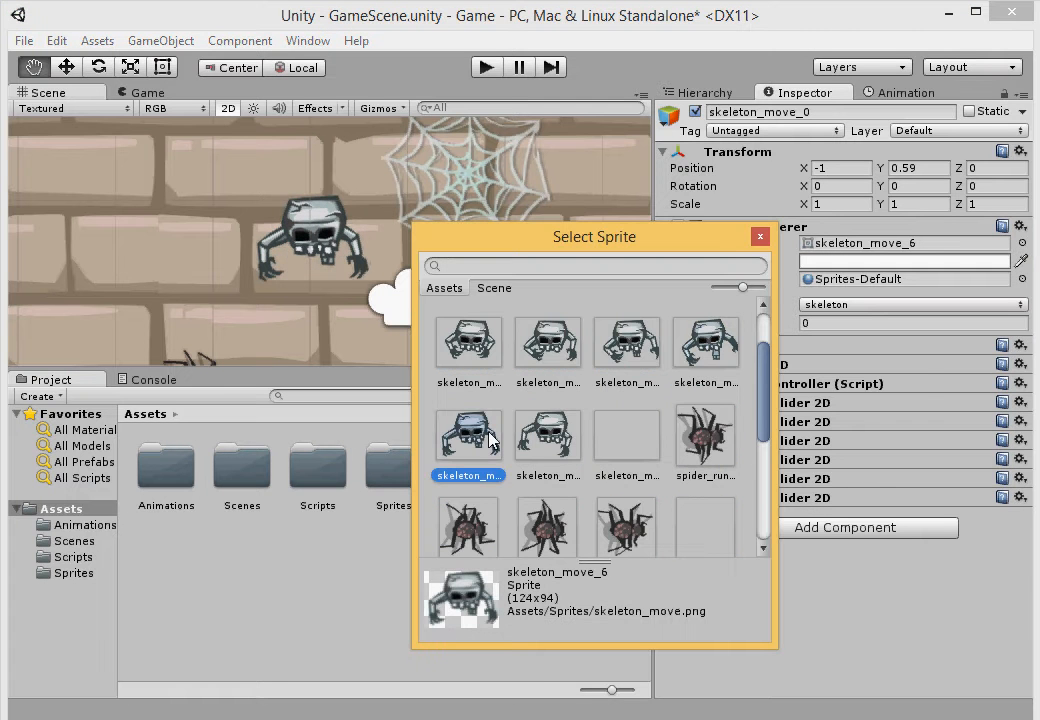
left_click(760, 237)
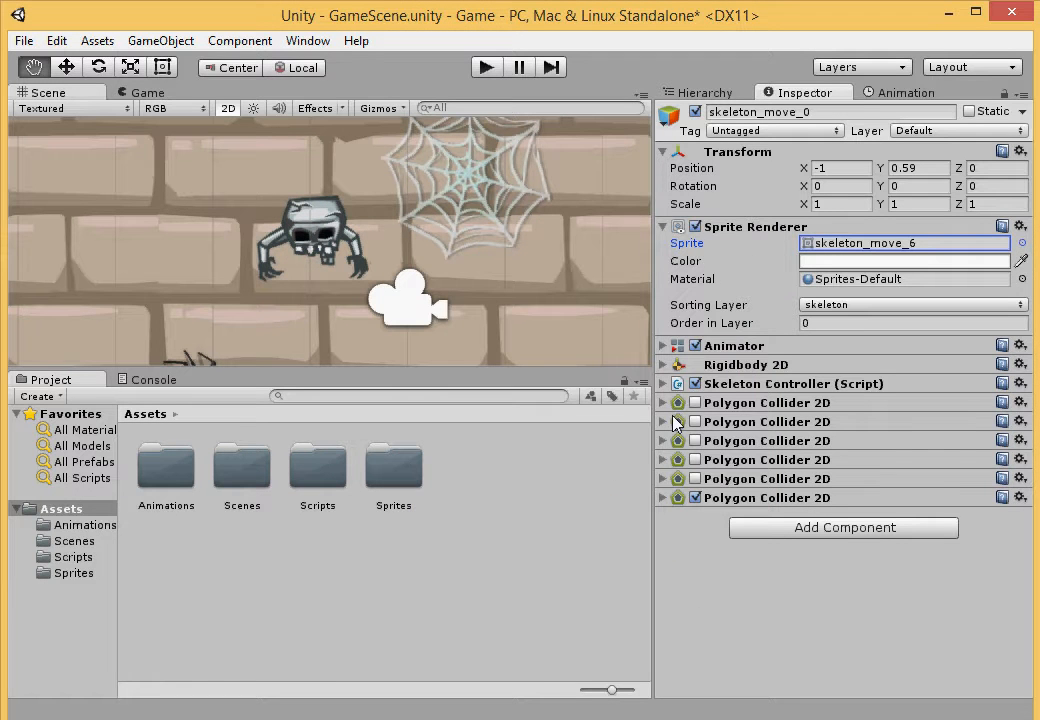
left_click(240, 41)
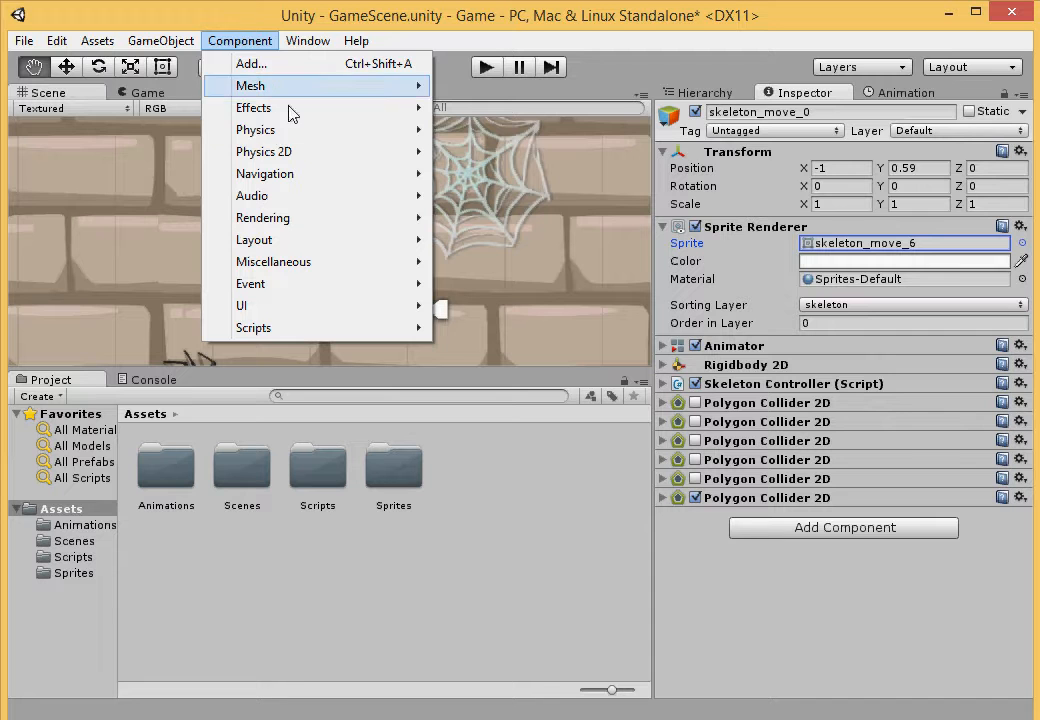
mouse_move(411, 165)
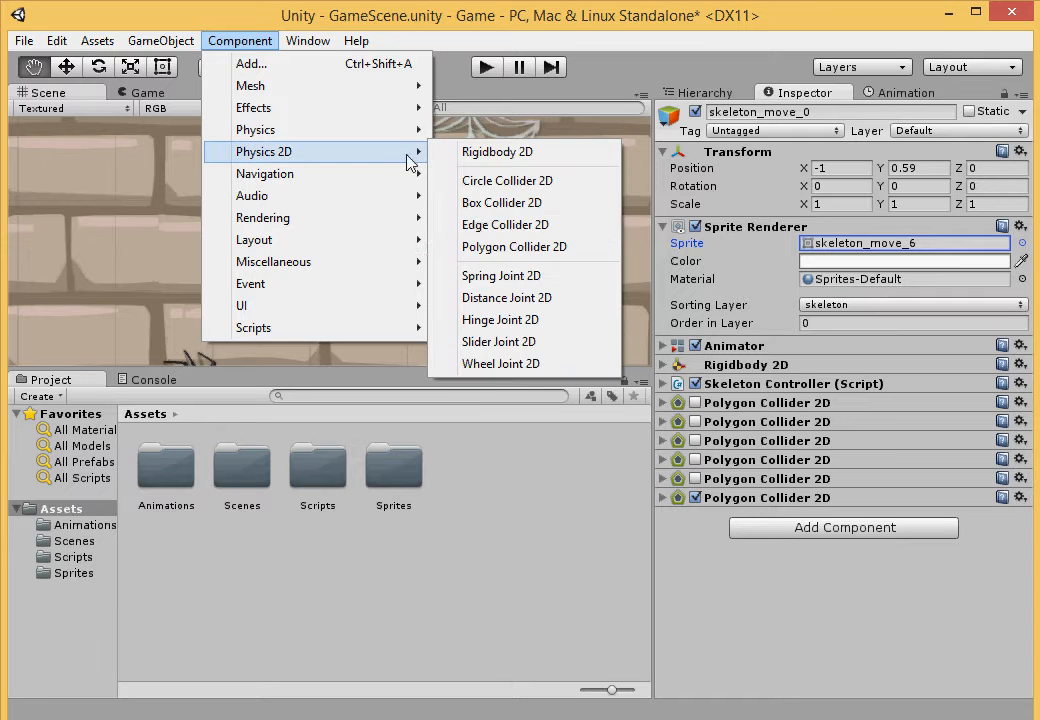
left_click(480, 247)
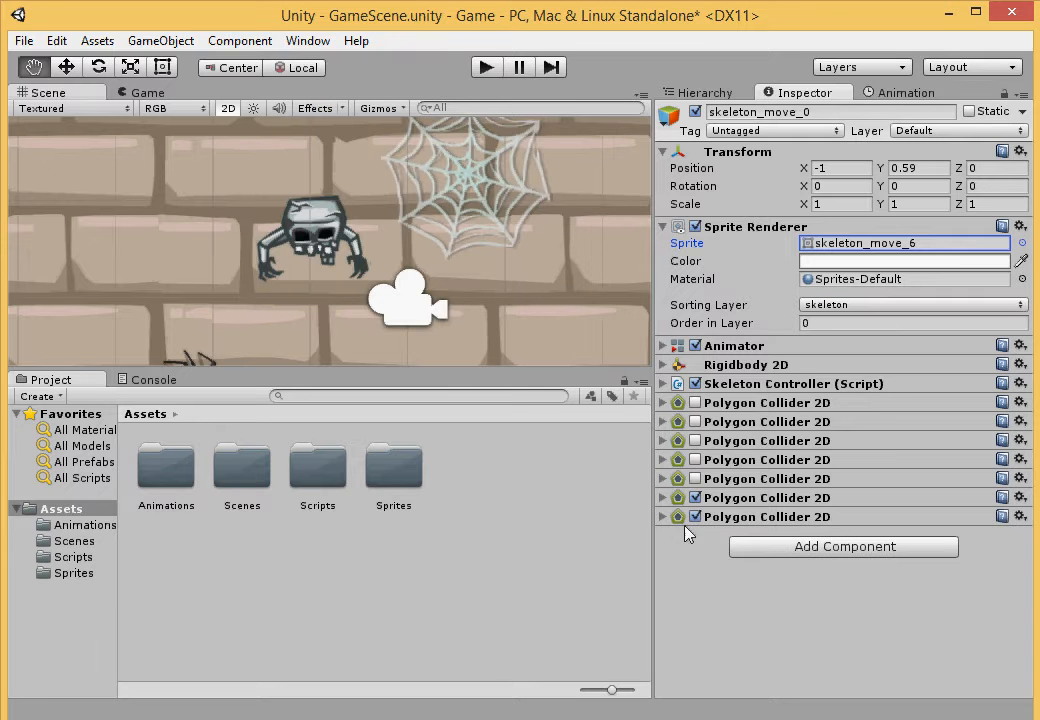
Step: Disable the sixth Polygon Collider 2D while checking the seventh collider's outline, and collapse the seventh component
left_click(664, 498)
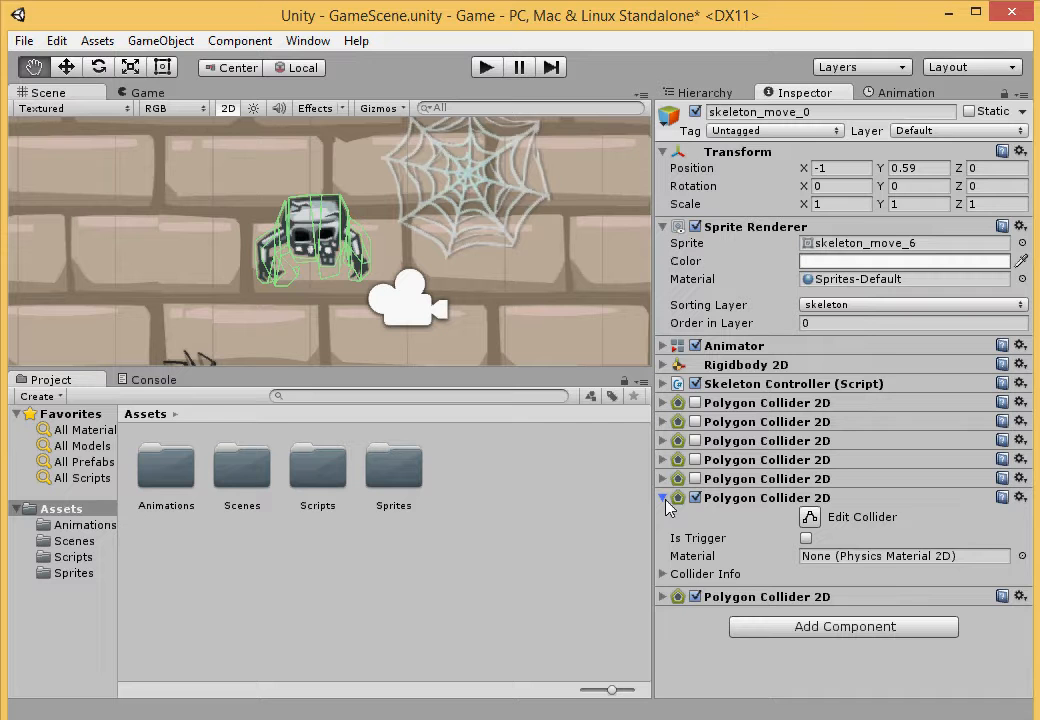
left_click(664, 498)
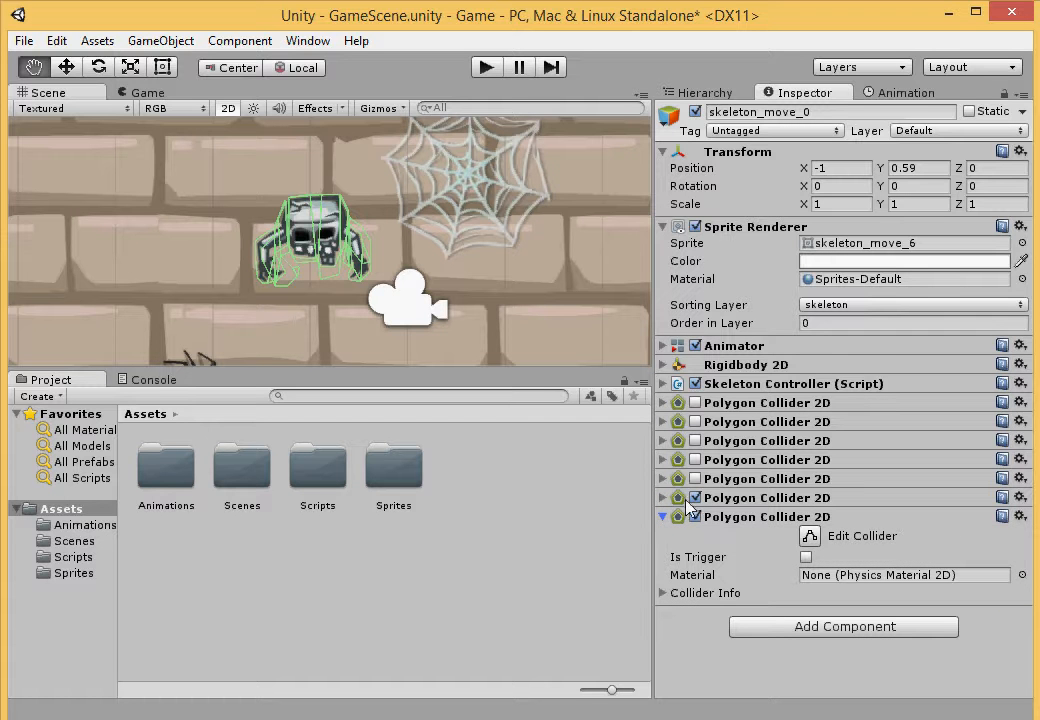
left_click(696, 497)
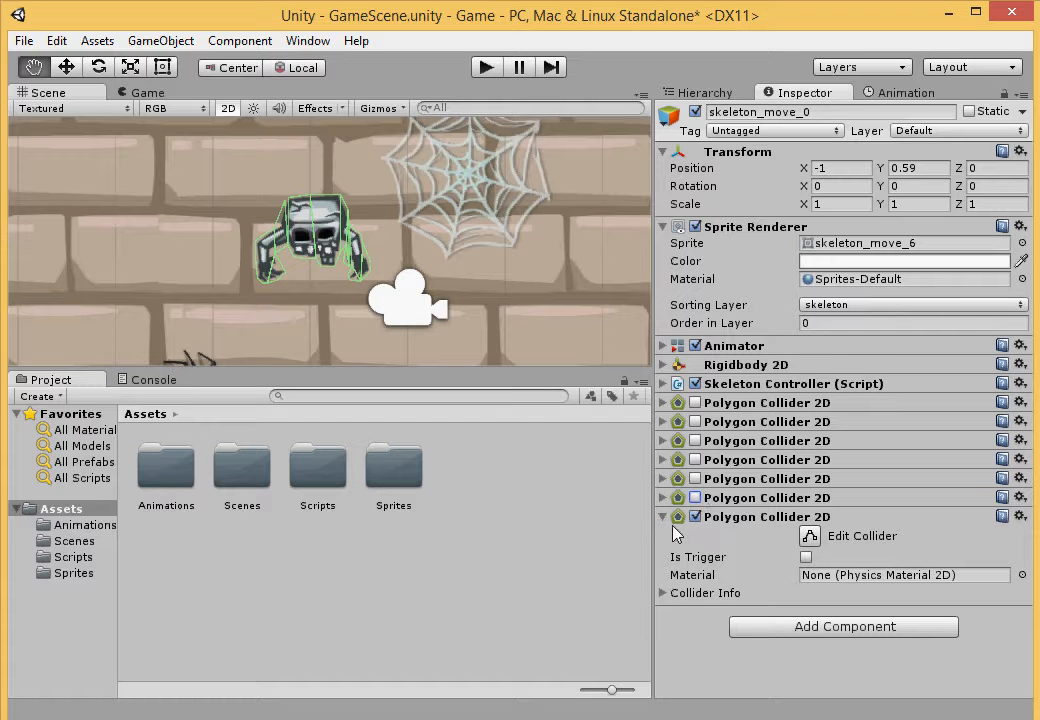
left_click(665, 518)
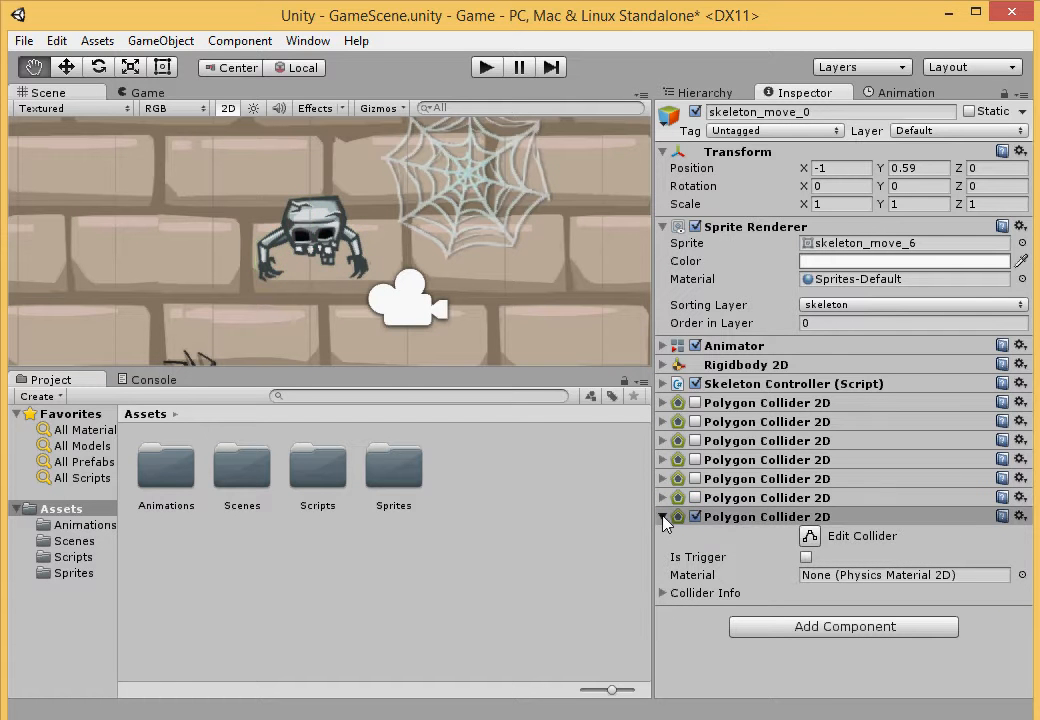
Step: Switch the skeleton's sprite to skeleton_move_7 and add an eighth Polygon Collider 2D for that frame
left_click(1021, 243)
left_click(559, 352)
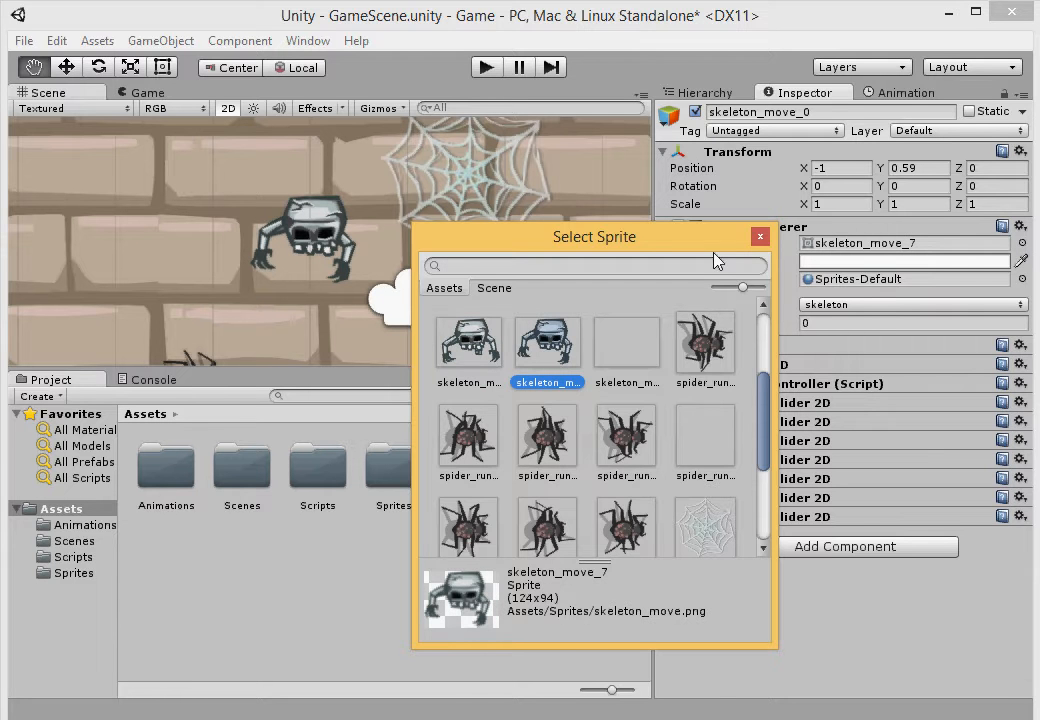
left_click(760, 236)
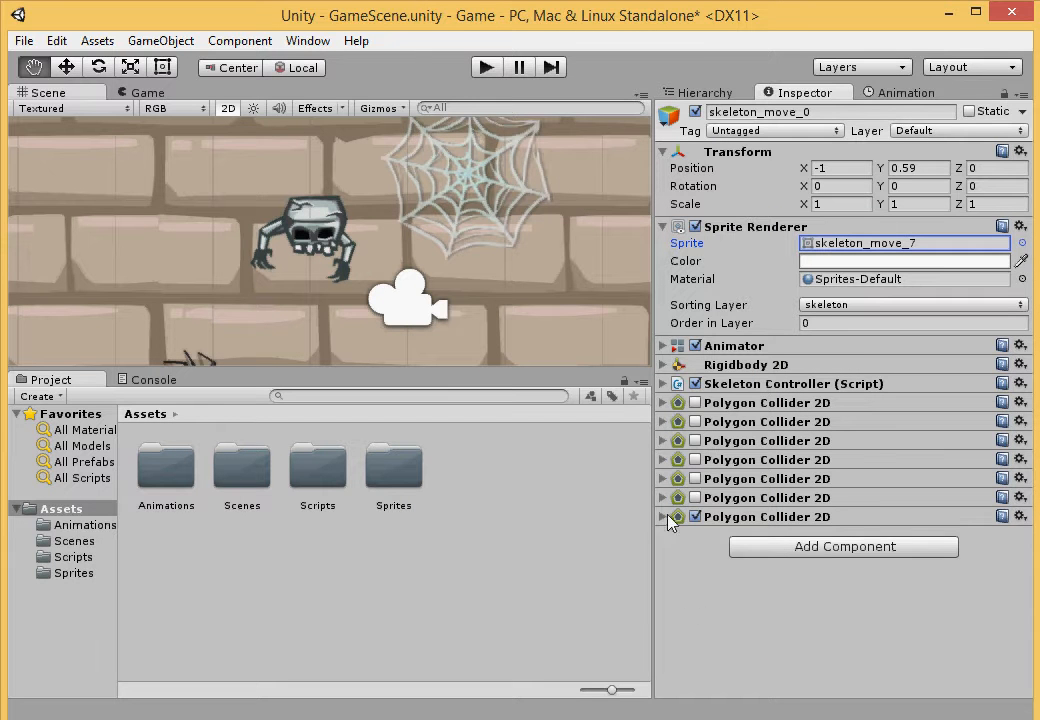
left_click(665, 516)
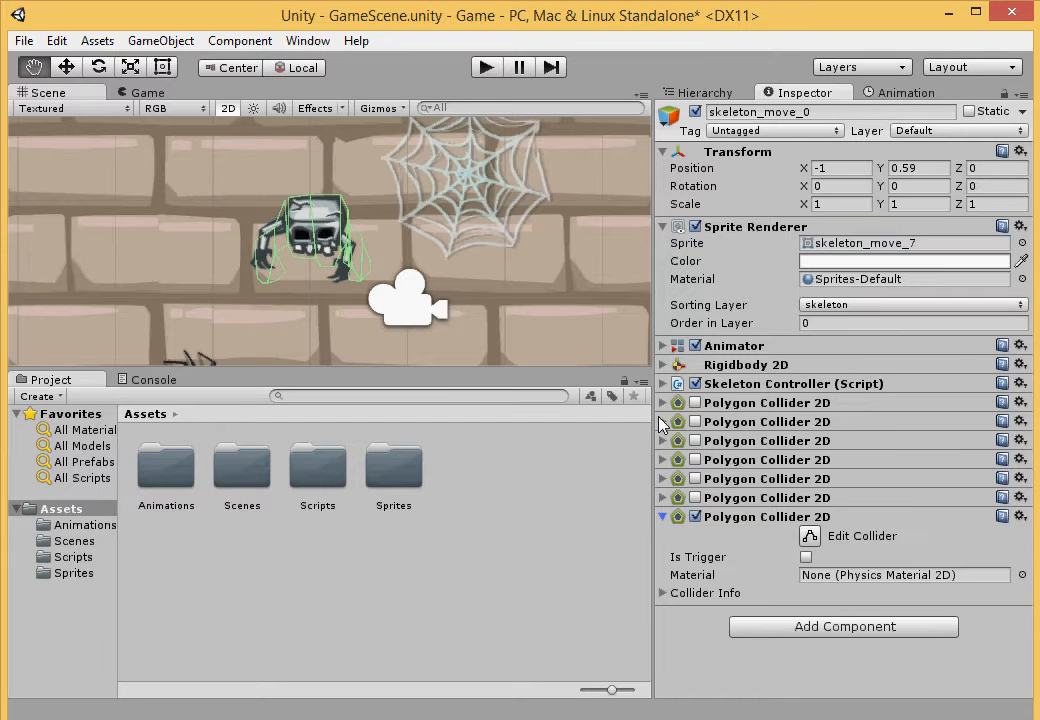
left_click(235, 42)
mouse_move(348, 165)
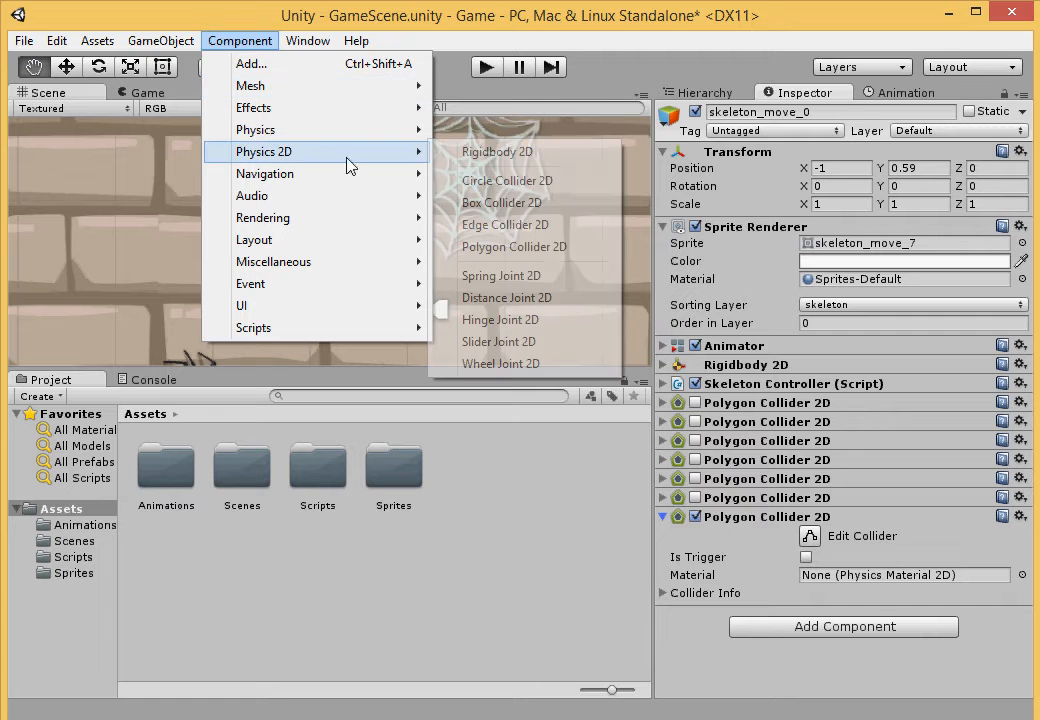
left_click(512, 247)
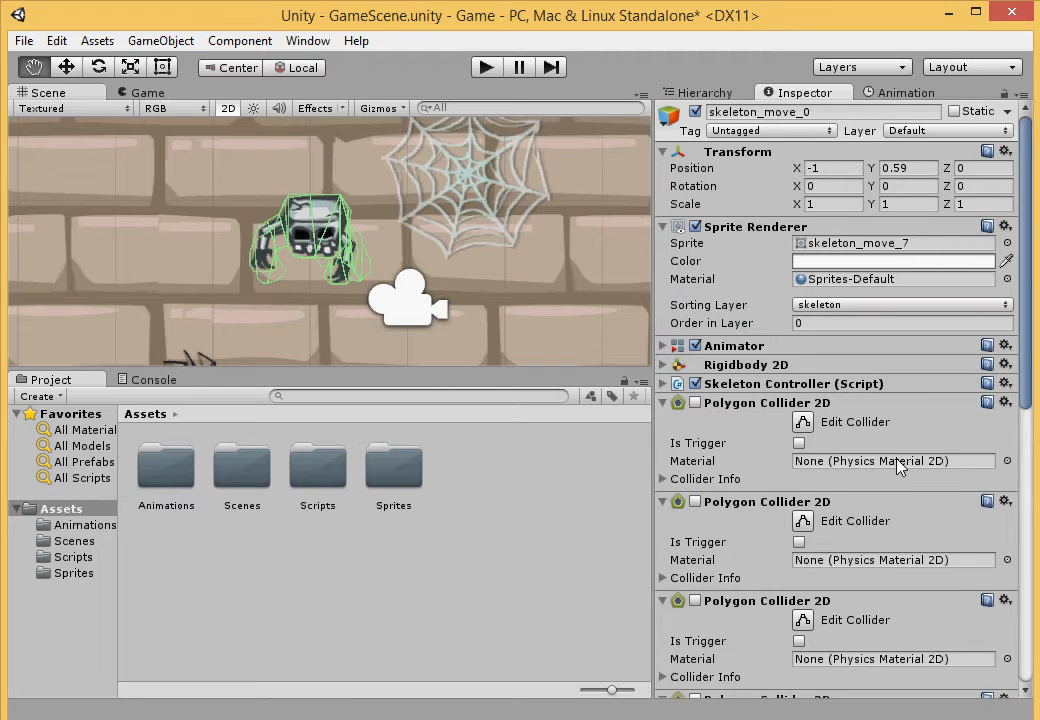
Step: Disable the skeleton's seventh Polygon Collider 2D, leaving the newly added eighth one enabled
scroll(847, 530, "down", 6)
scroll(847, 537, "down", 2)
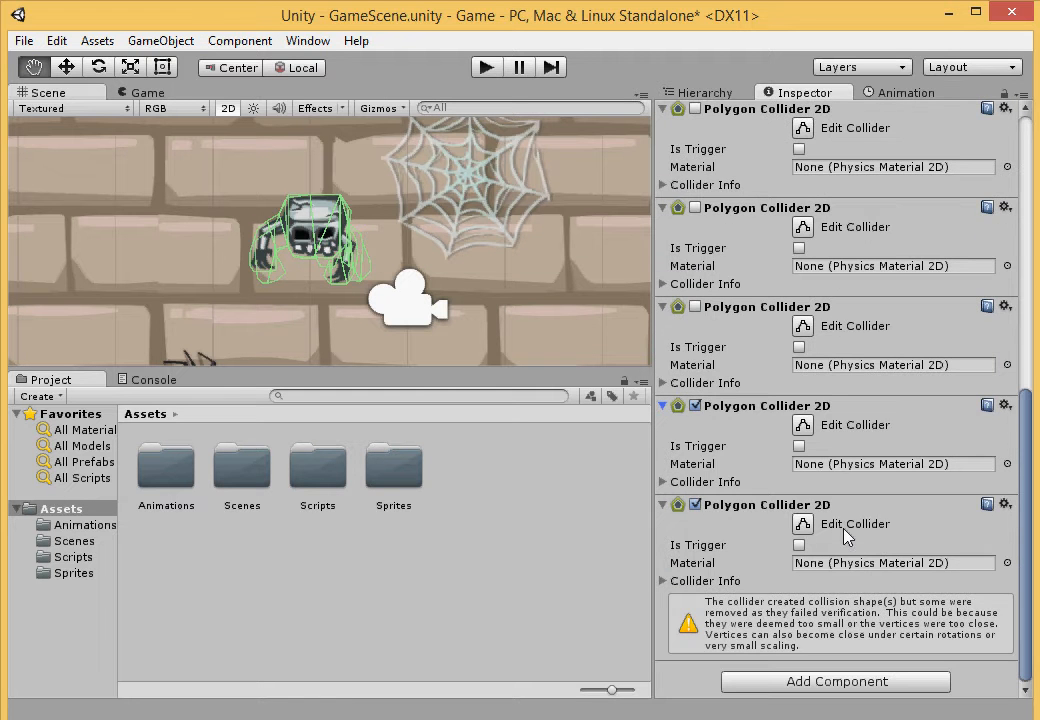
left_click(696, 406)
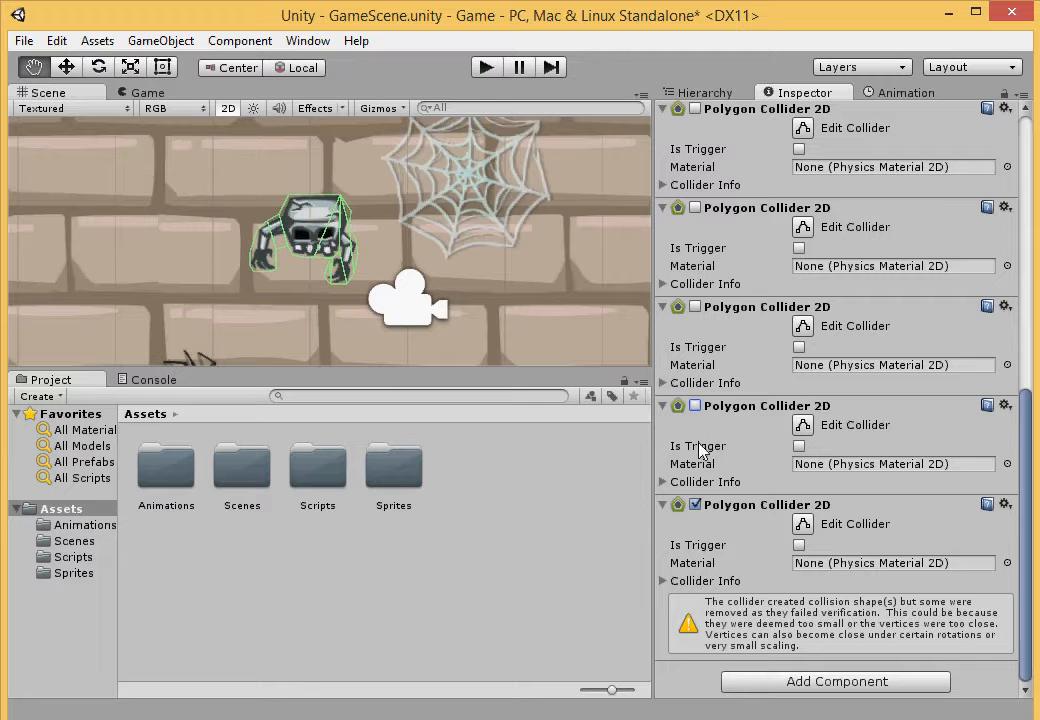
Step: Collapse all eight Polygon Collider 2D components of the skeleton
left_click(665, 506)
left_click(665, 556)
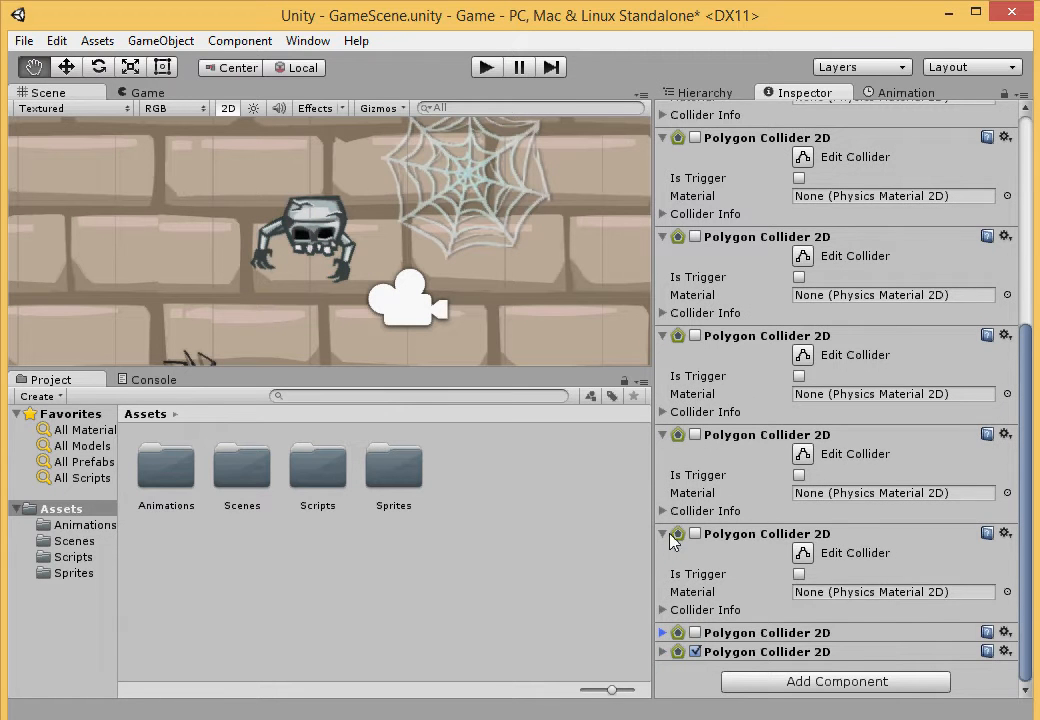
left_click(664, 533)
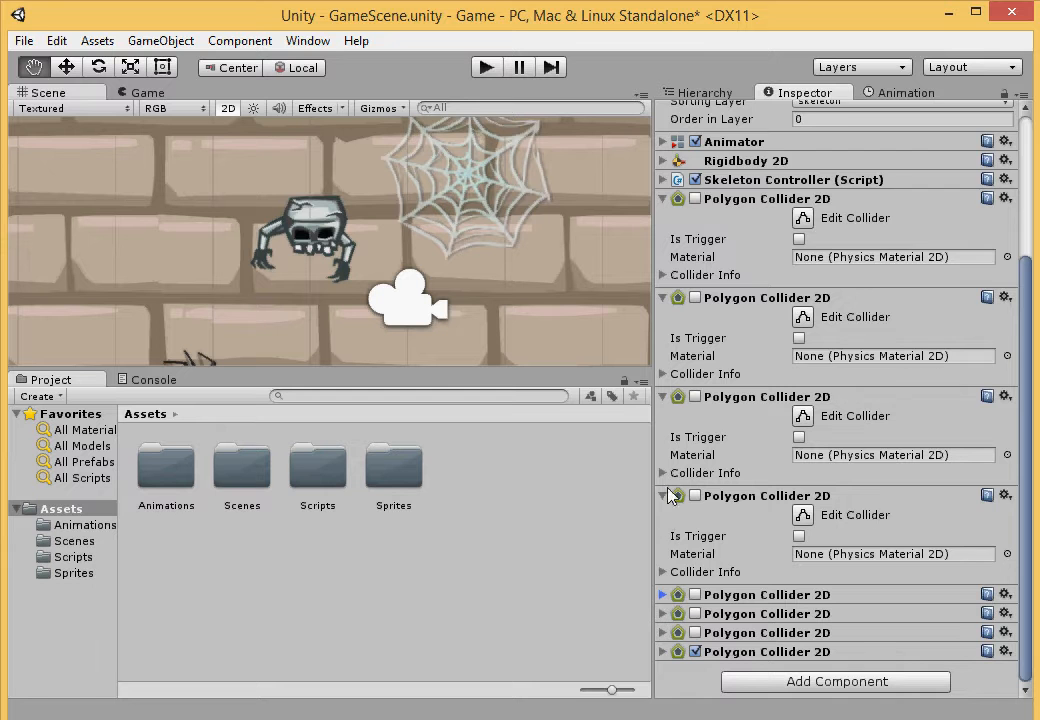
left_click(664, 495)
left_click(664, 477)
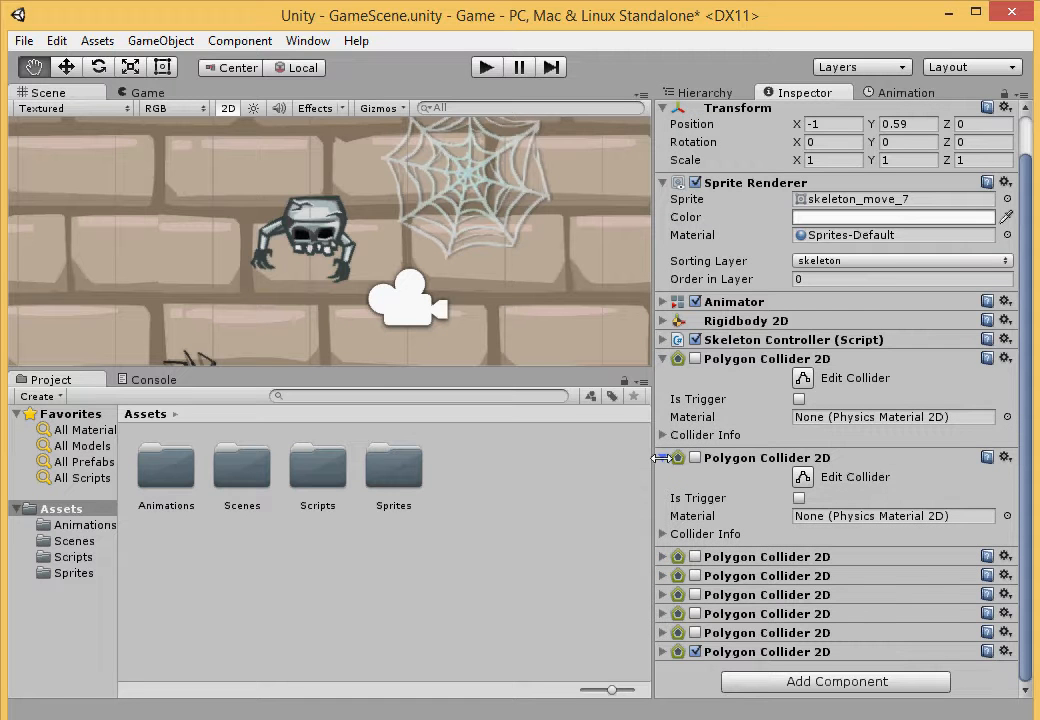
left_click(664, 458)
left_click(663, 402)
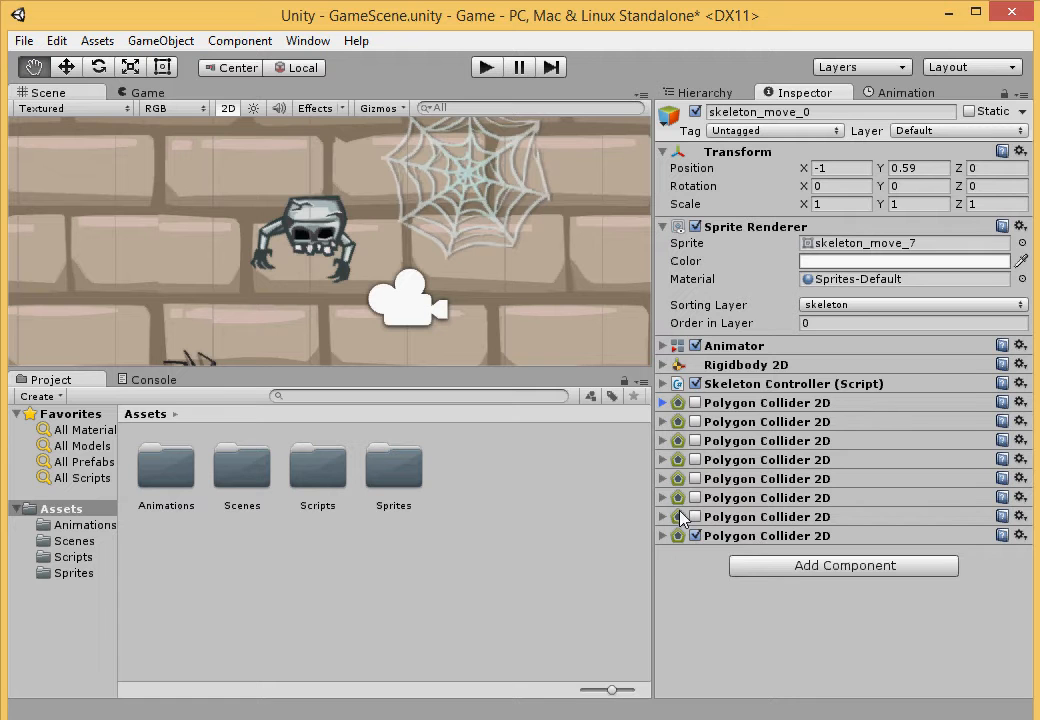
Step: Inspect the eighth Polygon Collider 2D's outline on the skeleton, collapse the component again and disable it
left_click(664, 535)
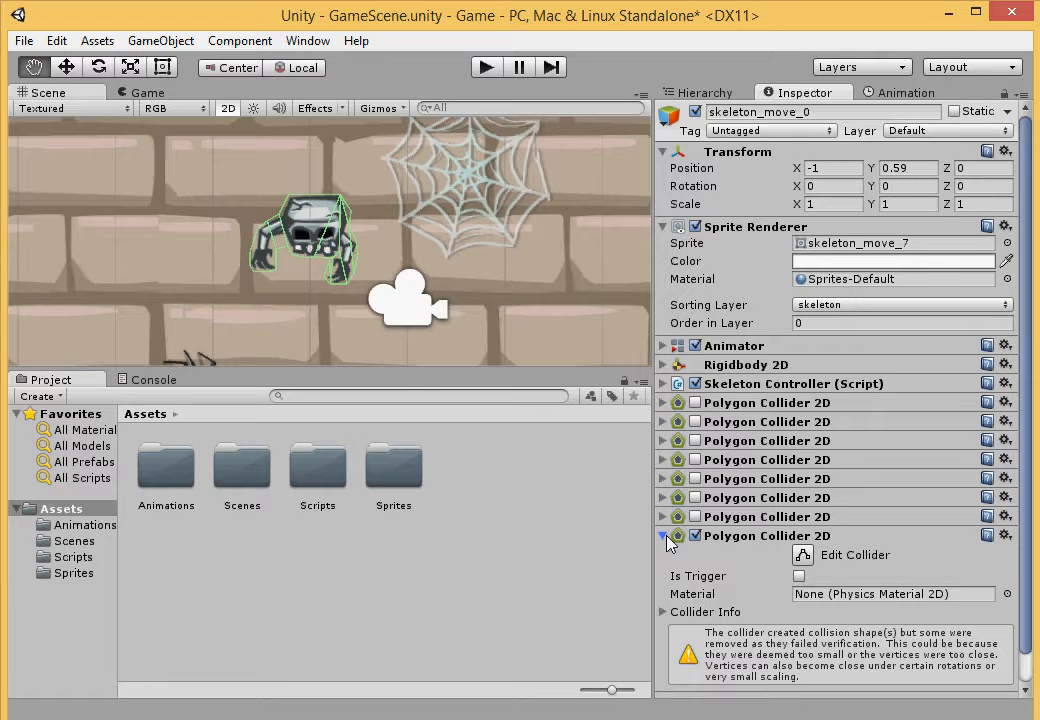
scroll(710, 580, "down", 2)
left_click(664, 504)
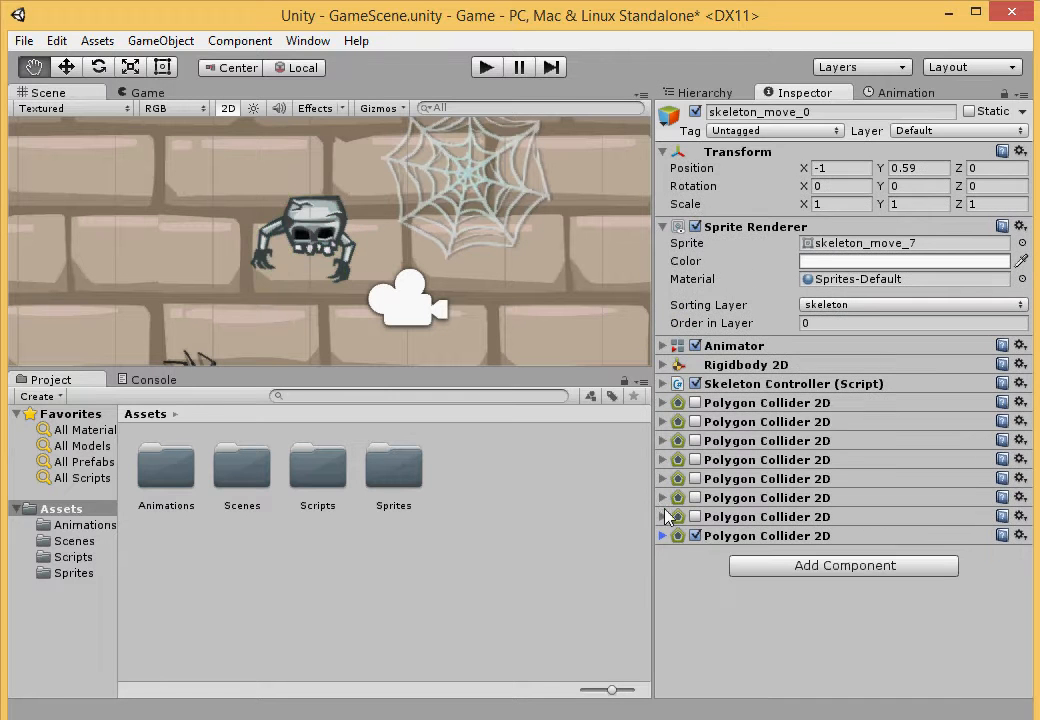
left_click(695, 536)
Step: Set the skeleton's sprite back to the first frame, skeleton_move_0
left_click(1021, 243)
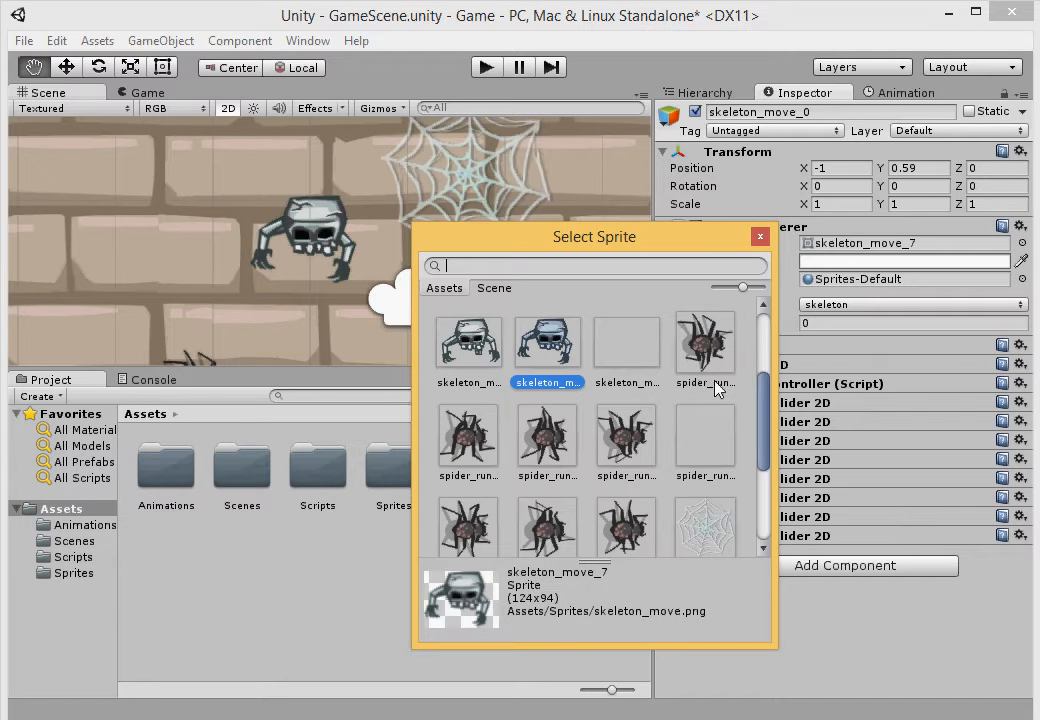
scroll(660, 380, "up", 2)
scroll(660, 380, "up", 2)
left_click(627, 340)
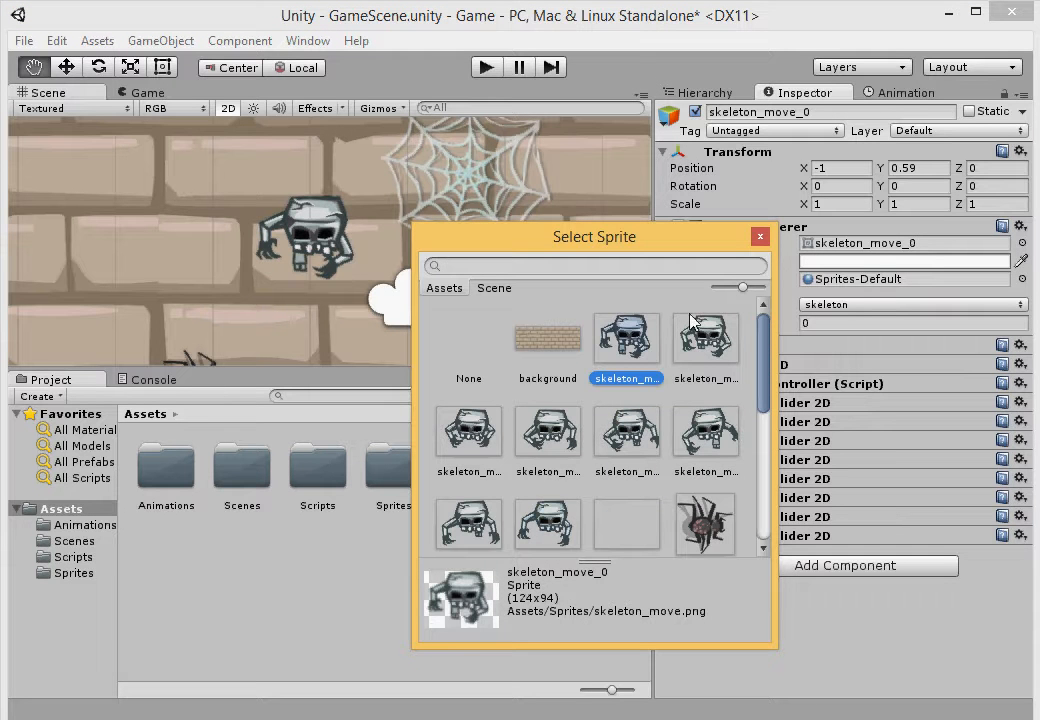
left_click(760, 236)
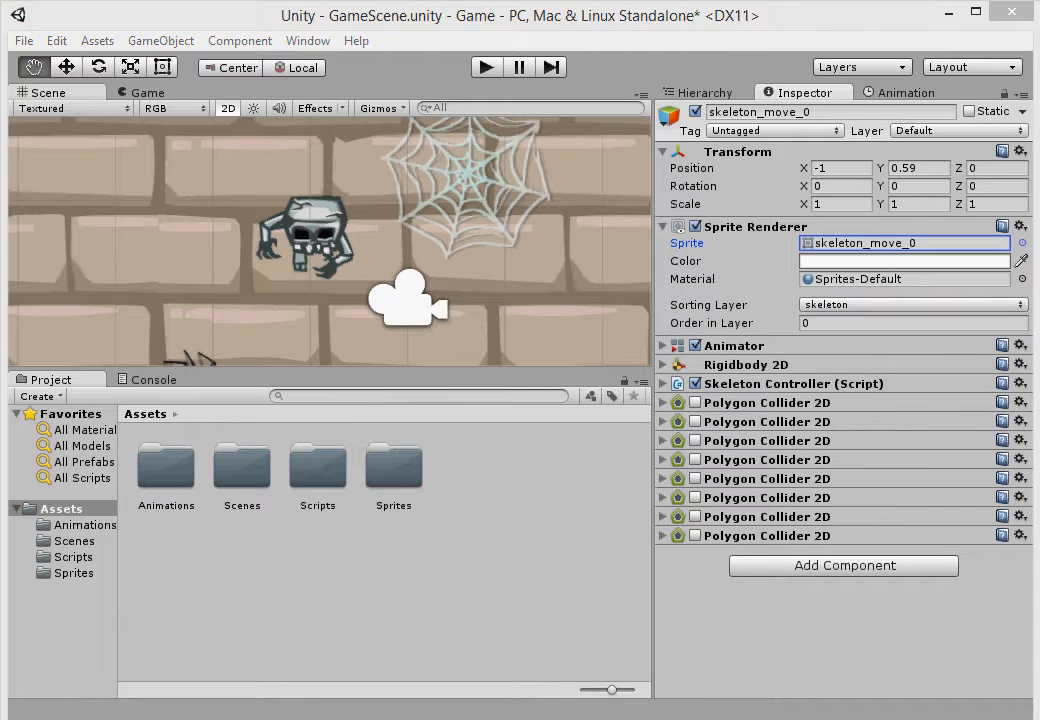
Step: Select spider_run_0, frame it in the scene, and collapse its Spider Controller and Transform components
left_click(733, 94)
left_click(708, 180)
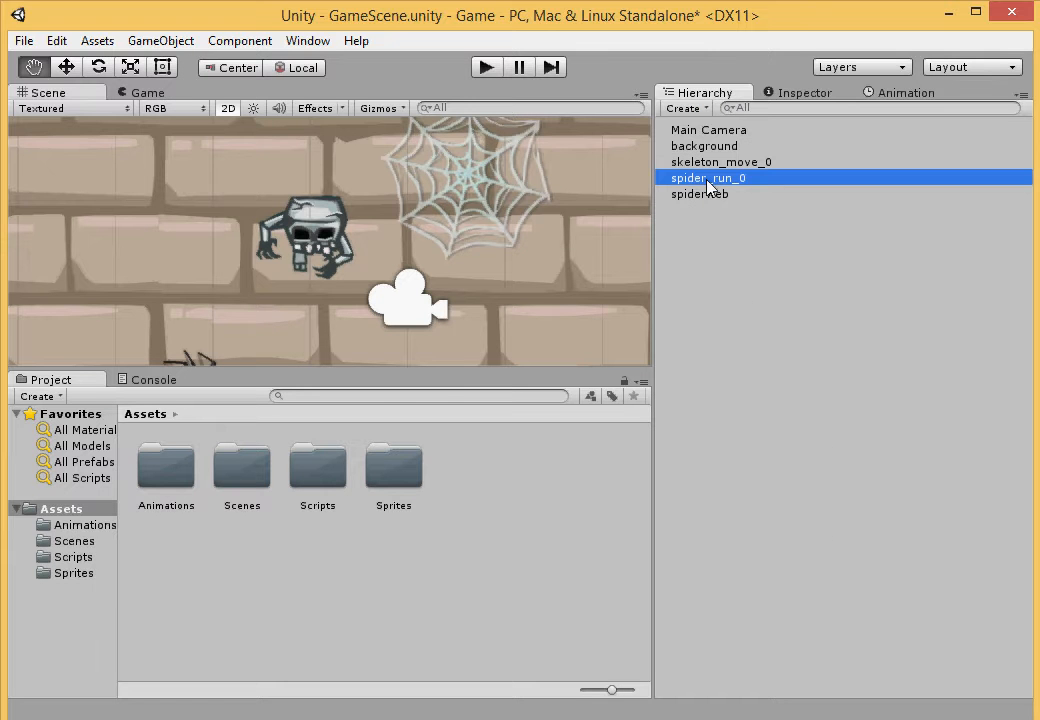
double_click(712, 177)
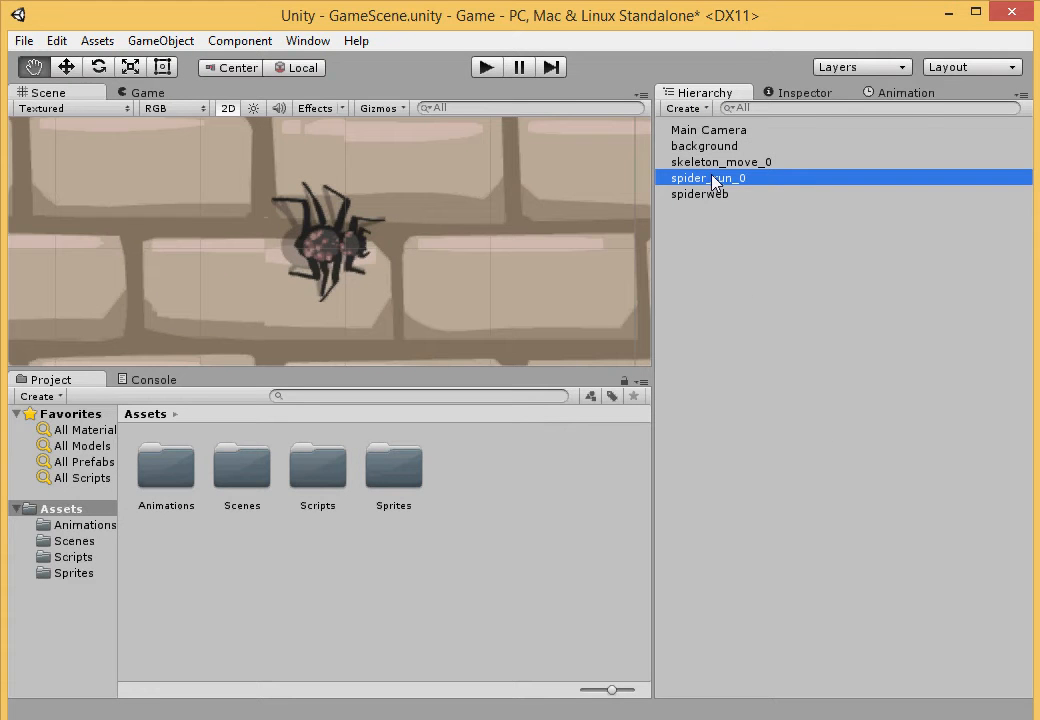
left_click(777, 96)
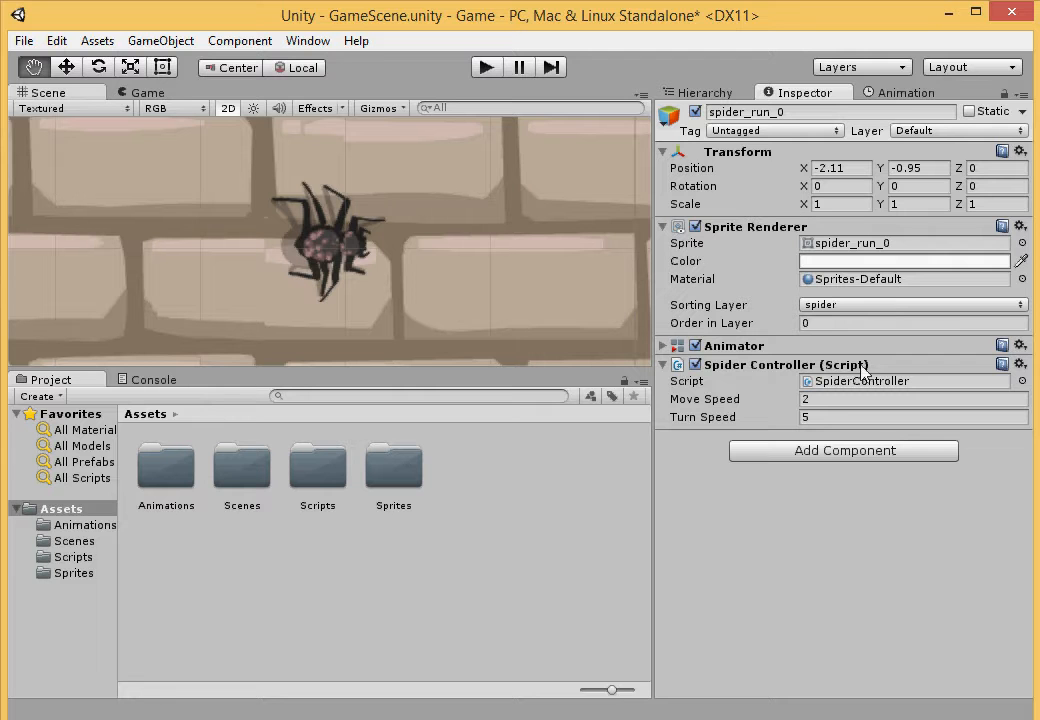
left_click(663, 365)
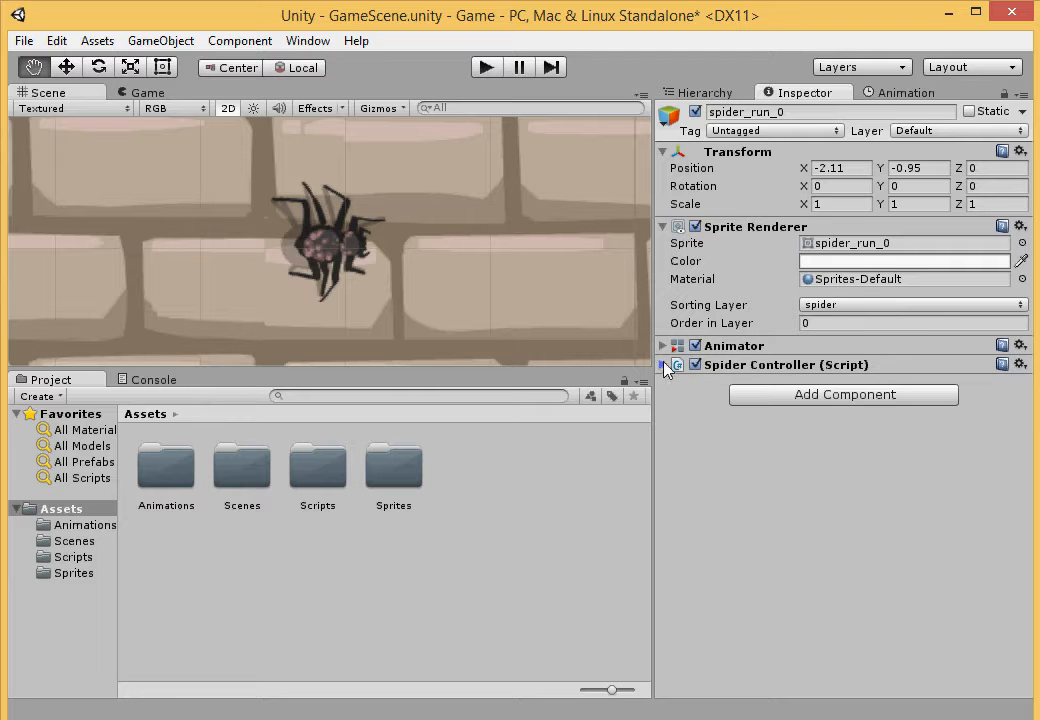
left_click(666, 155)
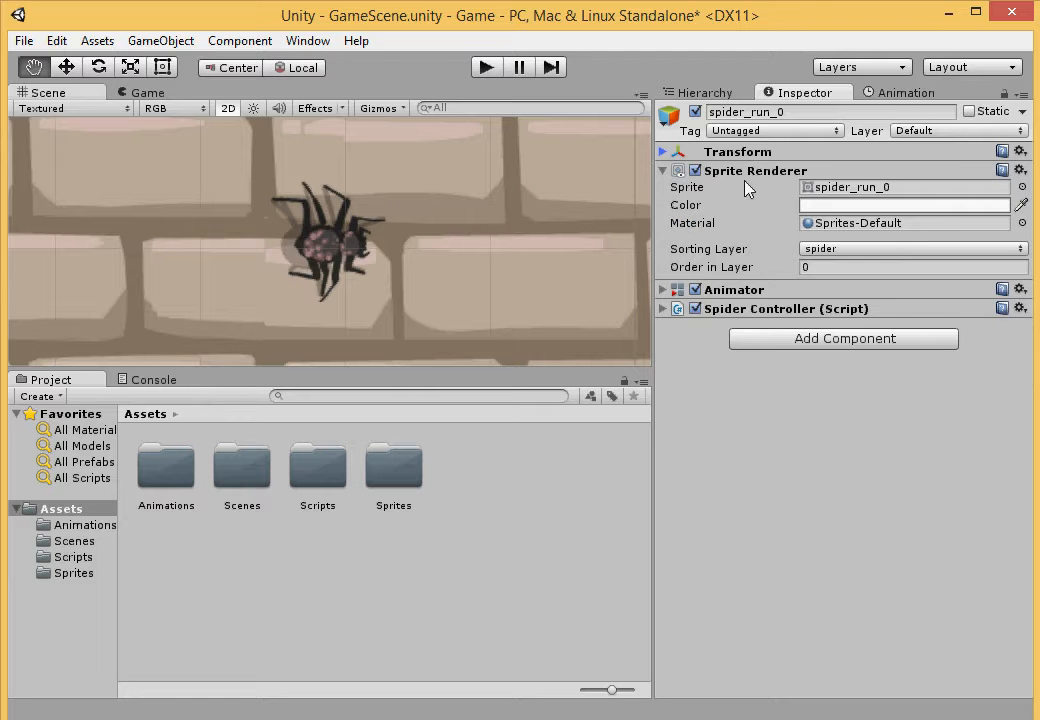
Step: Browse the spider's animation frames and set its sprite to spider_run_3
left_click(1022, 187)
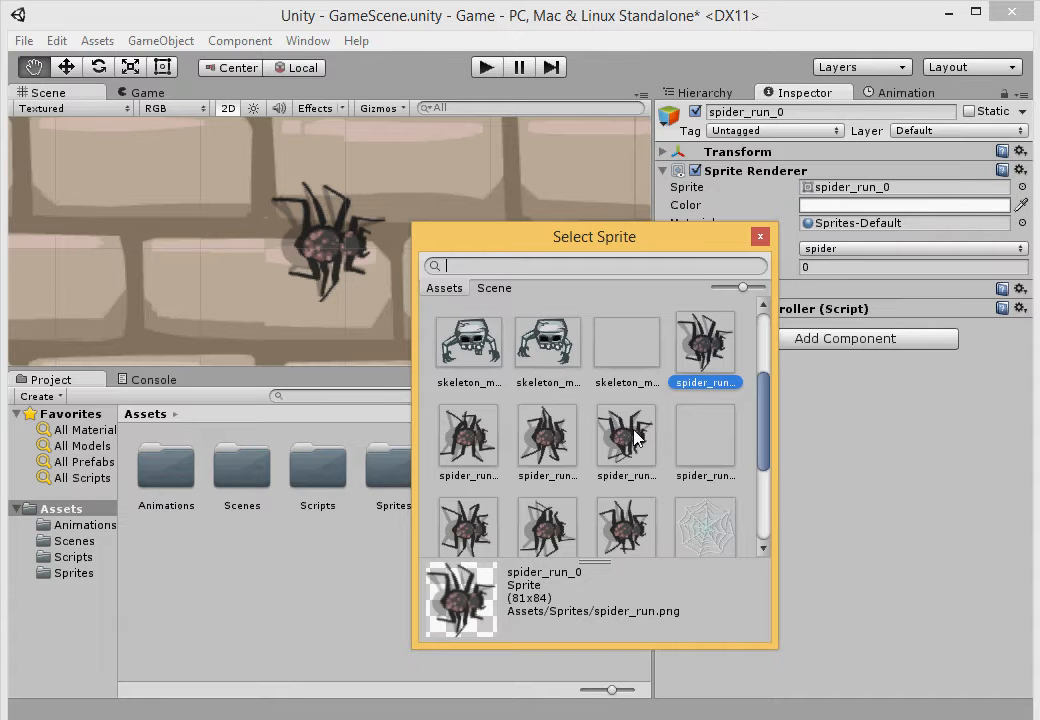
left_click(627, 436)
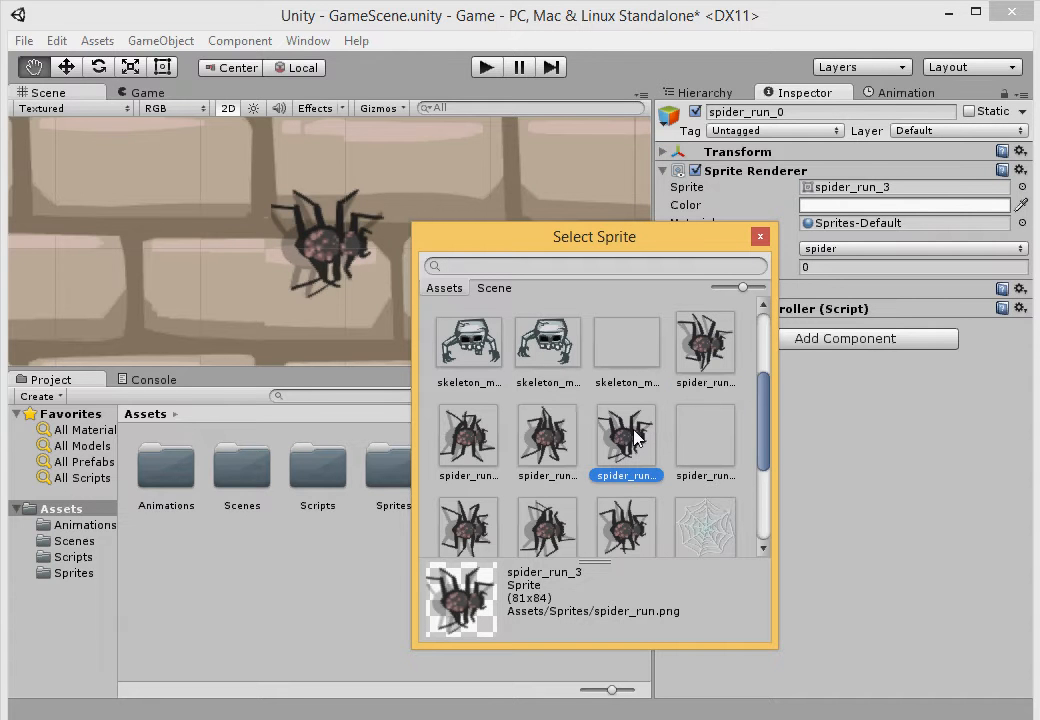
left_click(690, 346)
left_click(628, 449)
scroll(657, 429, "down", 2)
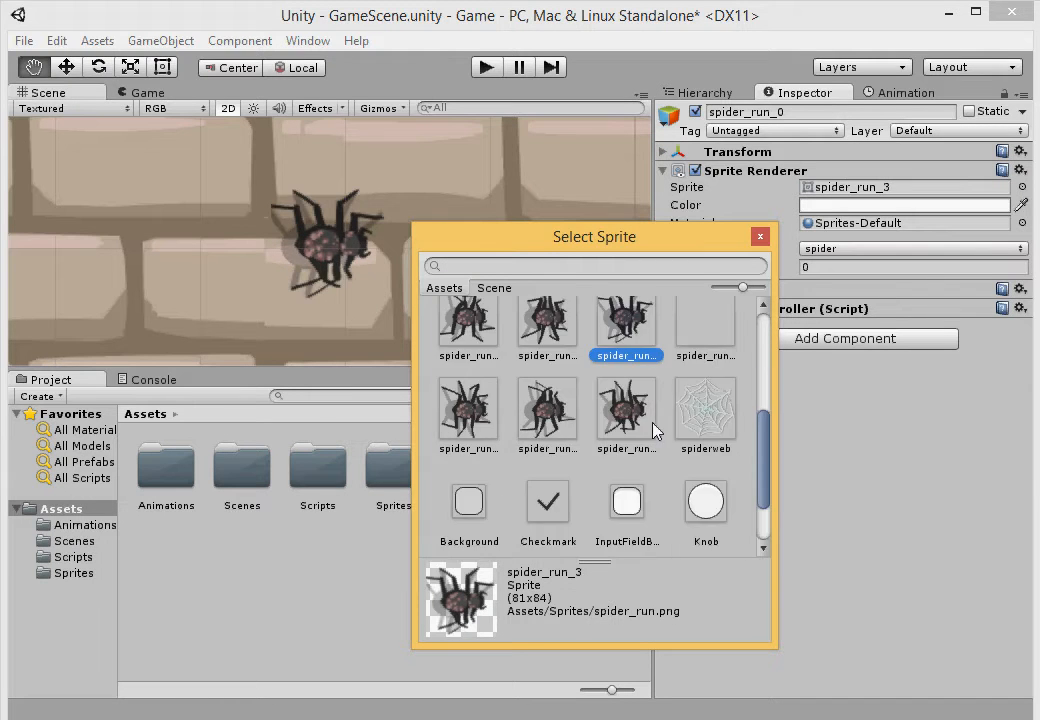
scroll(657, 429, "up", 1)
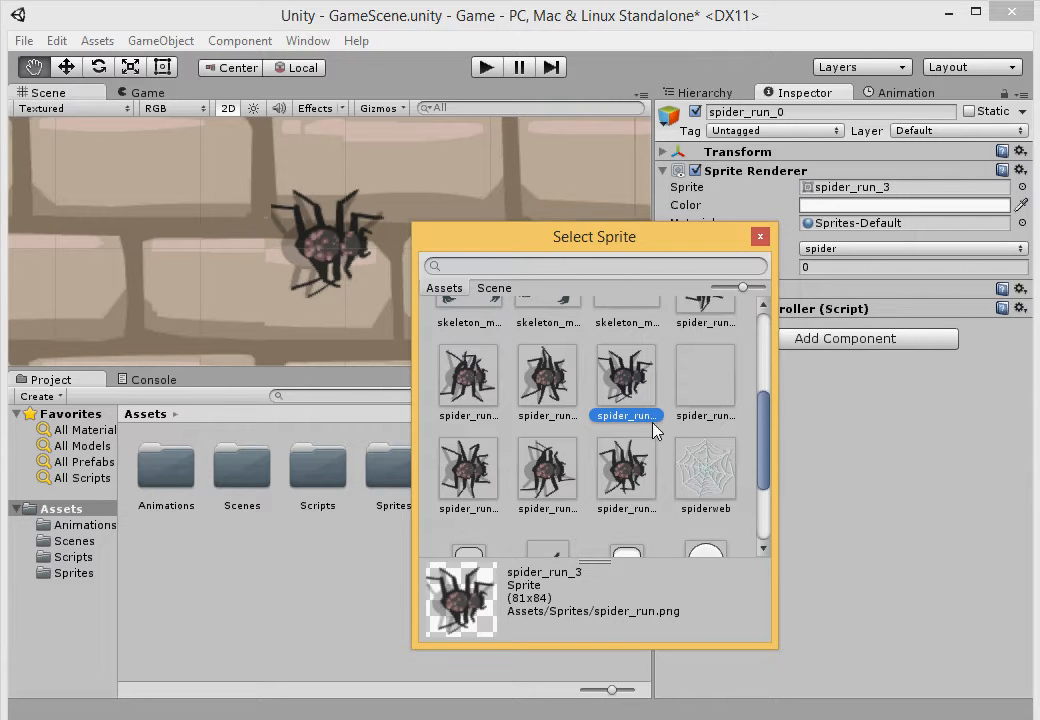
left_click(758, 234)
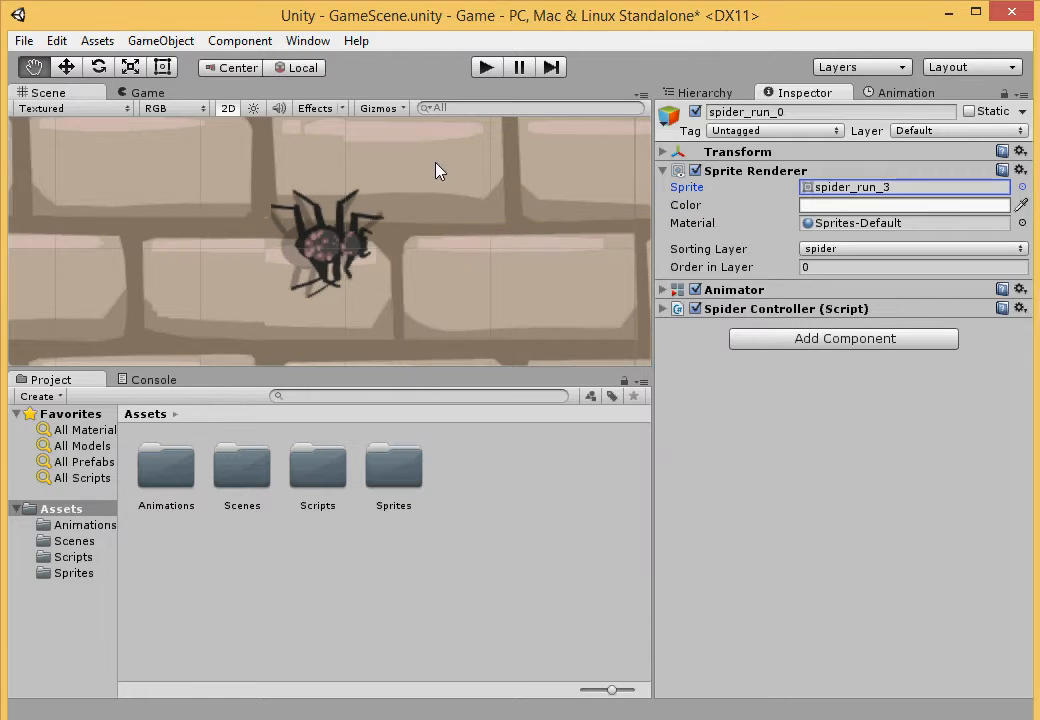
Step: Add a first Polygon Collider 2D to the spider for the spider_run_3 frame and check the component
left_click(240, 40)
mouse_move(335, 158)
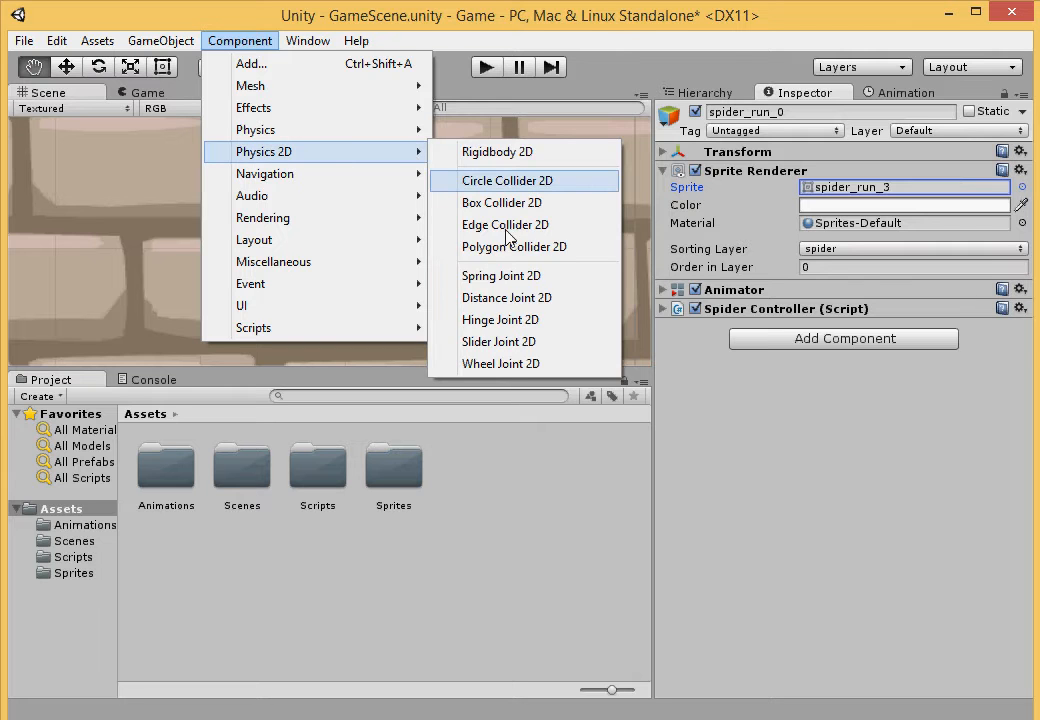
left_click(512, 247)
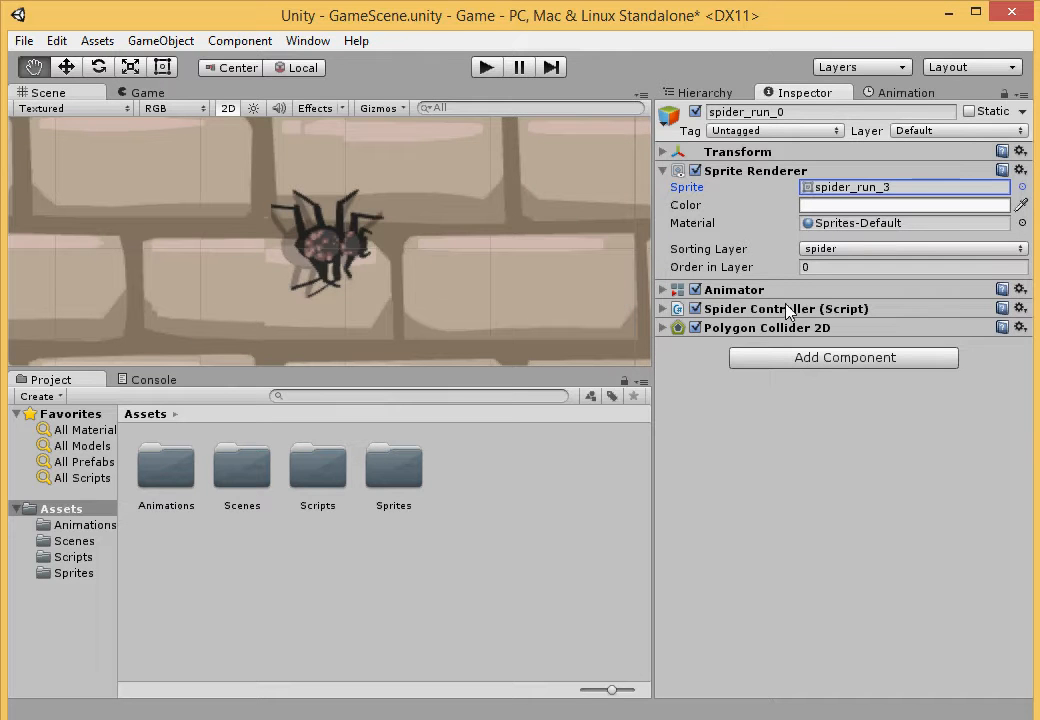
left_click(662, 327)
Step: Change the spider's sprite to spider_run_7
left_click(1021, 188)
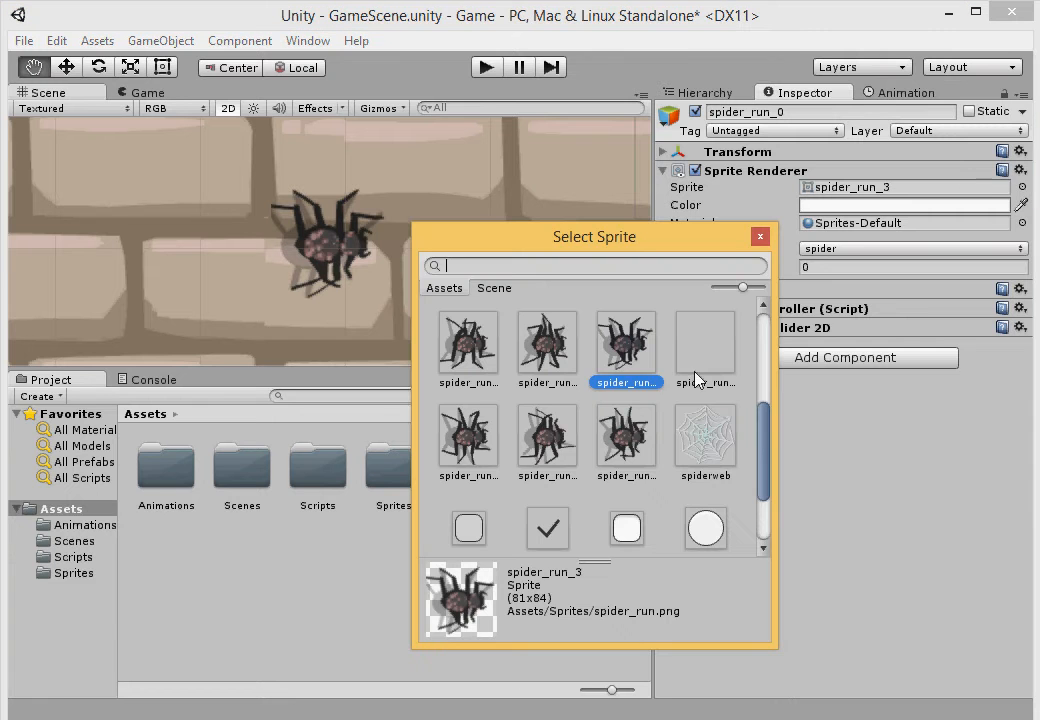
left_click(643, 430)
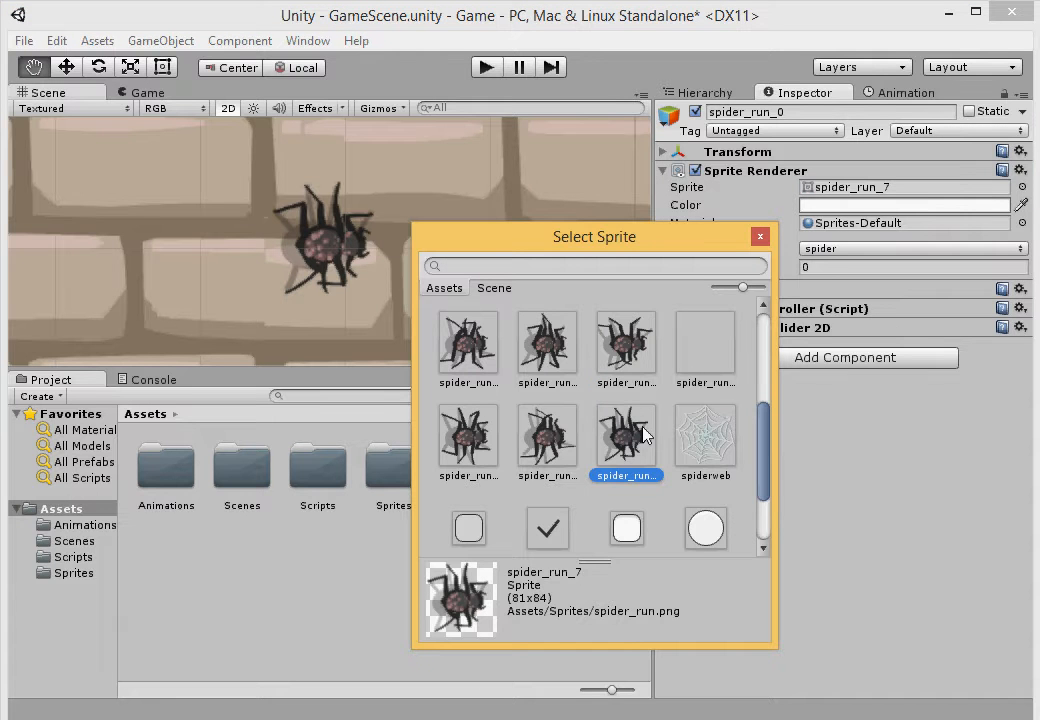
left_click(759, 237)
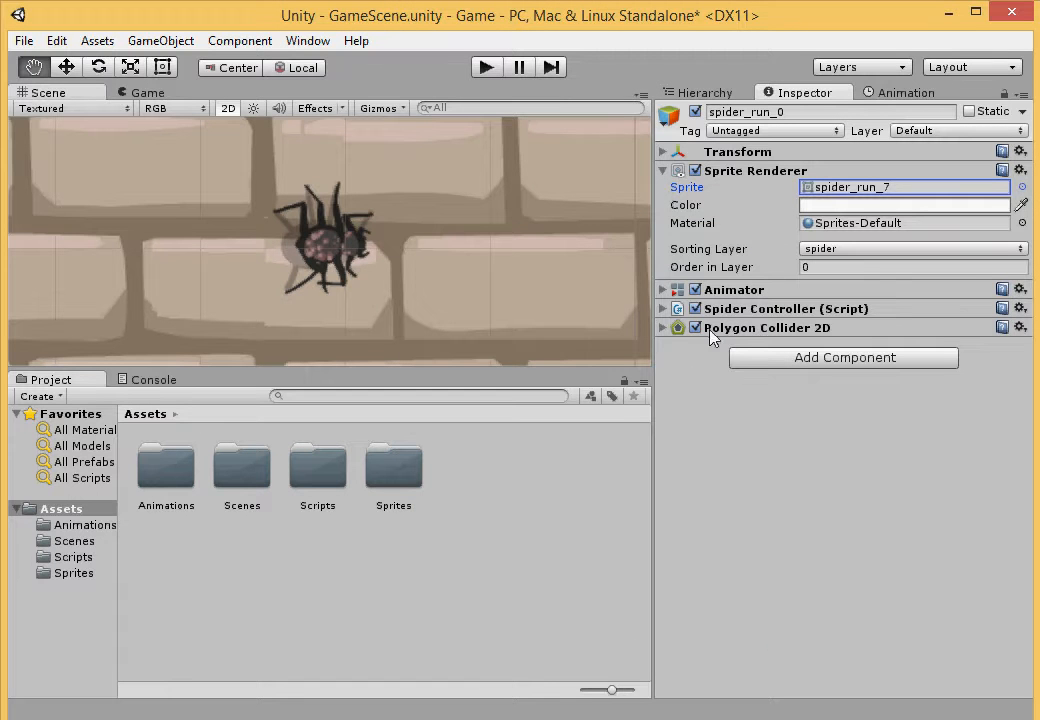
Step: Add a second Polygon Collider 2D to the spider for the spider_run_7 frame and disable the first collider
left_click(239, 41)
mouse_move(388, 158)
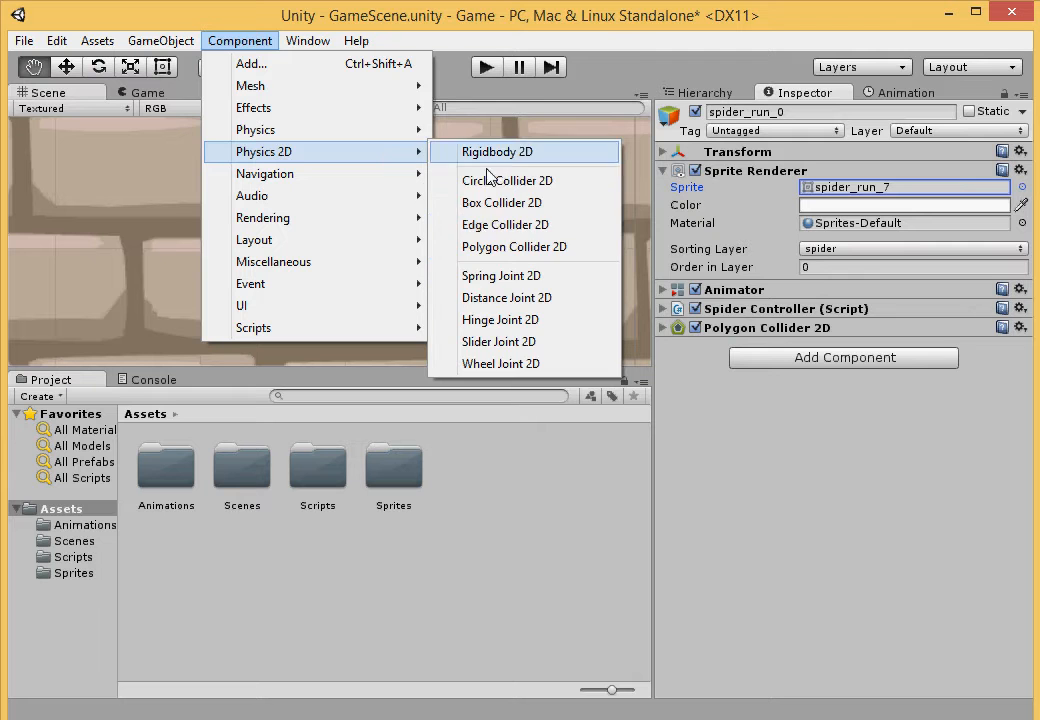
left_click(500, 250)
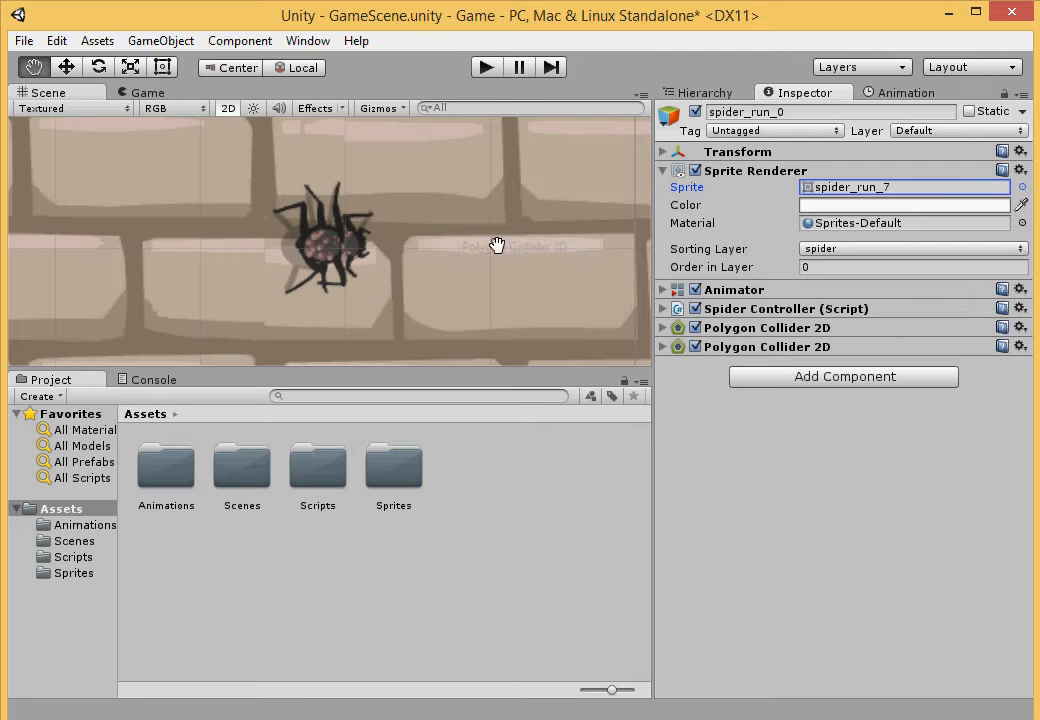
left_click(693, 344)
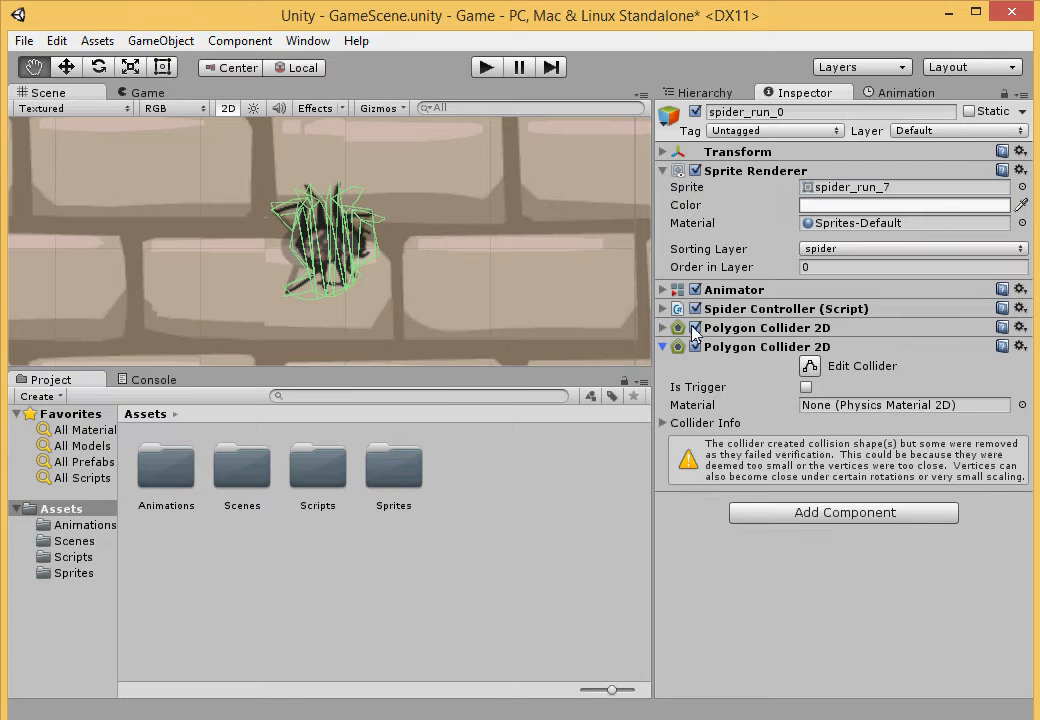
left_click(695, 328)
left_click(663, 347)
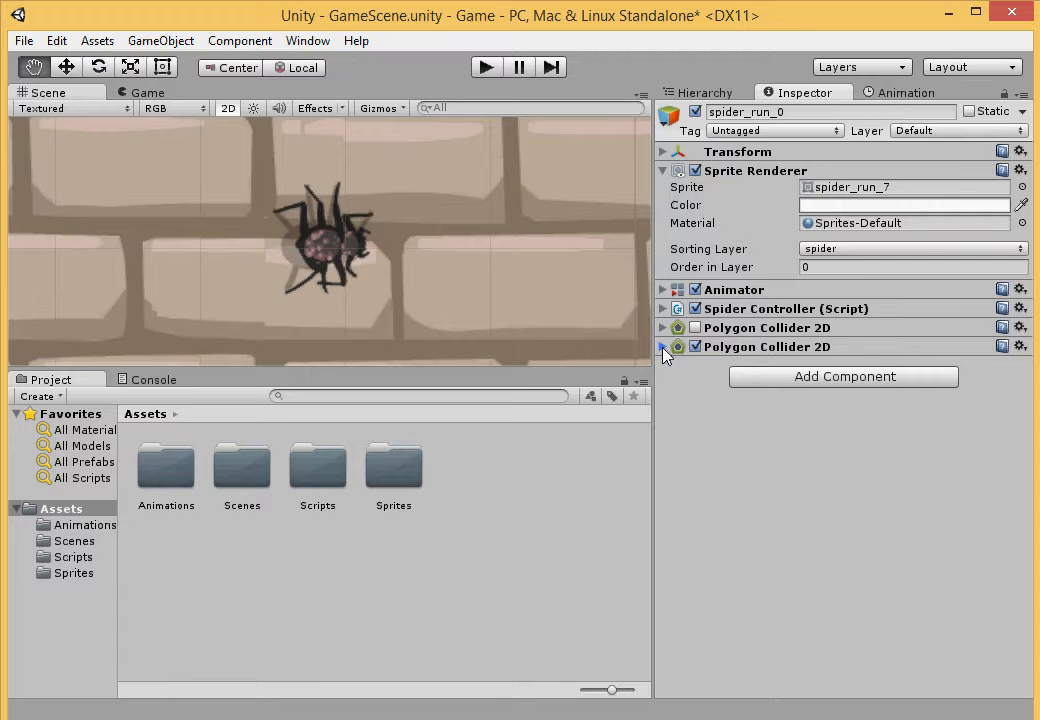
Step: Change the spider's sprite to spider_run_2
left_click(1021, 188)
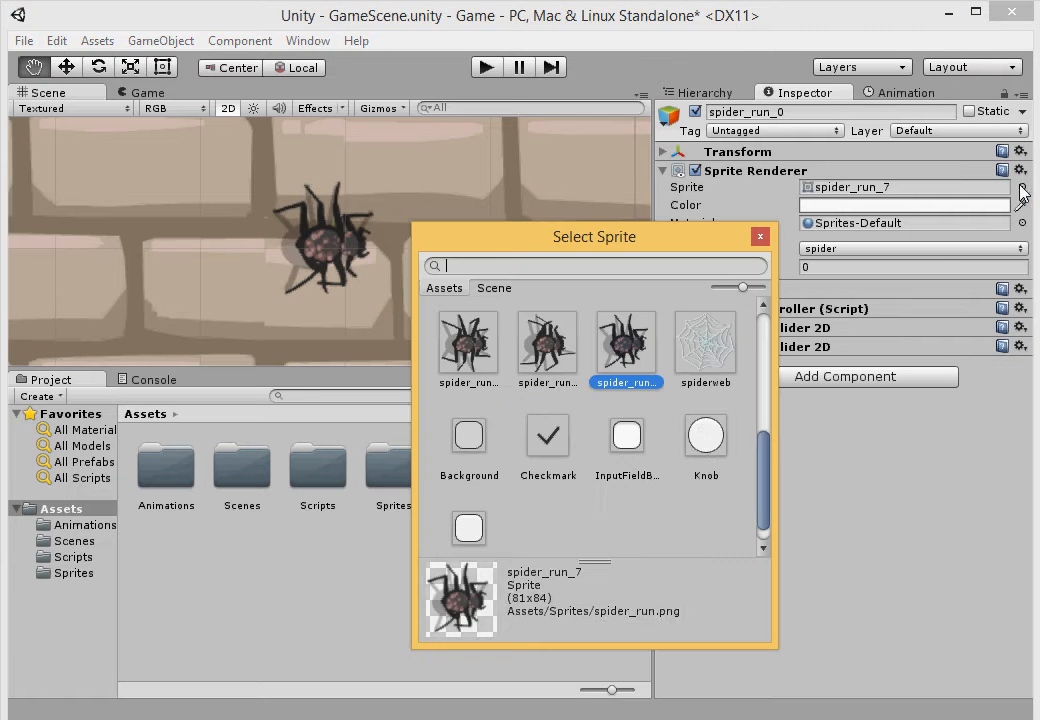
scroll(733, 440, "down", 2)
scroll(728, 431, "up", 1)
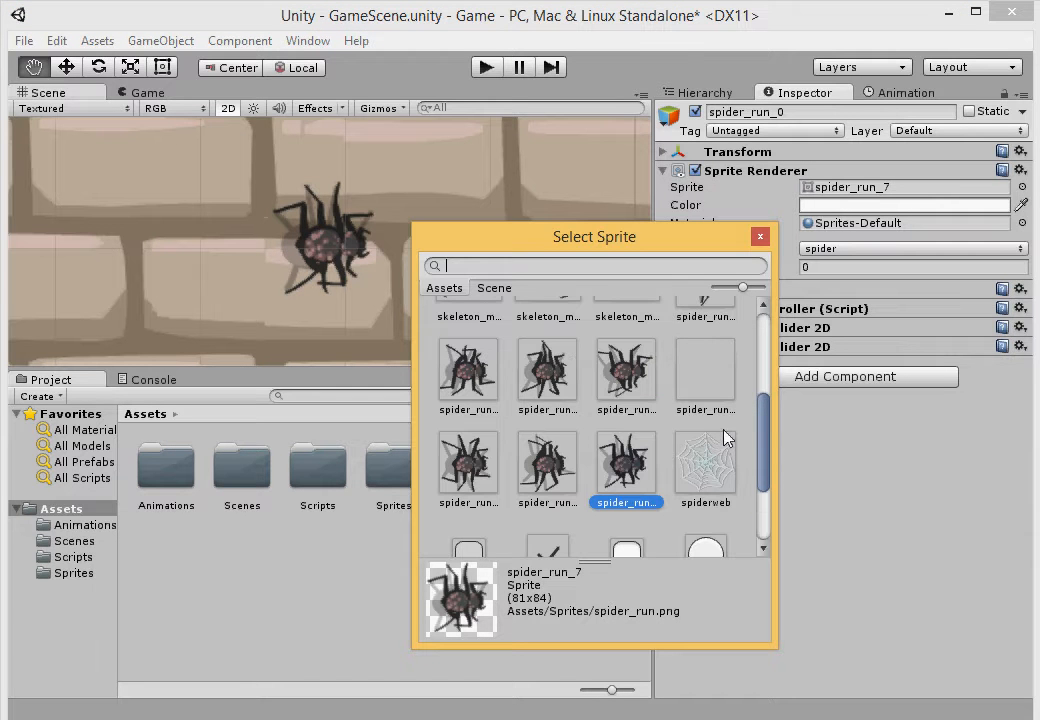
left_click(553, 367)
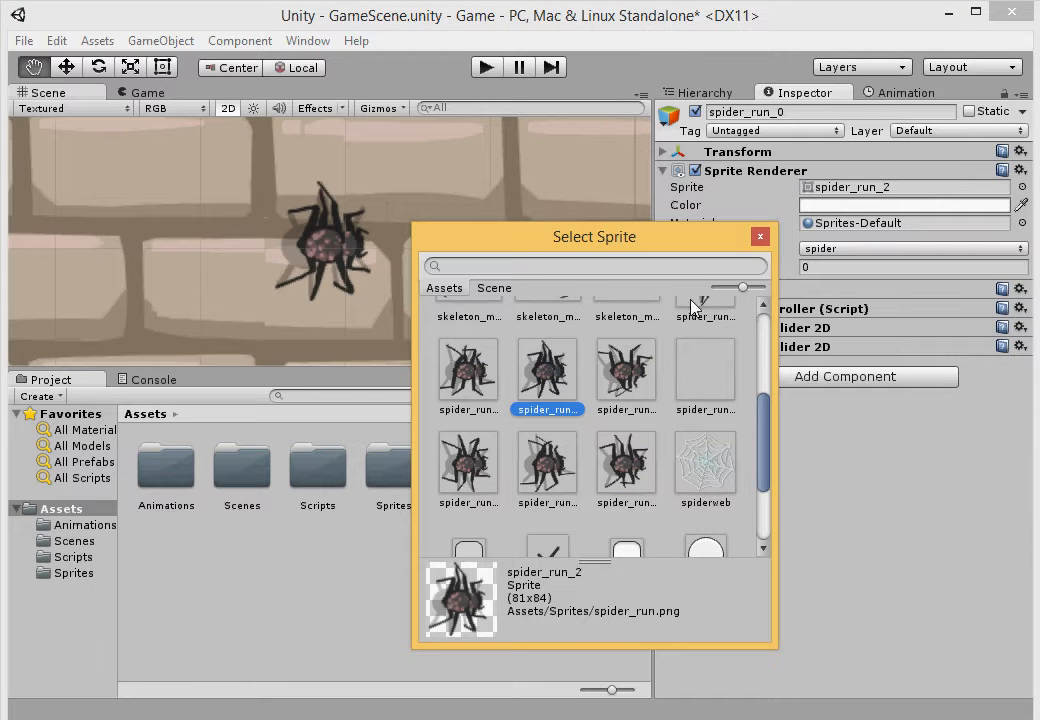
left_click(760, 236)
Step: Add a third Polygon Collider 2D to the spider for the spider_run_2 frame and disable the second collider
left_click(240, 41)
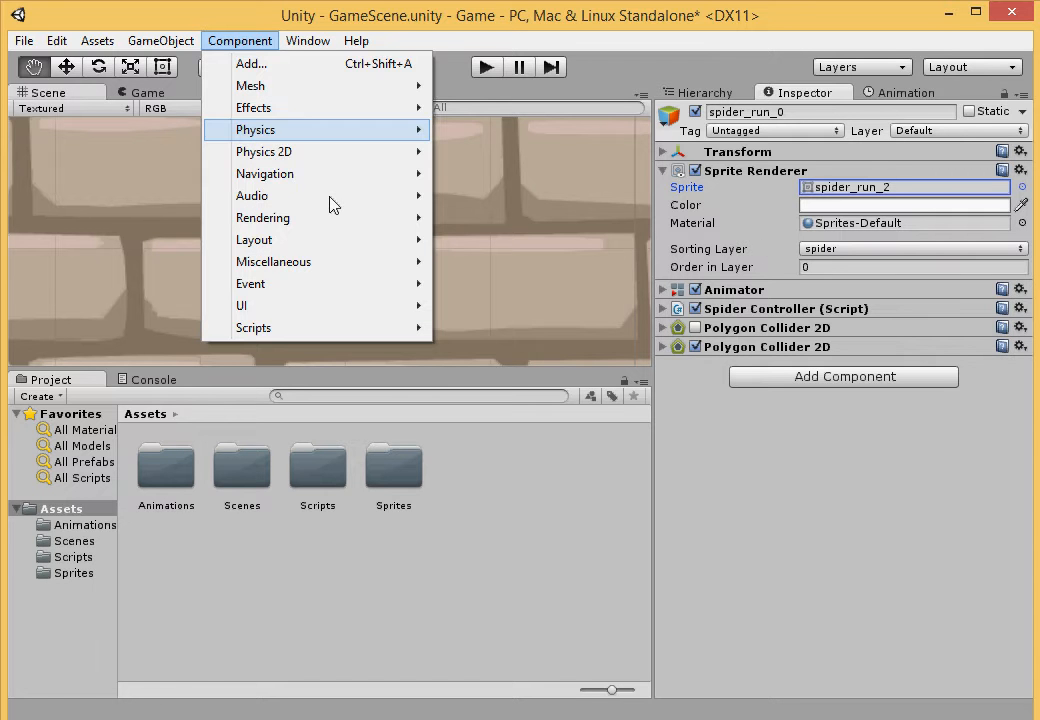
mouse_move(385, 155)
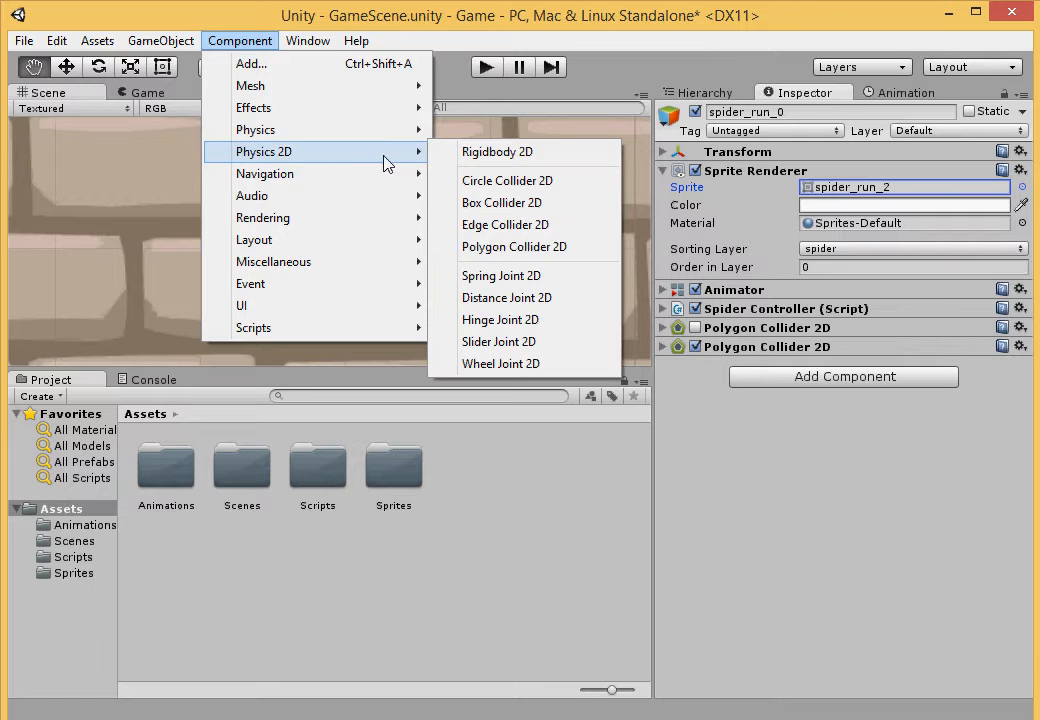
left_click(495, 247)
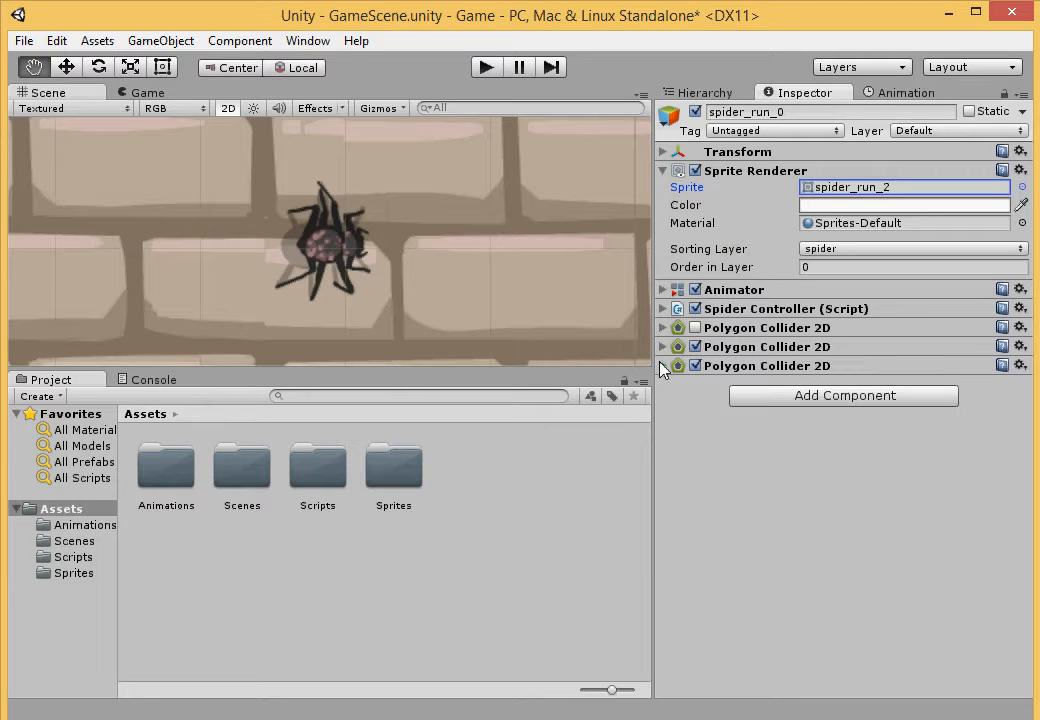
left_click(662, 366)
left_click(695, 347)
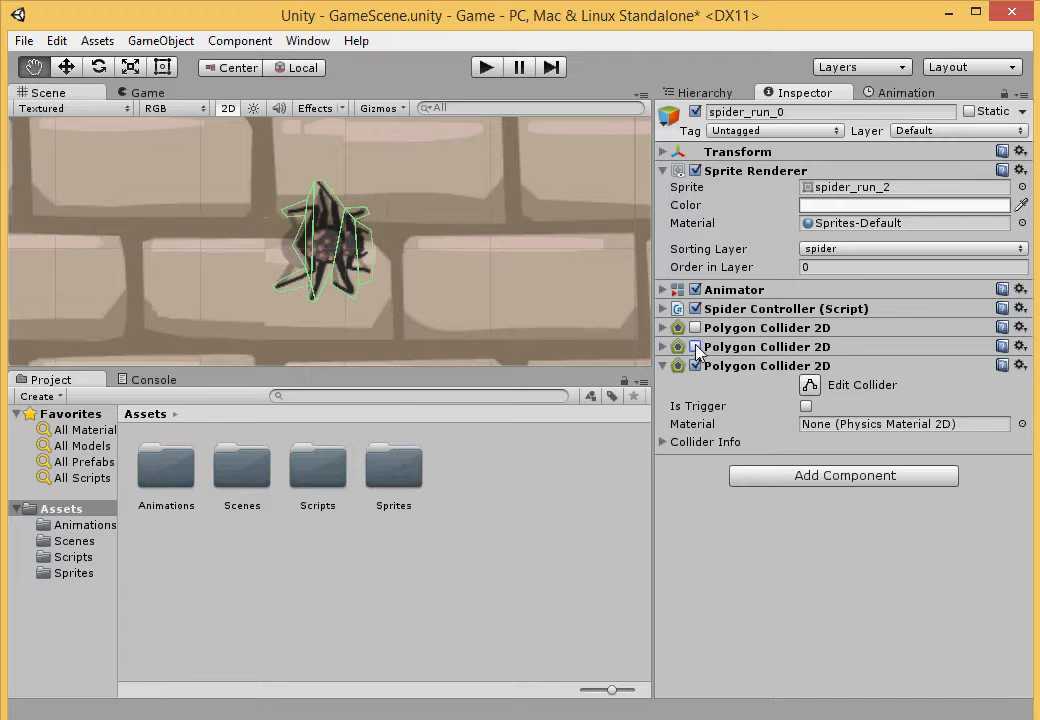
left_click(665, 366)
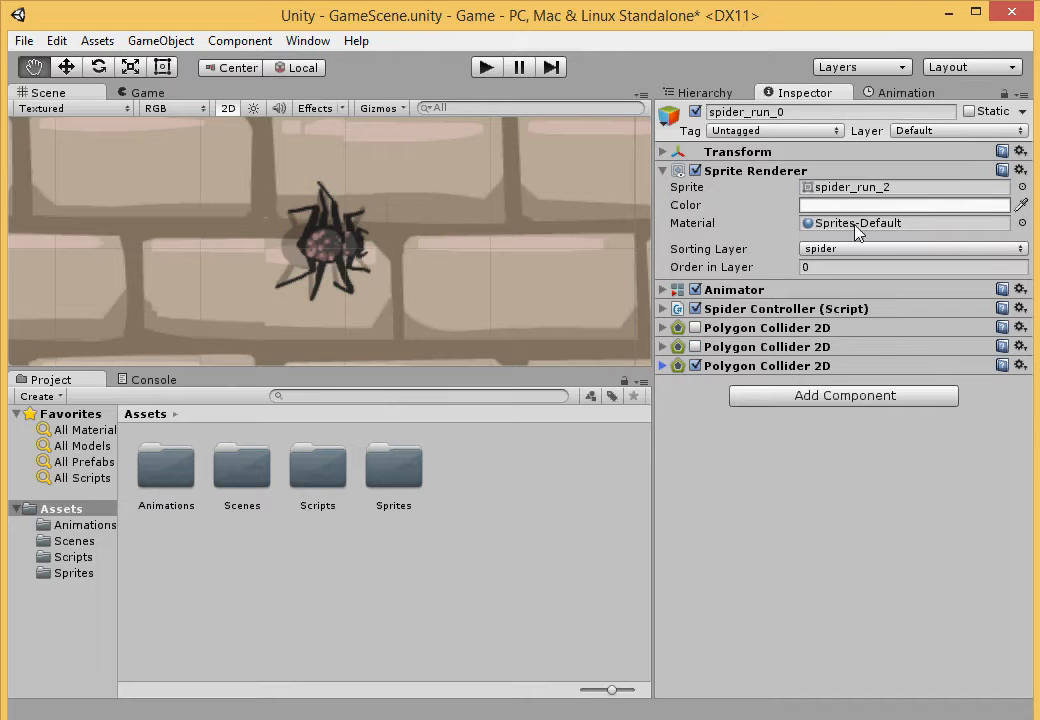
Step: Change the spider's sprite to spider_run_6
left_click(1020, 188)
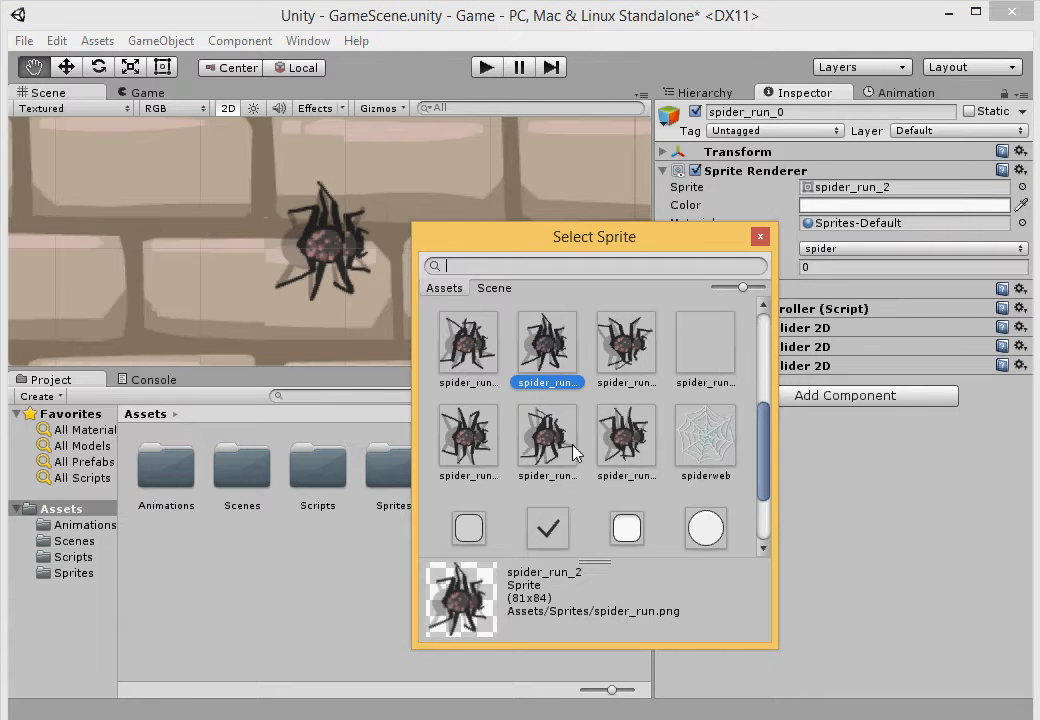
left_click(565, 450)
left_click(760, 238)
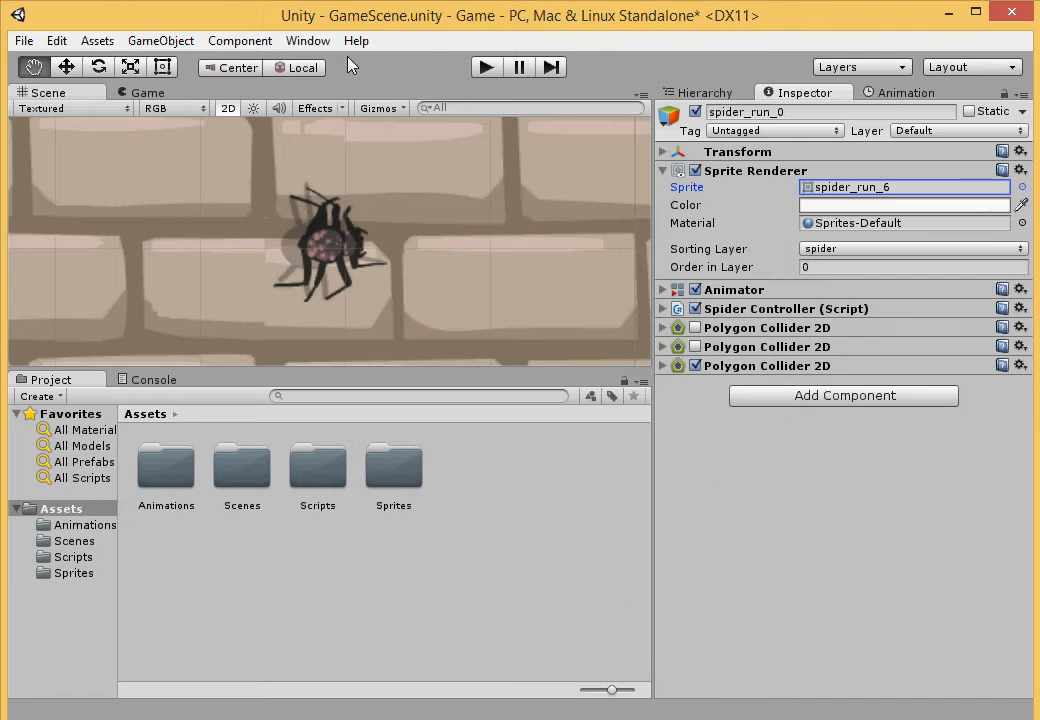
Step: Add a fourth Polygon Collider 2D to the spider for the spider_run_6 frame and disable the third and fourth colliders
left_click(240, 40)
mouse_move(378, 155)
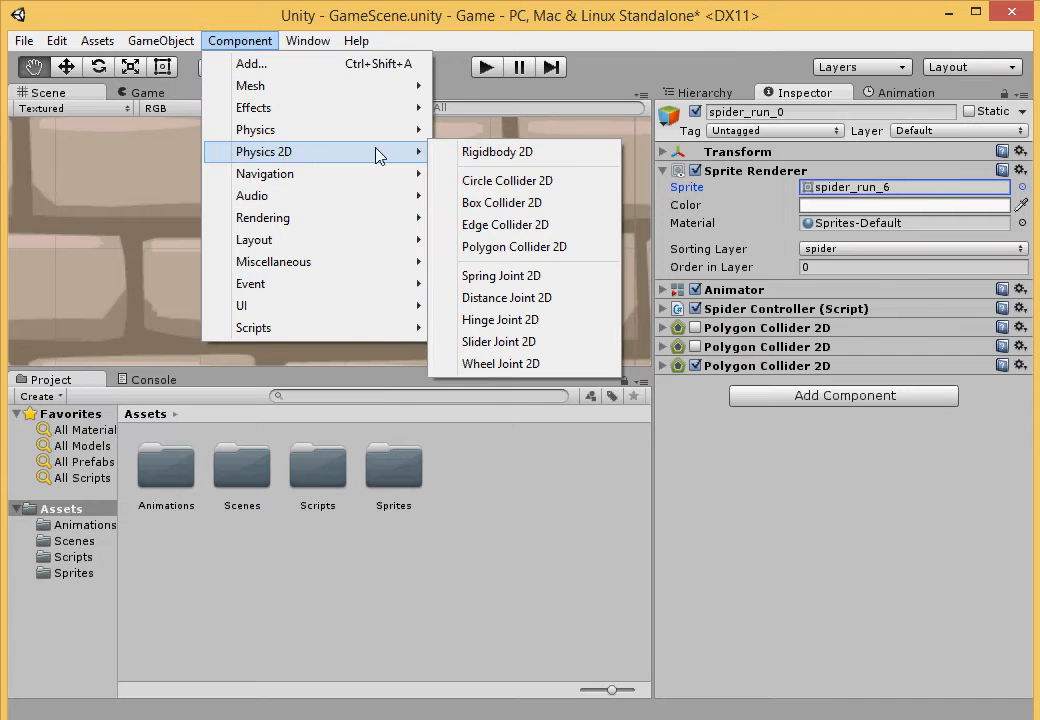
left_click(500, 258)
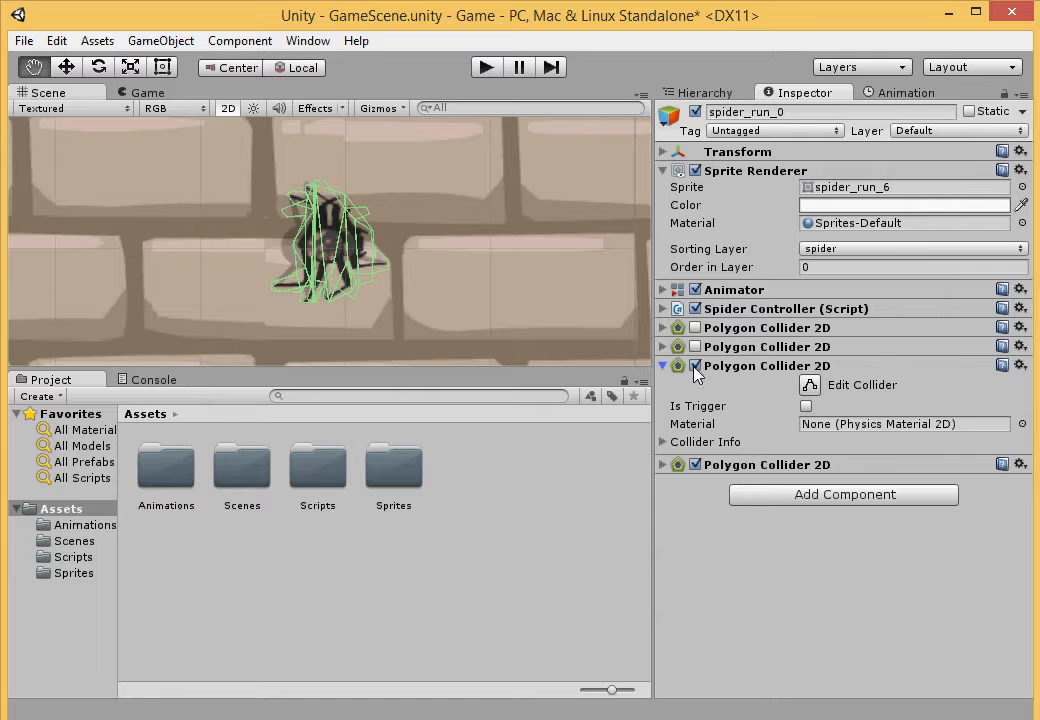
left_click(695, 365)
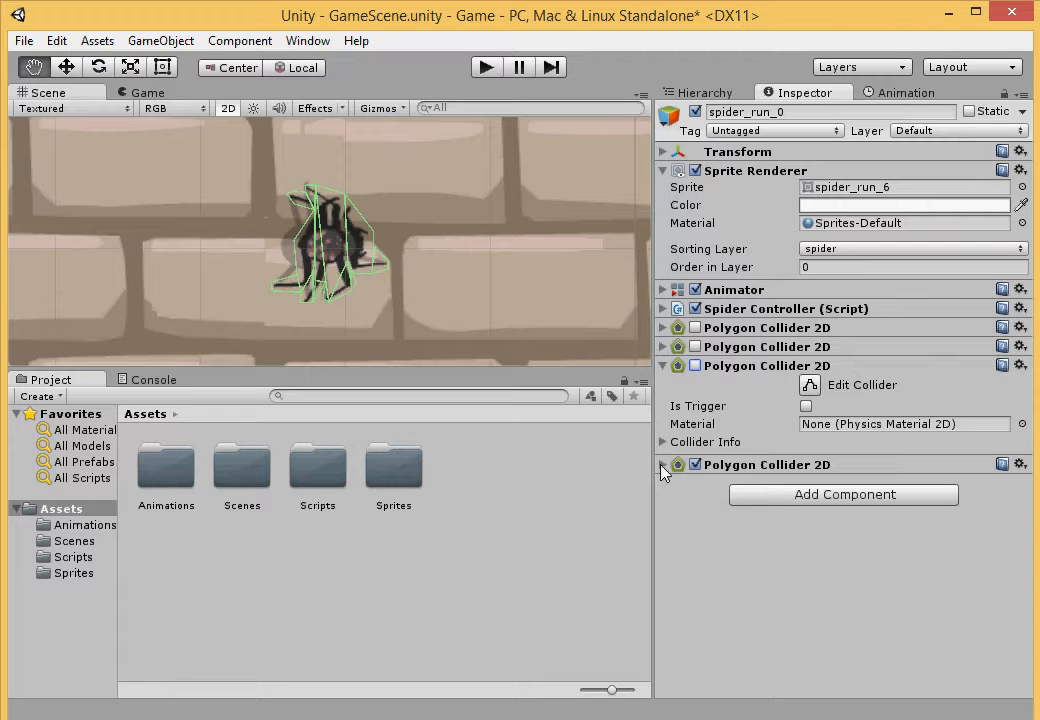
left_click(697, 465)
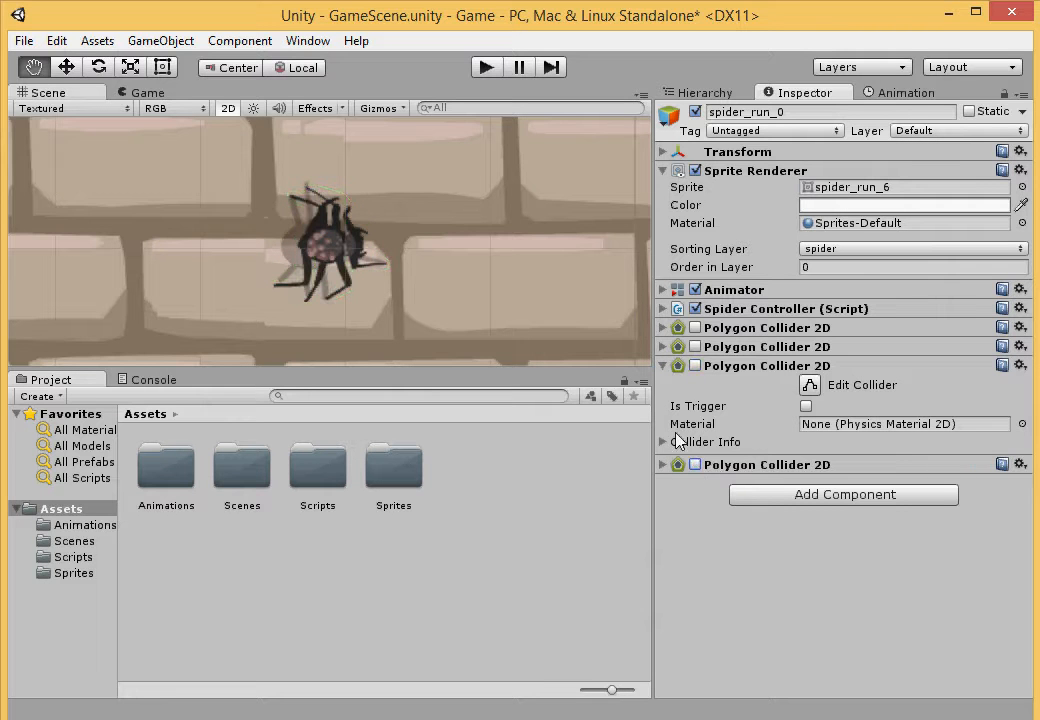
left_click(662, 365)
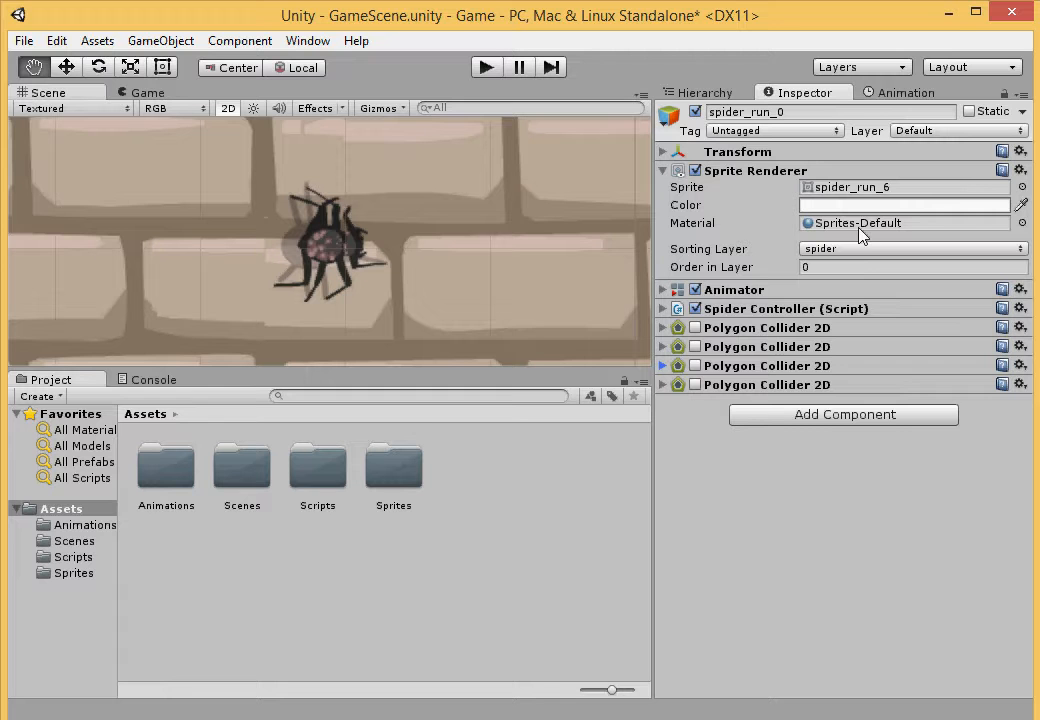
Step: Change the spider's sprite to spider_run_1
left_click(1021, 187)
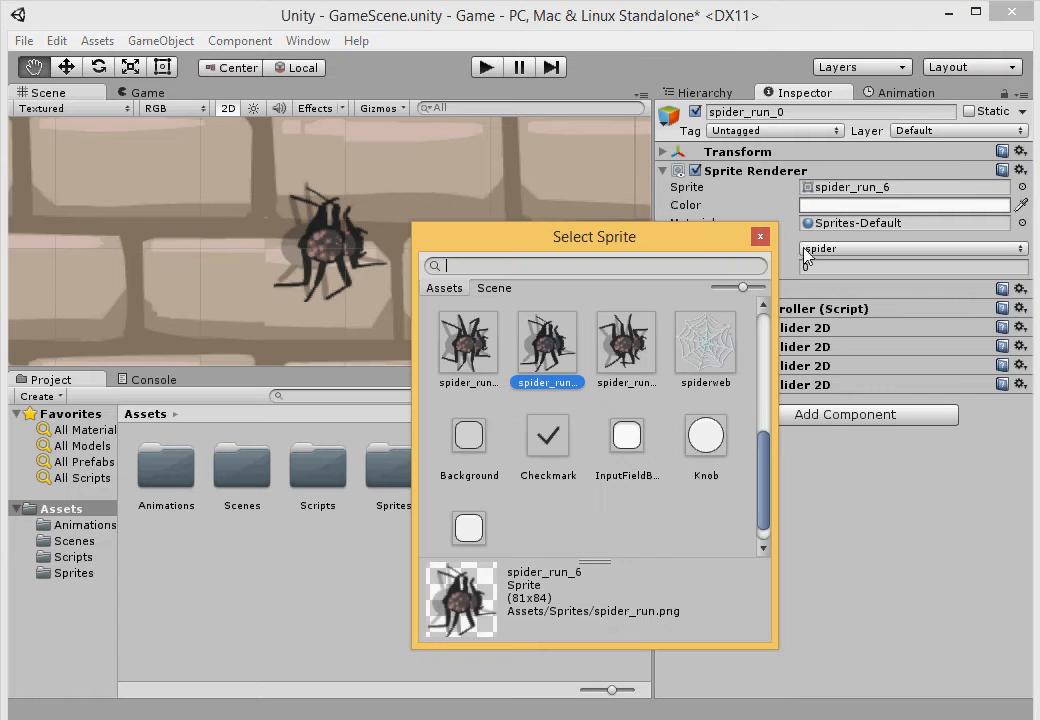
scroll(546, 373, "up", 1)
left_click(468, 318)
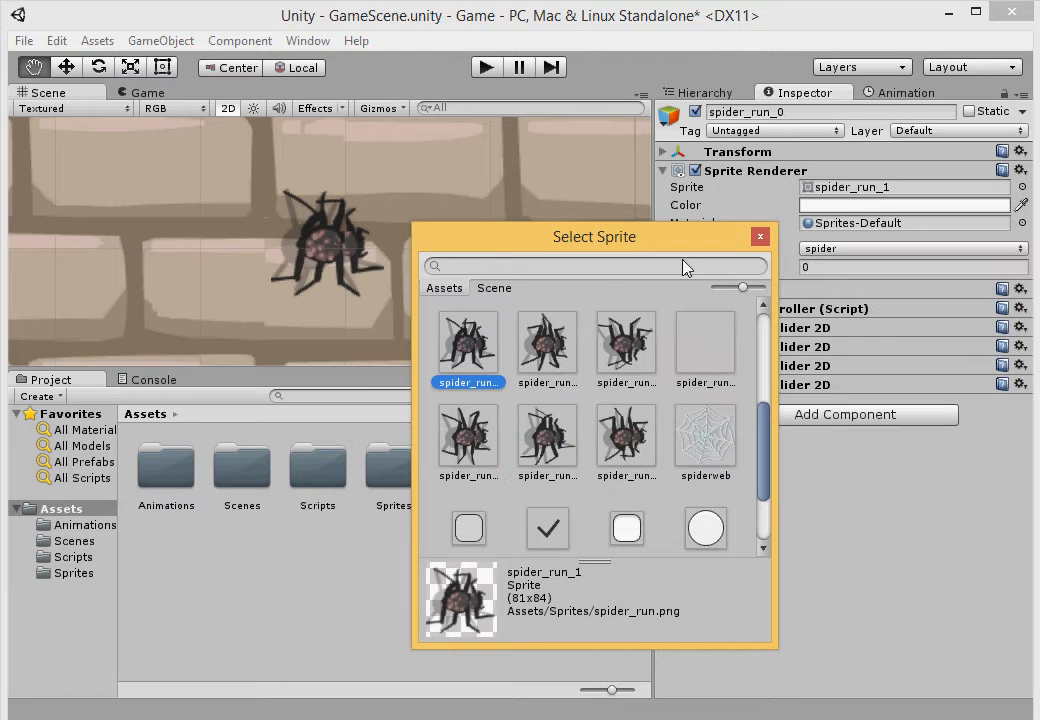
left_click(761, 237)
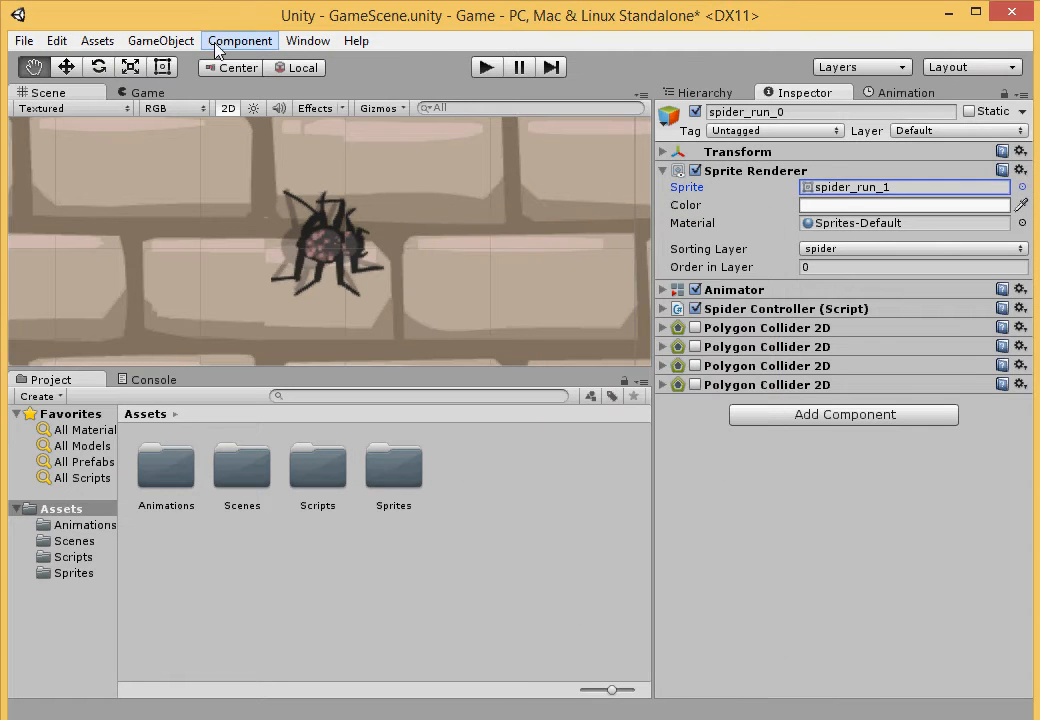
Step: Add a fifth Polygon Collider 2D to the spider for the spider_run_1 frame and check its outline
left_click(222, 42)
mouse_move(300, 160)
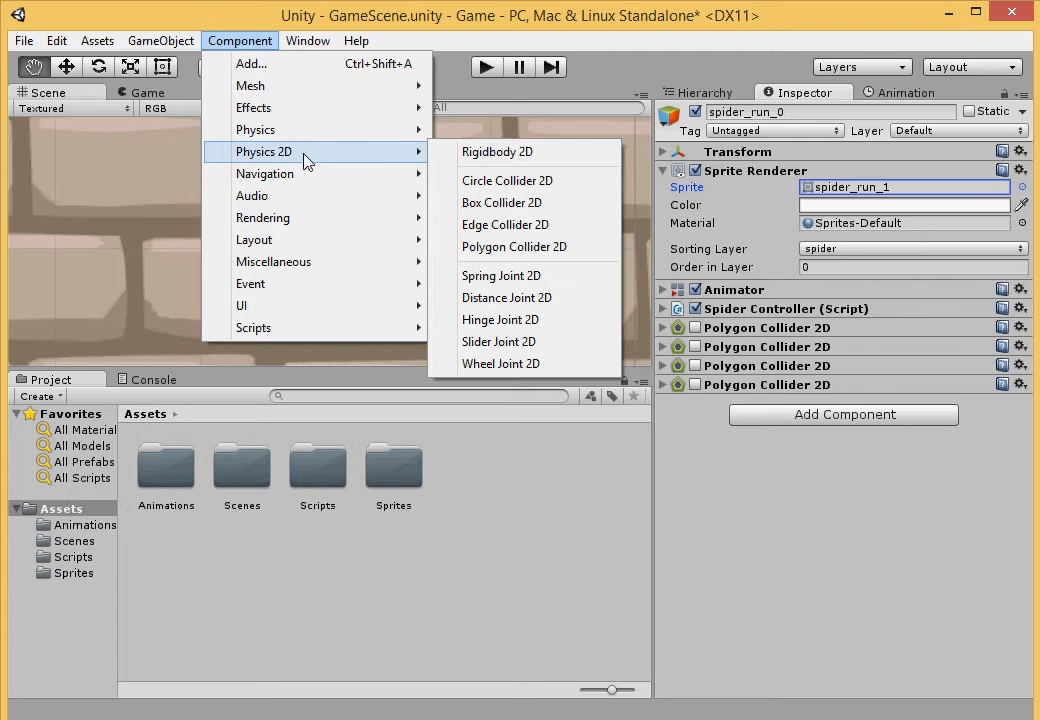
left_click(482, 247)
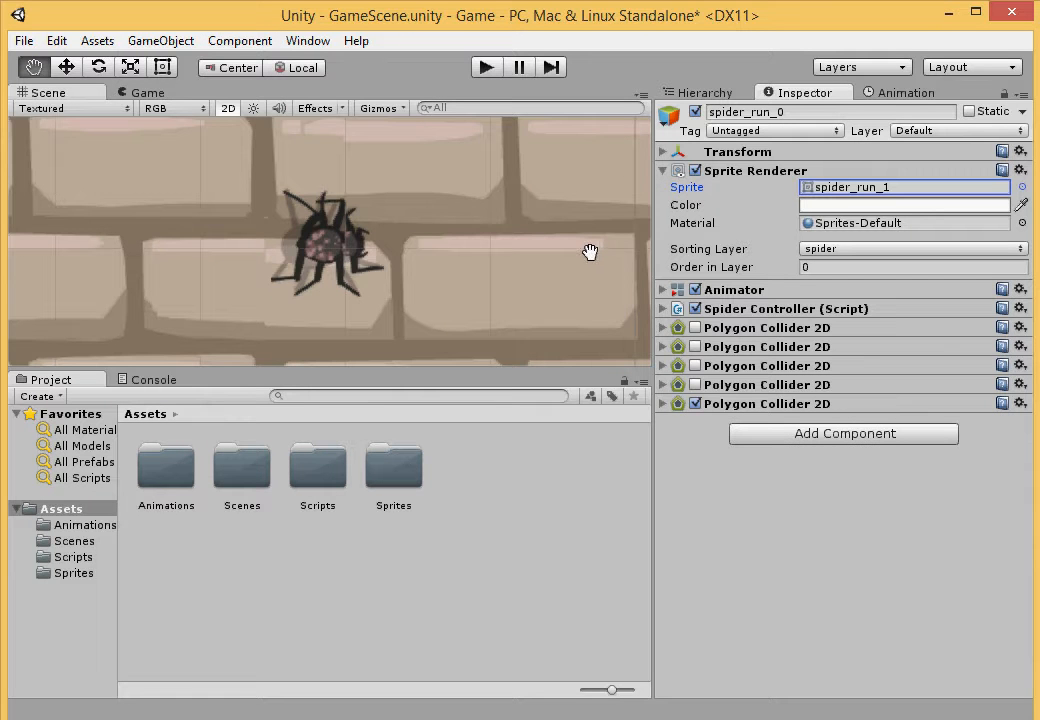
left_click(664, 404)
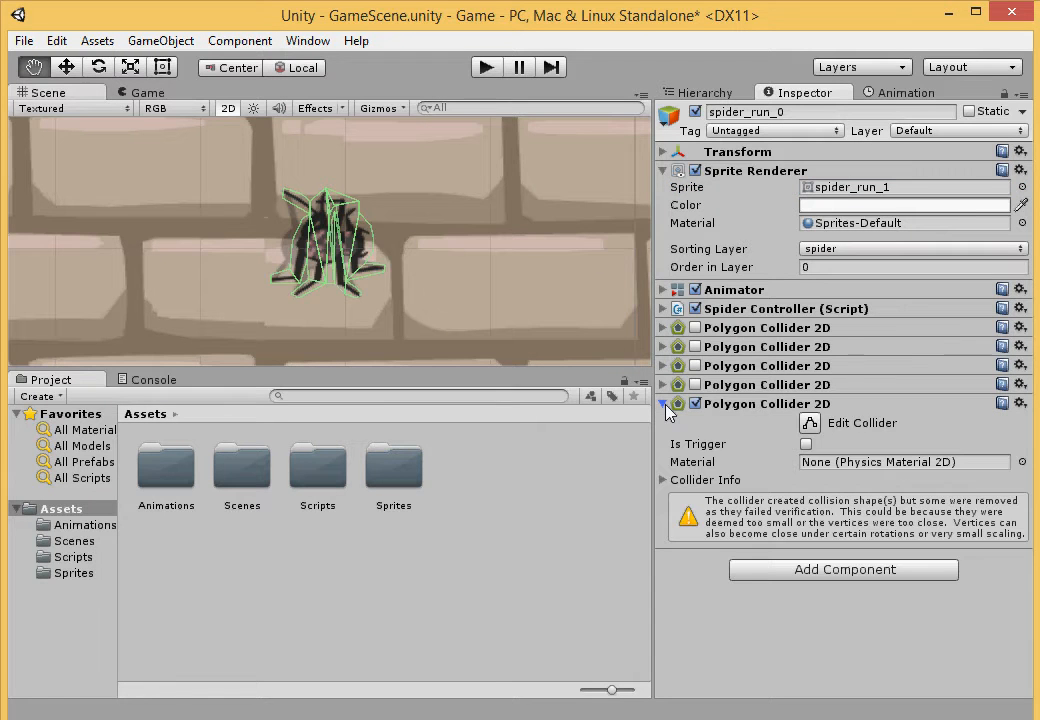
left_click(664, 404)
Step: Change the spider's sprite to spider_run_5
left_click(1021, 187)
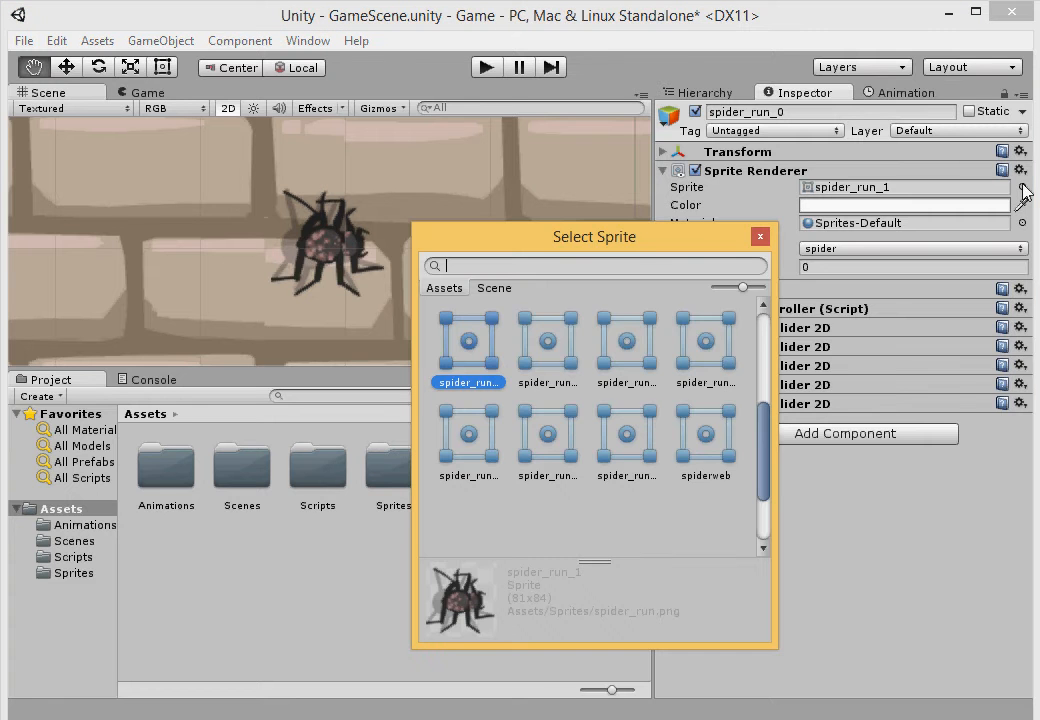
left_click(484, 452)
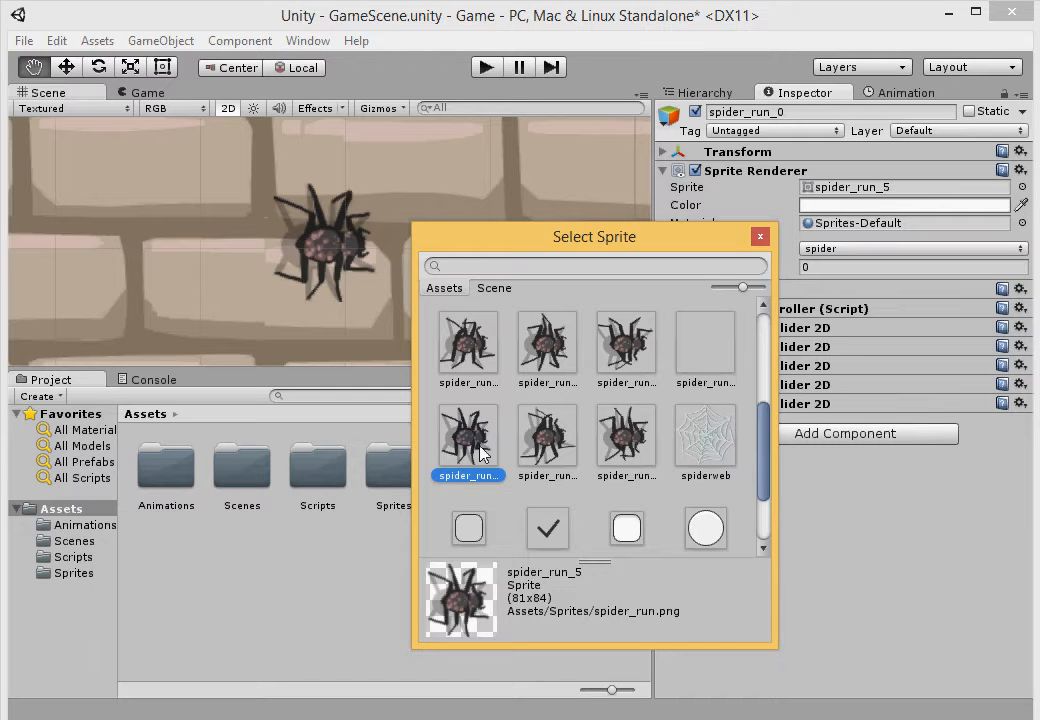
left_click(760, 236)
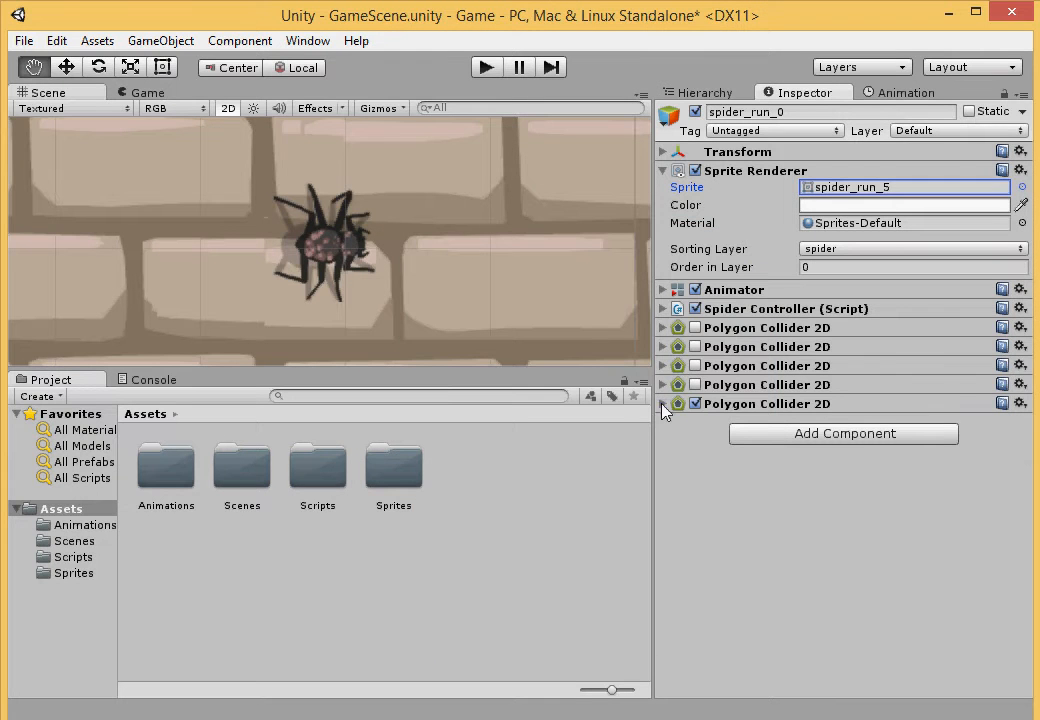
Step: Disable the fifth collider, and add and check a sixth Polygon Collider 2D for the spider_run_5 frame
left_click(664, 404)
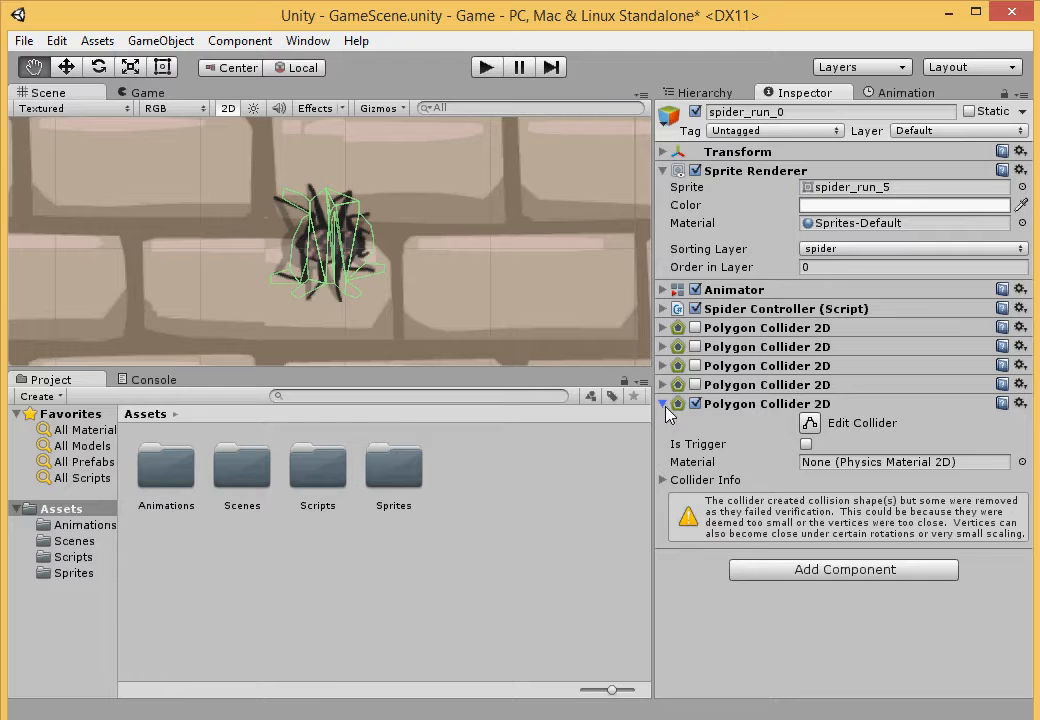
left_click(663, 404)
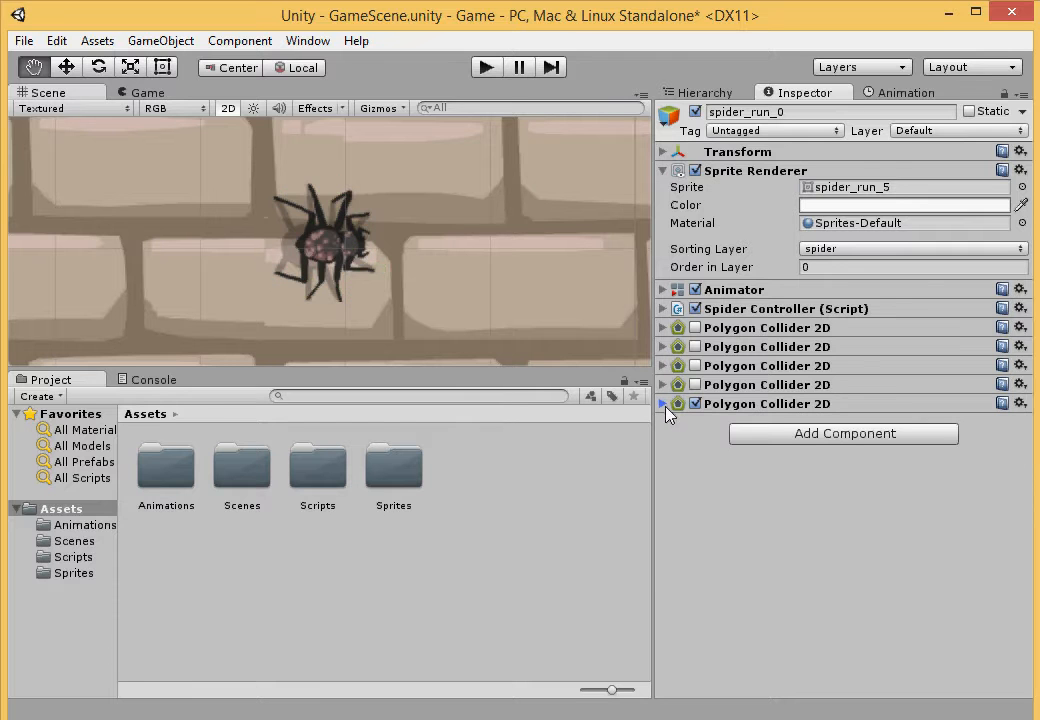
left_click(240, 41)
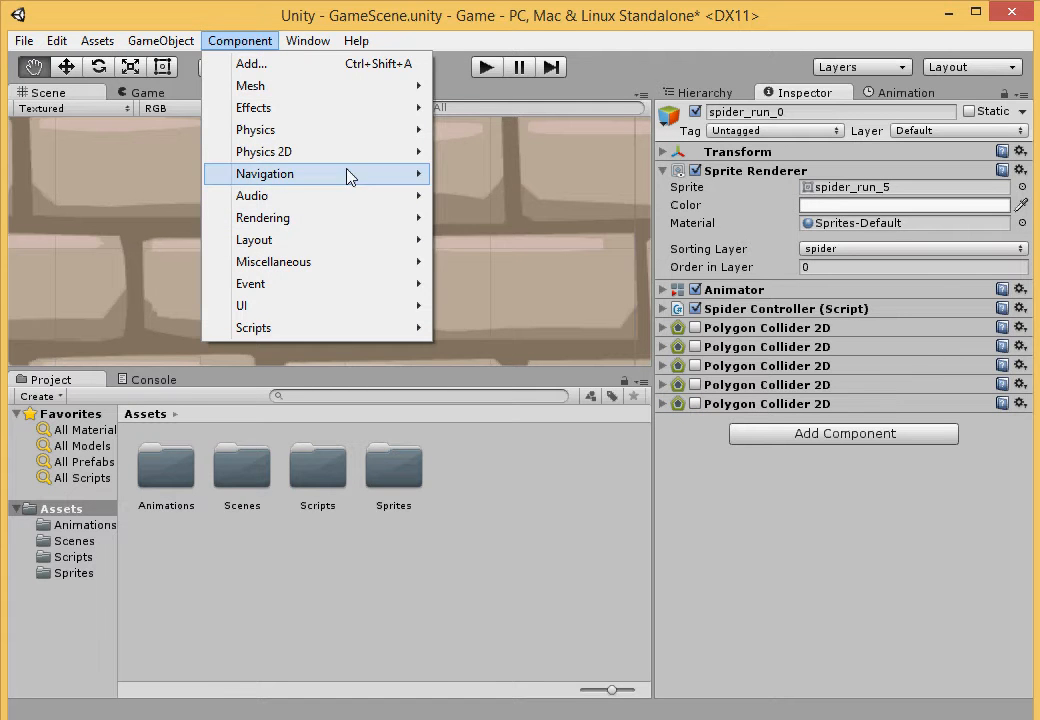
mouse_move(400, 152)
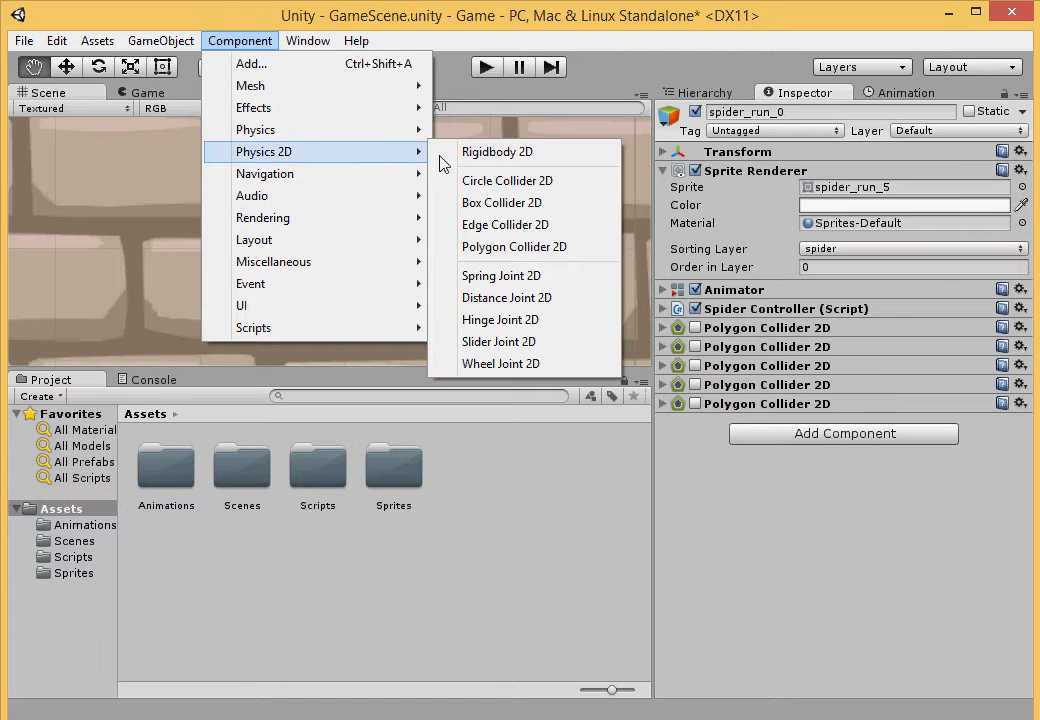
left_click(545, 258)
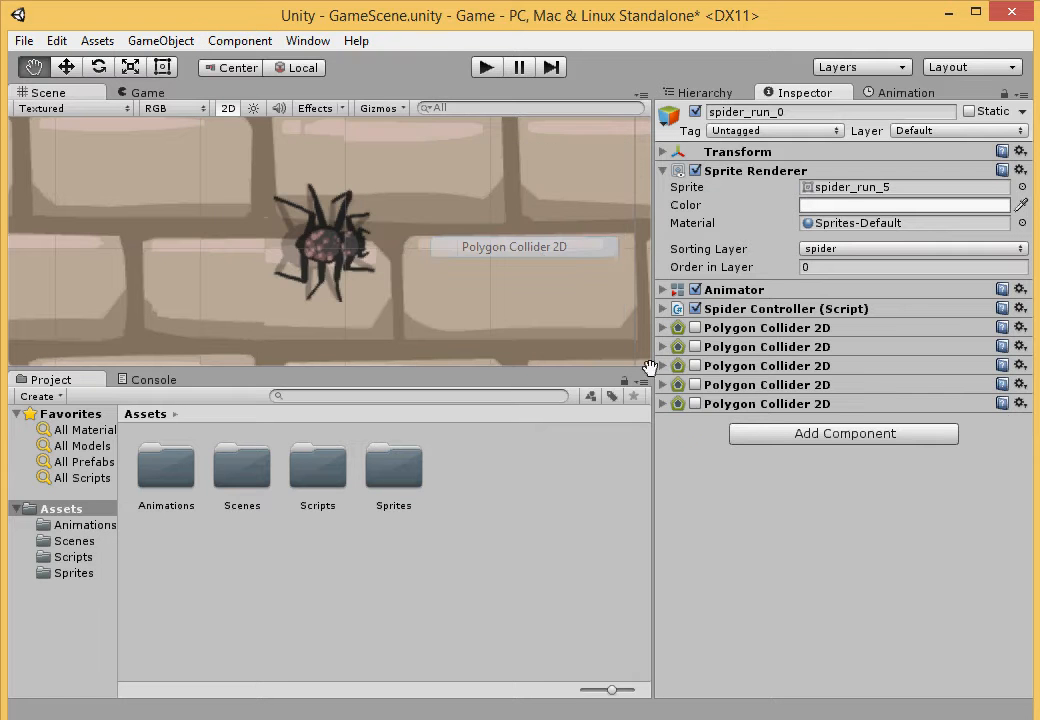
left_click(664, 423)
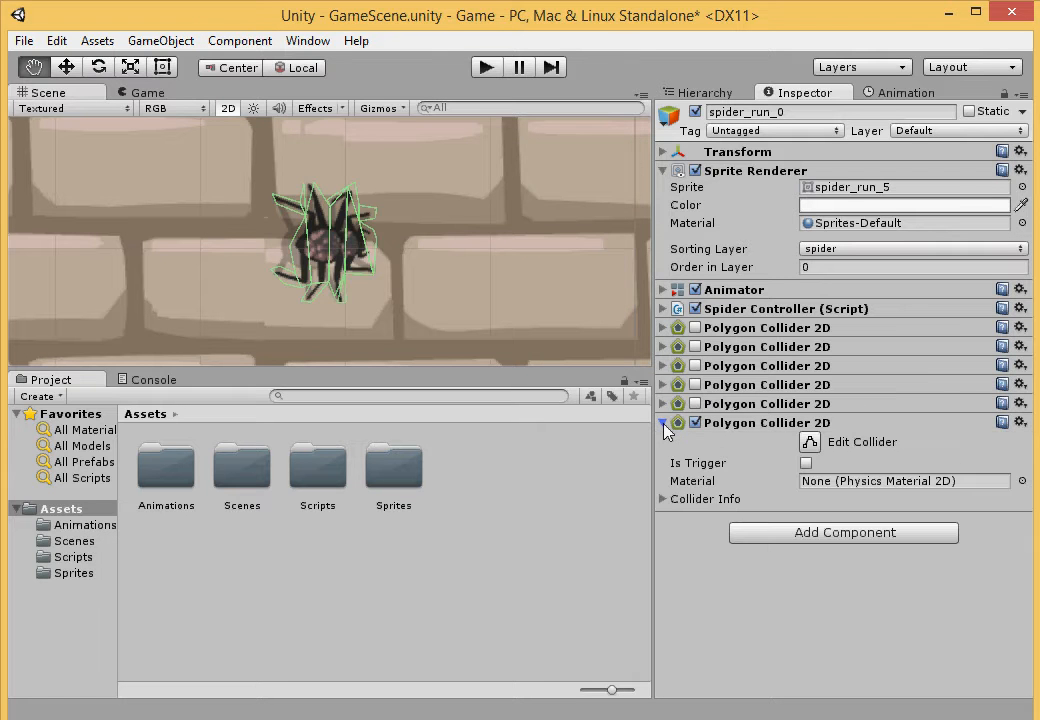
left_click(664, 423)
Step: Change the spider's sprite to spider_run_0
left_click(1021, 187)
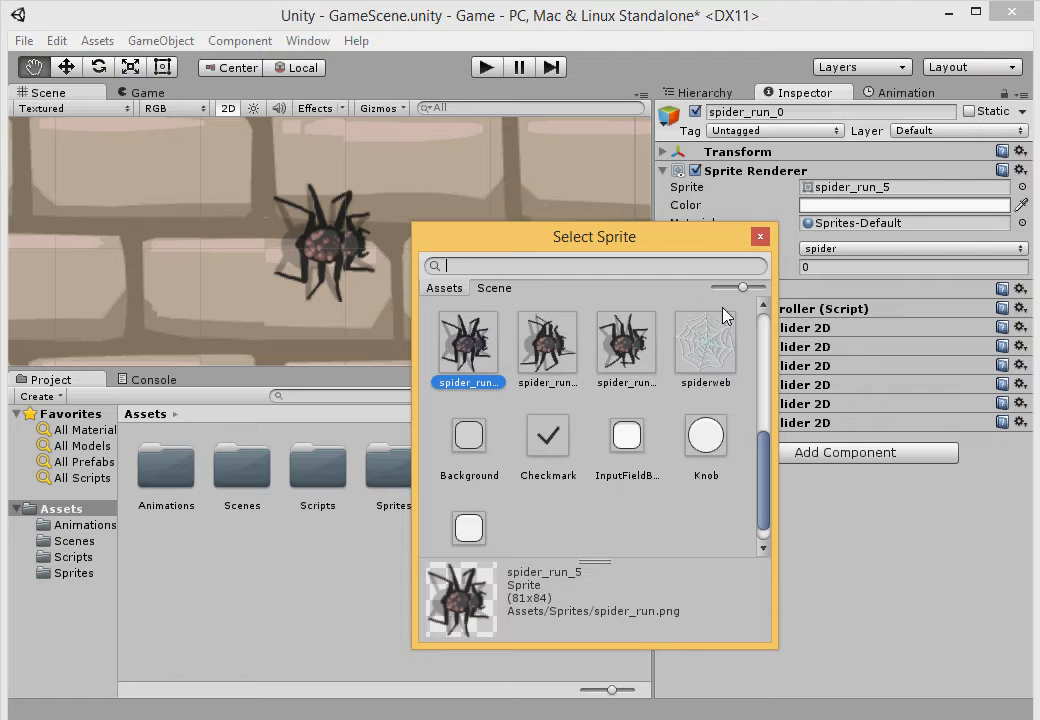
scroll(656, 385, "up", 3)
scroll(655, 385, "up", 2)
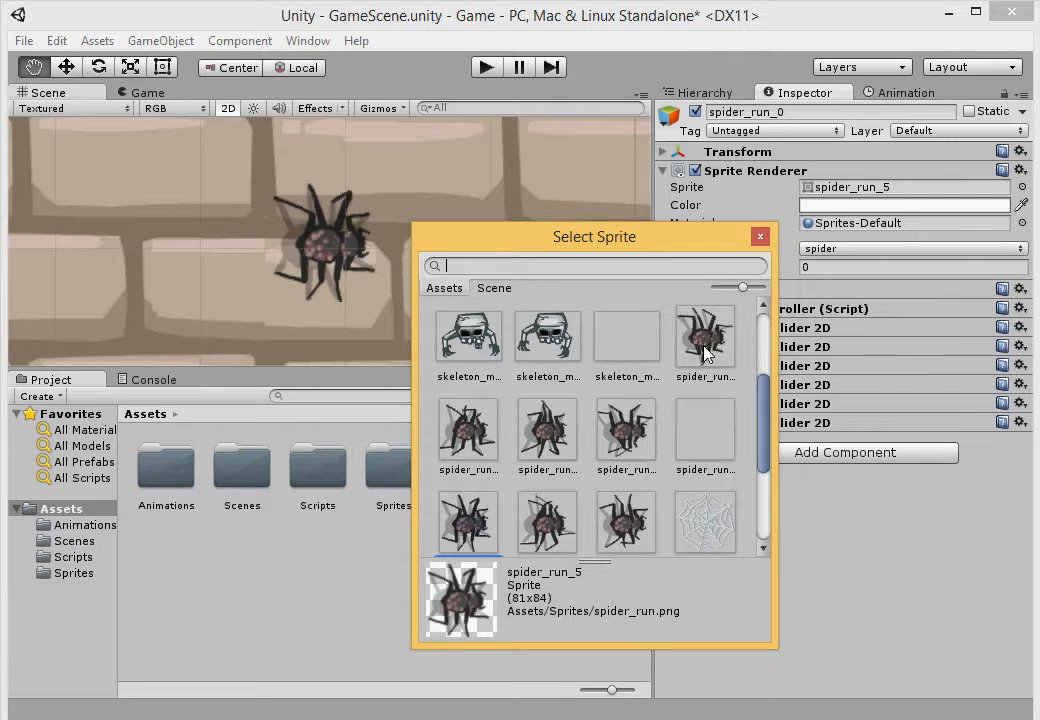
left_click(706, 345)
left_click(760, 236)
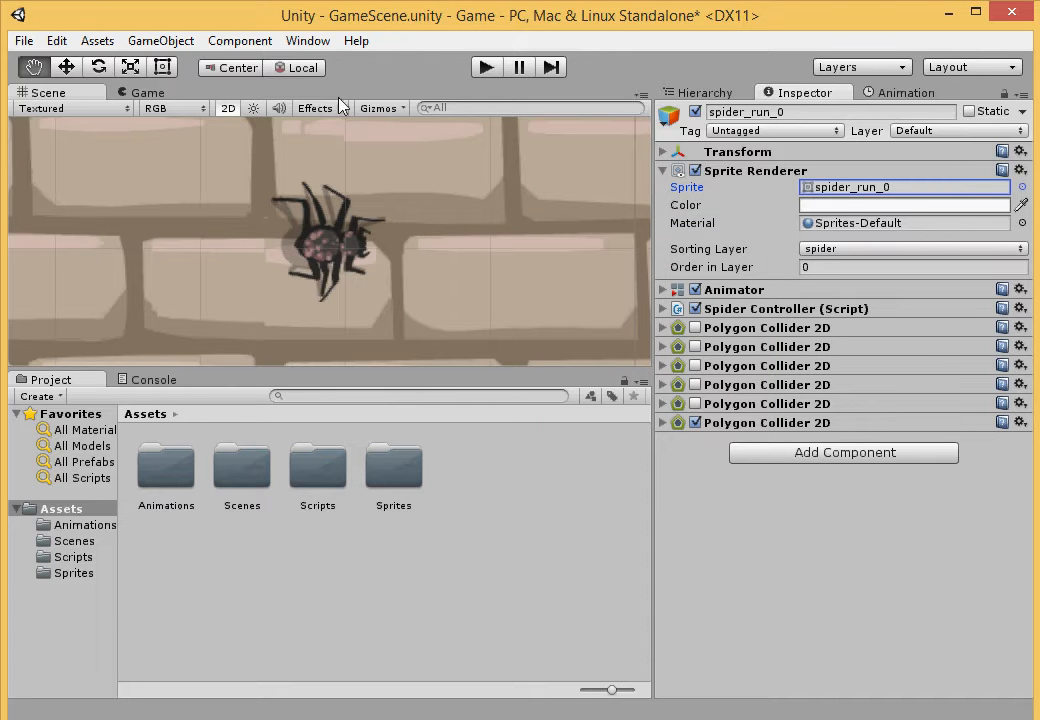
Step: Add a seventh Polygon Collider 2D to the spider for the spider_run_0 frame and disable both the sixth and seventh colliders
left_click(238, 40)
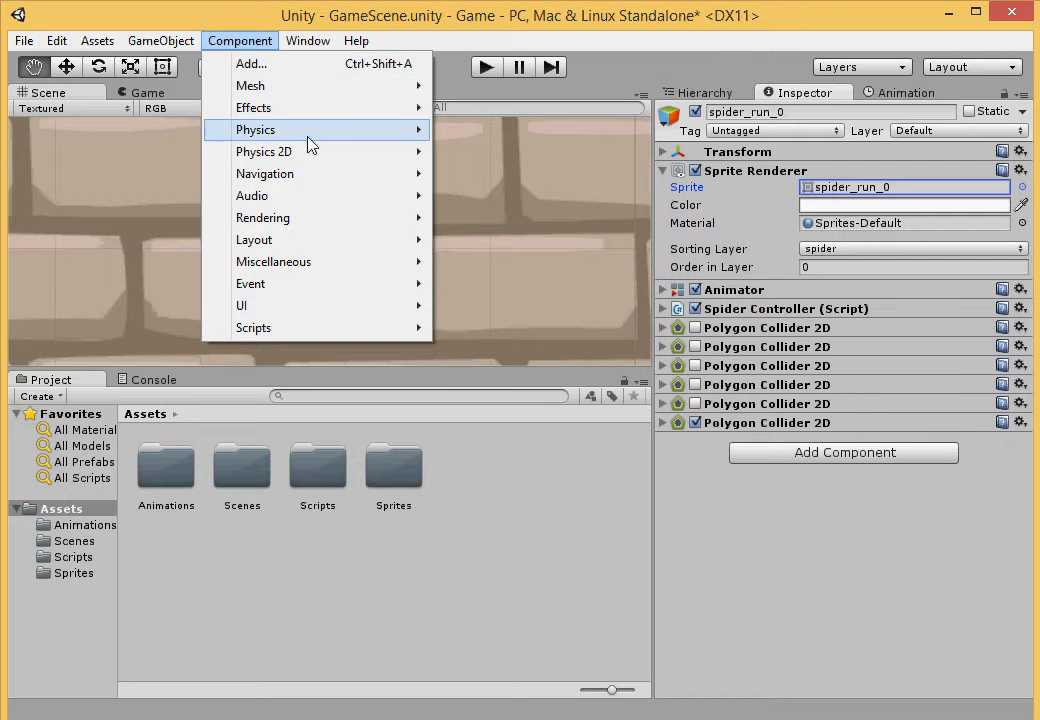
mouse_move(325, 155)
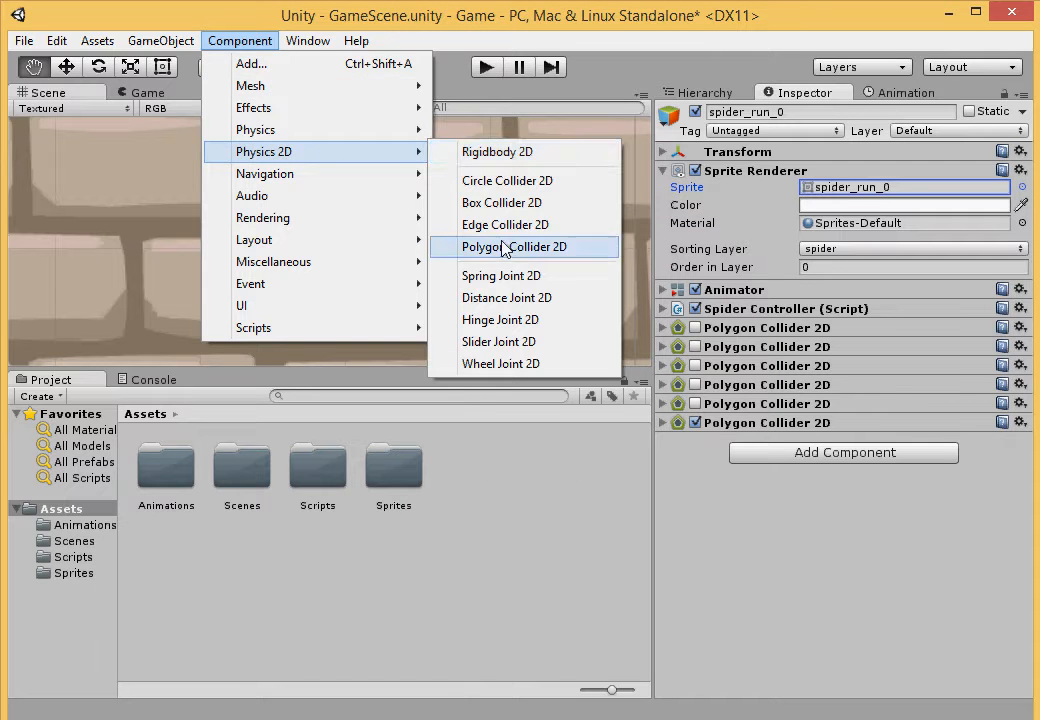
left_click(506, 246)
left_click(697, 424)
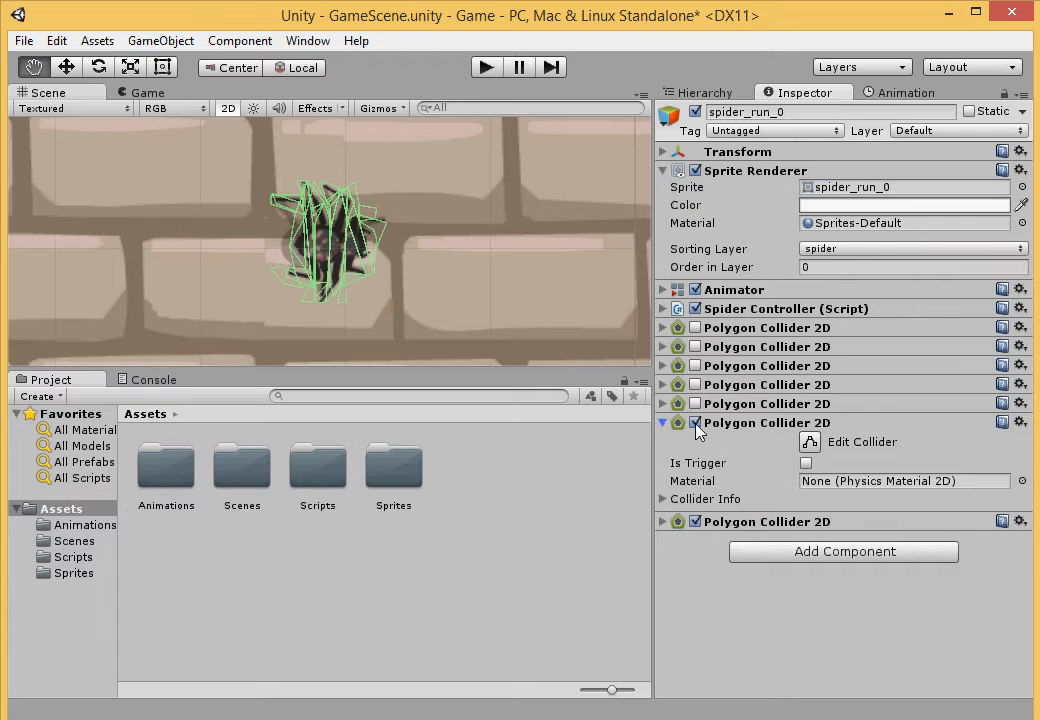
left_click(695, 423)
left_click(673, 424)
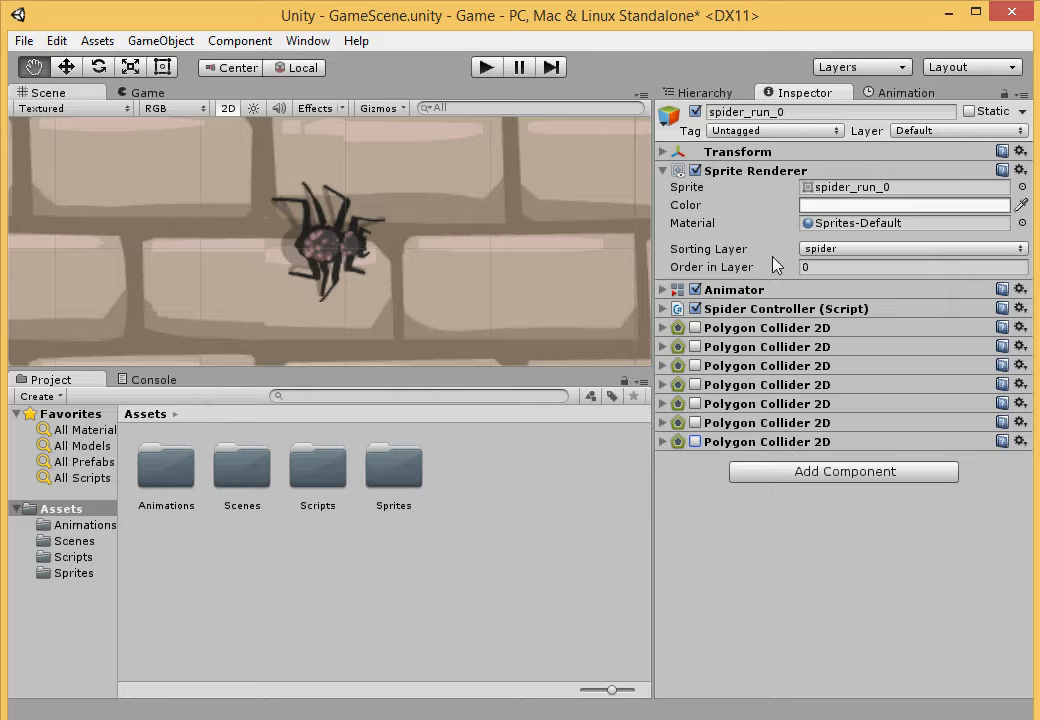
Step: Open the SpiderController script and, below turnSpeed, declare a serialized private PolygonCollider2D[] colliders and a private int currentColliderIndex = 0
left_click(662, 312)
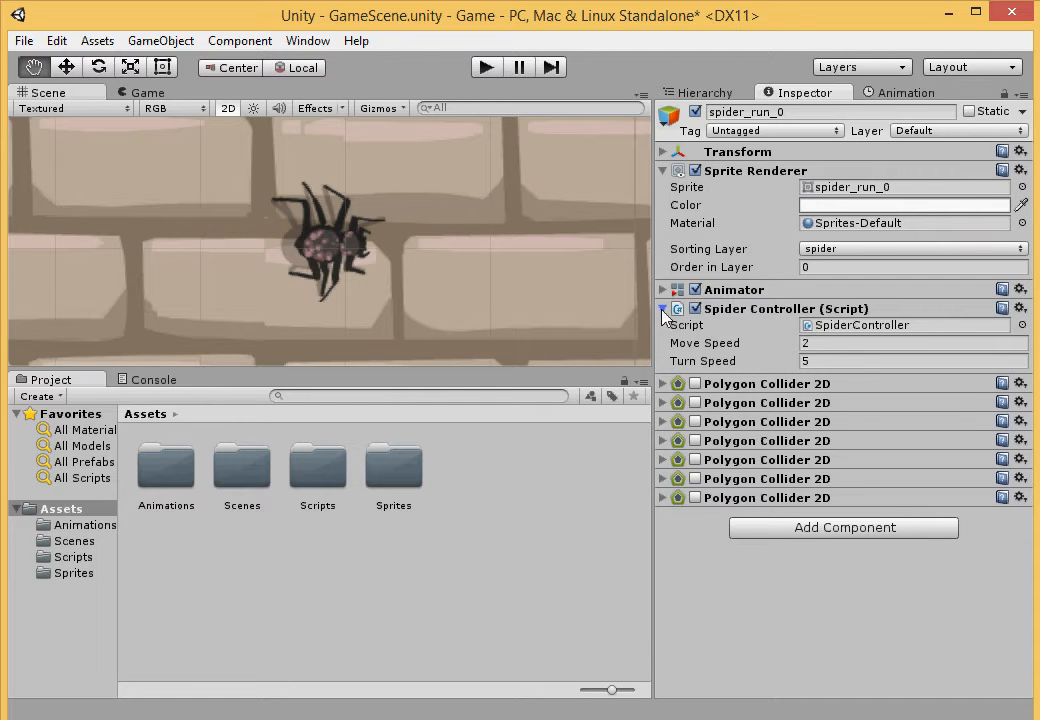
left_click(846, 326)
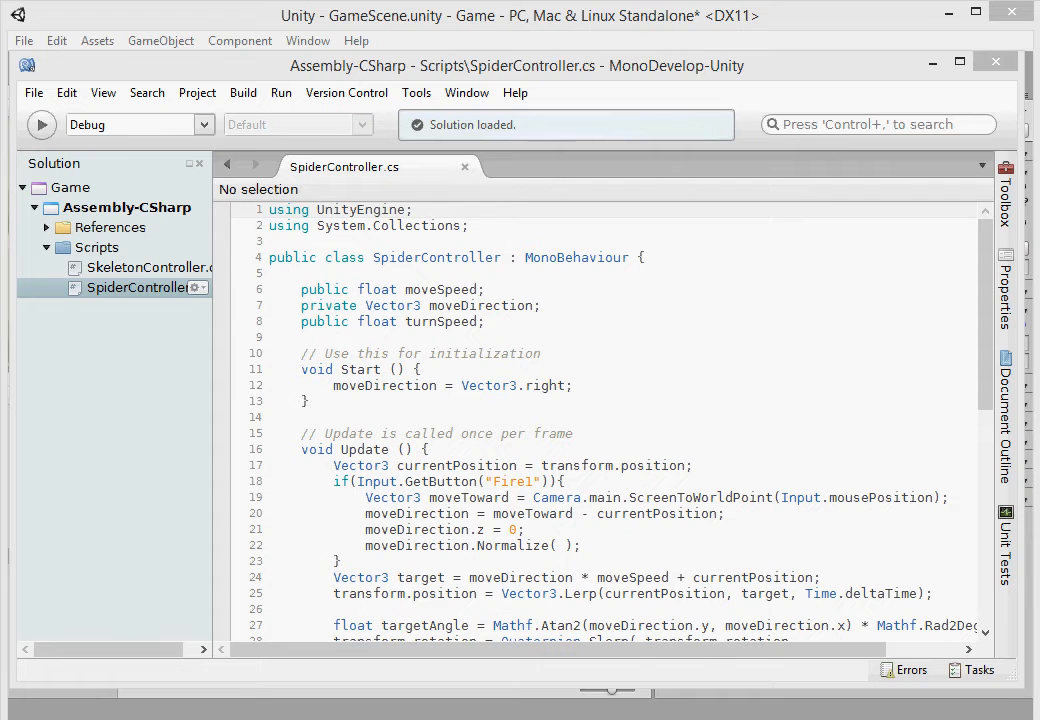
left_click(476, 356)
key("Up")
key("Up")
key("End")
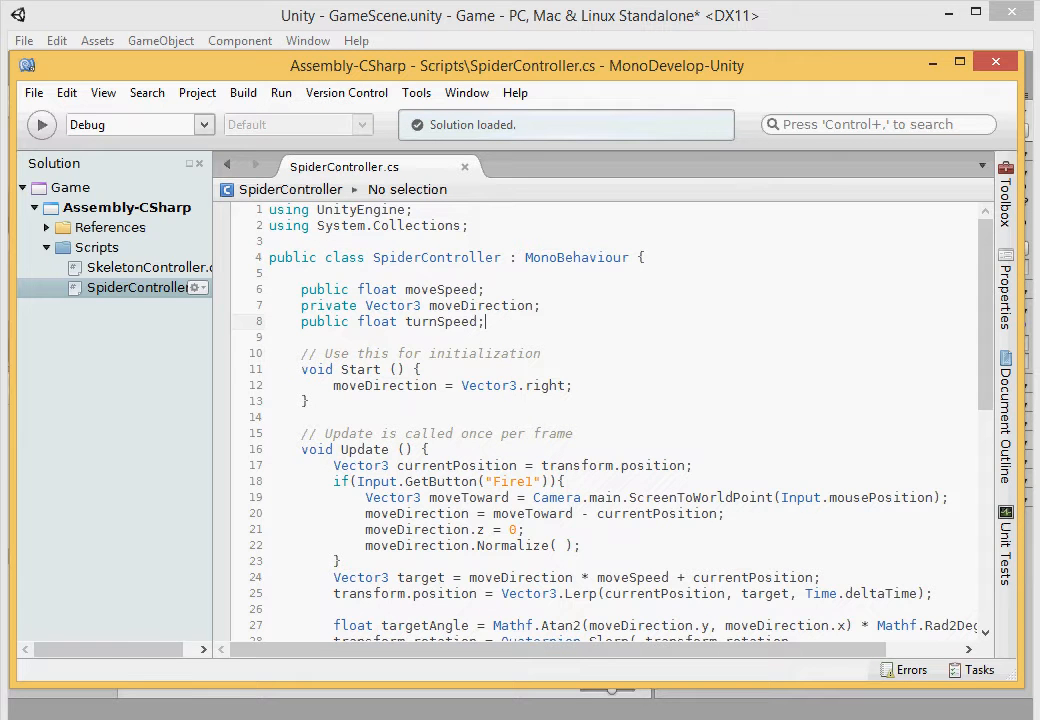
key("Return")
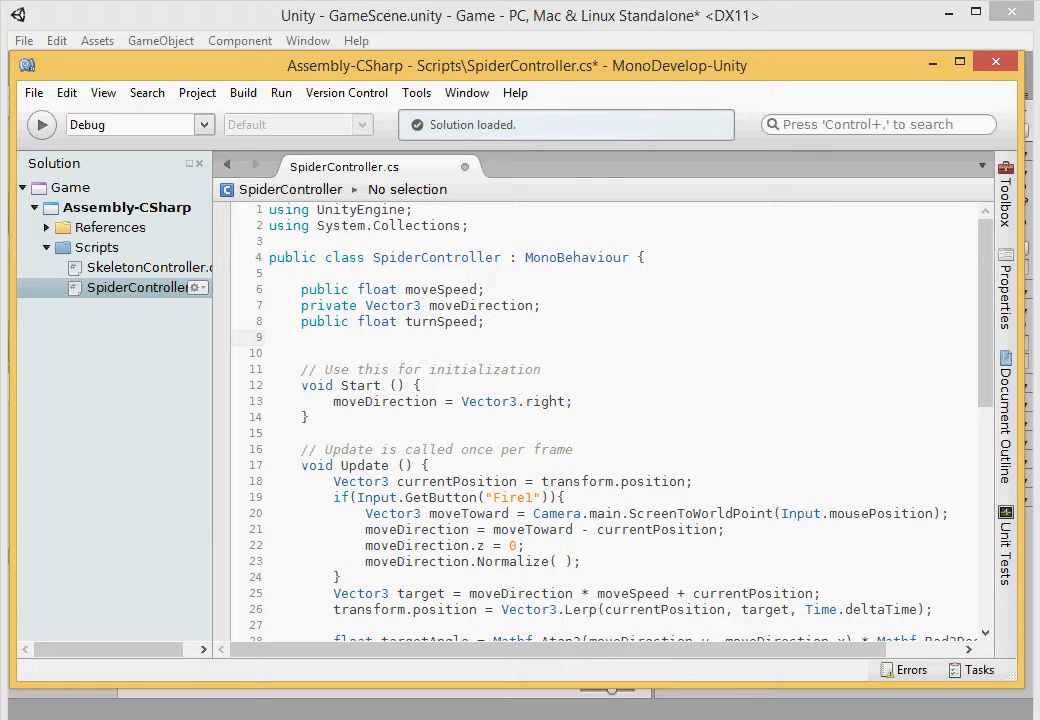
type("[SerializeField] private PolygonCollider2D[] colliders; private int currentColliderIndex = 0;")
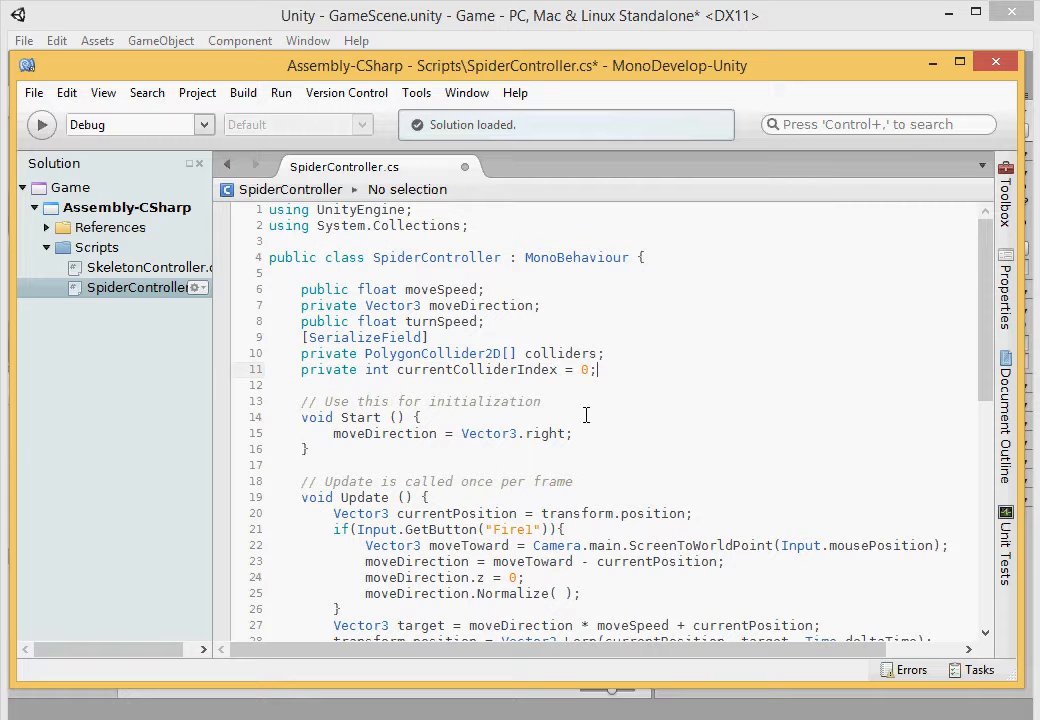
Step: Below Start, add a public SetColliderForSprite(int spriteNum) method that disables the current collider, sets currentColliderIndex to spriteNum and enables that collider
left_click(456, 450)
key("Return")
key("Return")
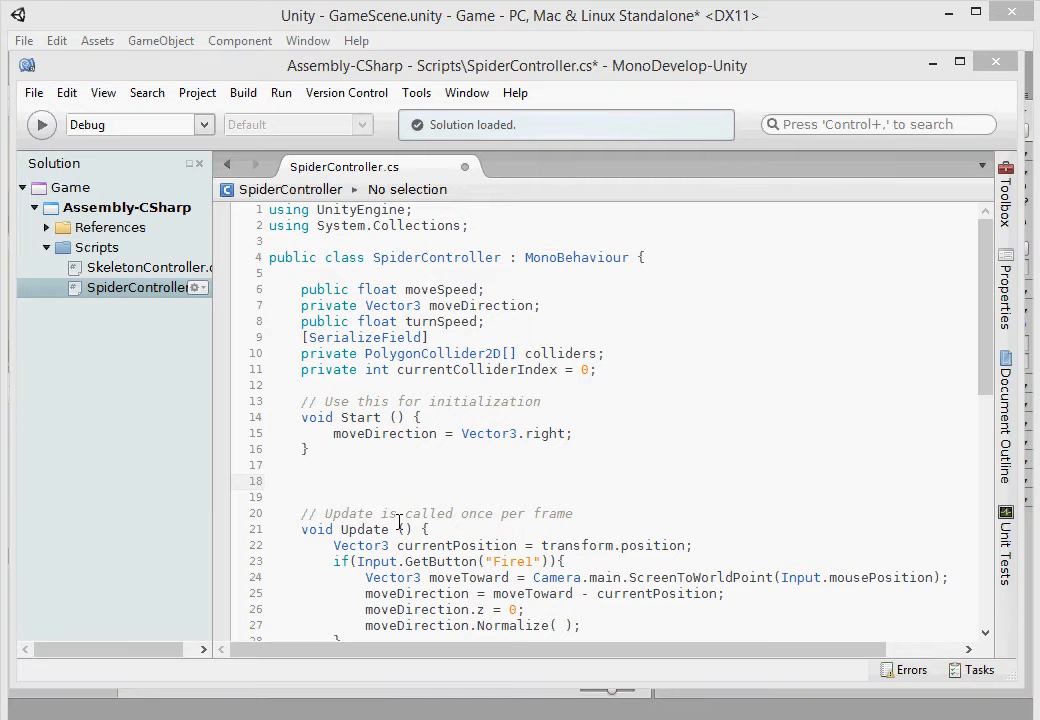
type("public void SetColliderForSprite(int spriteNum) { \t\tcolliders[currentColliderIndex].enabled = false; \t\tcurrentColliderIndex = spriteNum; \t\tcolliders[currentColliderIndex].enabled = true; \t}")
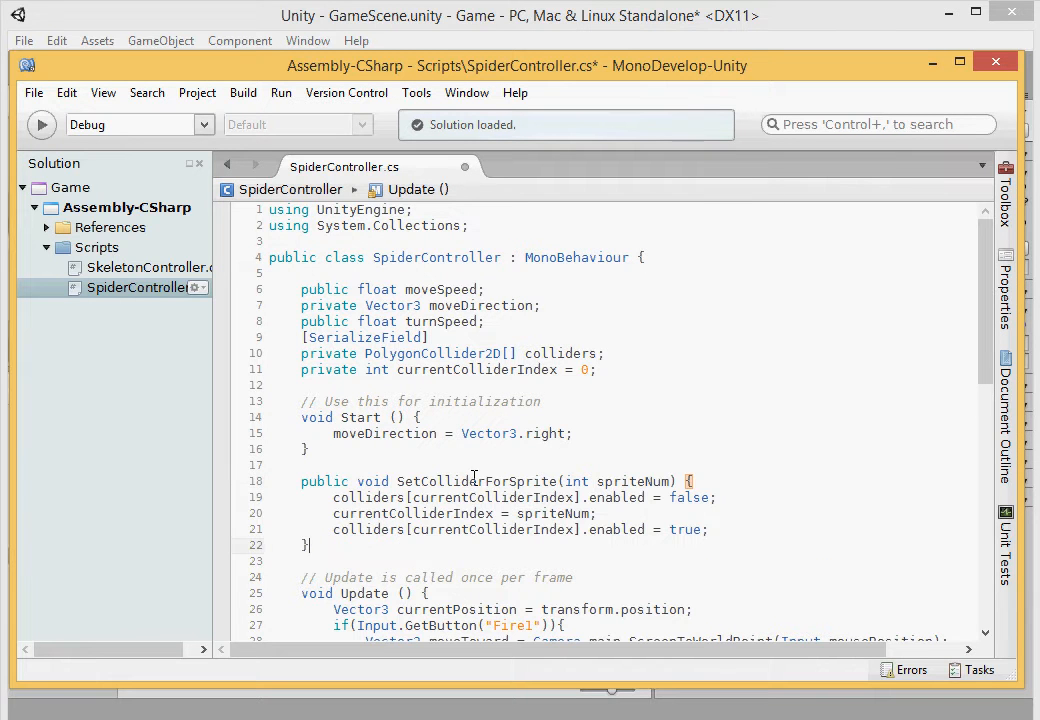
Step: Review the parameter and first line of the SetColliderForSprite method and save the SpiderController script
left_click(567, 481)
left_click(628, 481)
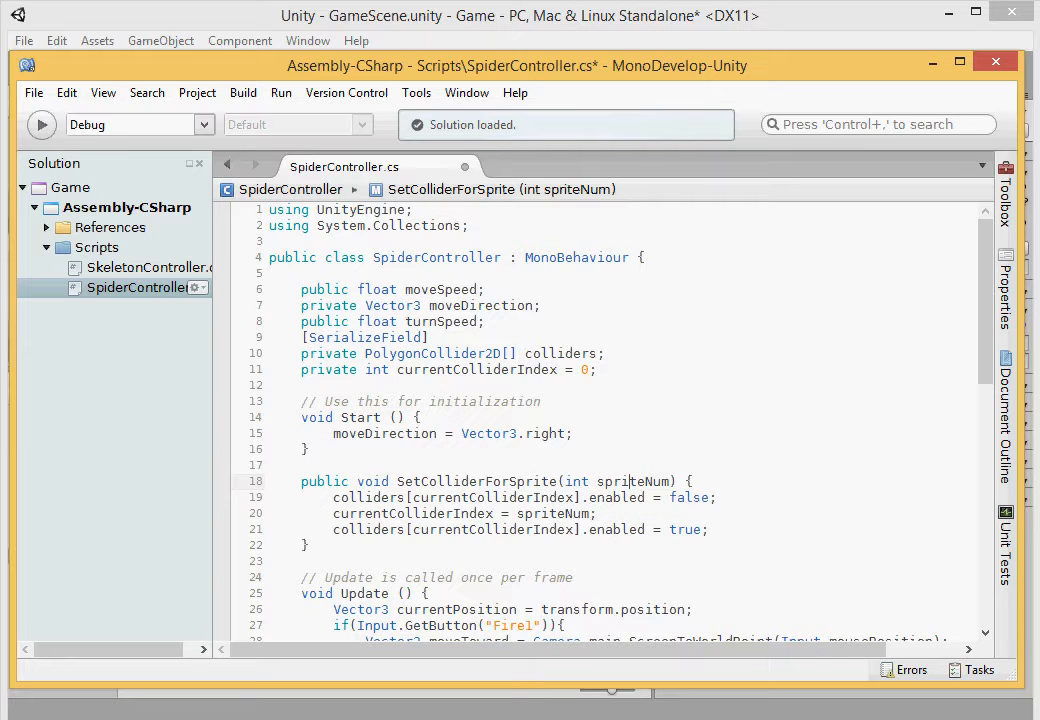
left_click(377, 497)
left_click(527, 497)
left_click(33, 95)
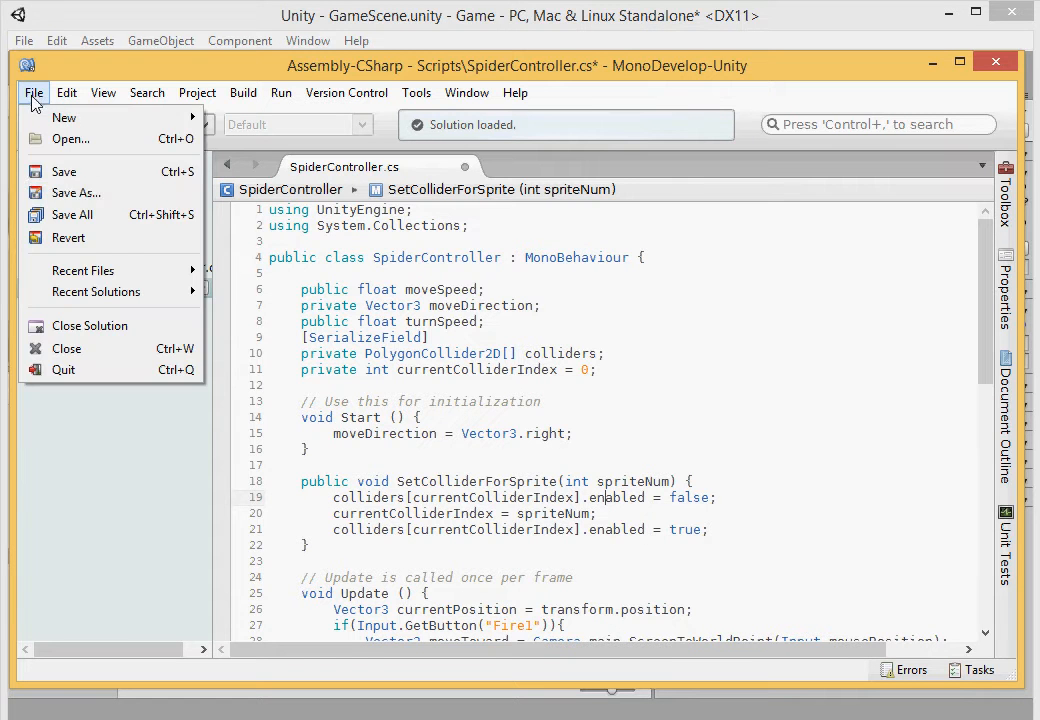
left_click(70, 174)
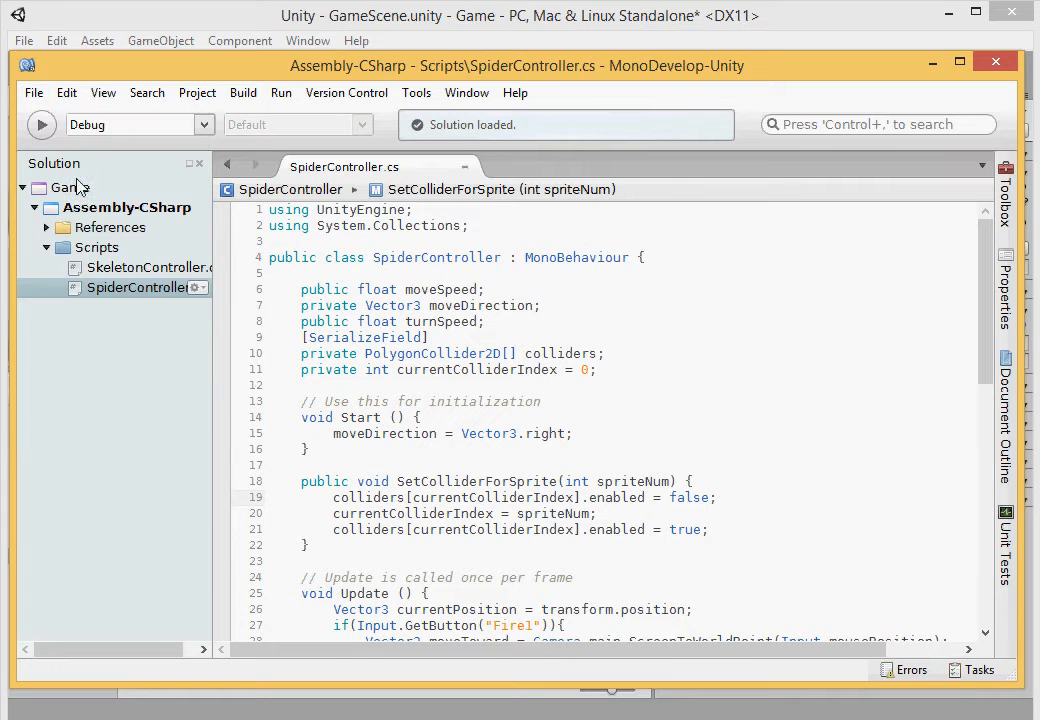
Step: Switch back to Unity and show the spider's SpiderWalk animation with a wider, enlarged keyframe timeline
left_click(318, 27)
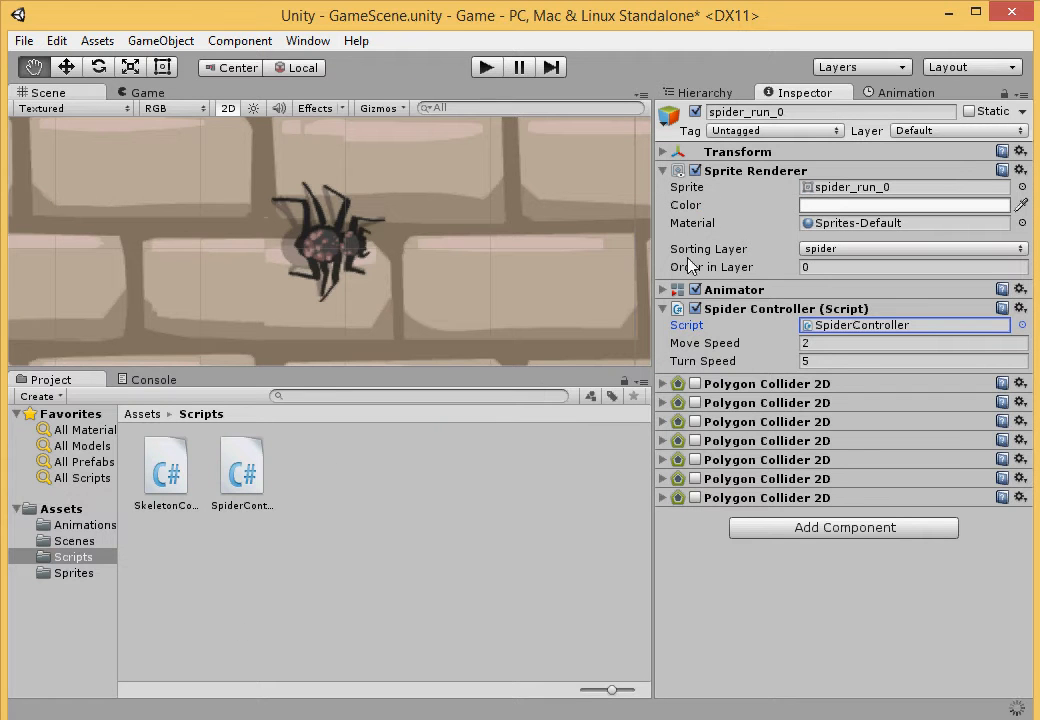
left_click(870, 93)
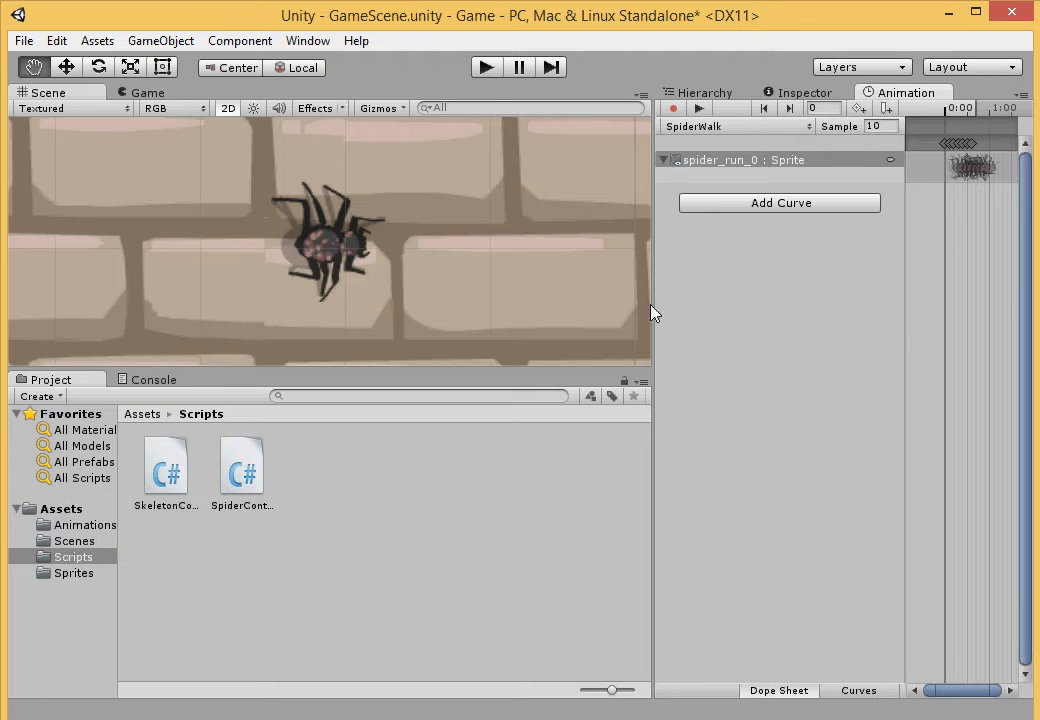
left_click_drag(595, 300, 457, 309)
scroll(771, 332, "up", 3)
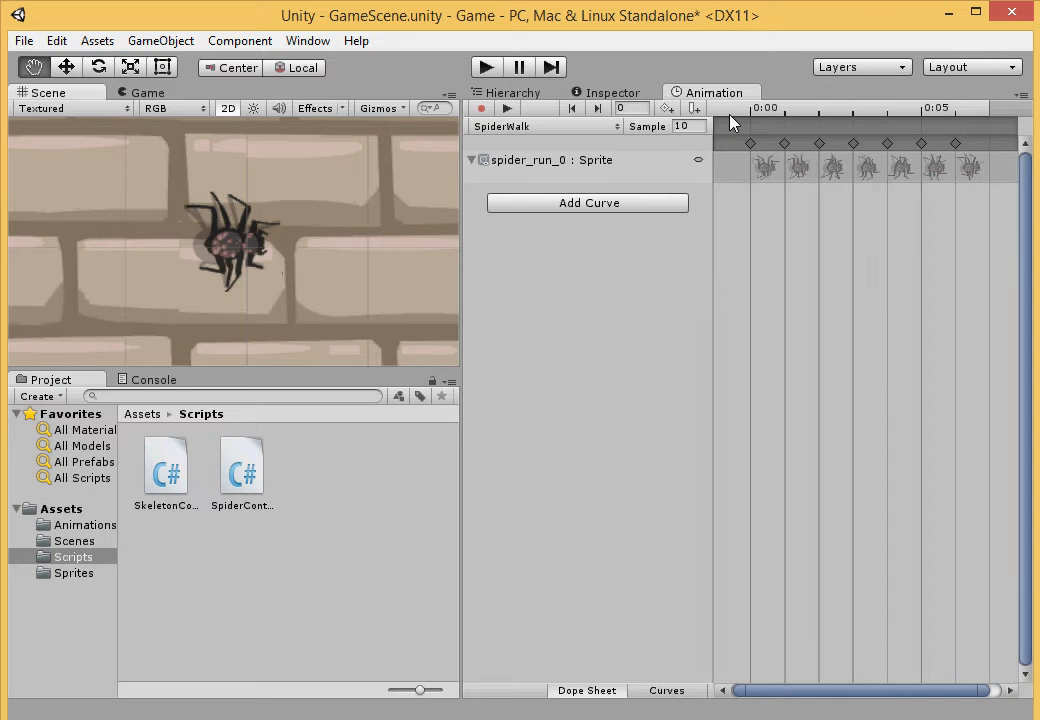
Step: Add an animation event at frame 0 of SpiderWalk that calls SetColliderForSprite
left_click(694, 108)
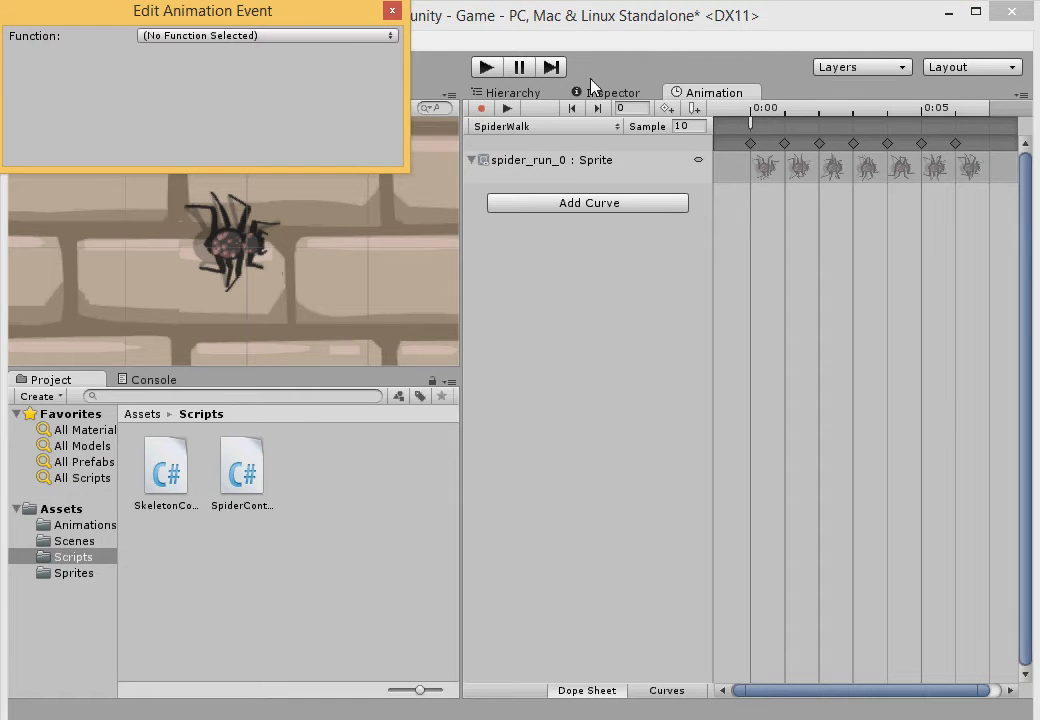
left_click(353, 37)
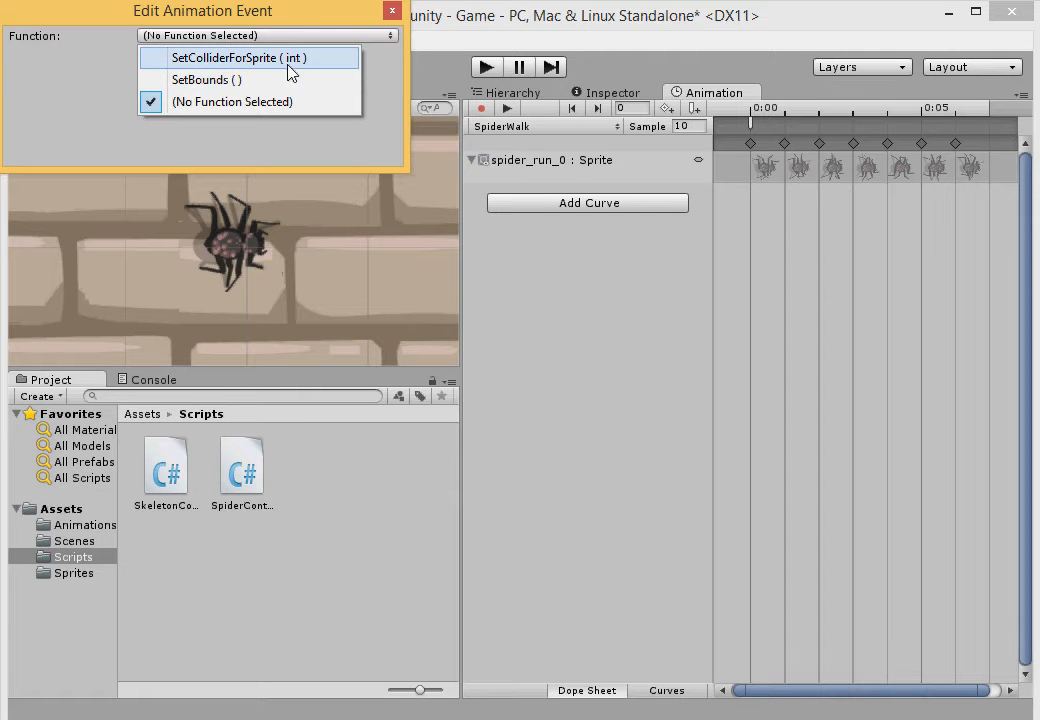
left_click(289, 66)
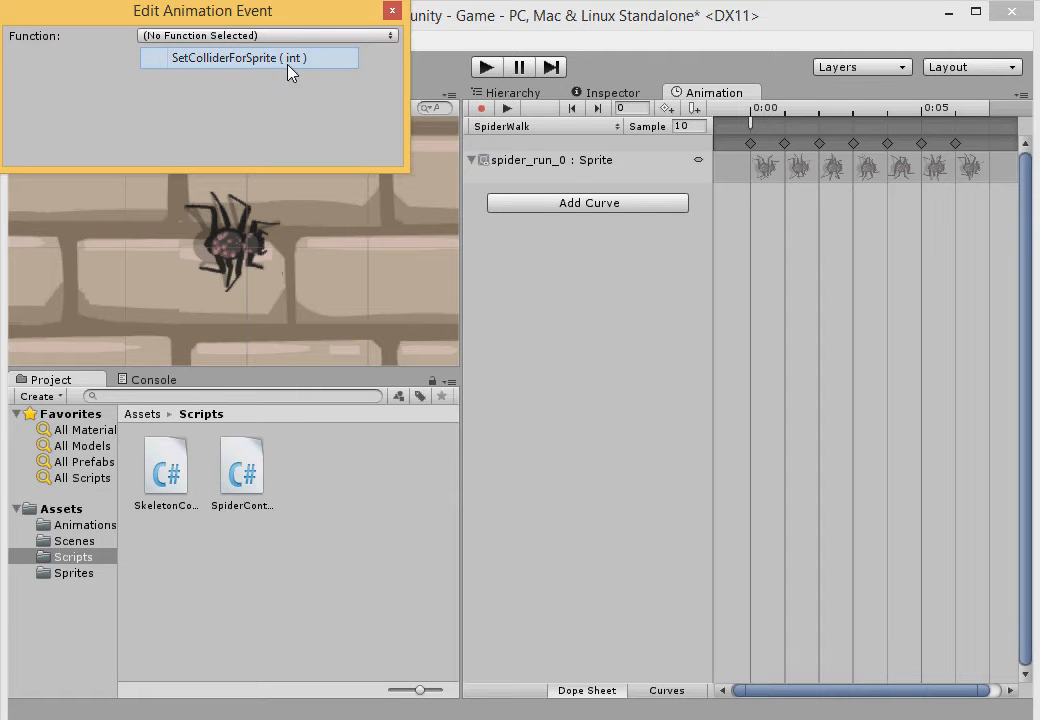
left_click(389, 13)
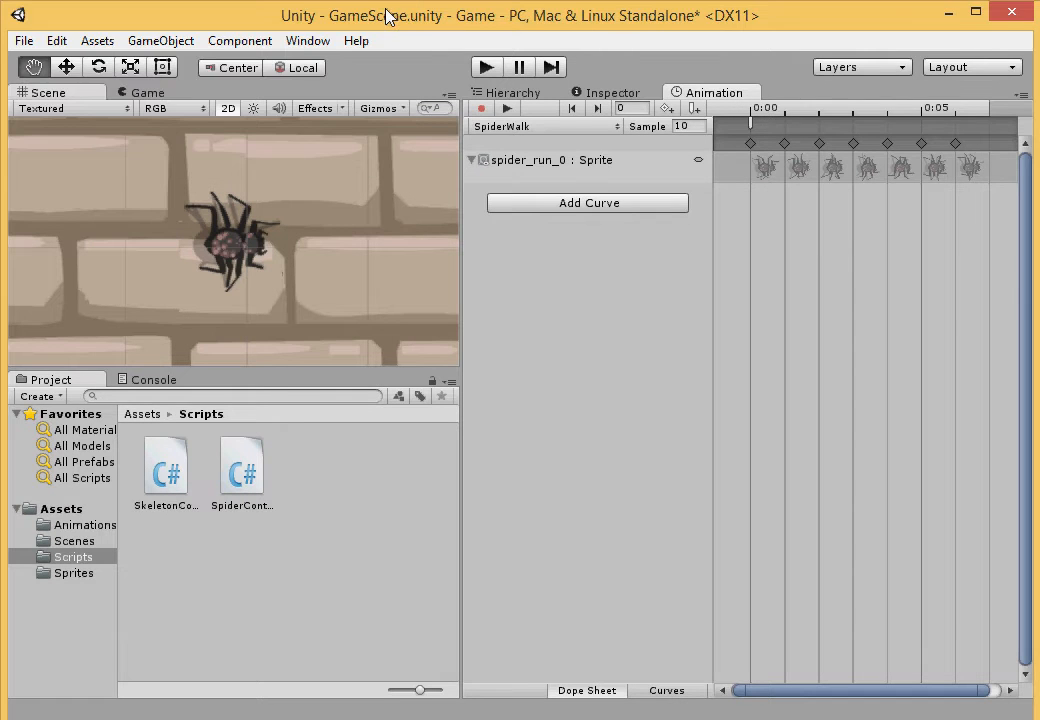
Step: Add an animation event at frame 1 of SpiderWalk that calls SetColliderForSprite with Int 1
left_click(597, 108)
left_click(667, 108)
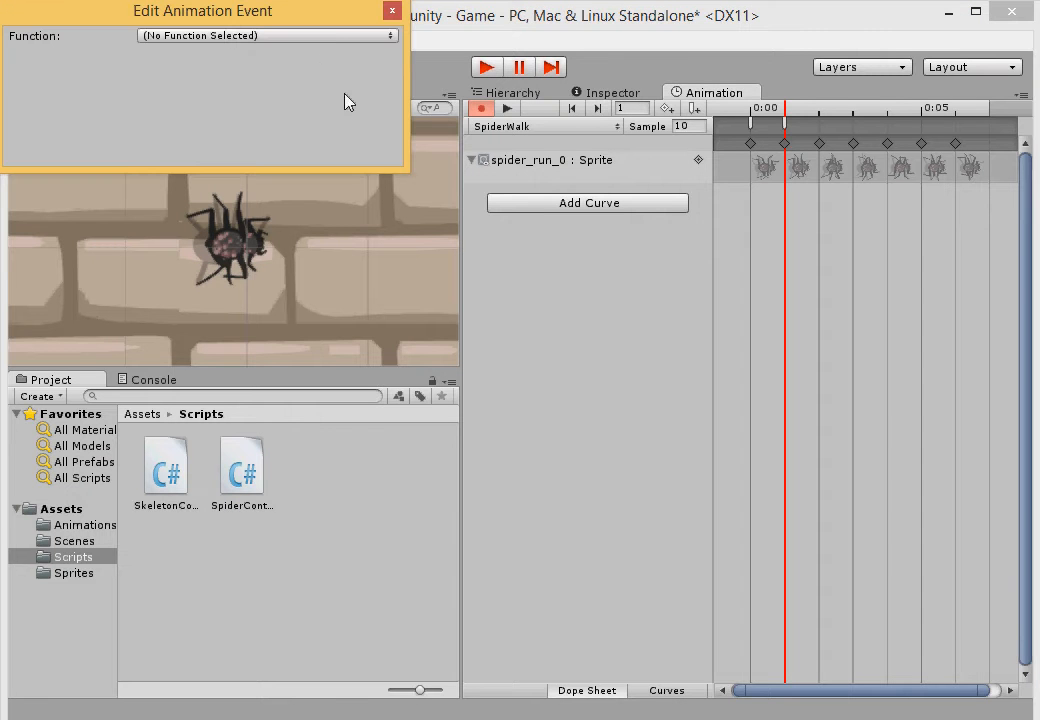
left_click(330, 36)
left_click(307, 62)
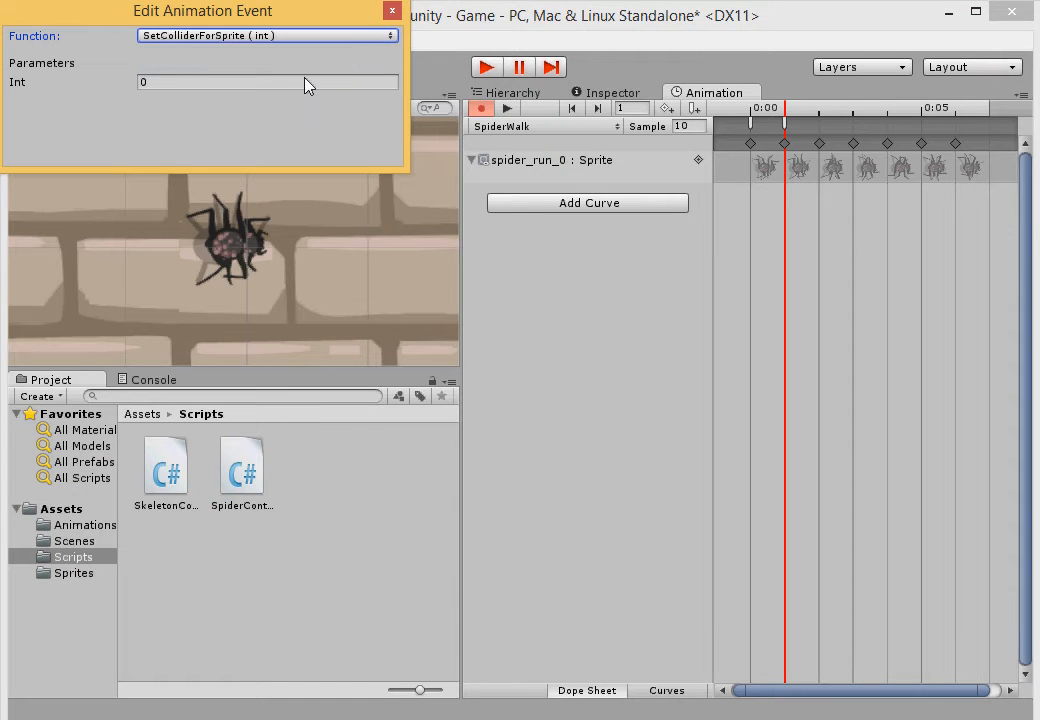
left_click(307, 85)
type("1")
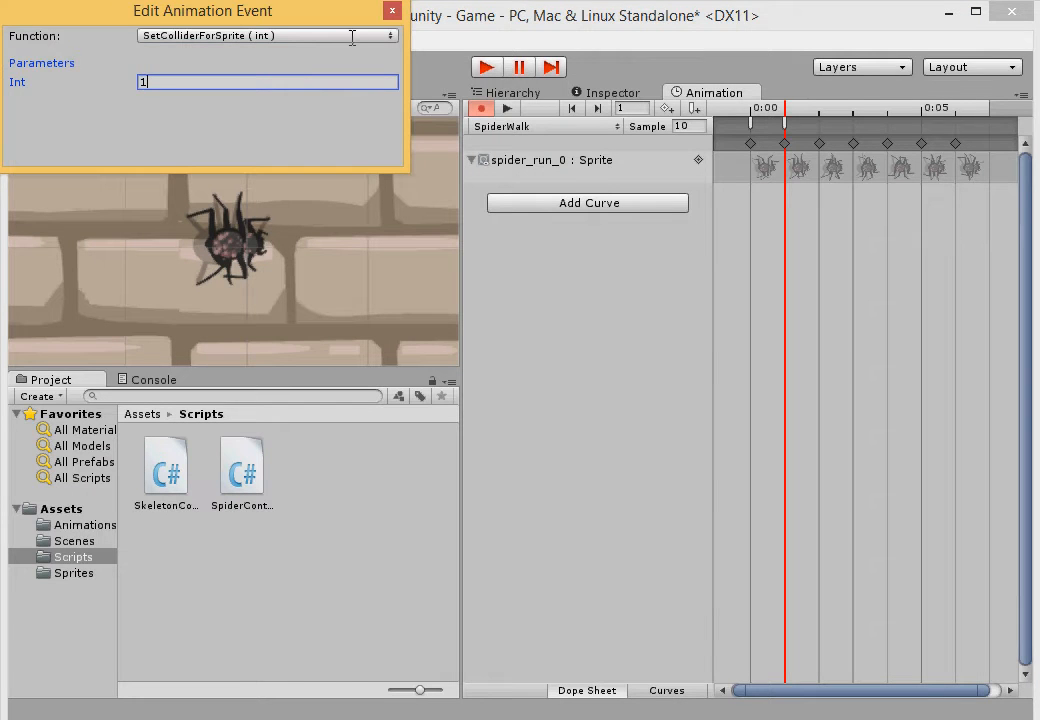
left_click(392, 12)
Step: Add an animation event at frame 2 of SpiderWalk that calls SetColliderForSprite with Int 1
left_click(597, 108)
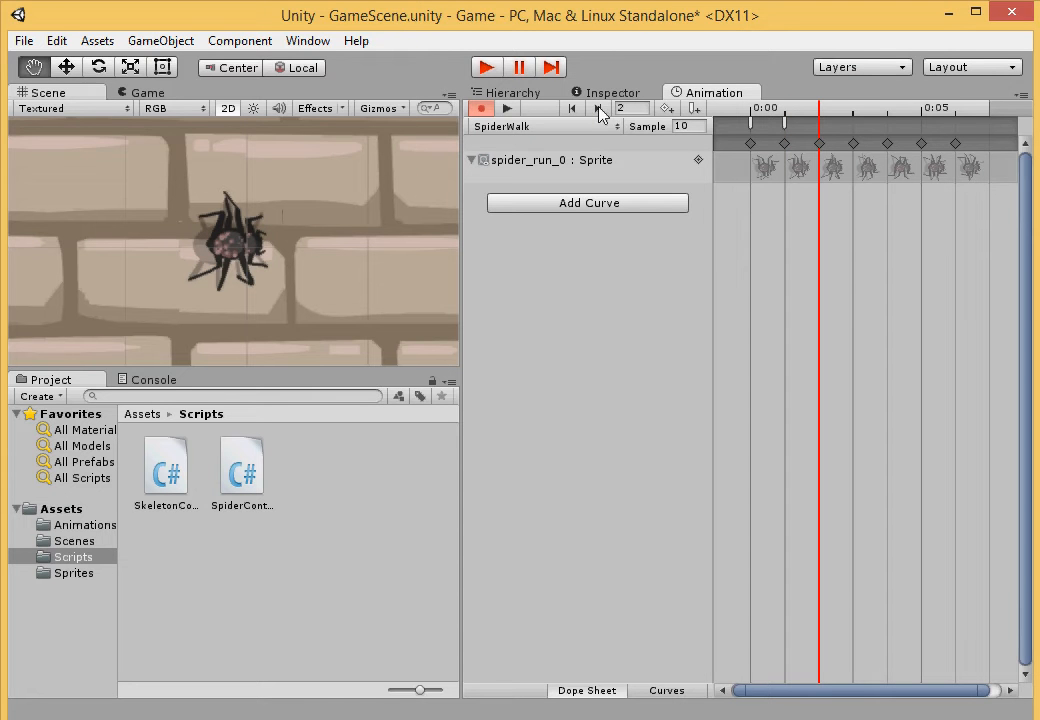
left_click(694, 108)
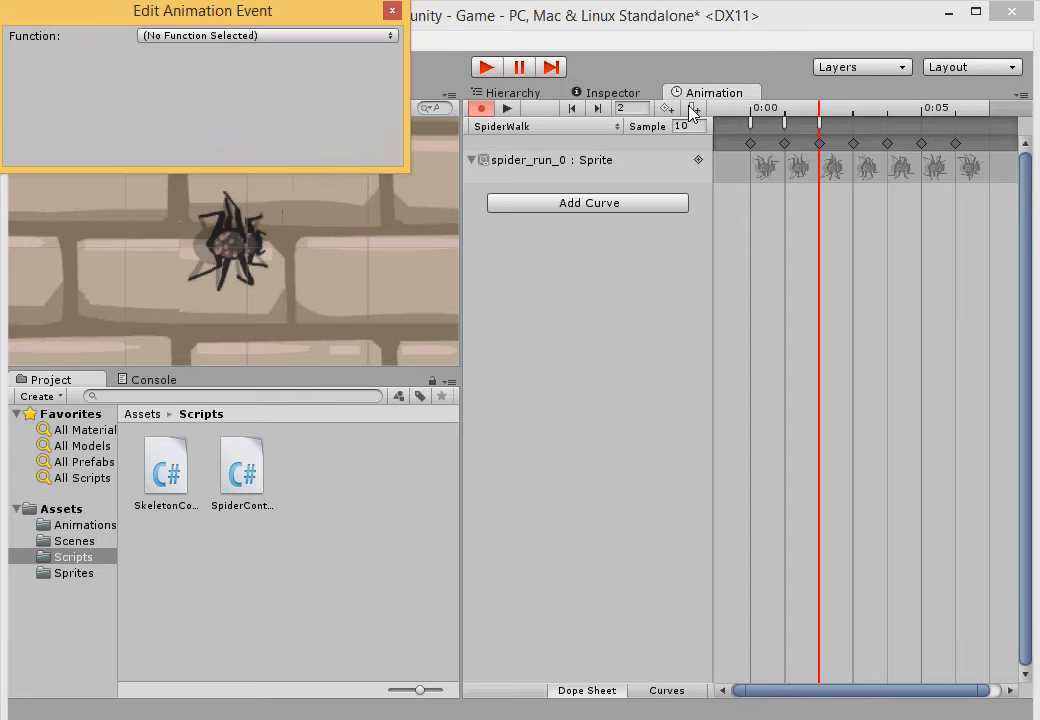
left_click(330, 40)
left_click(274, 63)
left_click(271, 87)
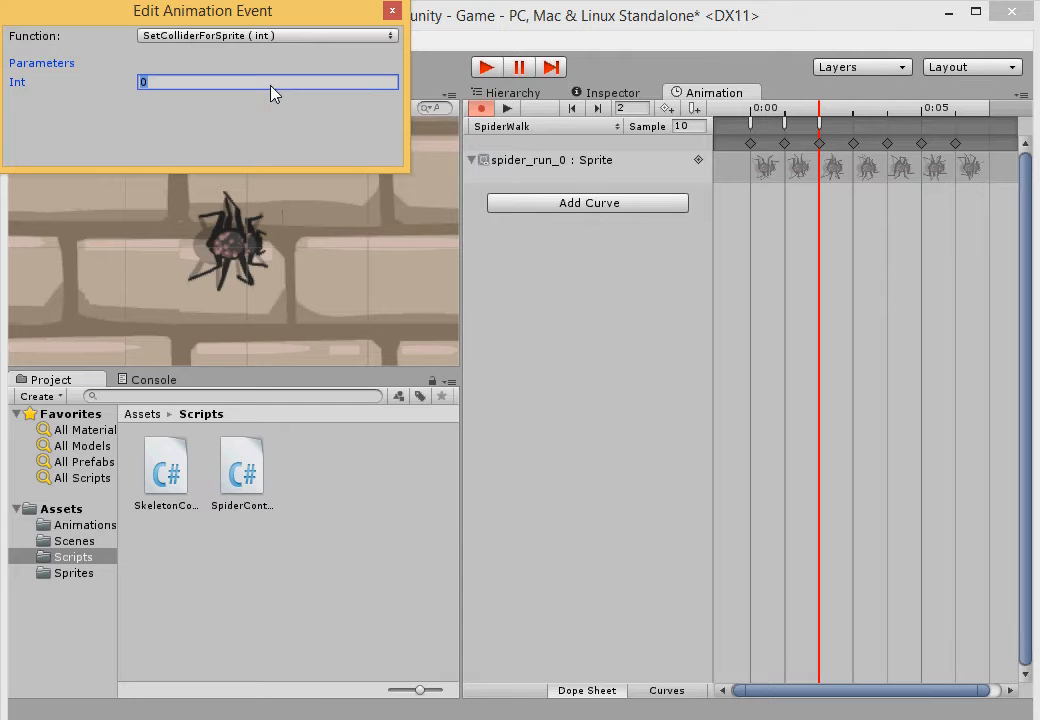
type("1")
left_click(392, 12)
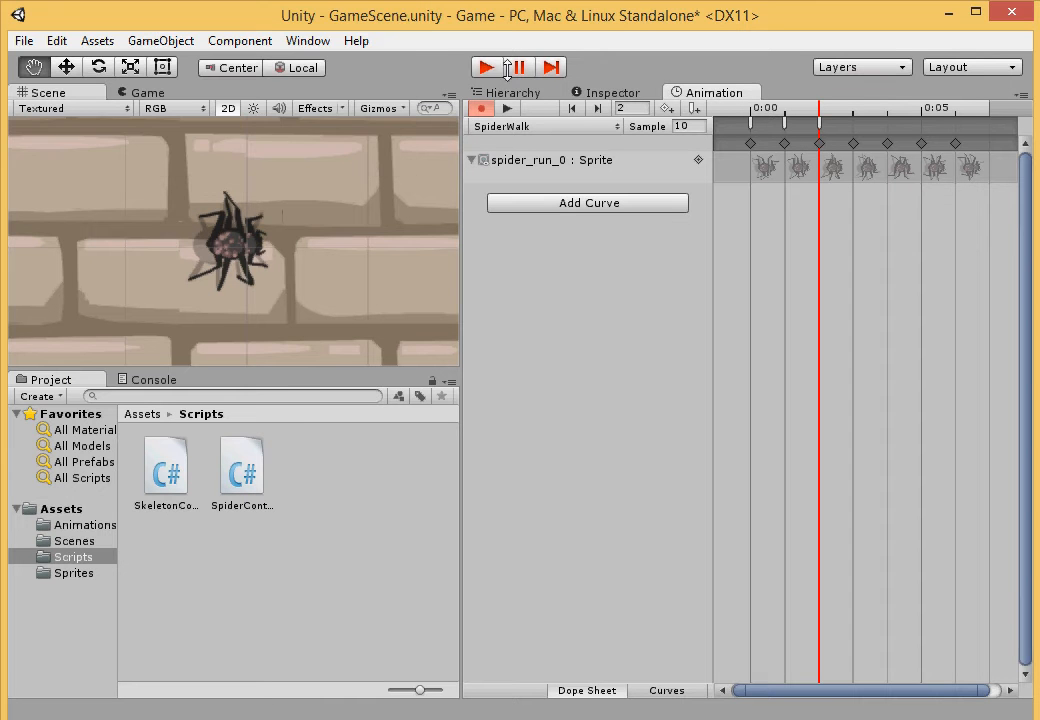
Step: Add an animation event at frame 3 of SpiderWalk that calls SetColliderForSprite with Int 3
left_click(597, 108)
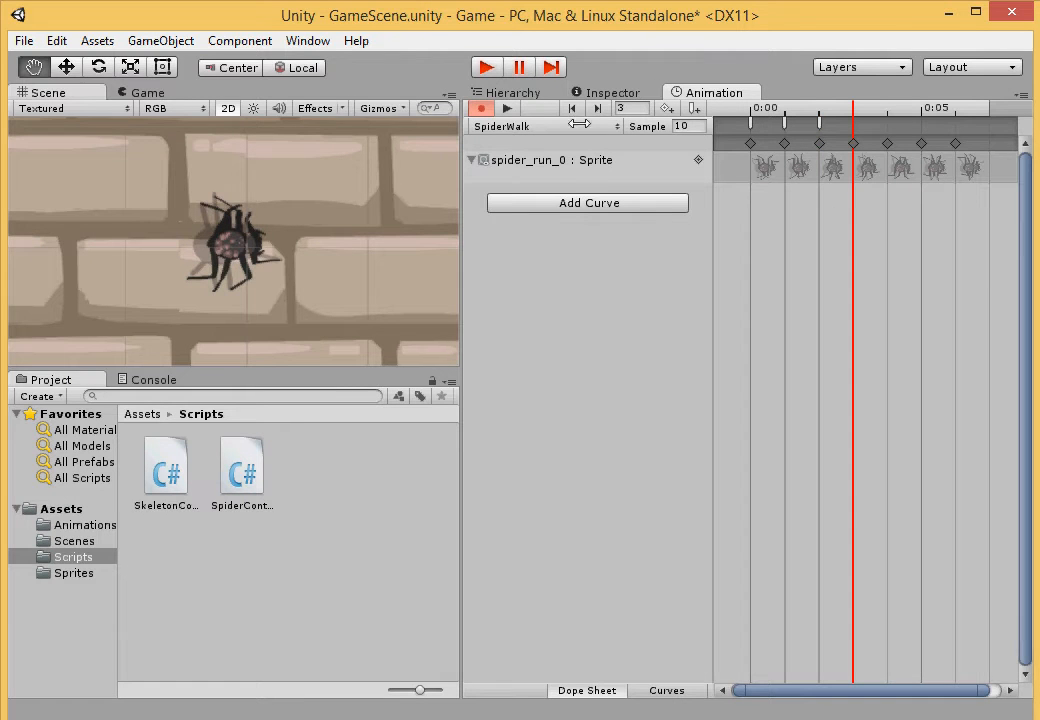
left_click(694, 110)
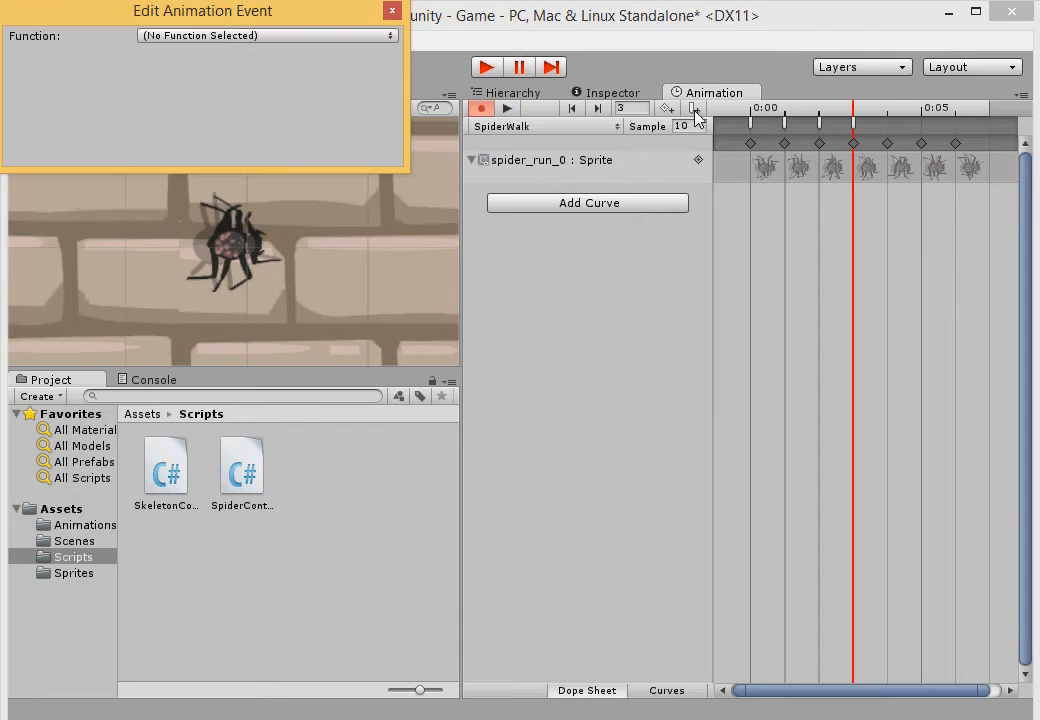
left_click(291, 37)
left_click(280, 58)
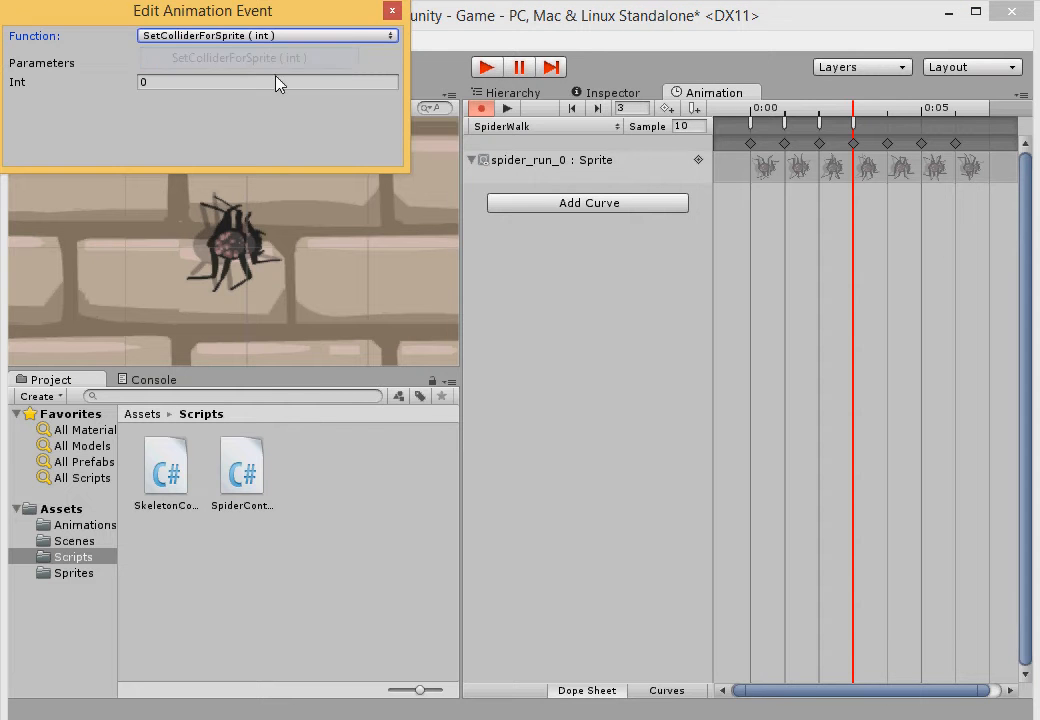
left_click(276, 82)
type("3")
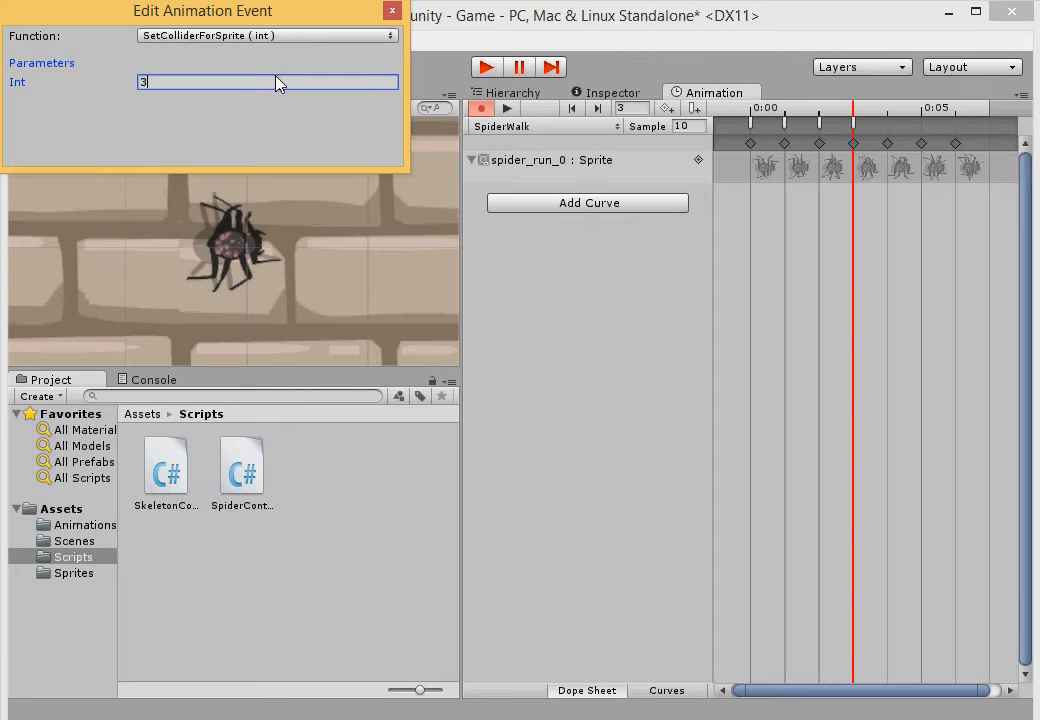
Step: Add an animation event at frame 4 of SpiderWalk that calls SetColliderForSprite with Int 4
left_click(390, 11)
left_click(601, 109)
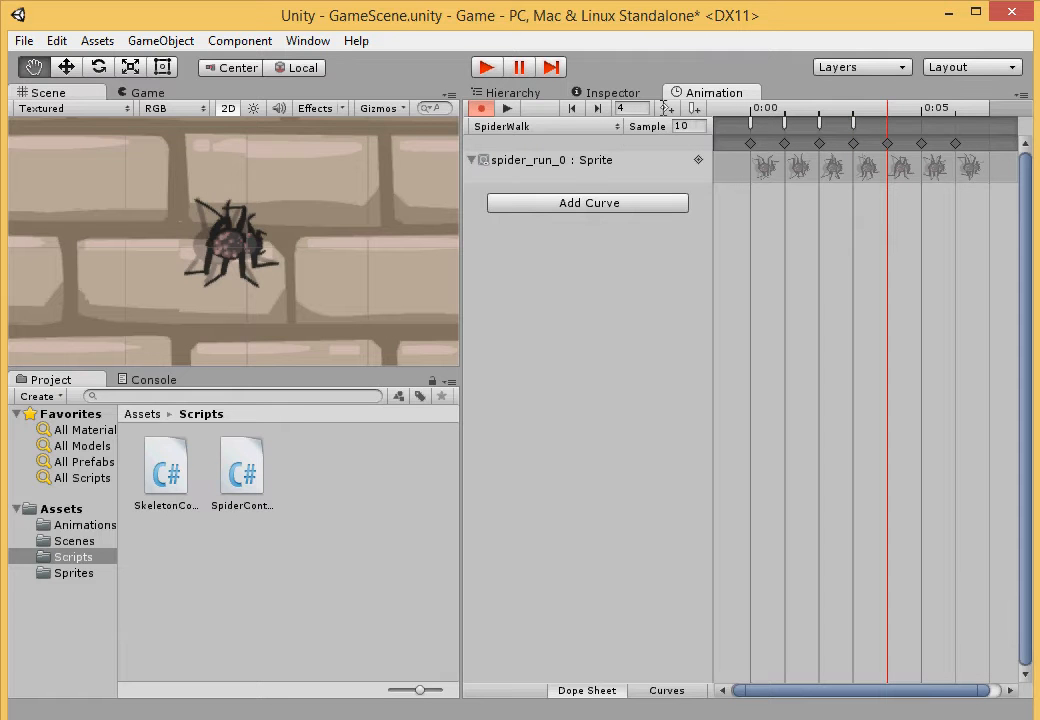
left_click(694, 109)
left_click(385, 36)
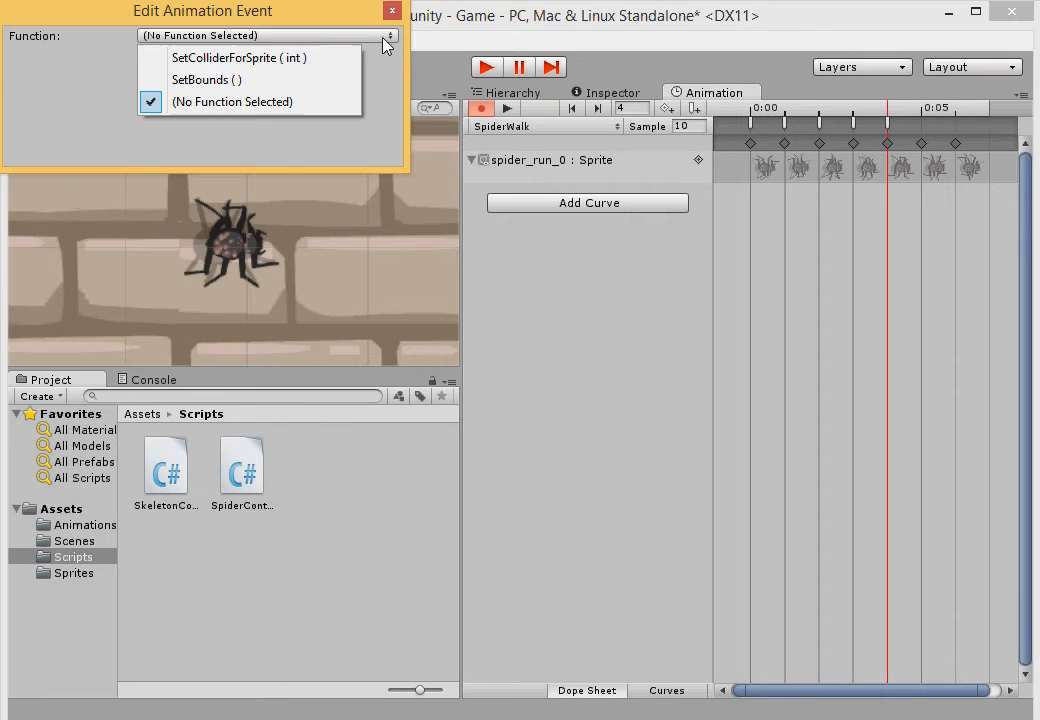
left_click(310, 58)
left_click(281, 88)
type("4")
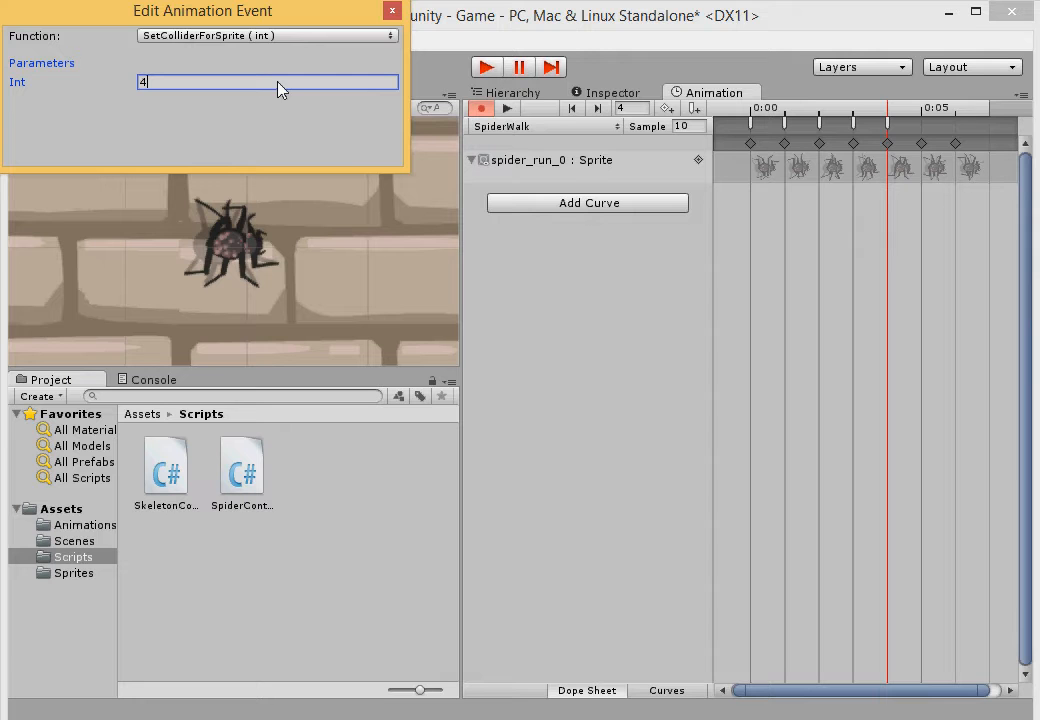
left_click(392, 10)
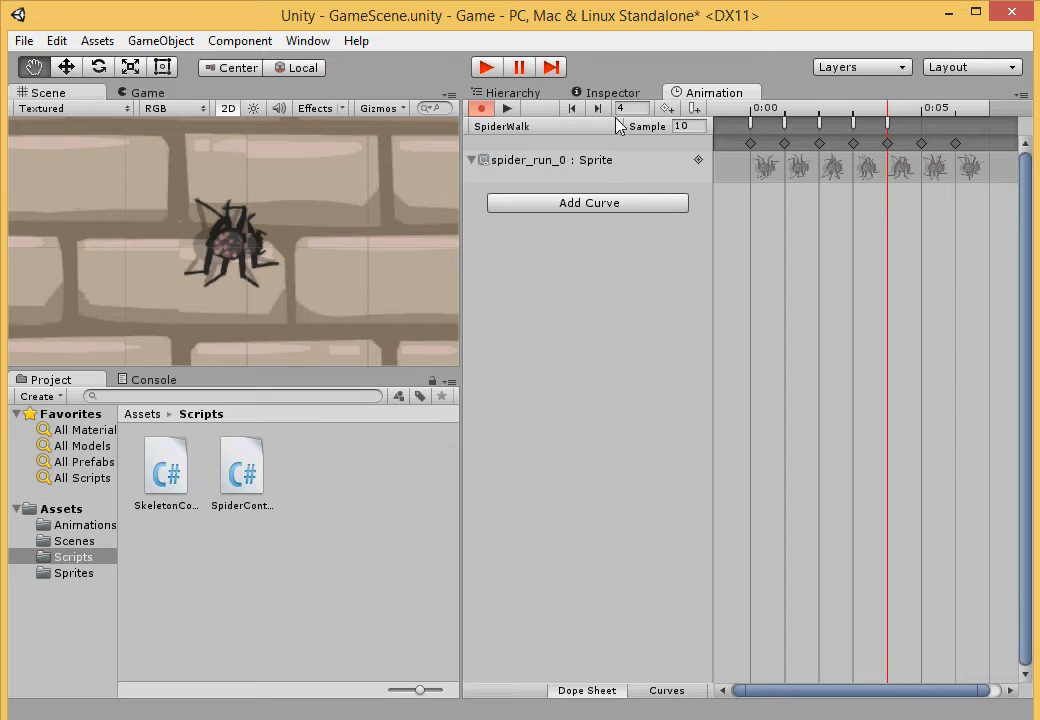
Step: Add an animation event at frame 5 of SpiderWalk that calls SetColliderForSprite with Int 5
left_click(597, 108)
left_click(694, 108)
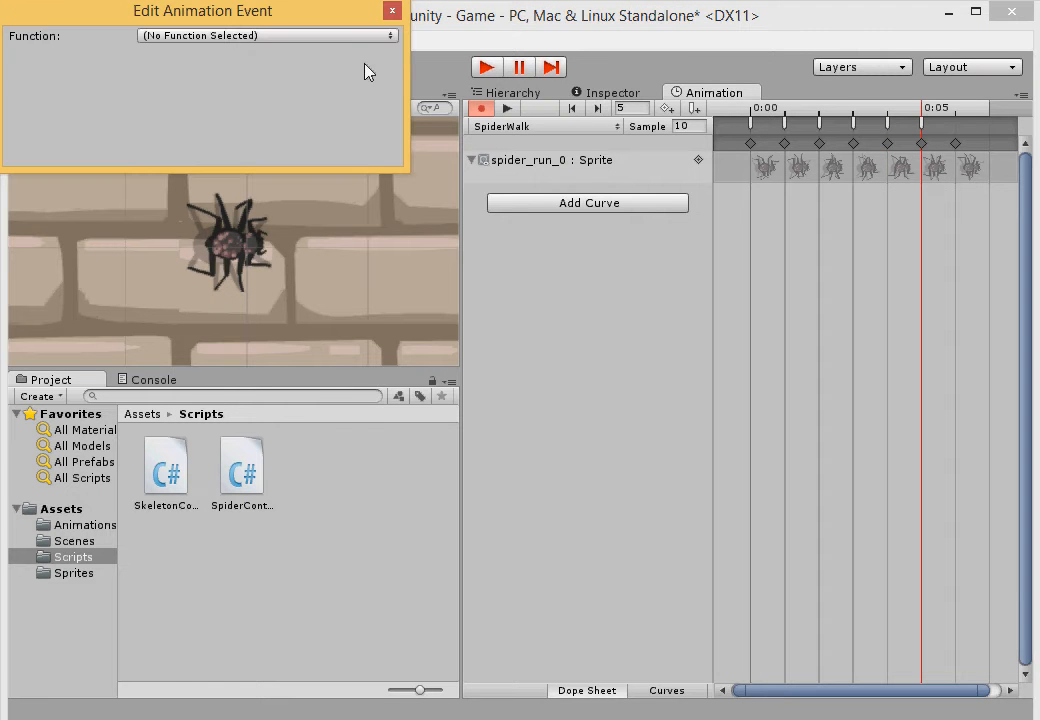
left_click(346, 36)
left_click(296, 57)
left_click(271, 81)
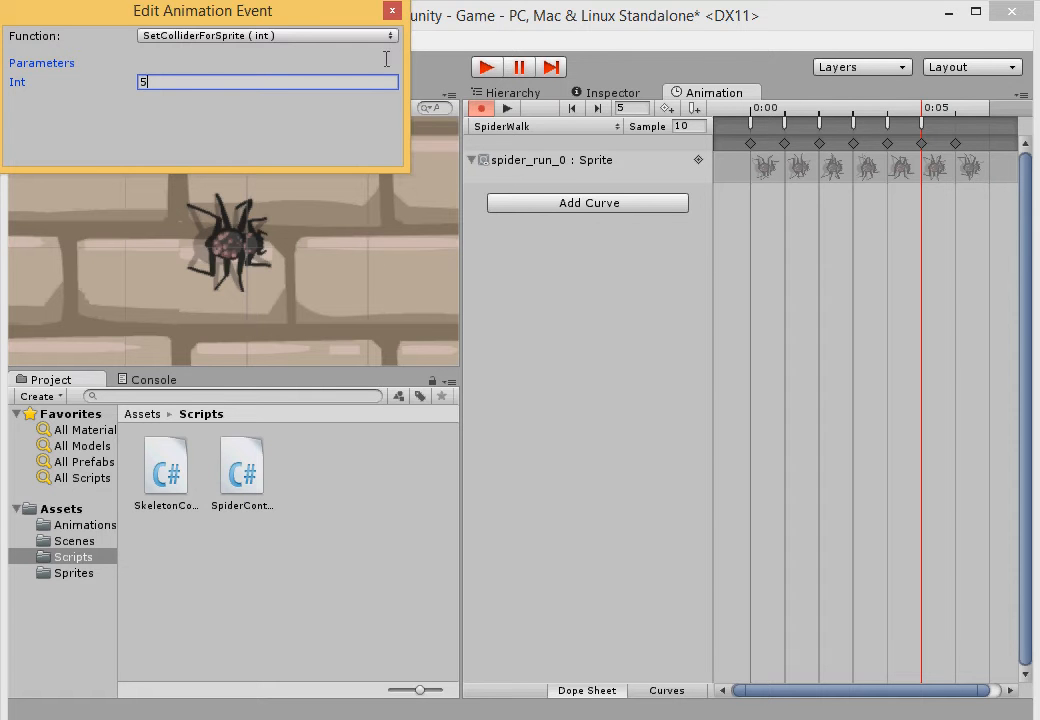
left_click(392, 10)
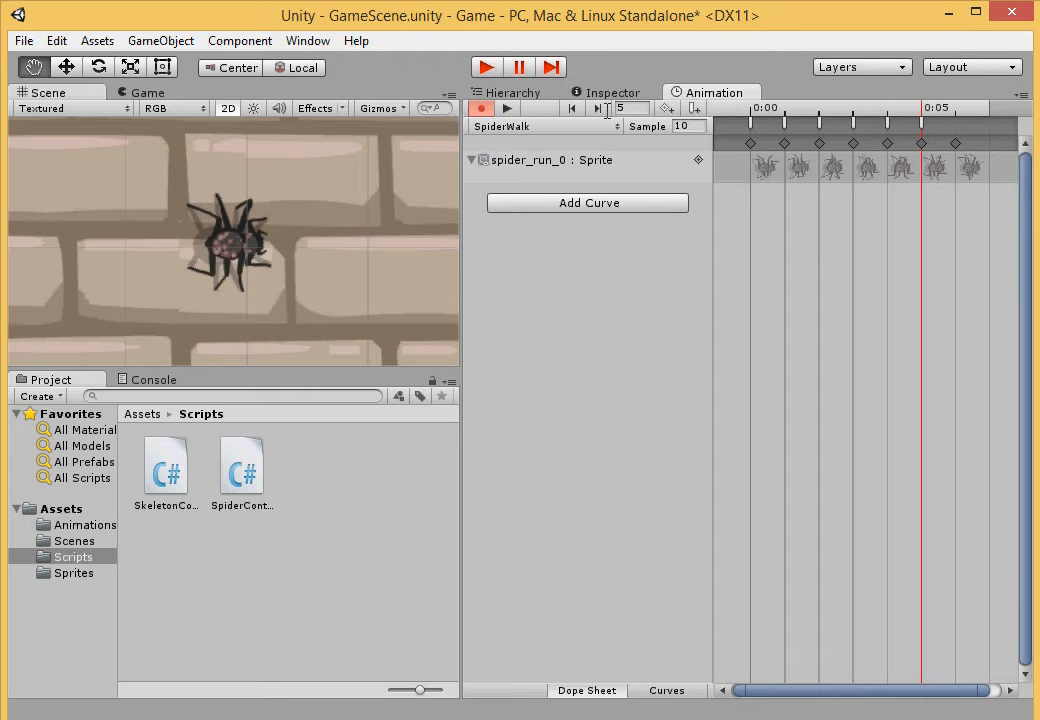
Step: Add an animation event at frame 6 of SpiderWalk that calls SetColliderForSprite with Int 6
left_click(597, 108)
left_click(694, 108)
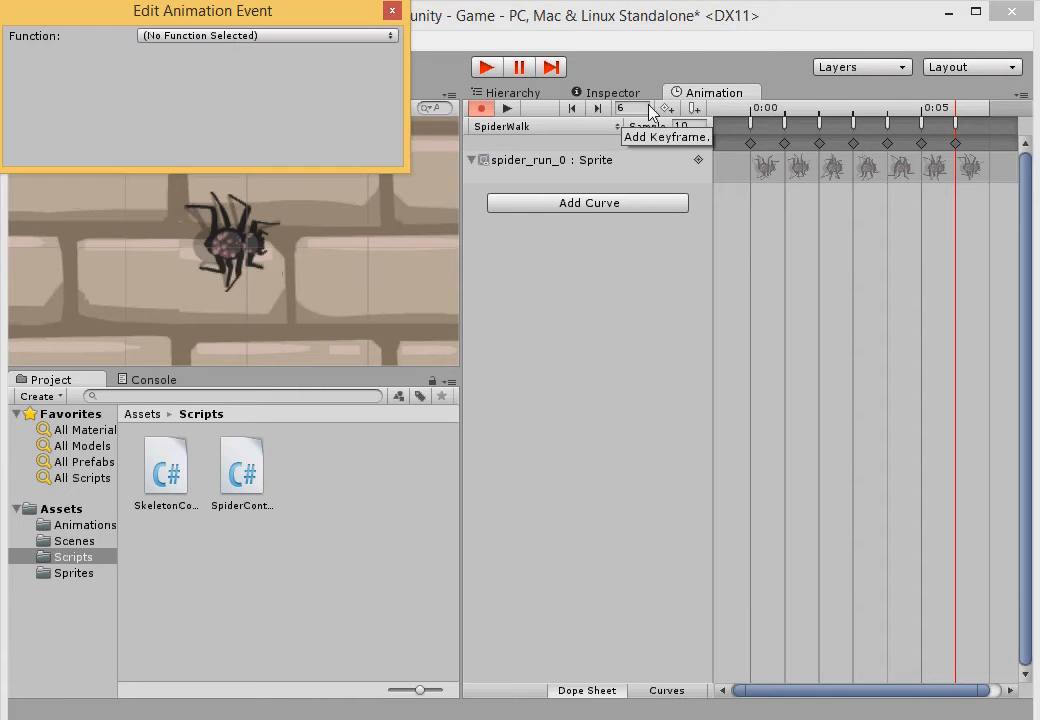
left_click(390, 36)
left_click(296, 58)
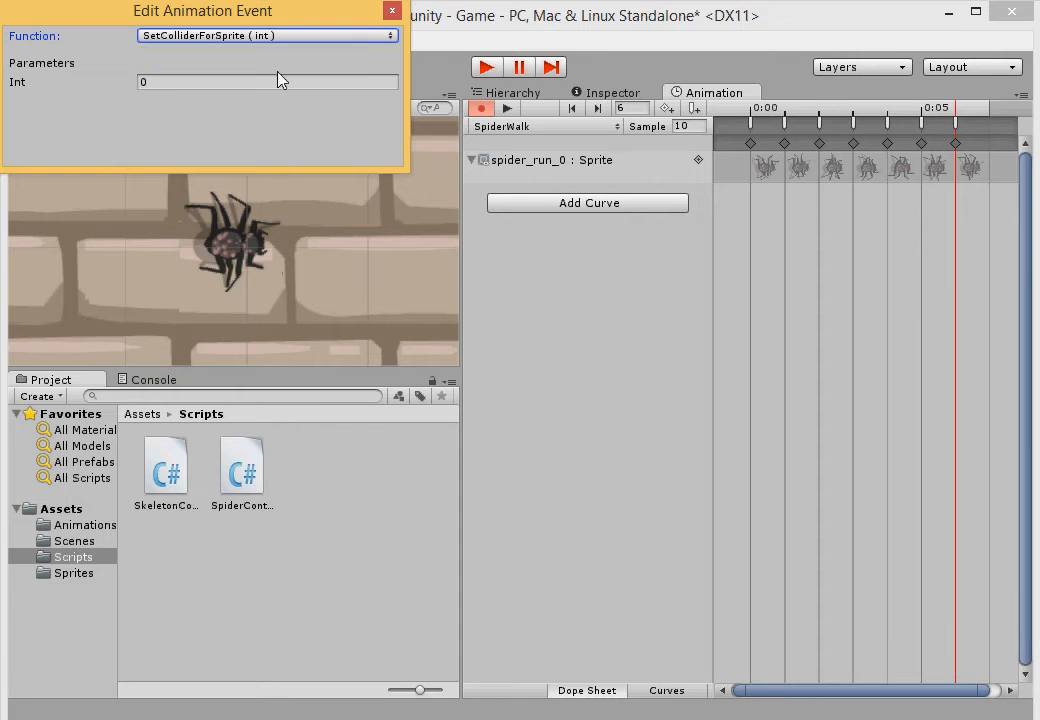
left_click(269, 84)
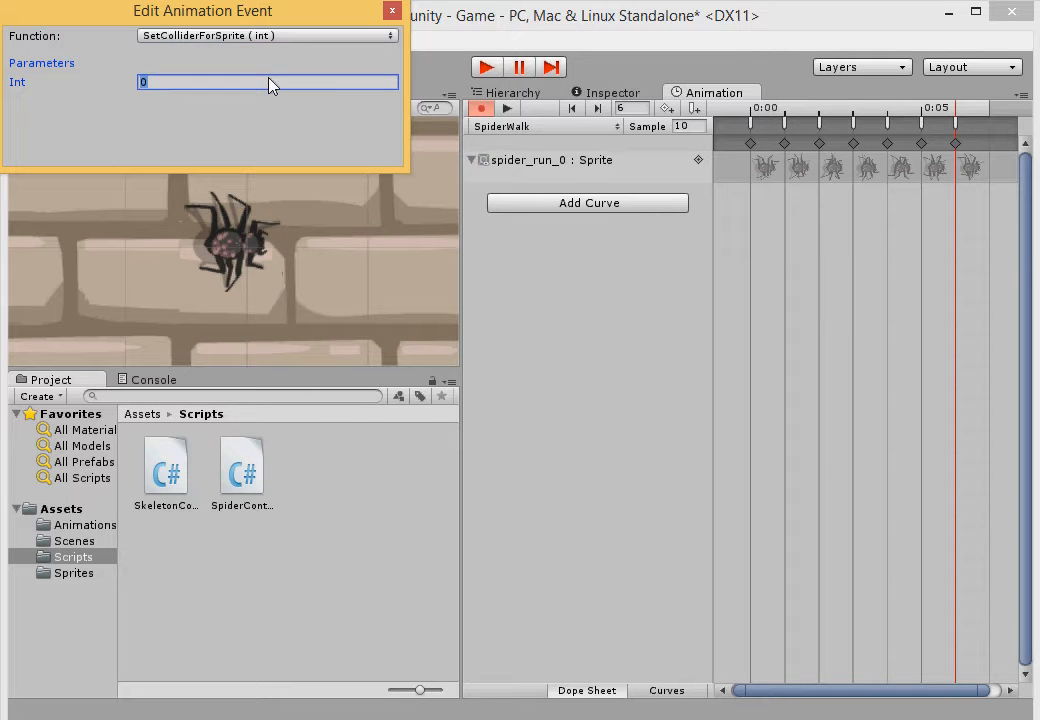
type("6")
left_click(391, 11)
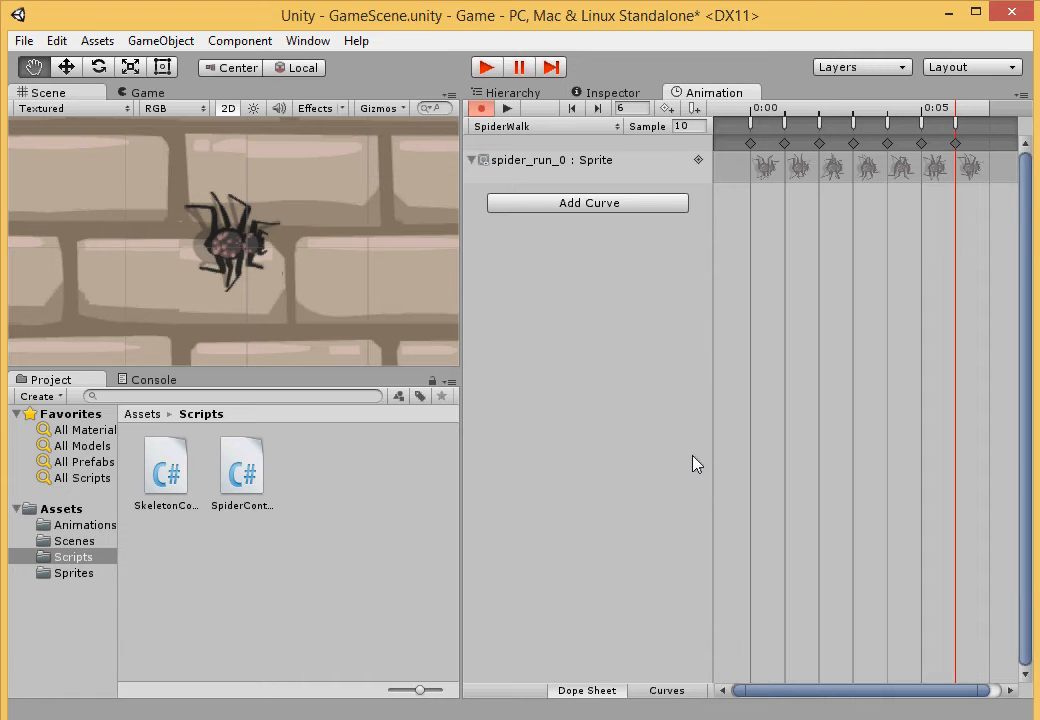
Step: Stop animation recording and display the components of the spider_run_0 object
left_click(478, 109)
left_click(576, 94)
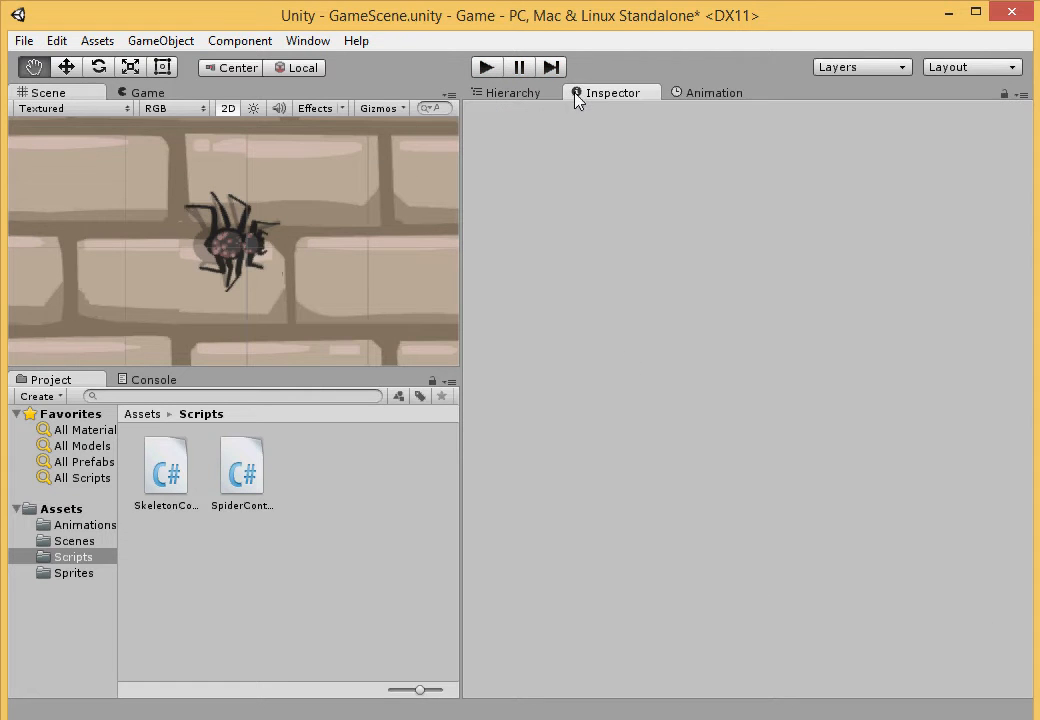
left_click(505, 95)
left_click(541, 194)
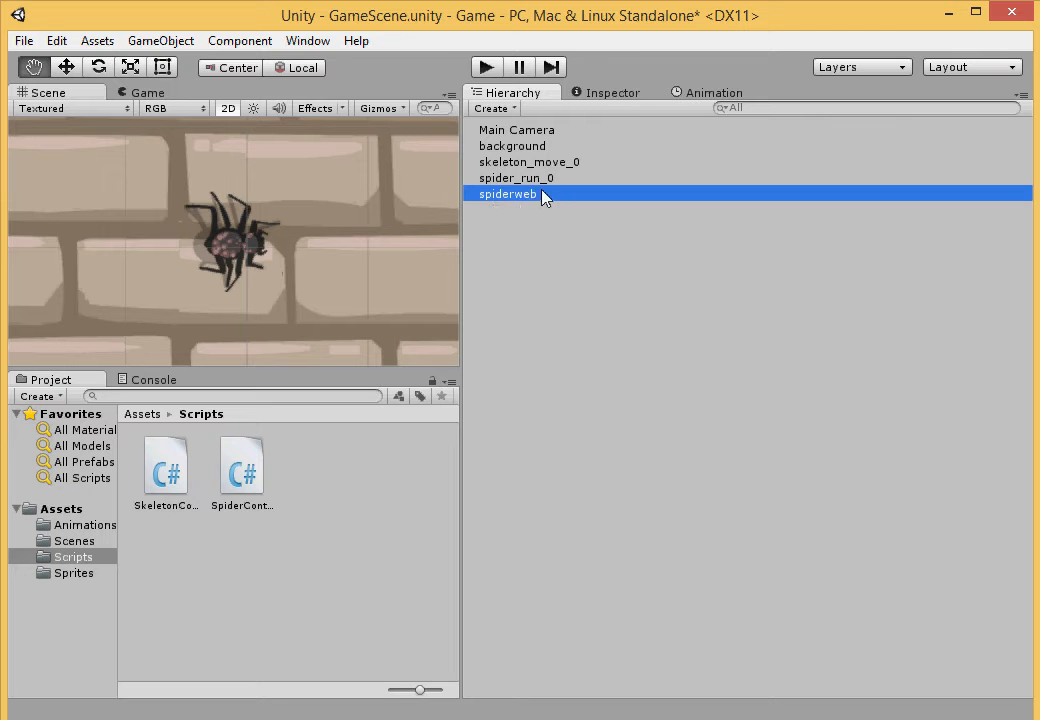
left_click(546, 181)
left_click(550, 165)
left_click(550, 180)
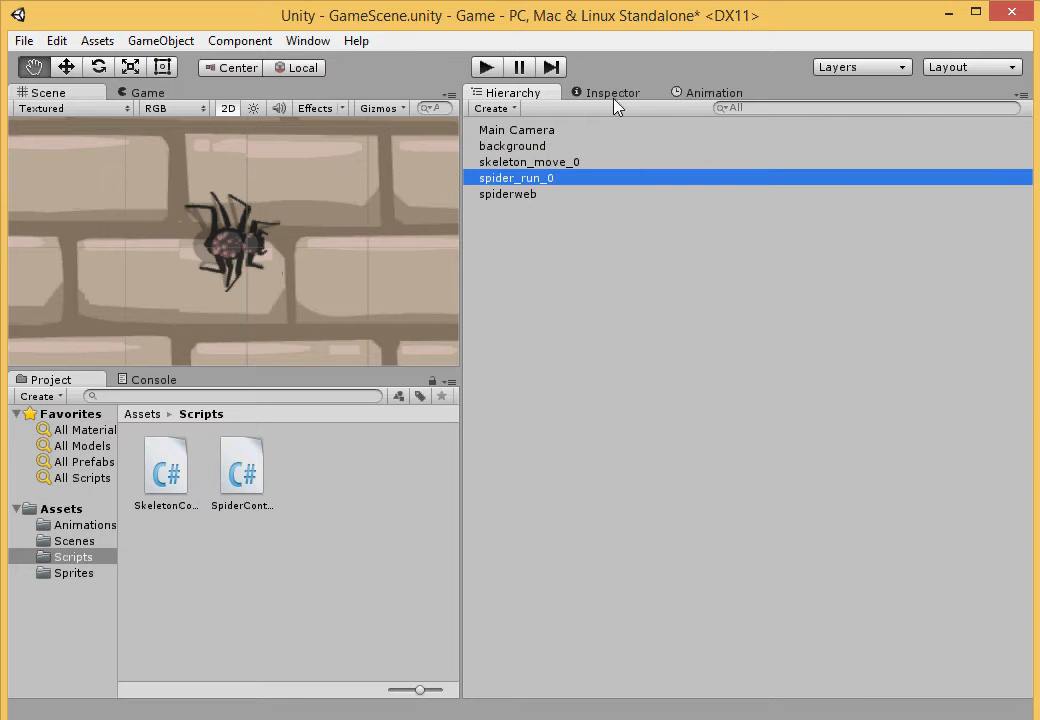
left_click(614, 95)
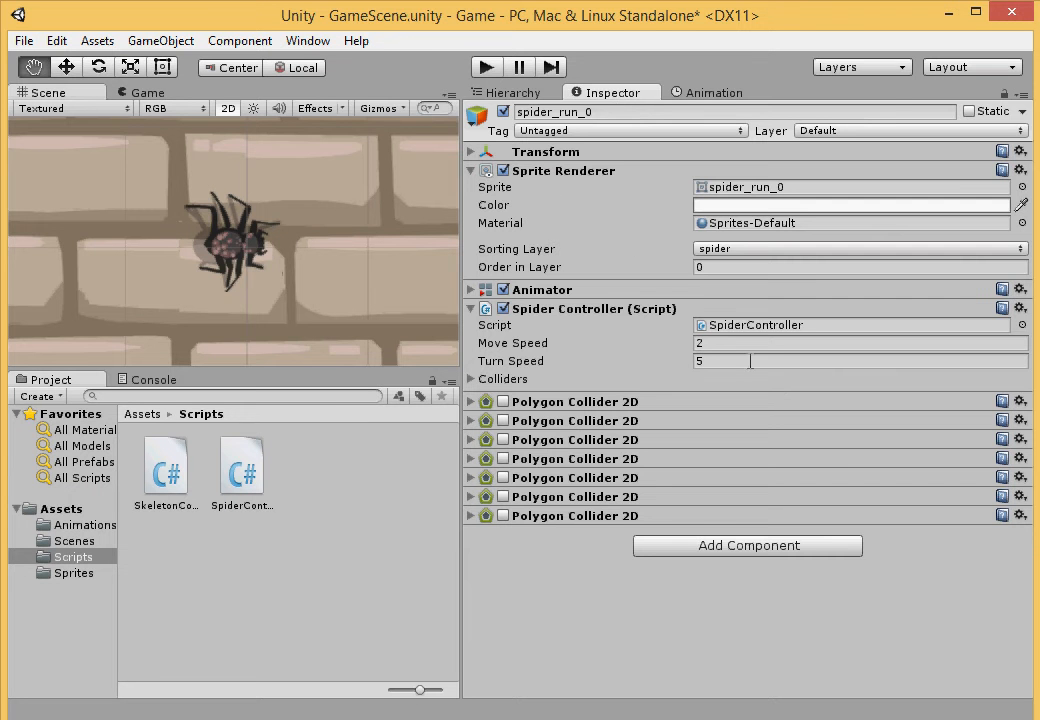
Step: Set the size of the Spider Controller script's Colliders array to 7
left_click(474, 381)
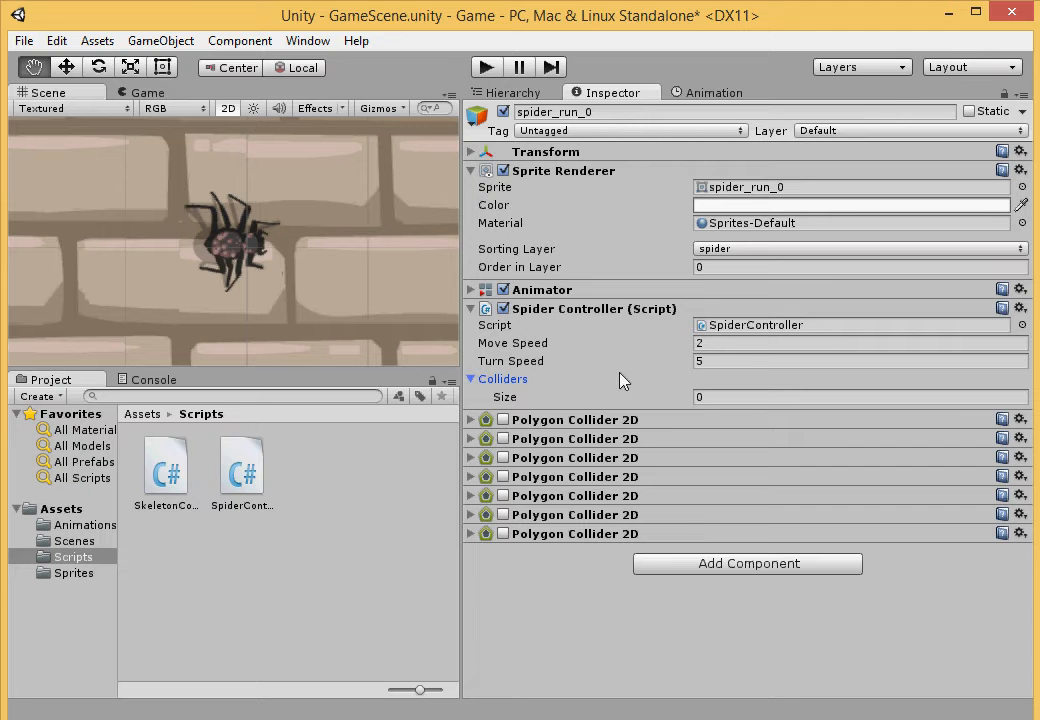
left_click(758, 397)
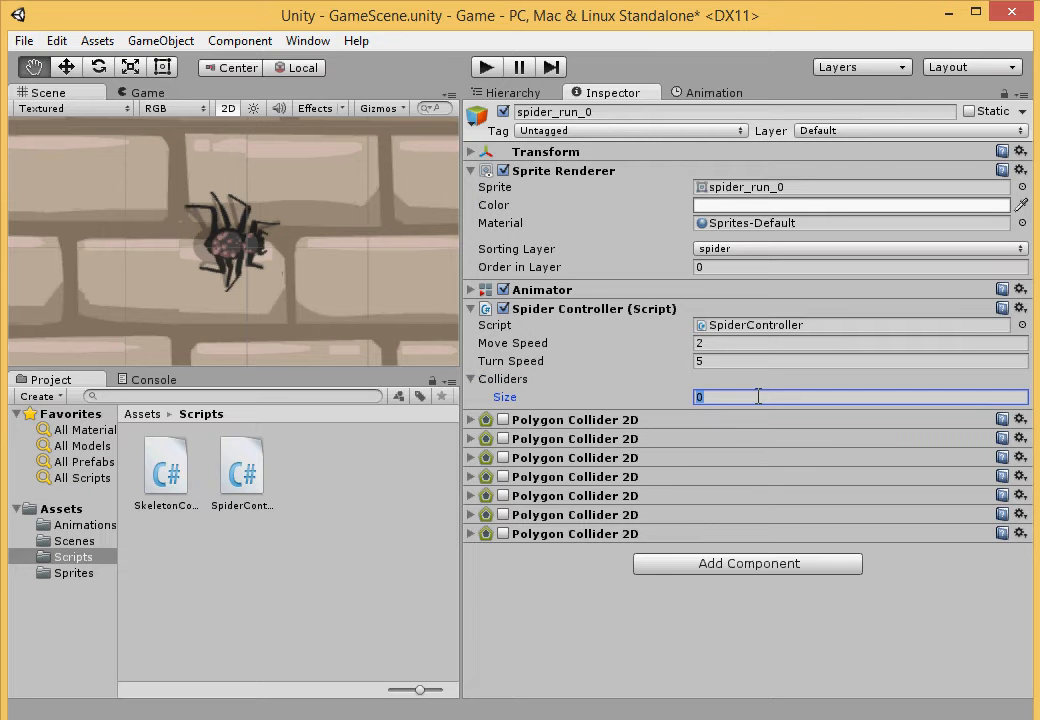
type("7")
key("Return")
scroll(677, 418, "down", 1)
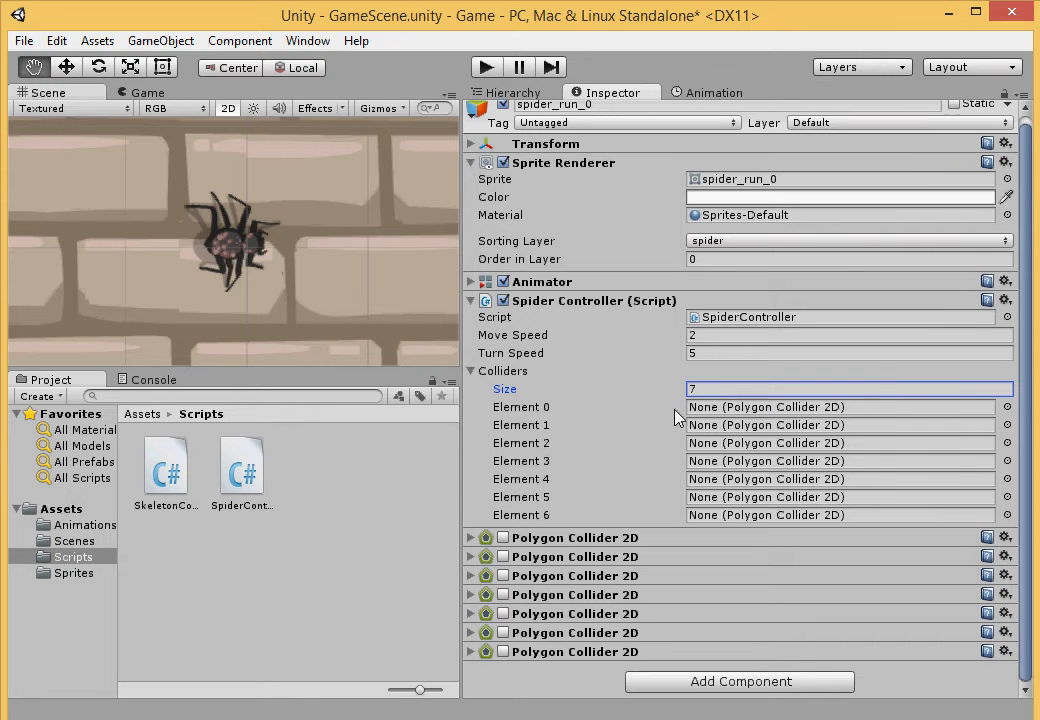
Step: Assign the spider's seven Polygon Collider 2D components in order to Elements 0 to 6 of the Colliders array
left_click(473, 539)
left_click(474, 538)
left_click_drag(534, 538, 710, 412)
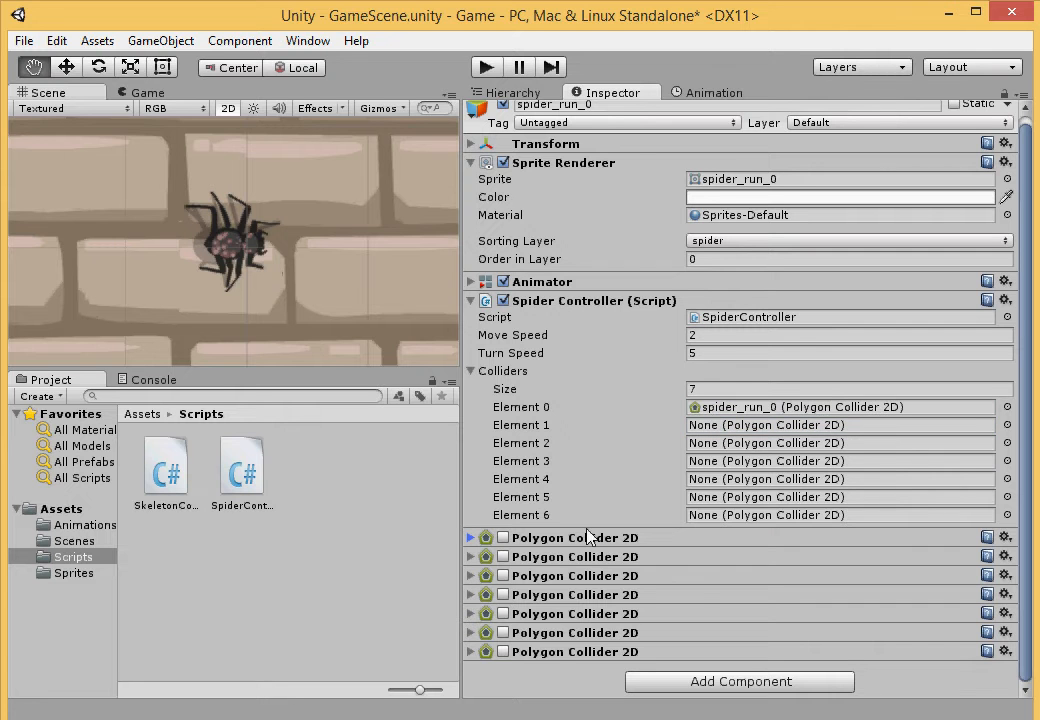
left_click_drag(572, 558, 738, 430)
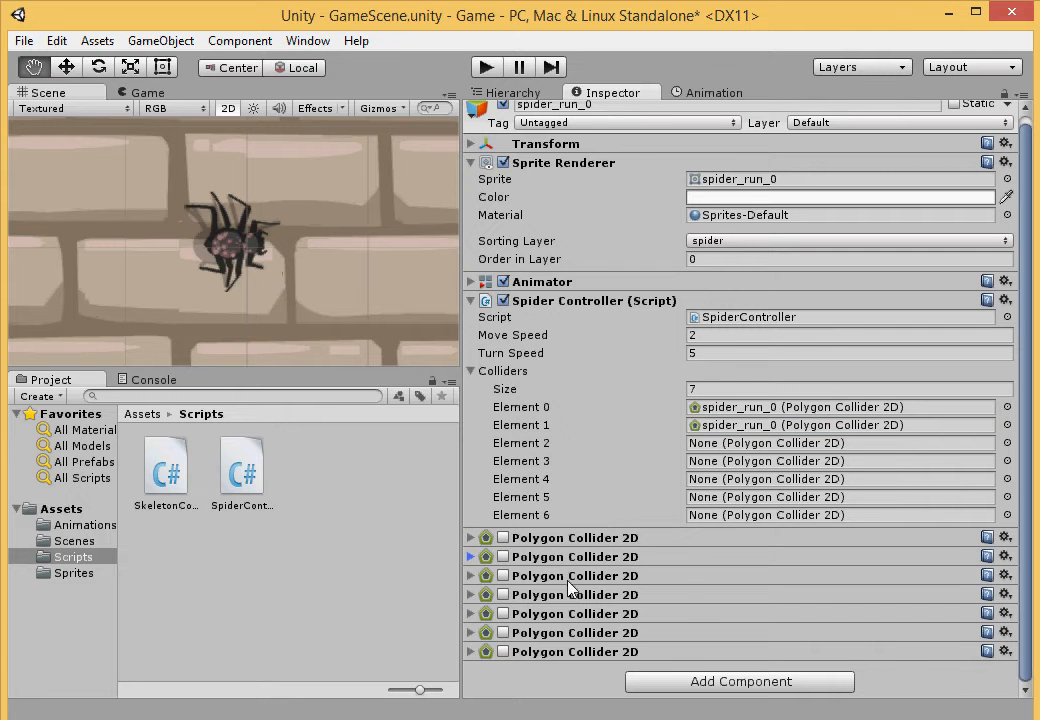
left_click_drag(567, 583, 579, 578)
left_click_drag(719, 480, 731, 444)
left_click_drag(562, 593, 737, 466)
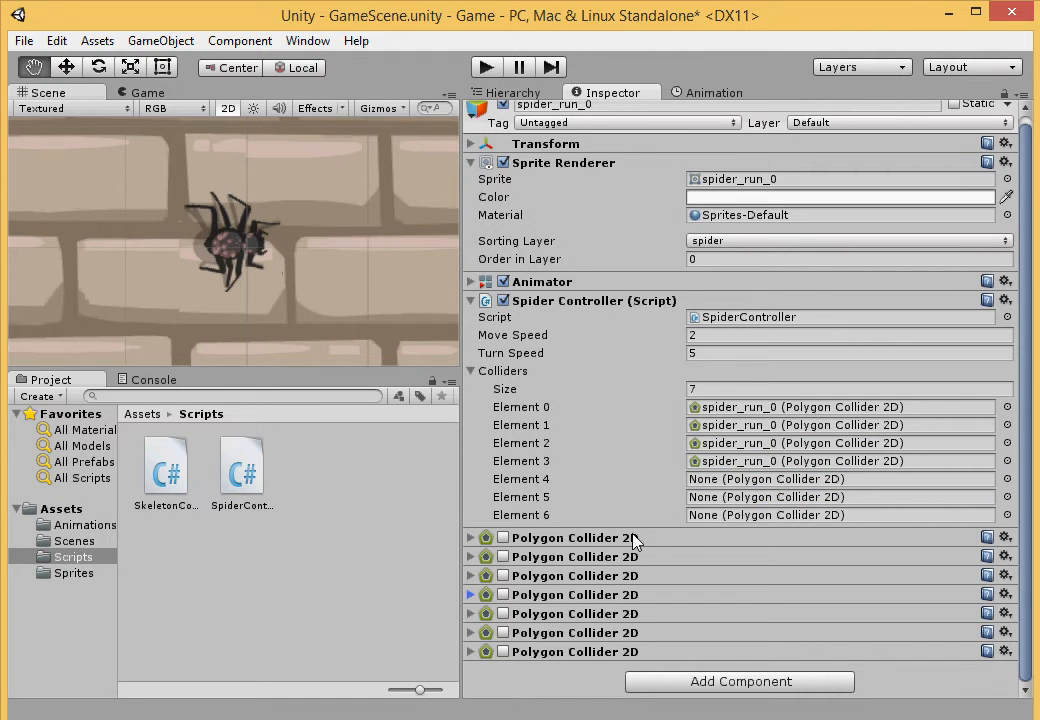
left_click_drag(582, 628, 736, 500)
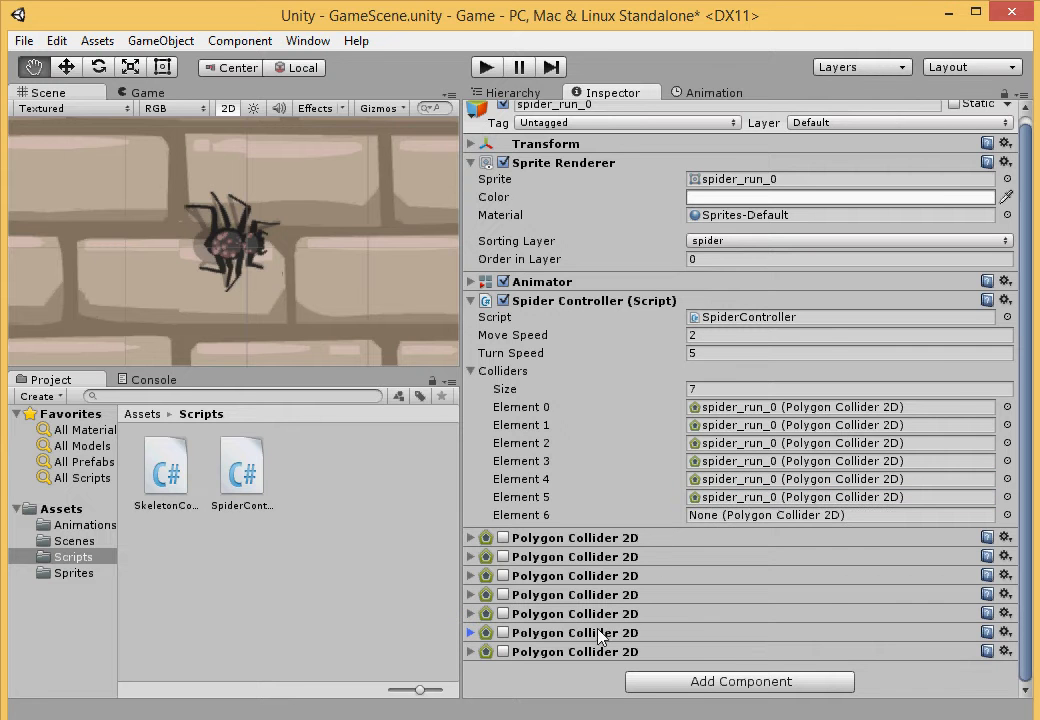
left_click_drag(600, 648, 746, 520)
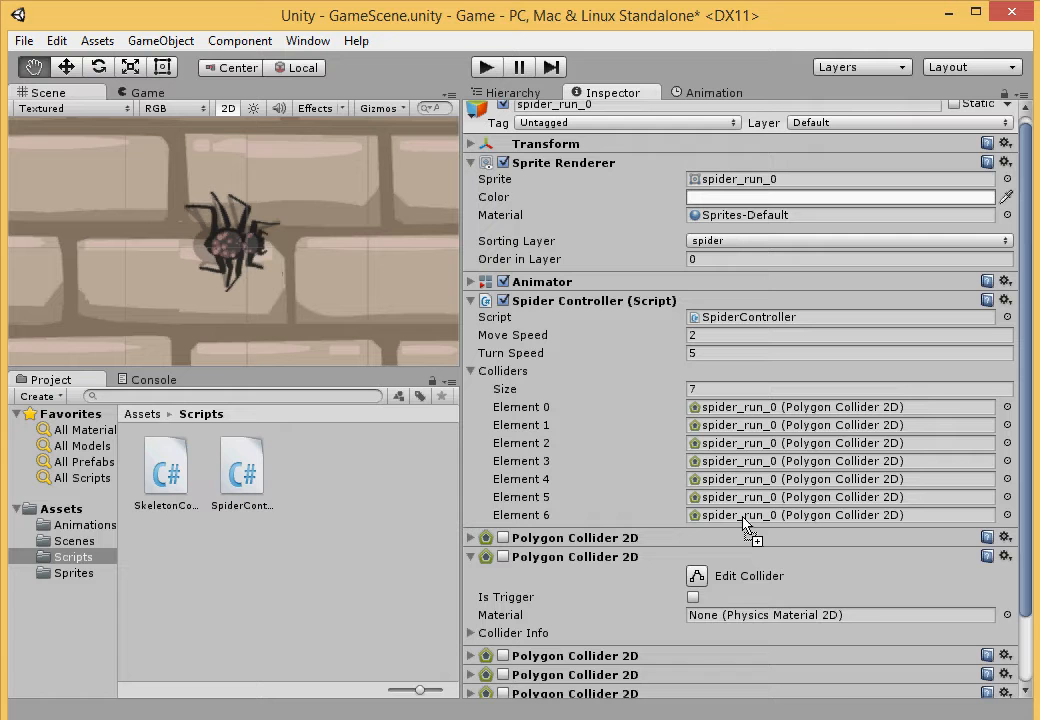
left_click(471, 557)
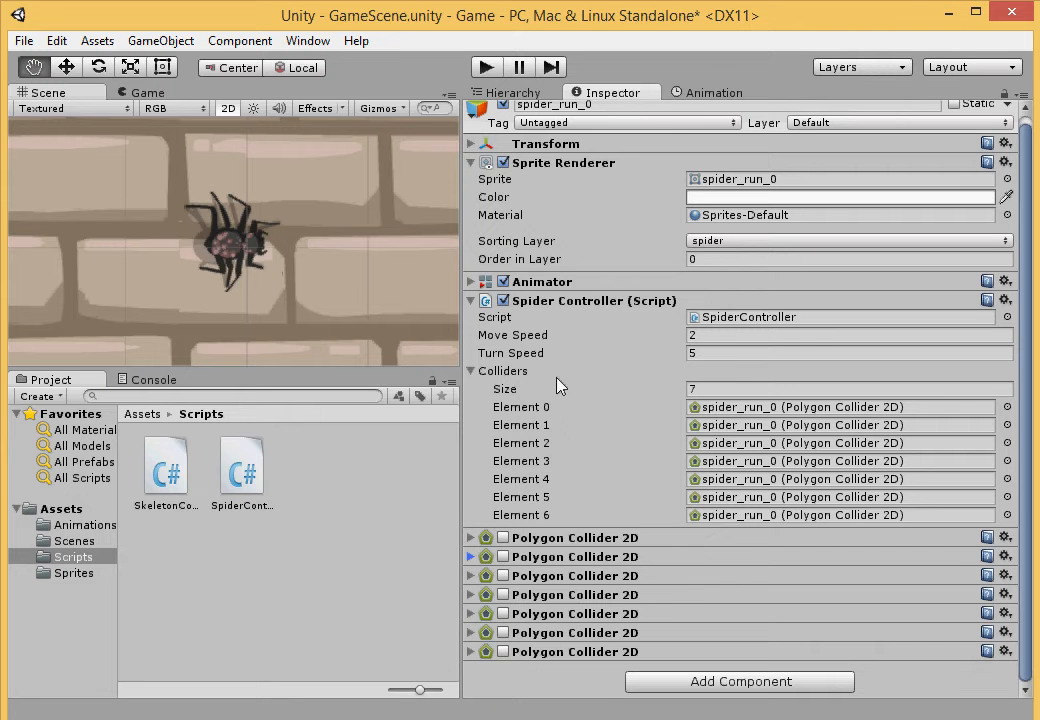
Step: Preview the SpiderWalk animation in the scene and check the function called by its frame 0 event
left_click(678, 93)
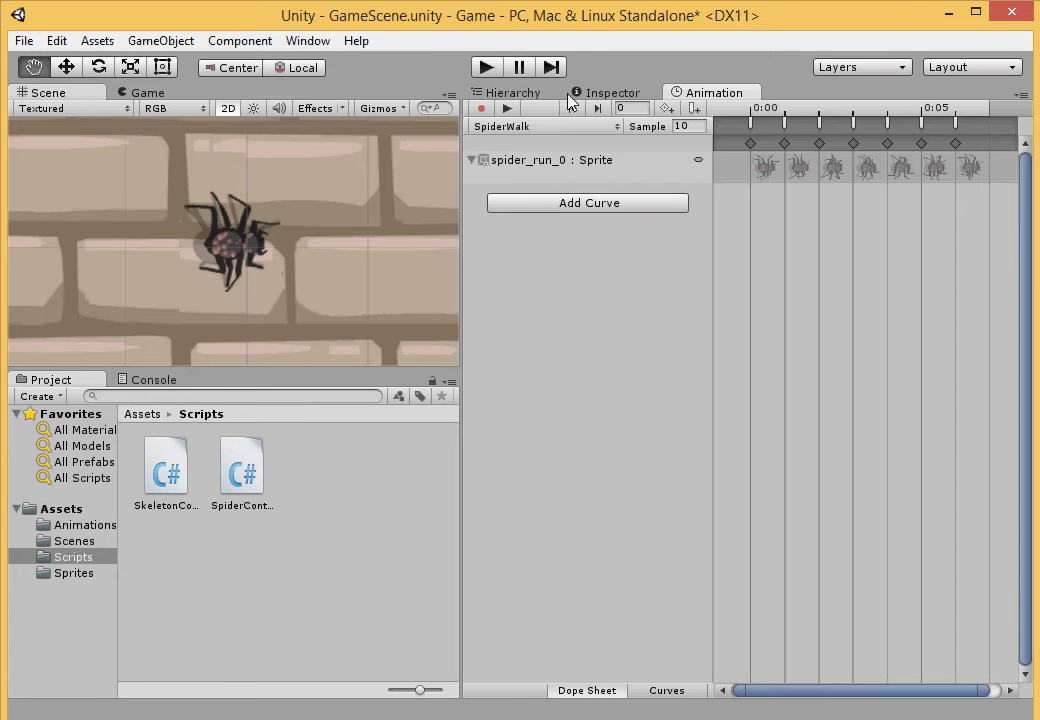
left_click(508, 110)
left_click(483, 110)
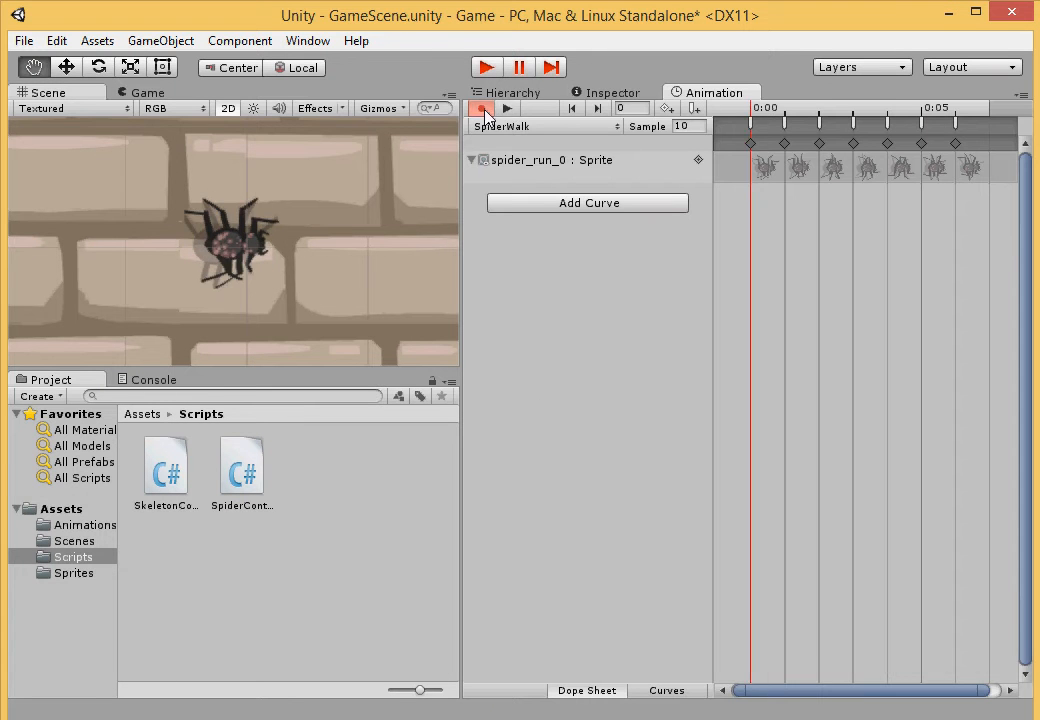
left_click(506, 109)
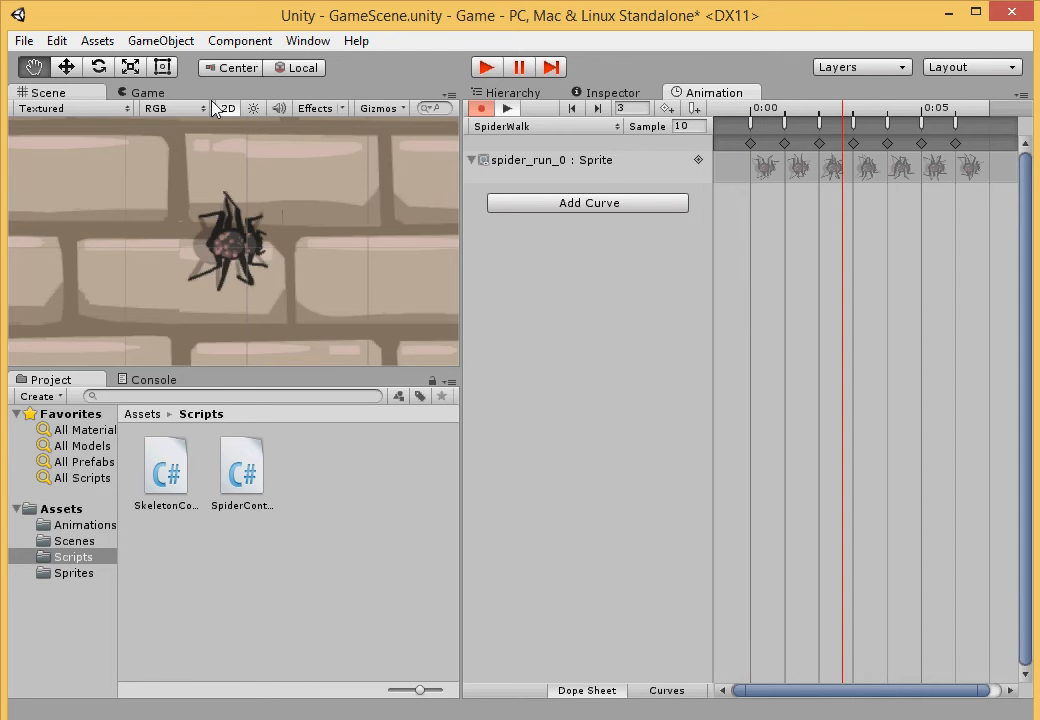
left_click(160, 94)
left_click(48, 92)
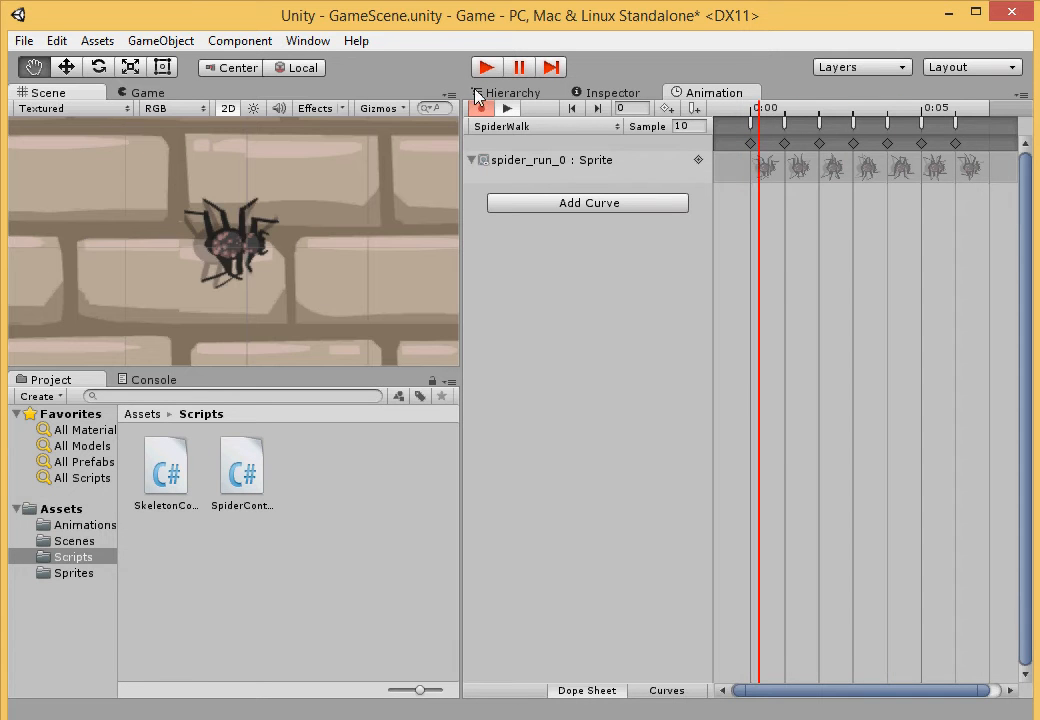
left_click(574, 108)
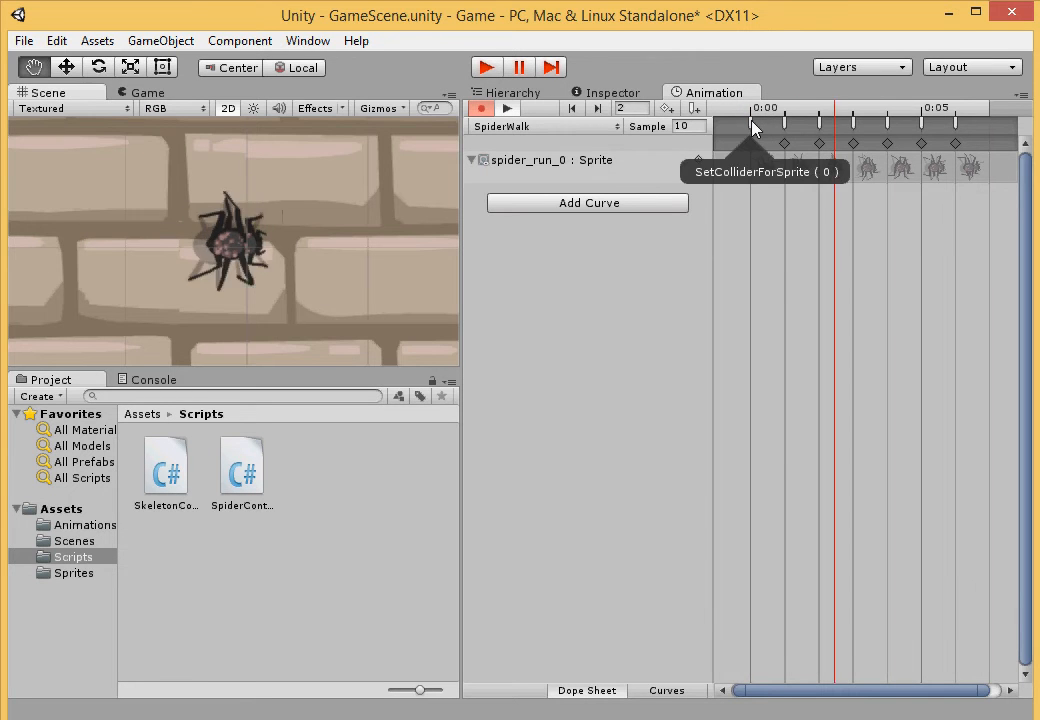
Step: Run the game, pause and resume it to examine the walking spider in the Scene view, and stop the game
left_click(486, 67)
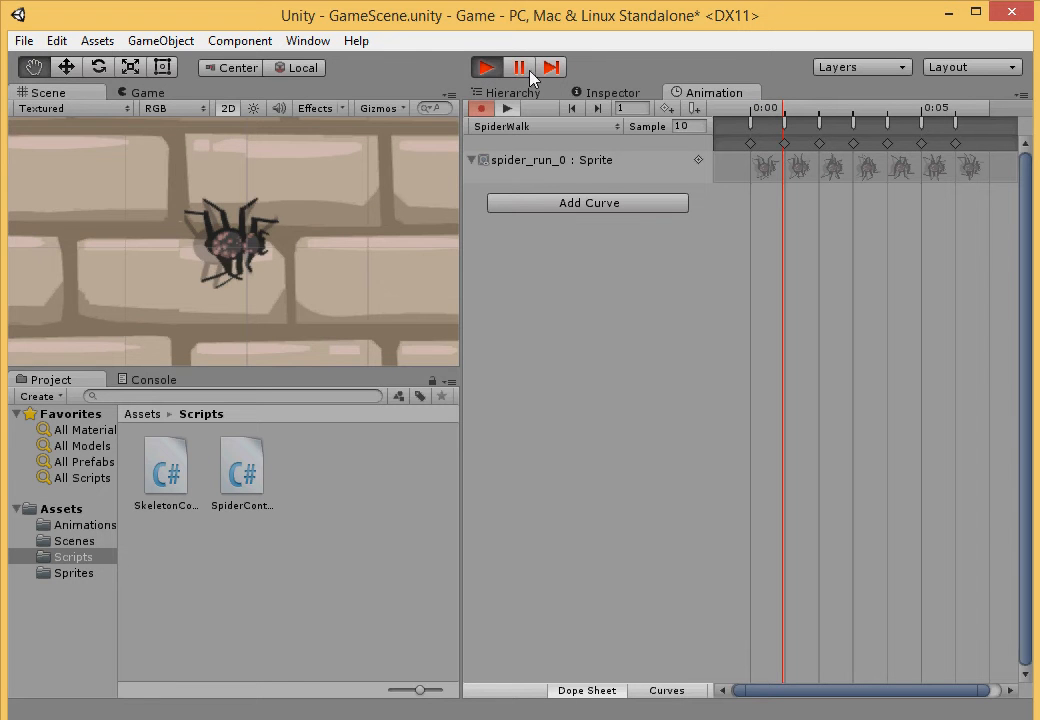
left_click(523, 70)
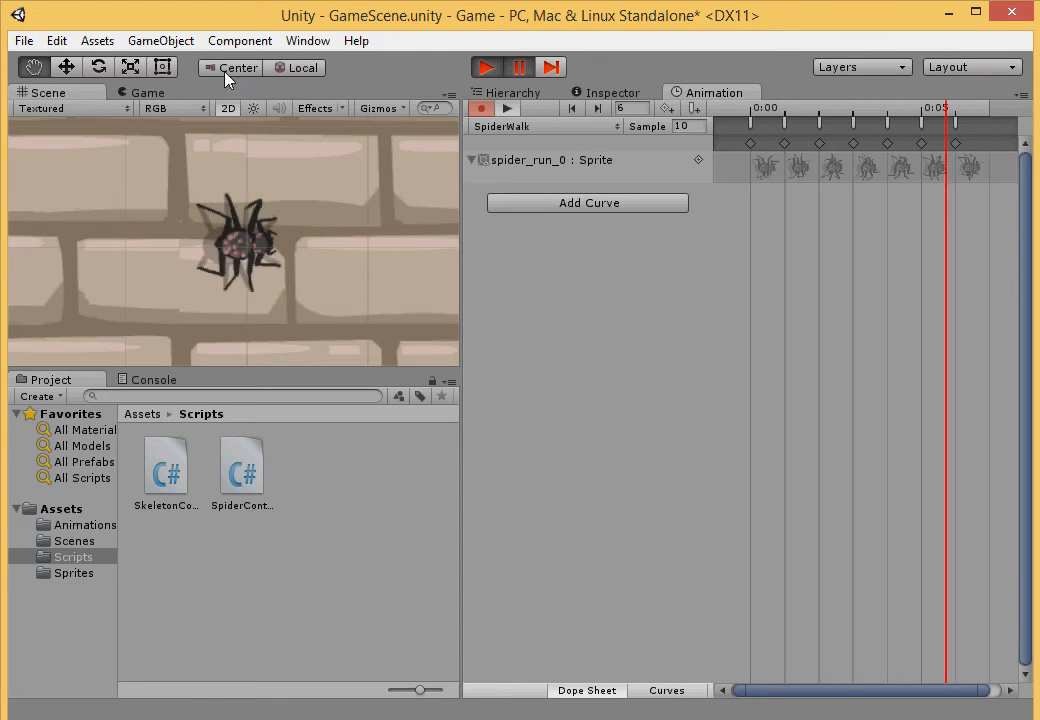
left_click(517, 71)
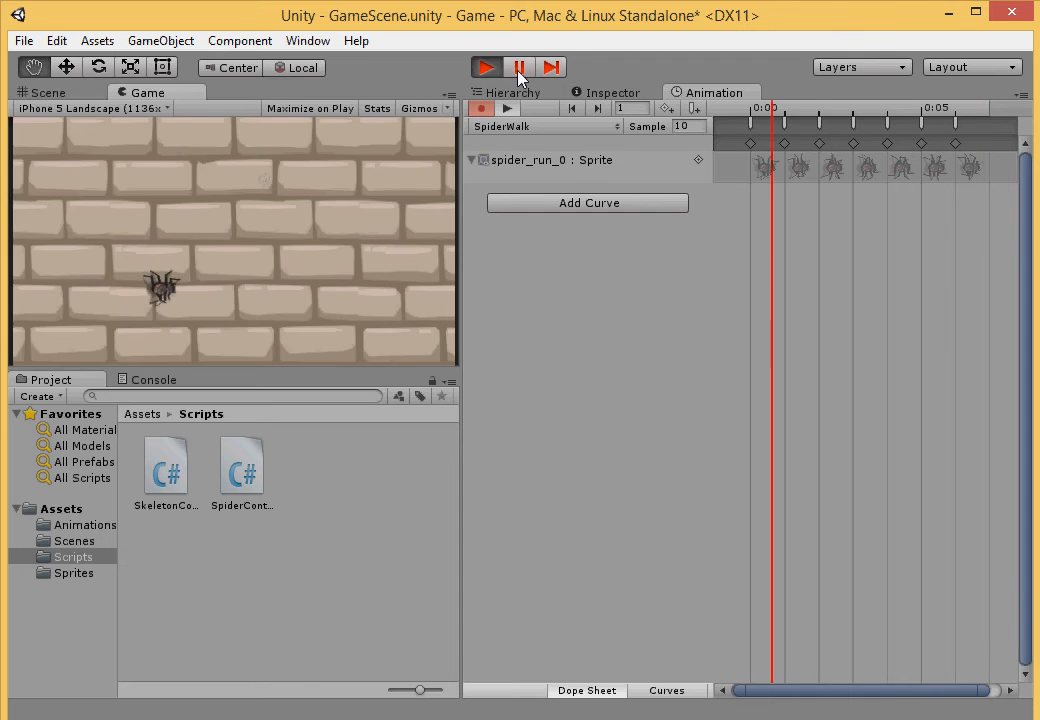
left_click(517, 70)
left_click(507, 108)
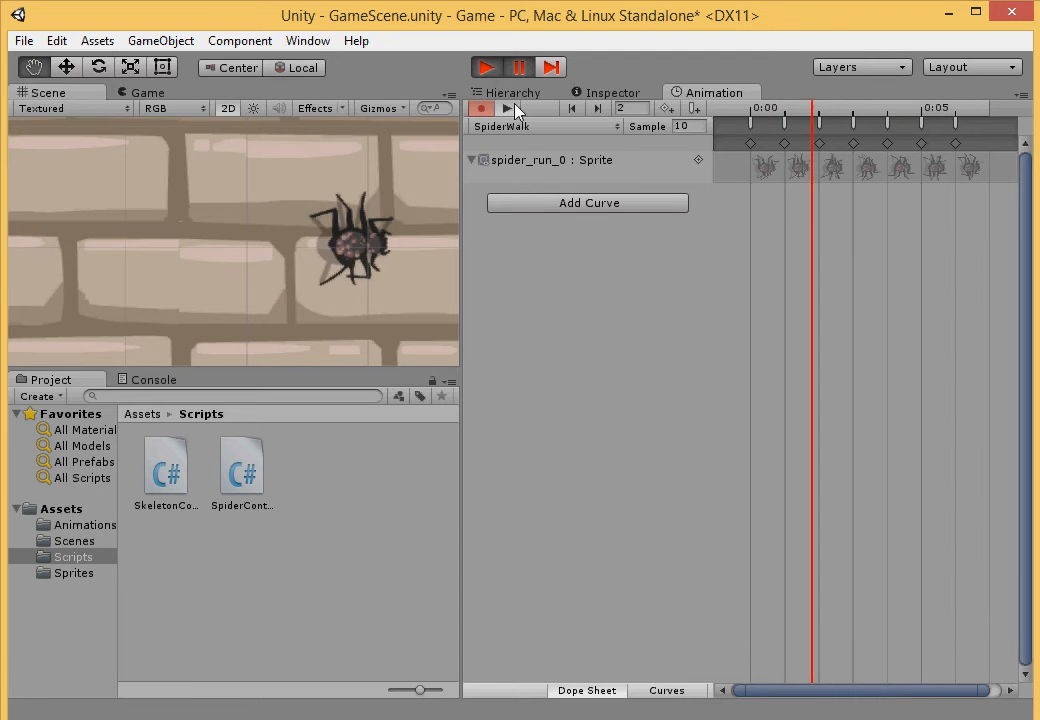
left_click(507, 108)
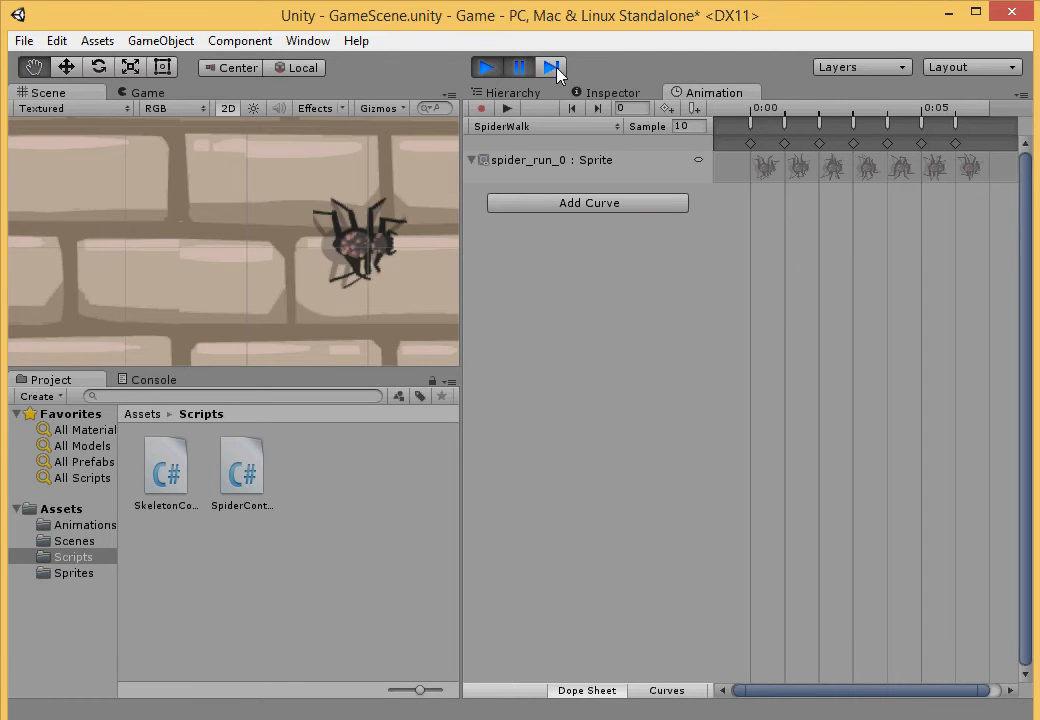
left_click(507, 108)
left_click(507, 108)
left_click(486, 67)
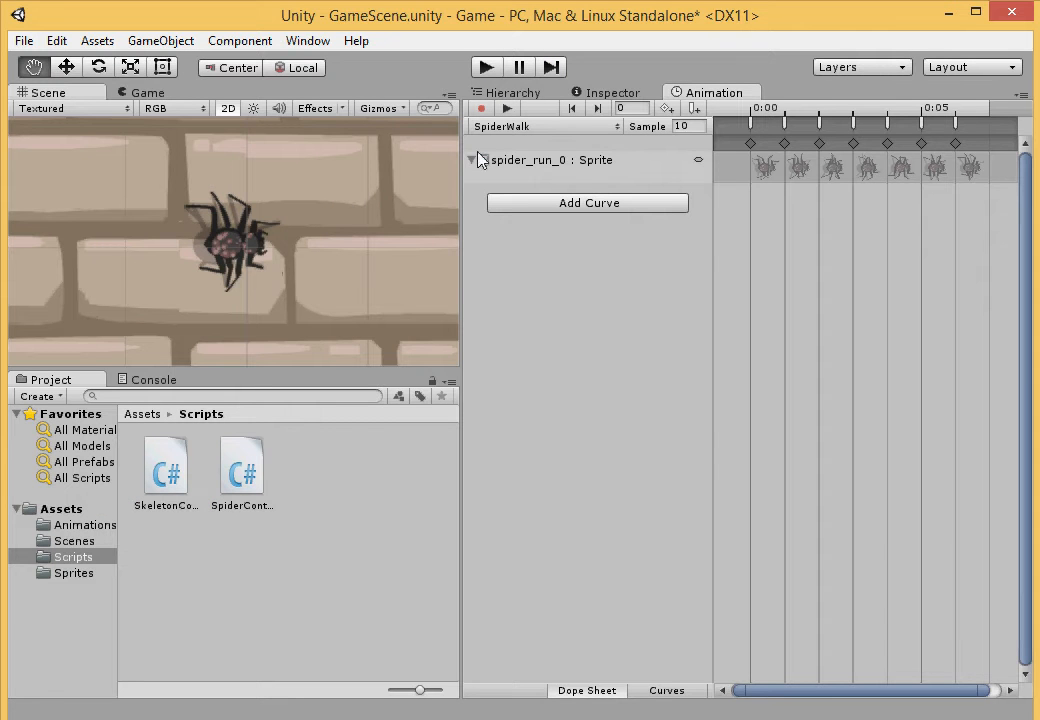
Step: Run and pause the game to examine the spider's SpiderWalk animation in the Scene view, and stop the game
left_click(751, 145)
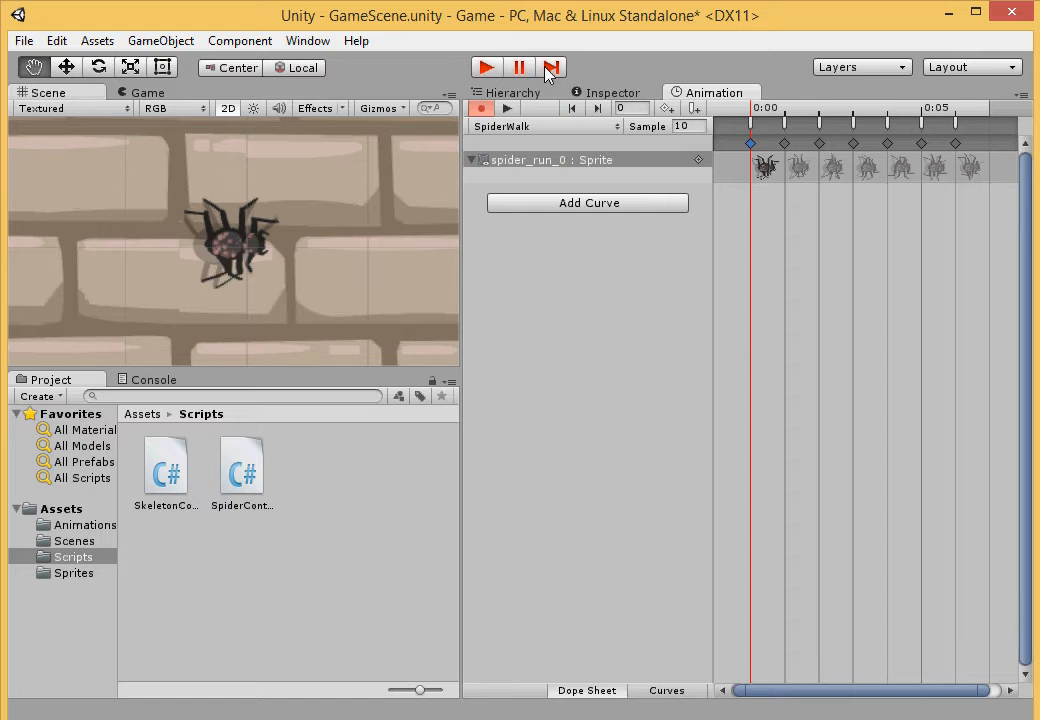
left_click(487, 67)
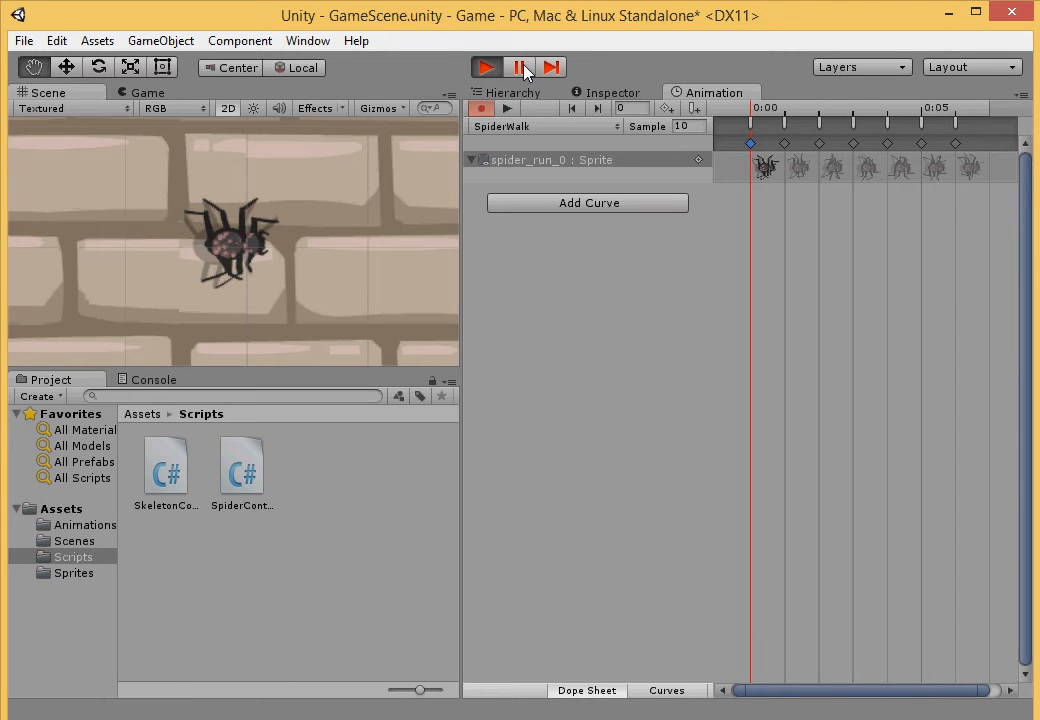
left_click(522, 68)
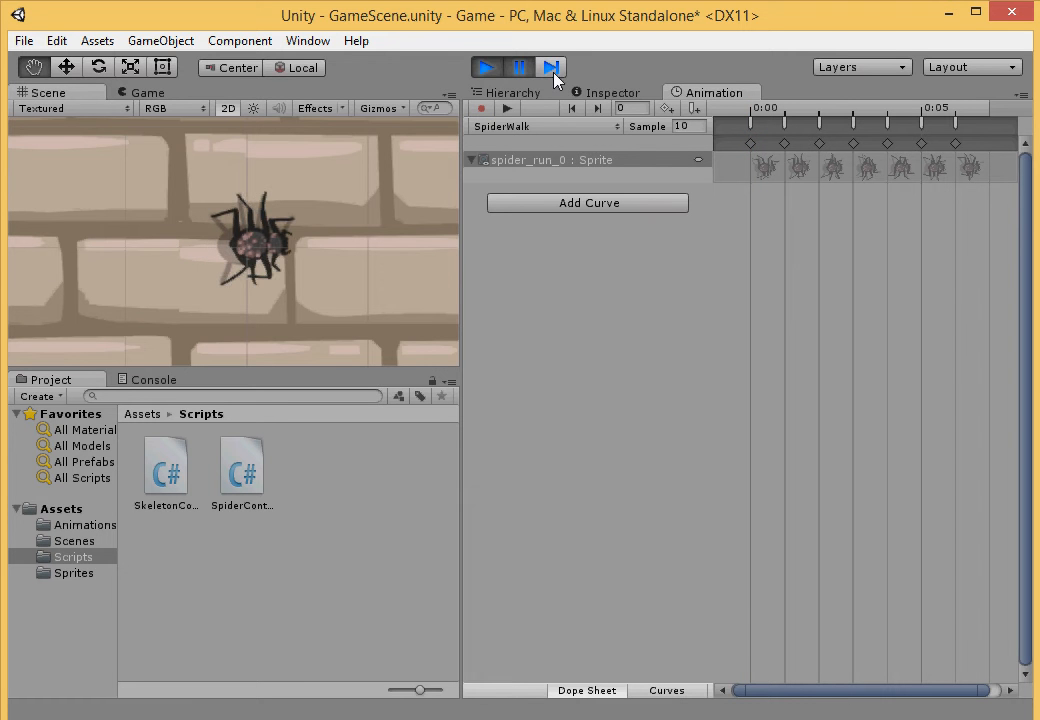
left_click(499, 108)
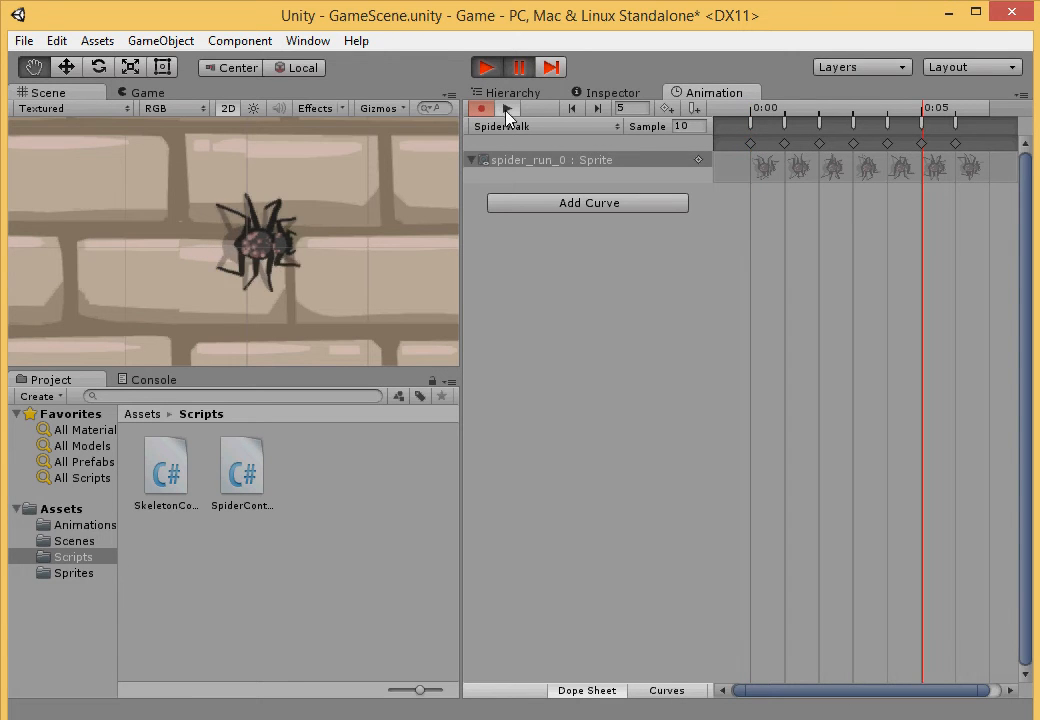
left_click(549, 68)
left_click(497, 70)
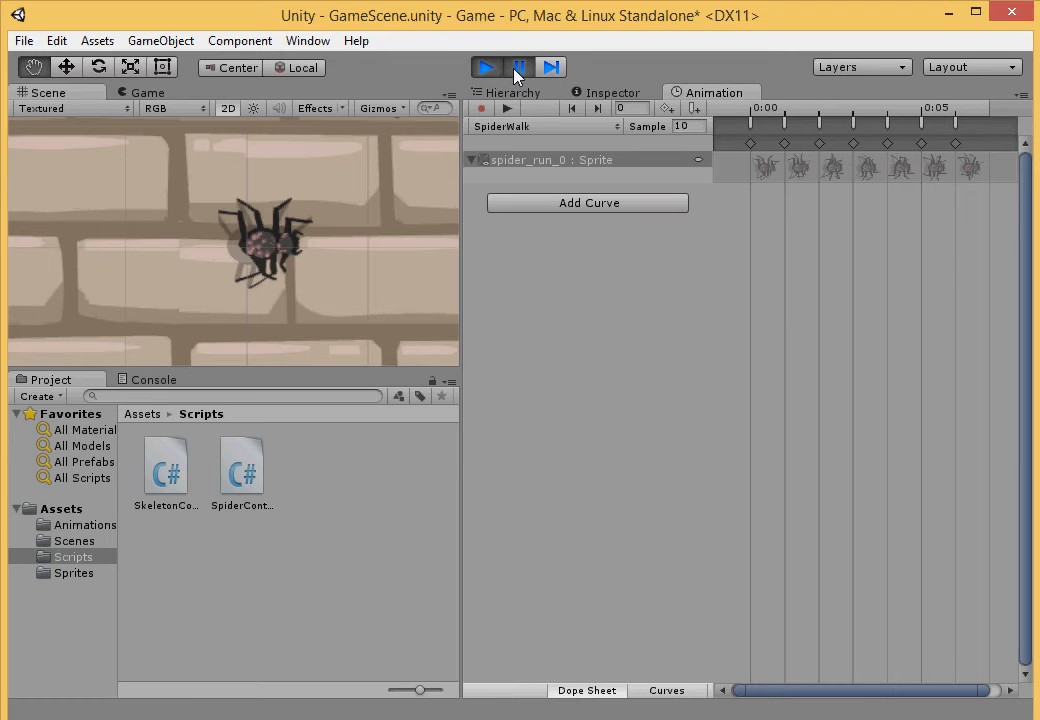
left_click(488, 68)
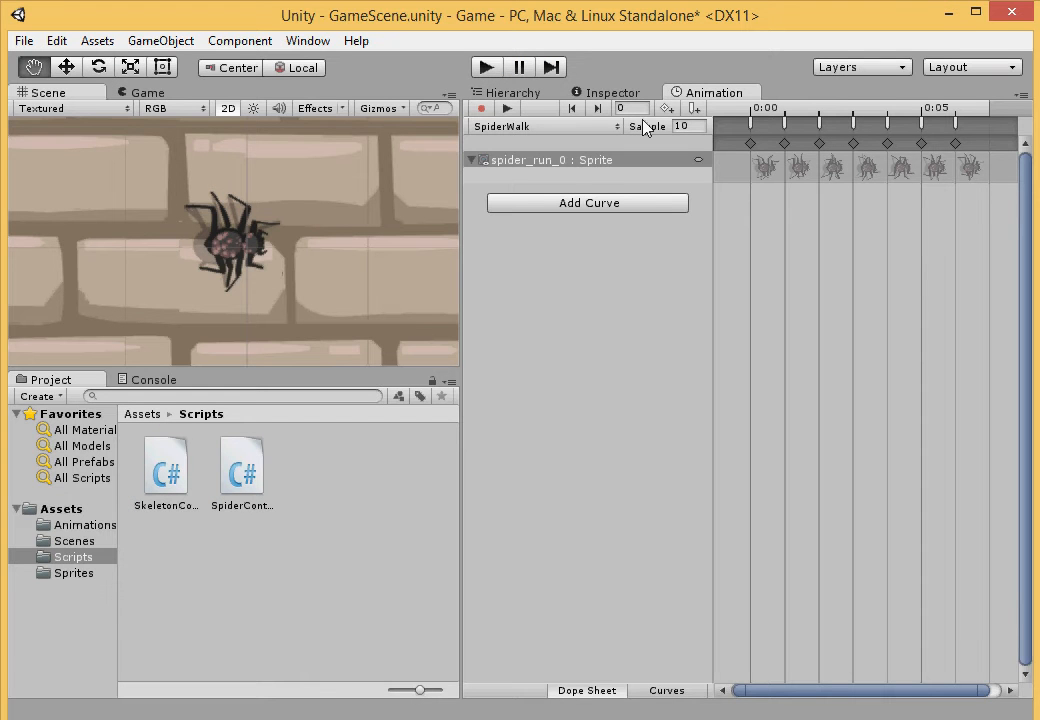
Step: Go through the SpiderWalk keyframes to examine each spider sprite and its collider event, and end the animation preview
left_click(752, 148)
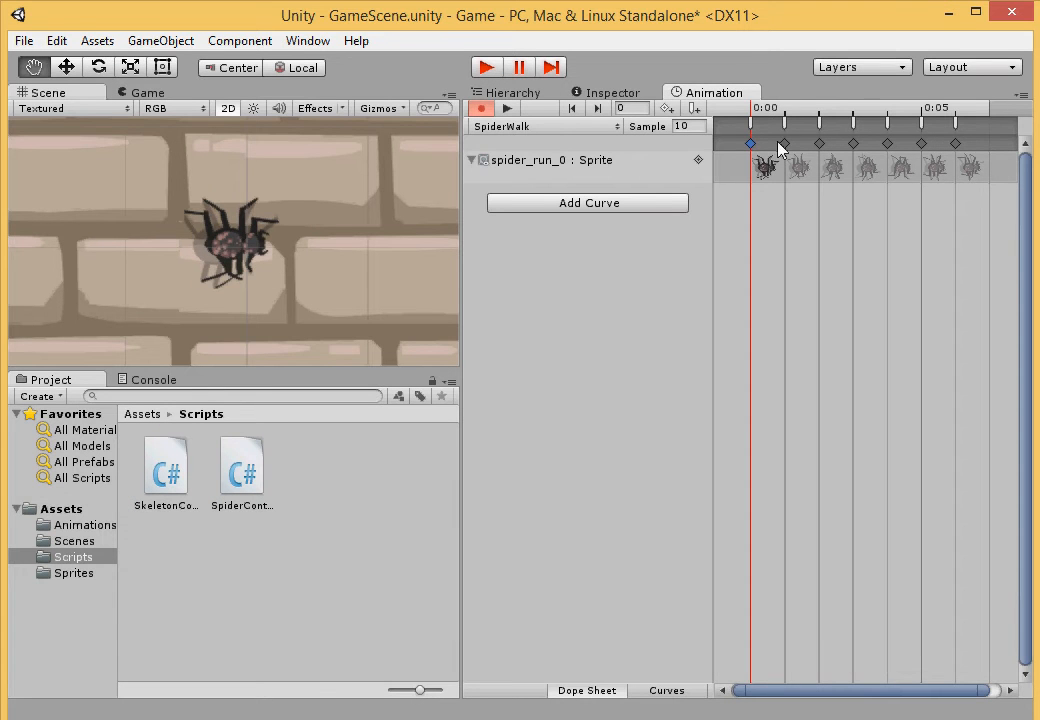
left_click(785, 127)
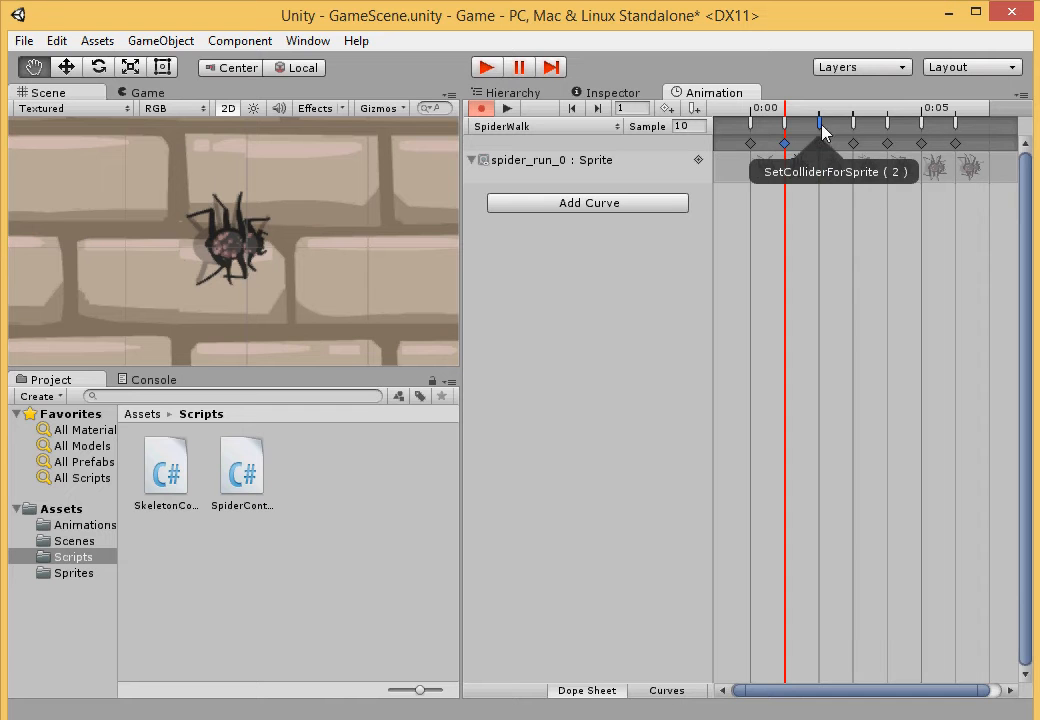
left_click(831, 164)
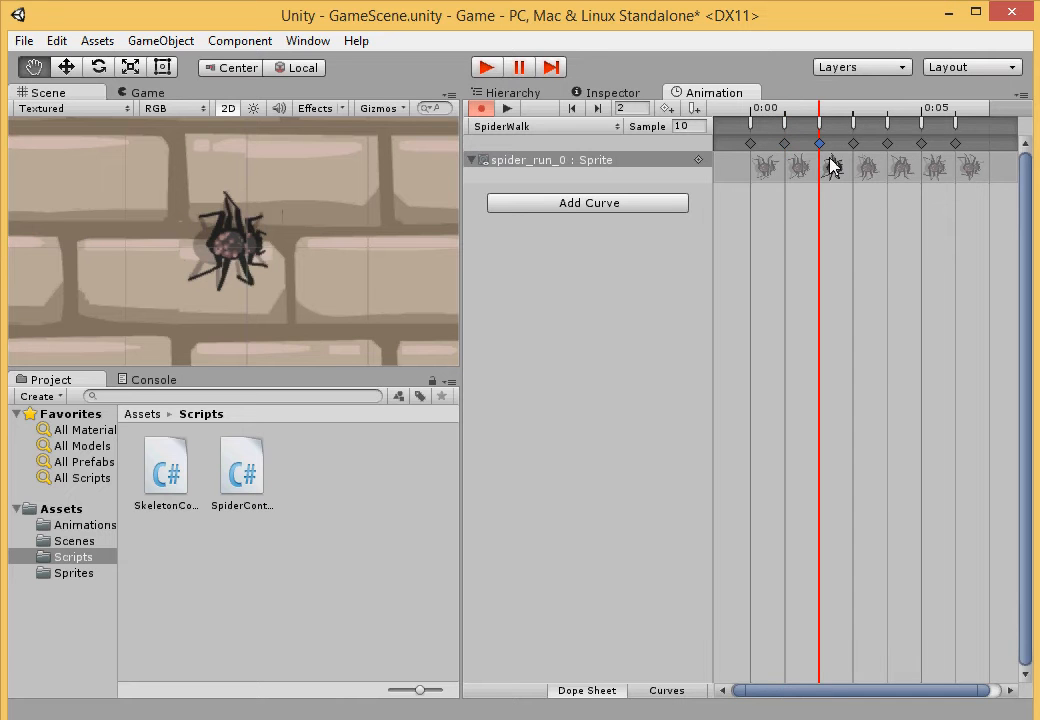
left_click(866, 170)
left_click(900, 167)
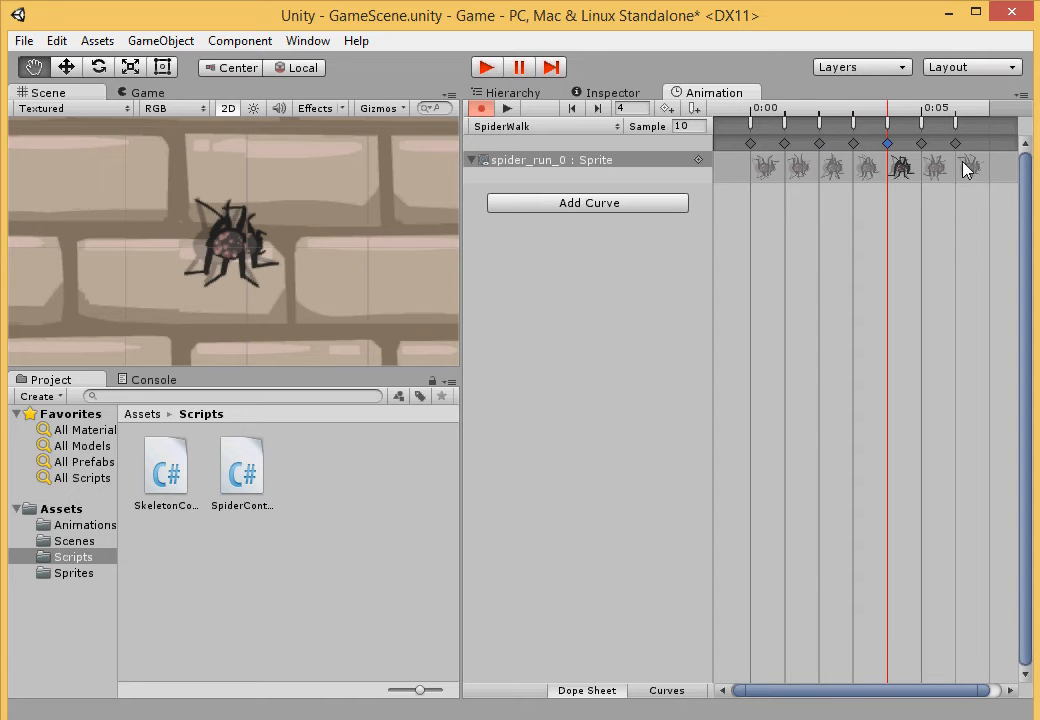
left_click(970, 167)
left_click(934, 167)
left_click(766, 163)
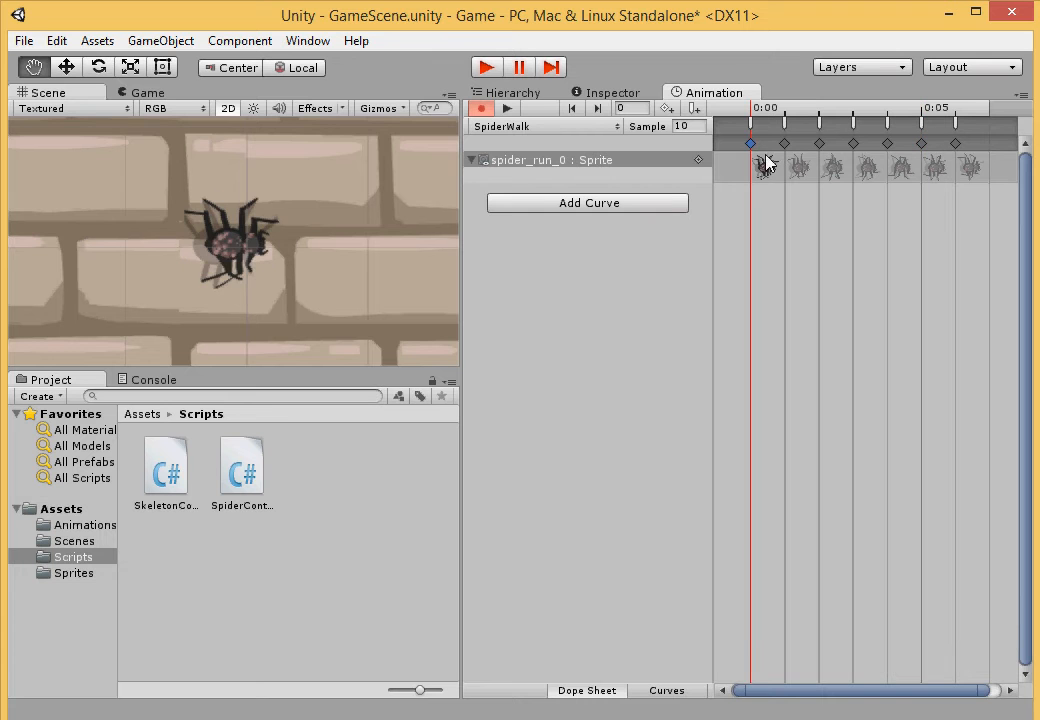
left_click(481, 109)
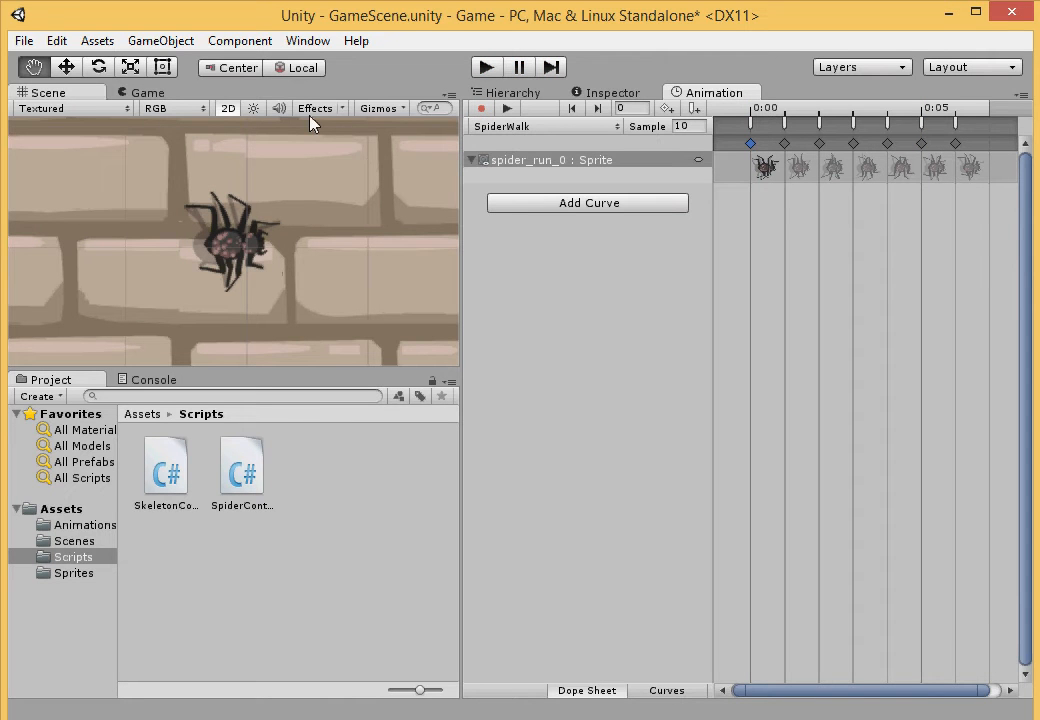
Step: Play the SpiderWalk preview and start the game paused to examine the spider's animation frames
left_click(518, 93)
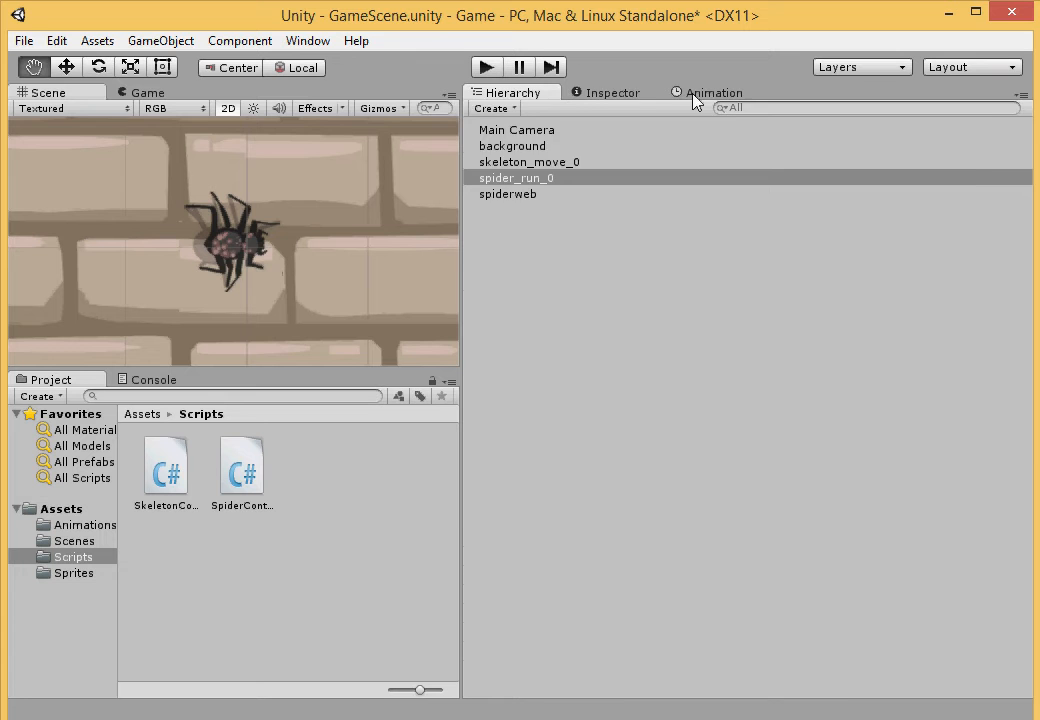
left_click(640, 93)
left_click(694, 96)
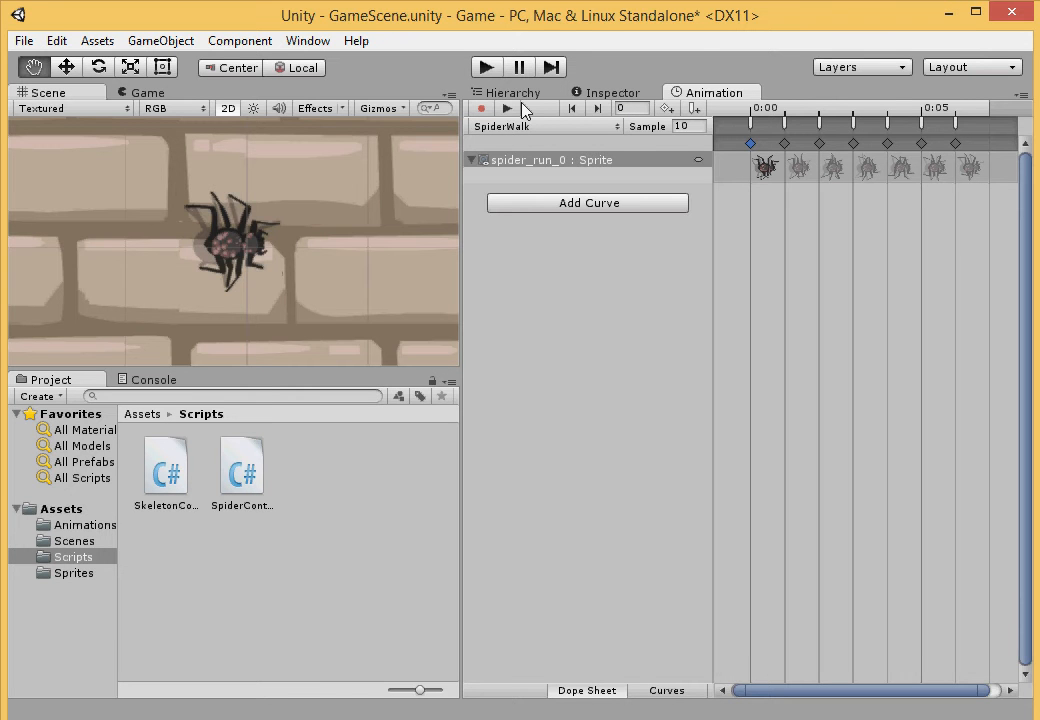
left_click(481, 109)
left_click(506, 109)
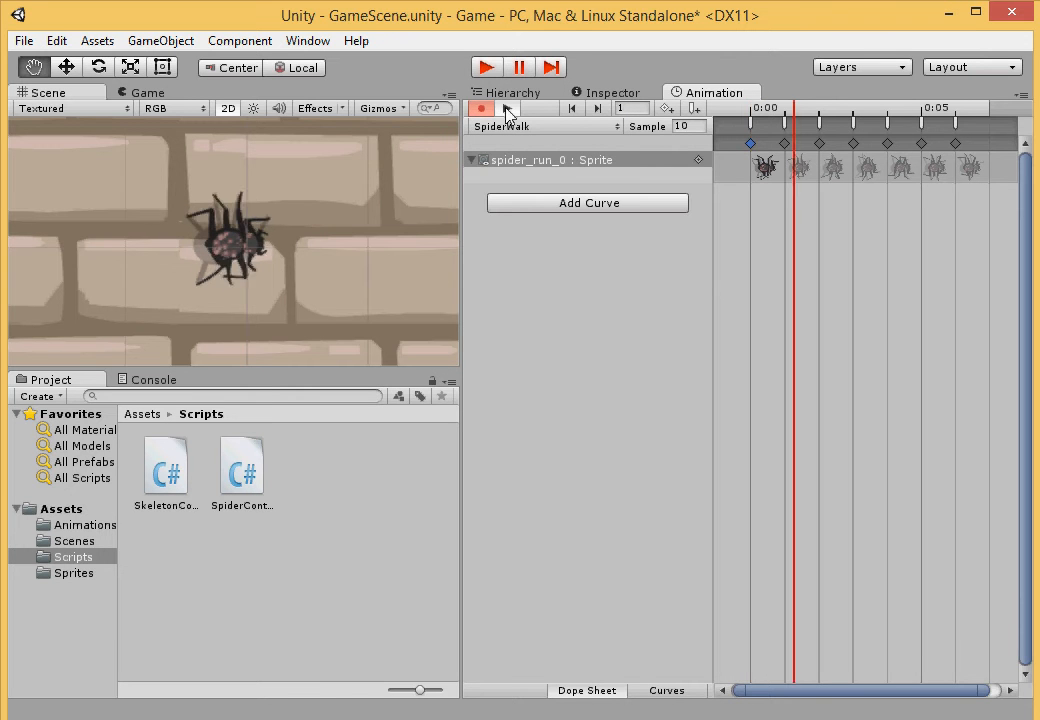
left_click(518, 68)
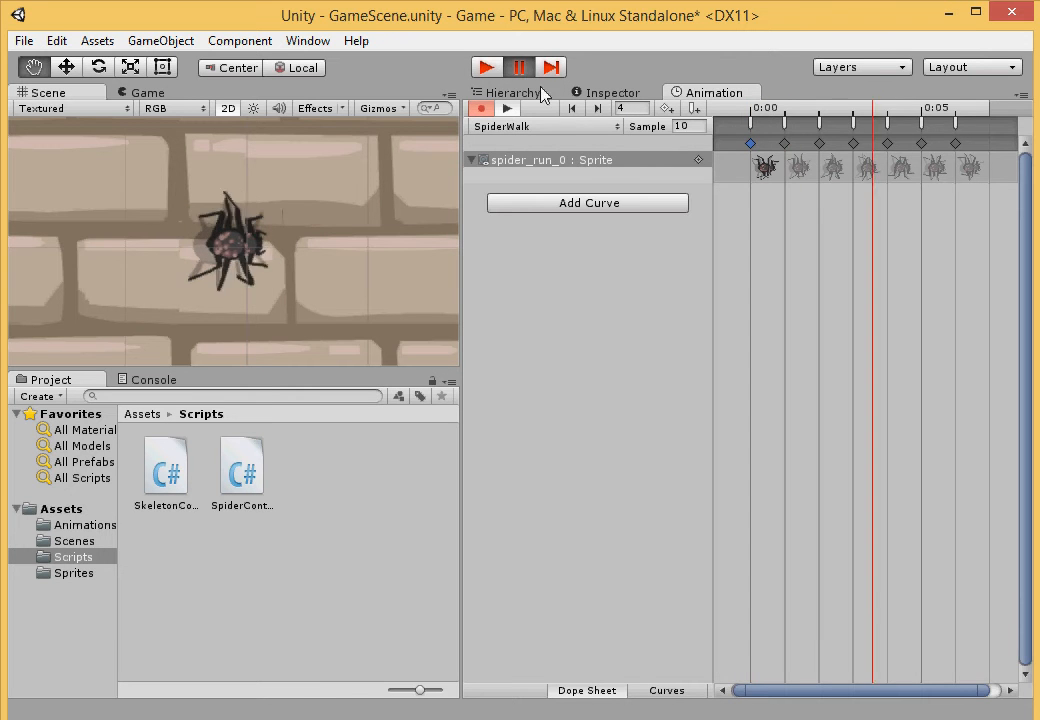
left_click(487, 68)
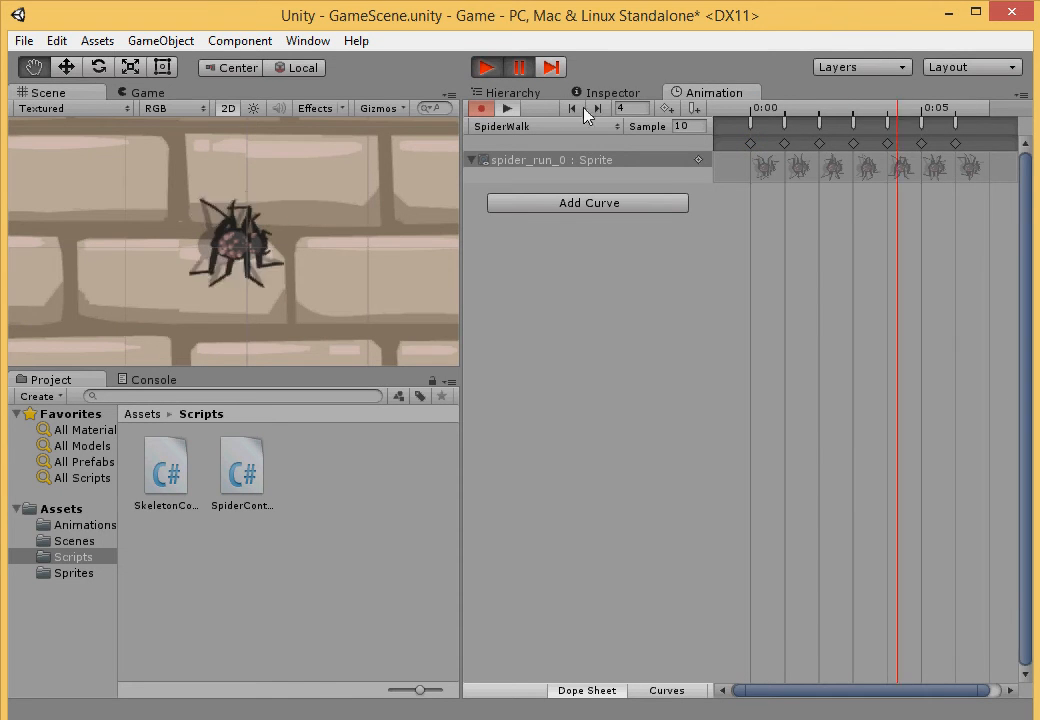
left_click(503, 108)
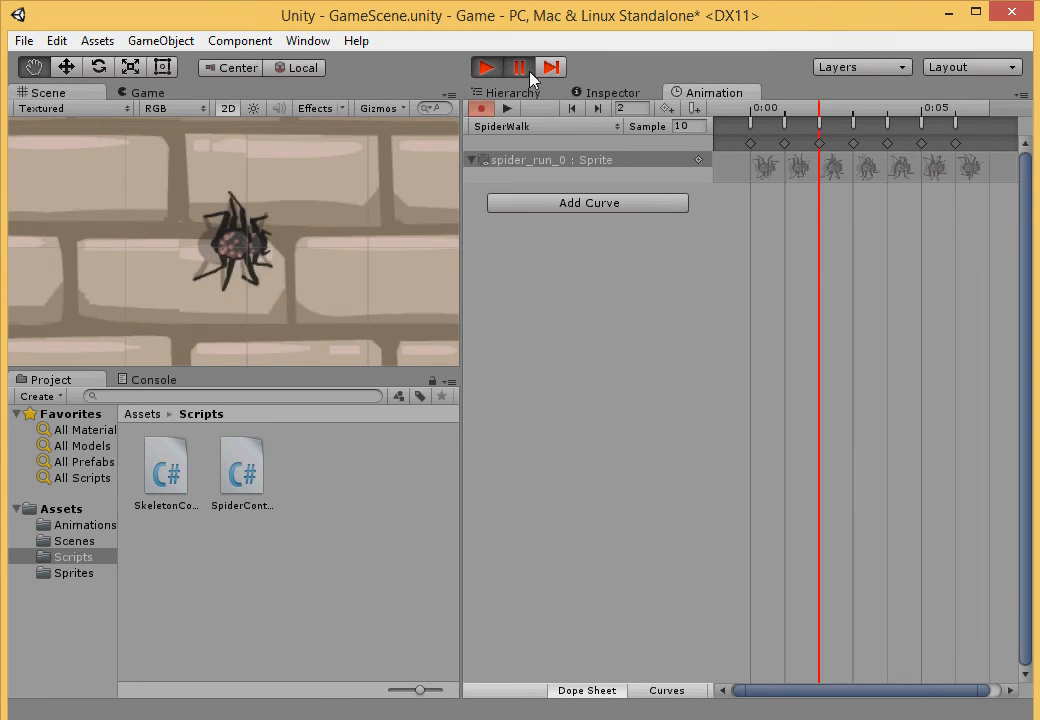
Step: Examine the spider's Colliders array and Polygon Collider 2D components in the paused game, and stop the game
left_click(623, 97)
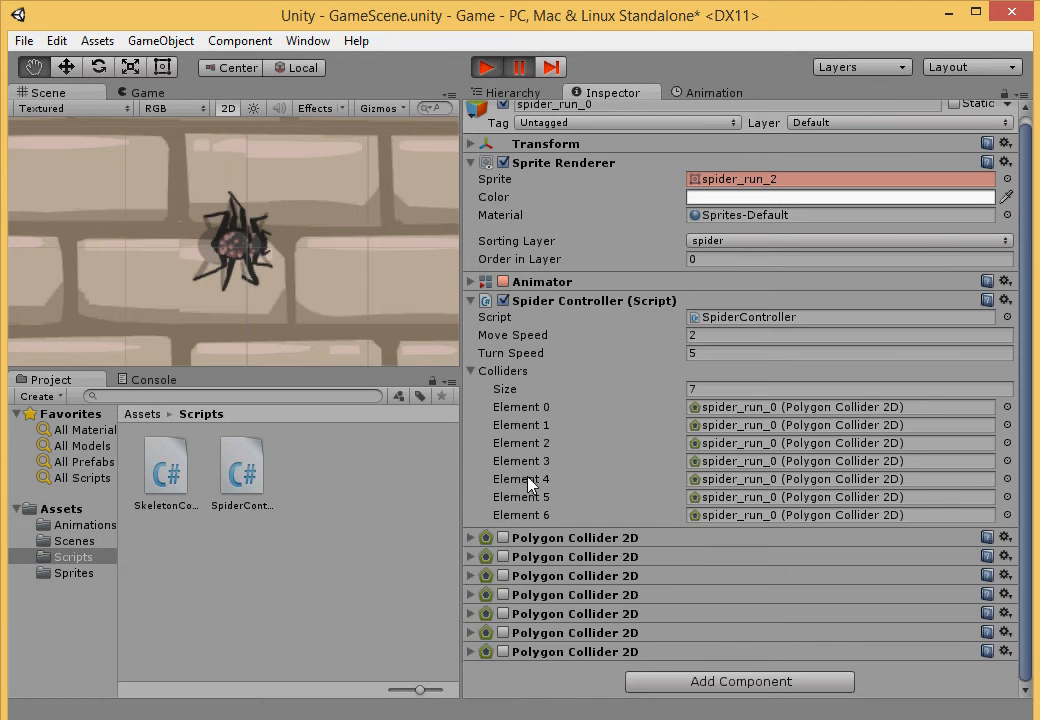
left_click(707, 94)
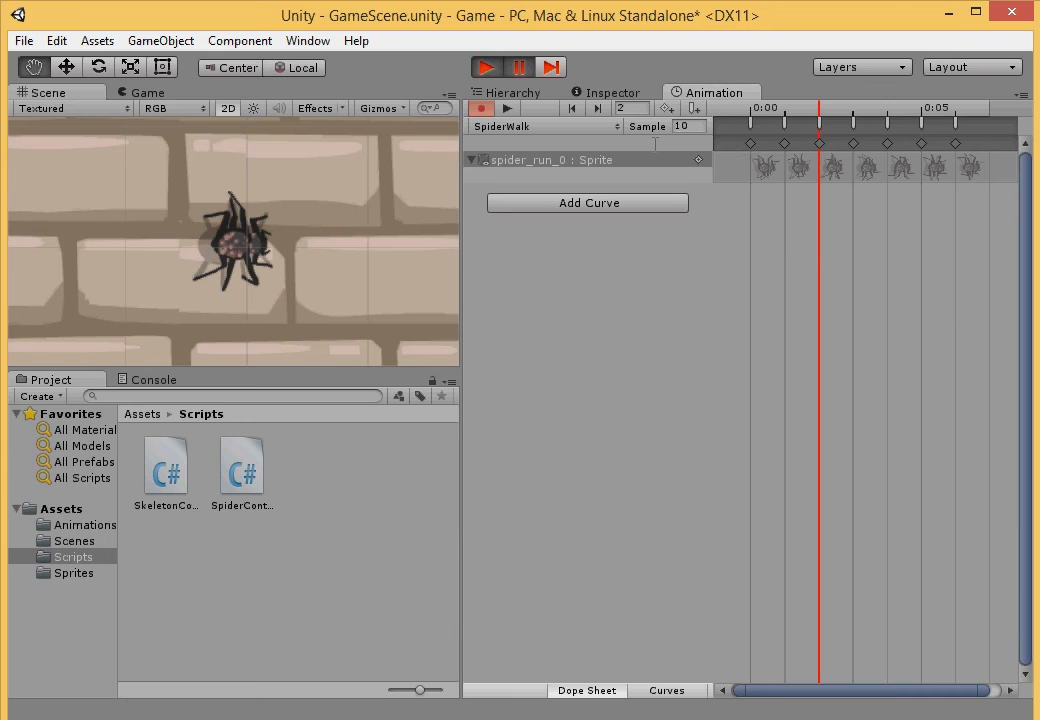
left_click(507, 108)
left_click(482, 108)
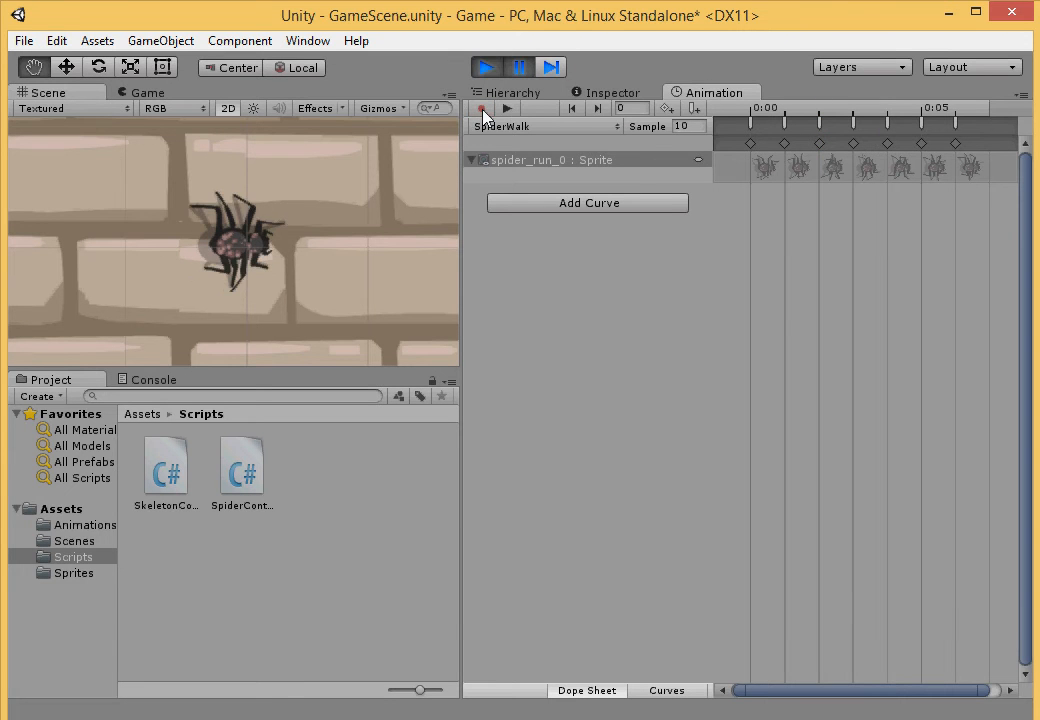
left_click(486, 67)
left_click(486, 67)
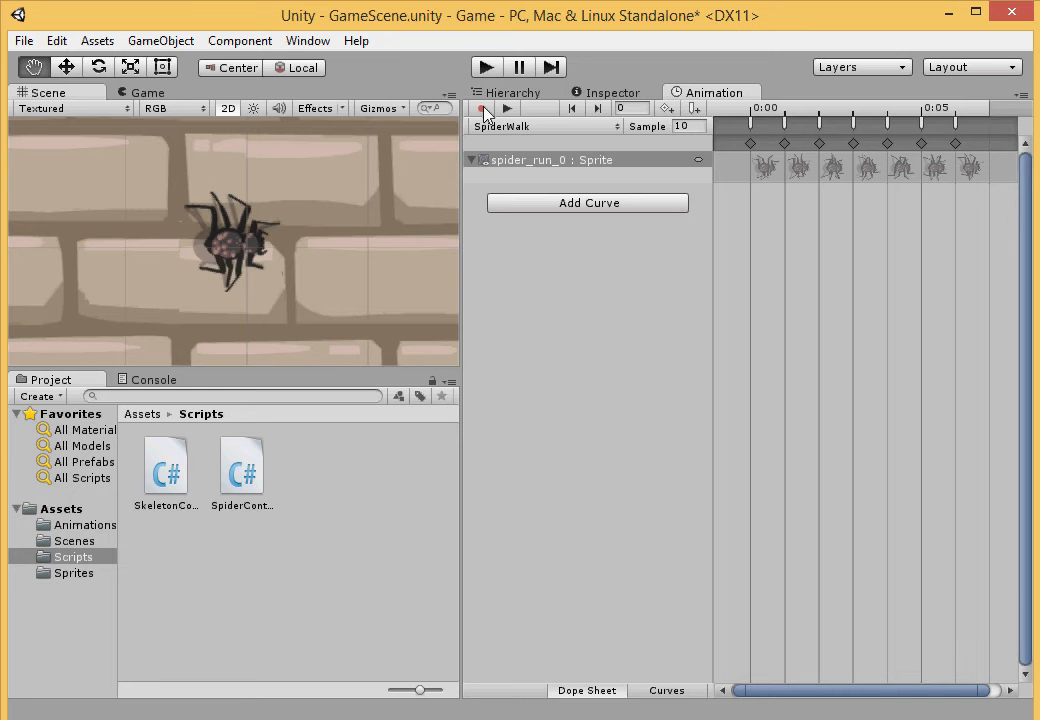
Step: Preview SpiderWalk at frame 2 and examine the spider's first Polygon Collider 2D and the available colliders for Element 0
left_click(483, 109)
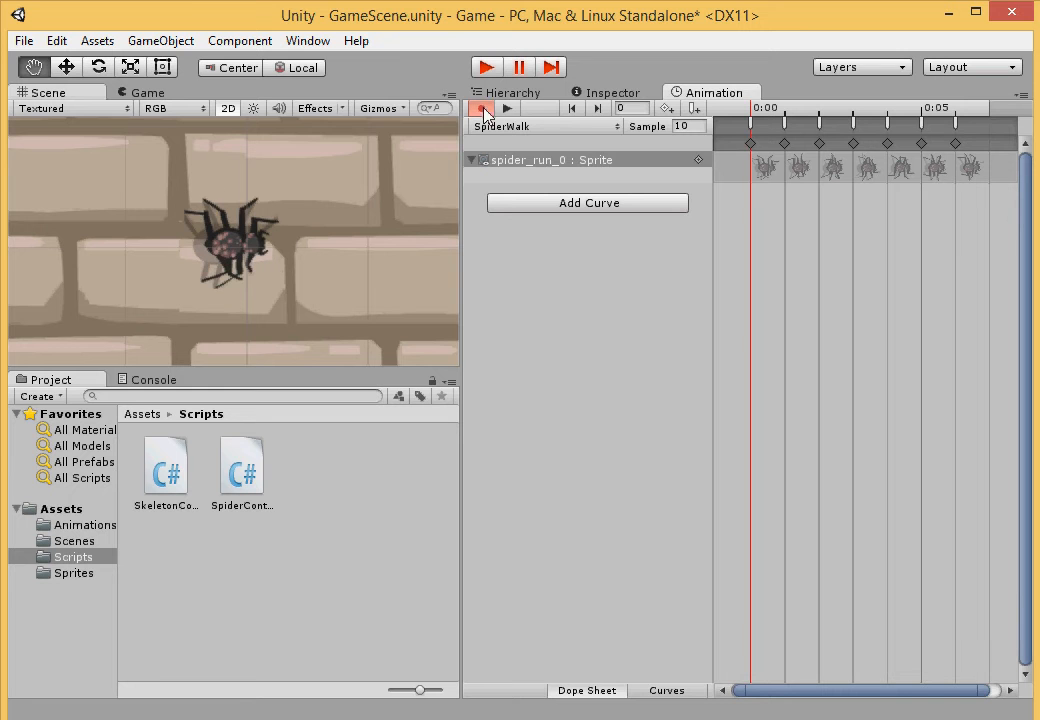
left_click(603, 111)
left_click(604, 111)
left_click(618, 96)
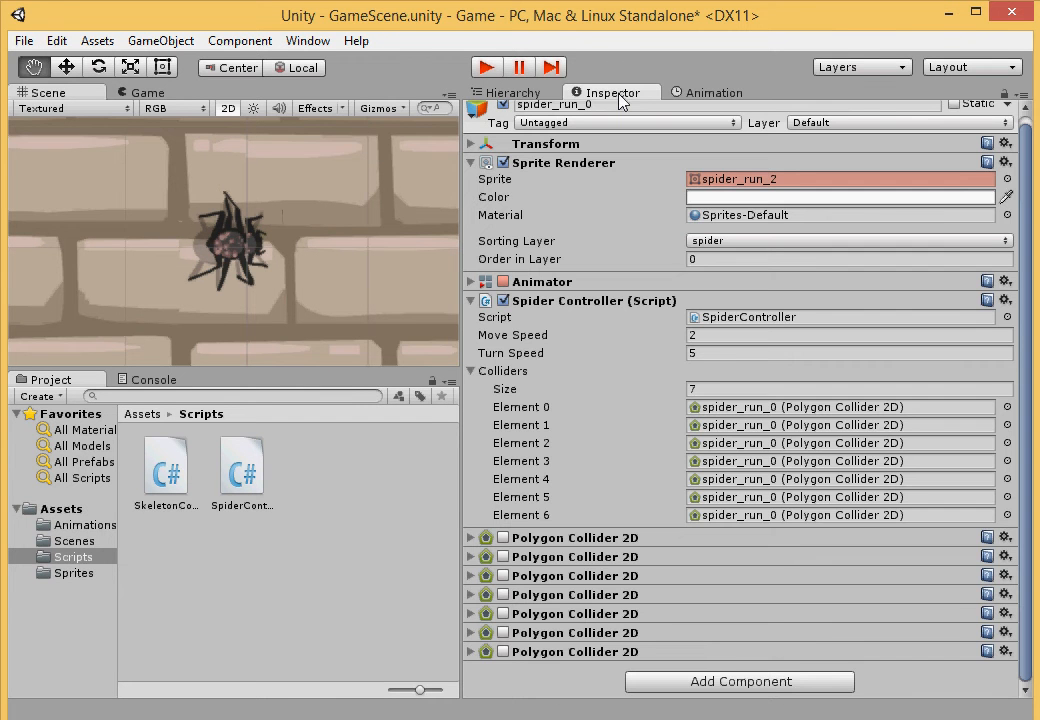
left_click(470, 538)
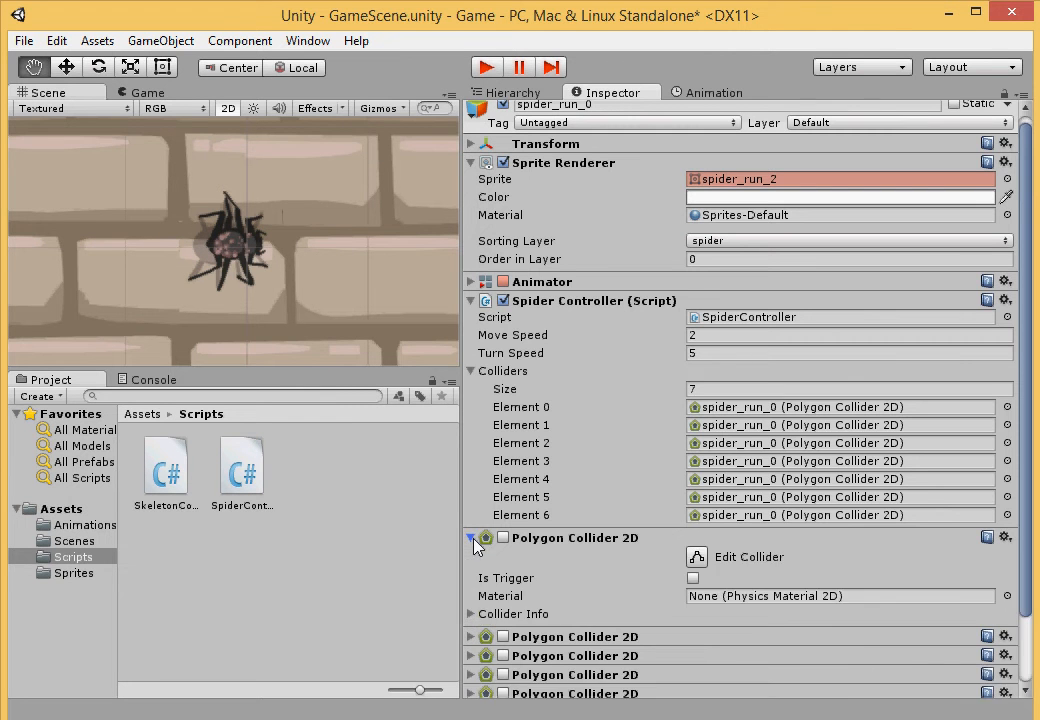
left_click(470, 538)
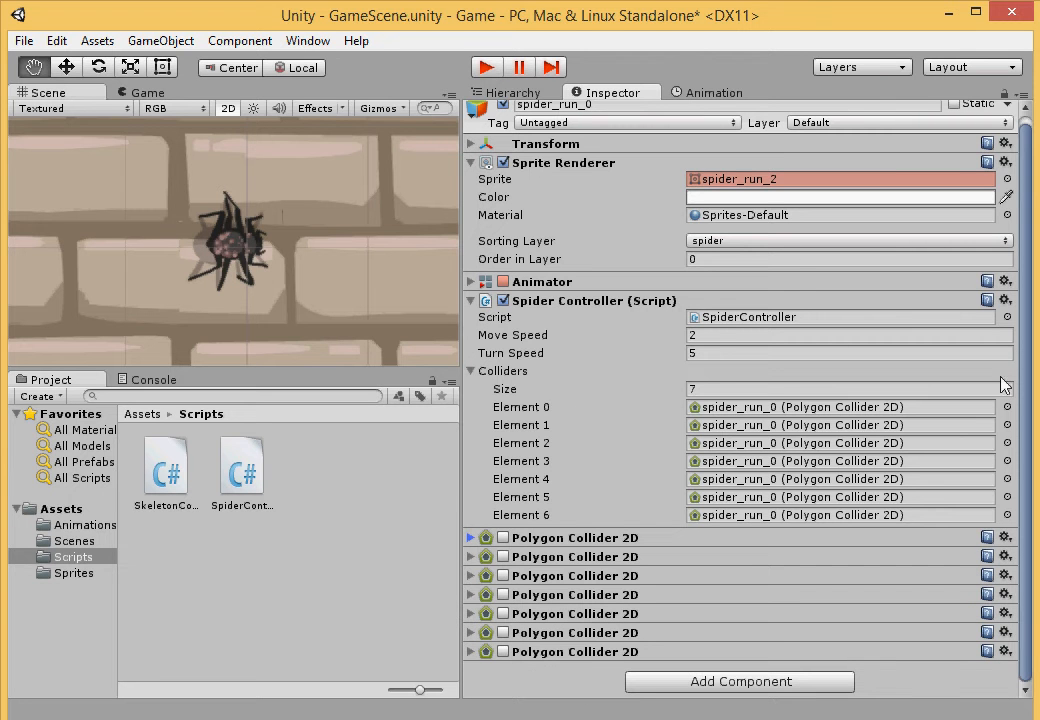
left_click(1007, 407)
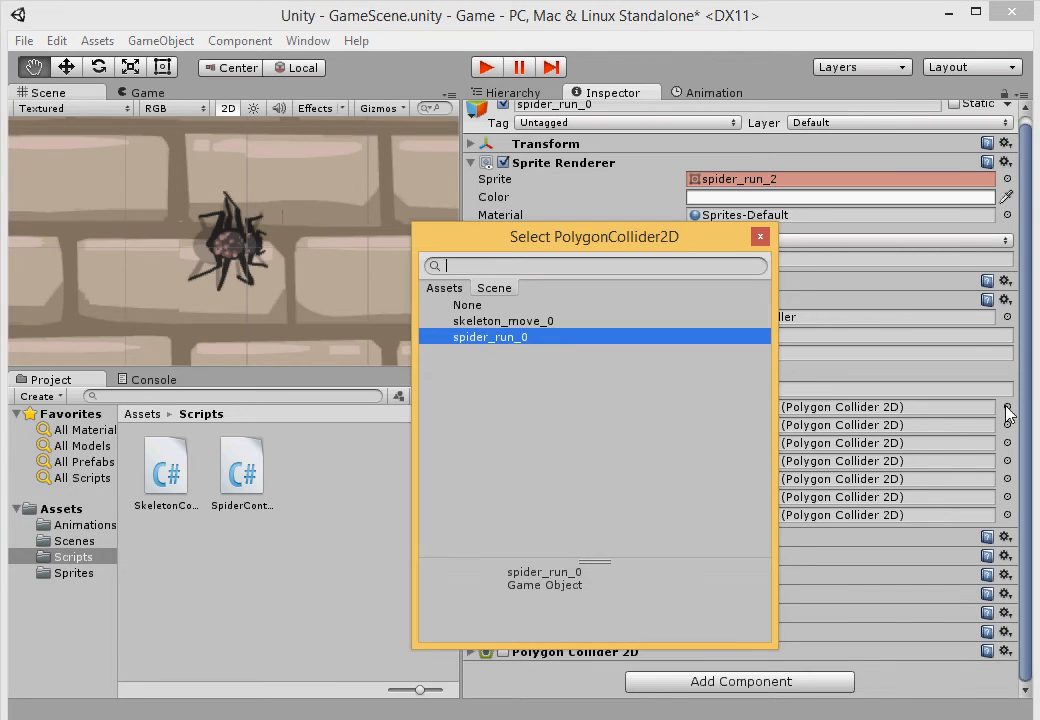
left_click(763, 238)
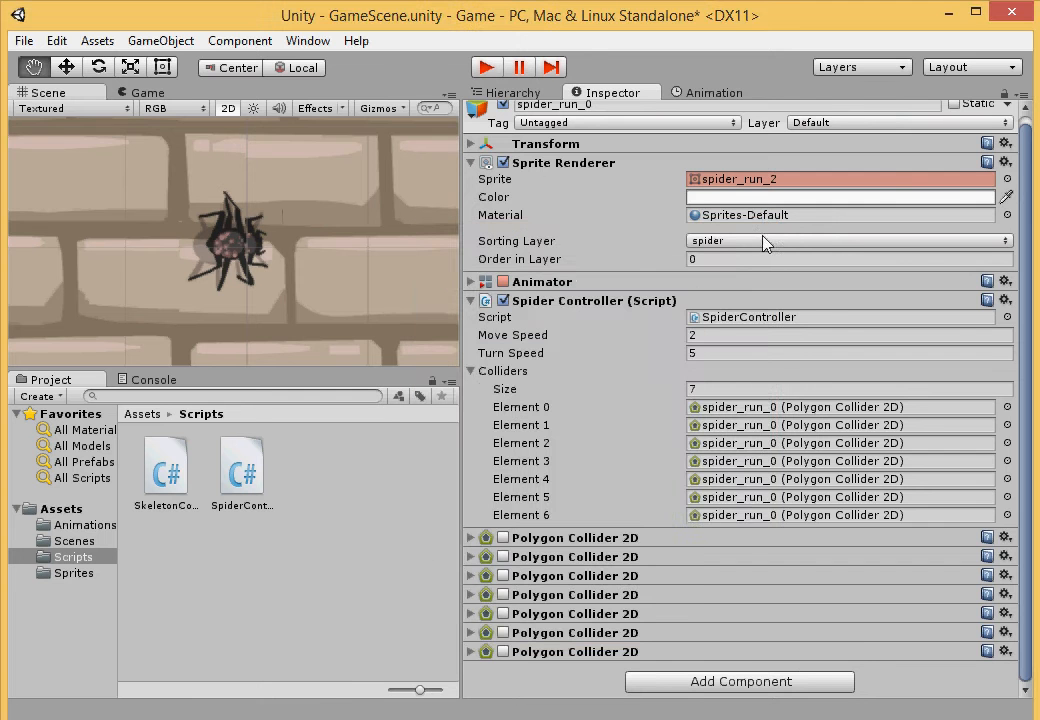
Step: Run the game to watch the spider and skeleton move in the Game view, and stop it
left_click(718, 92)
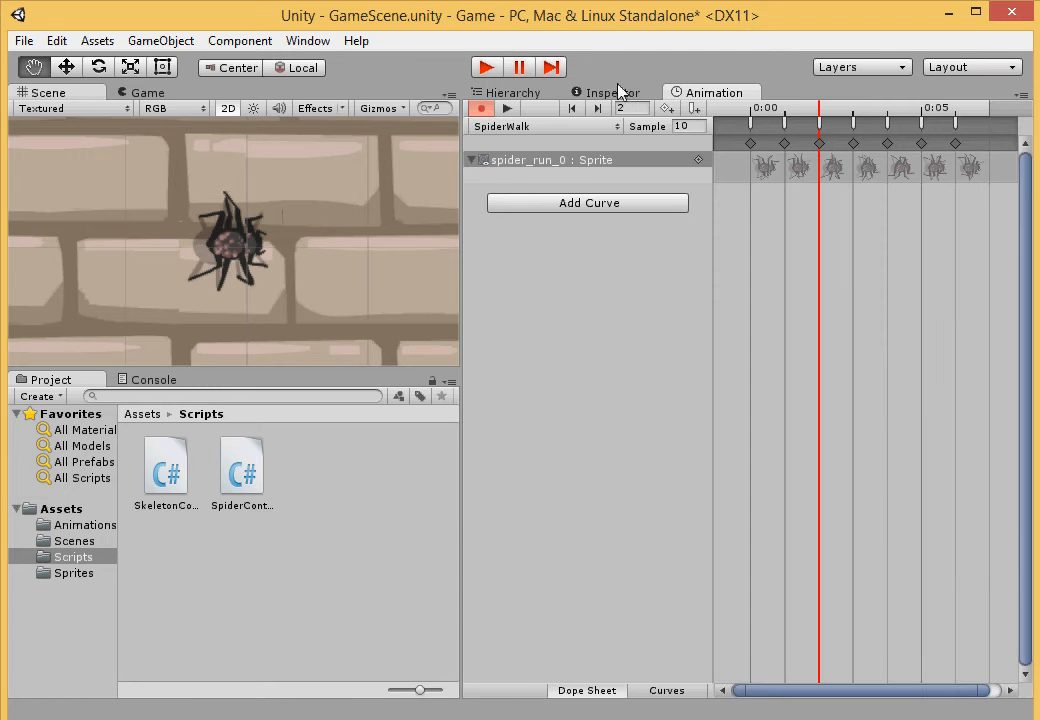
left_click(487, 67)
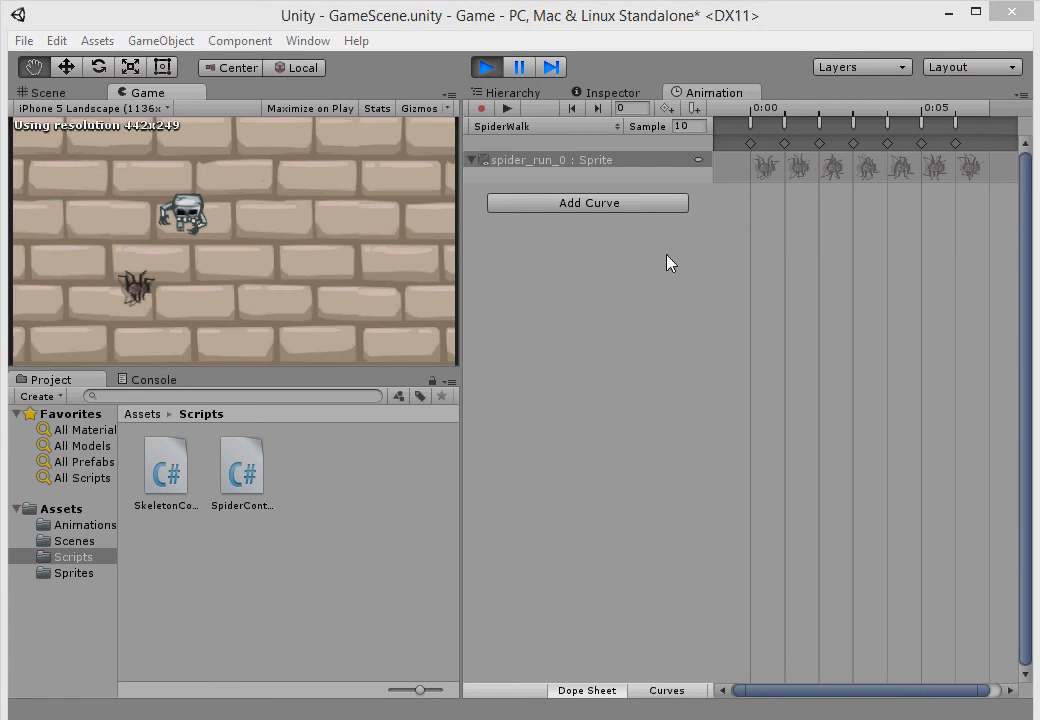
left_click(485, 67)
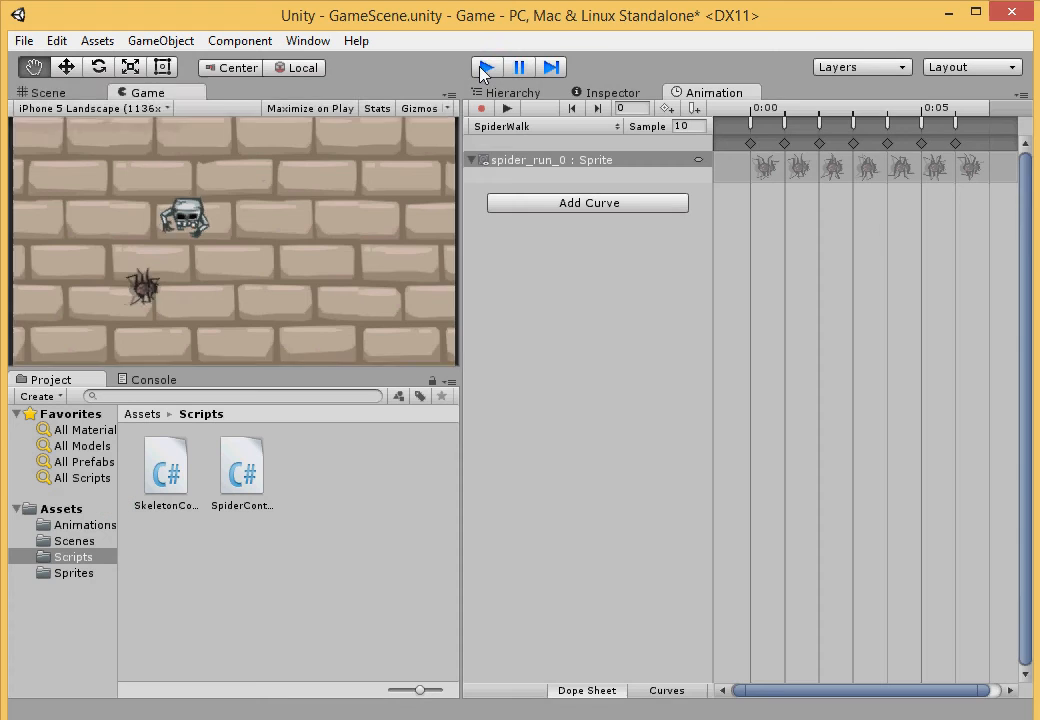
Step: Select the skeleton_move_0 object and open its SkeletonController script in MonoDevelop
left_click(522, 94)
left_click(518, 165)
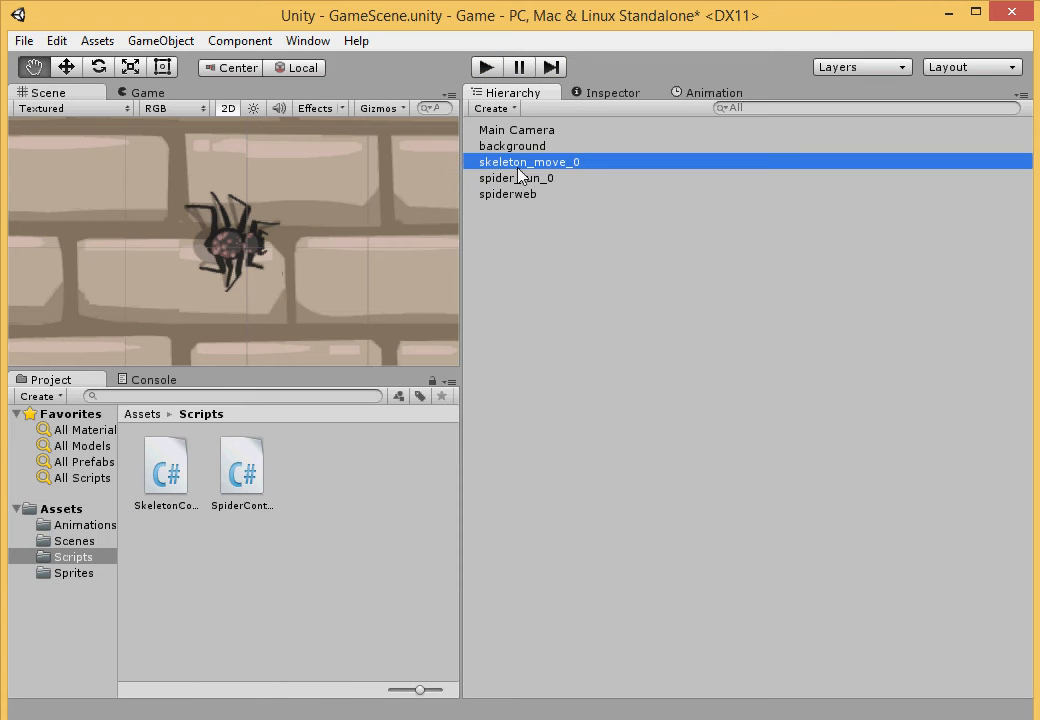
left_click(607, 94)
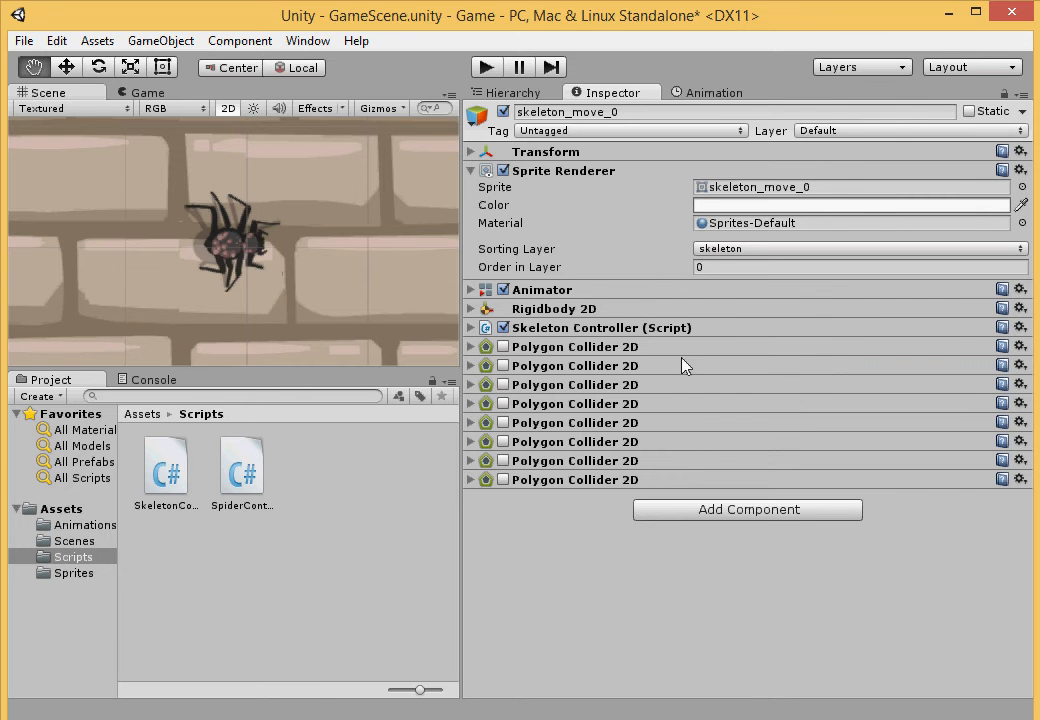
left_click(543, 330)
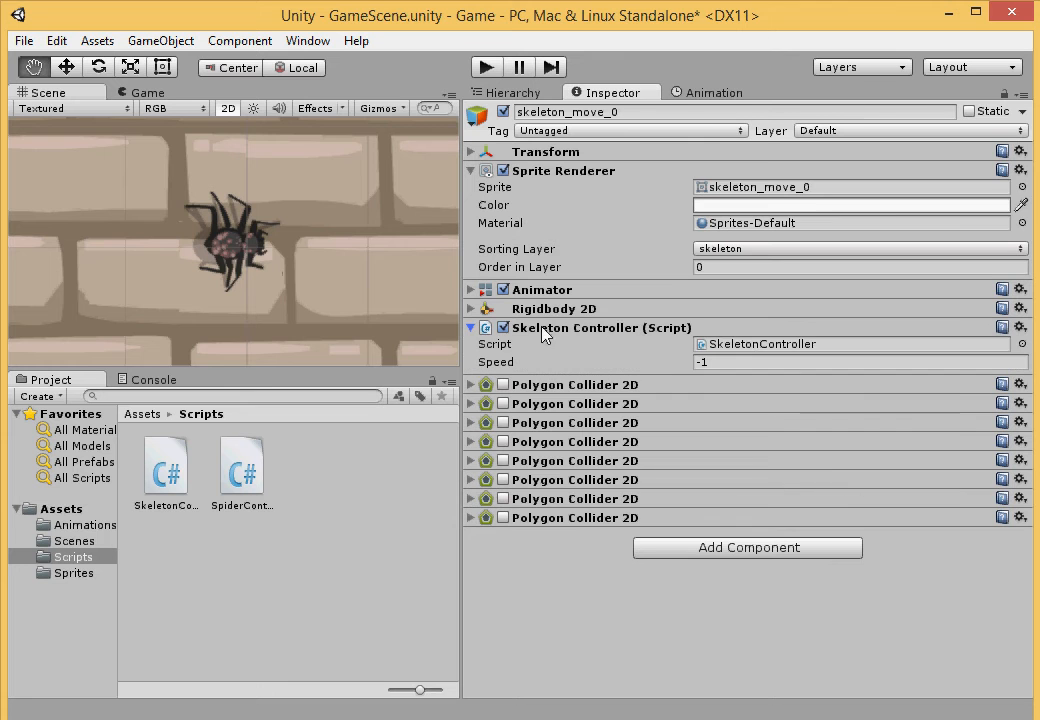
left_click(746, 346)
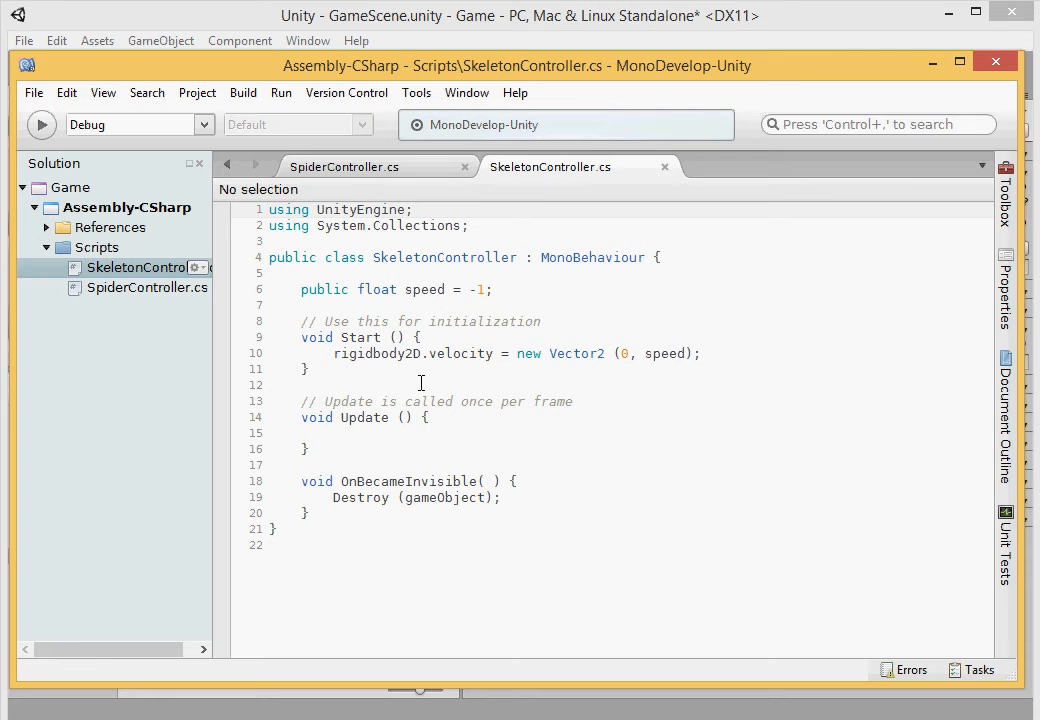
Step: Add a public SetColliderForSprite(int spriteNum) method below Start that disables the current collider, sets currentColliderIndex to spriteNum, and enables that collider
left_click(301, 385)
key("Return")
key("Return")
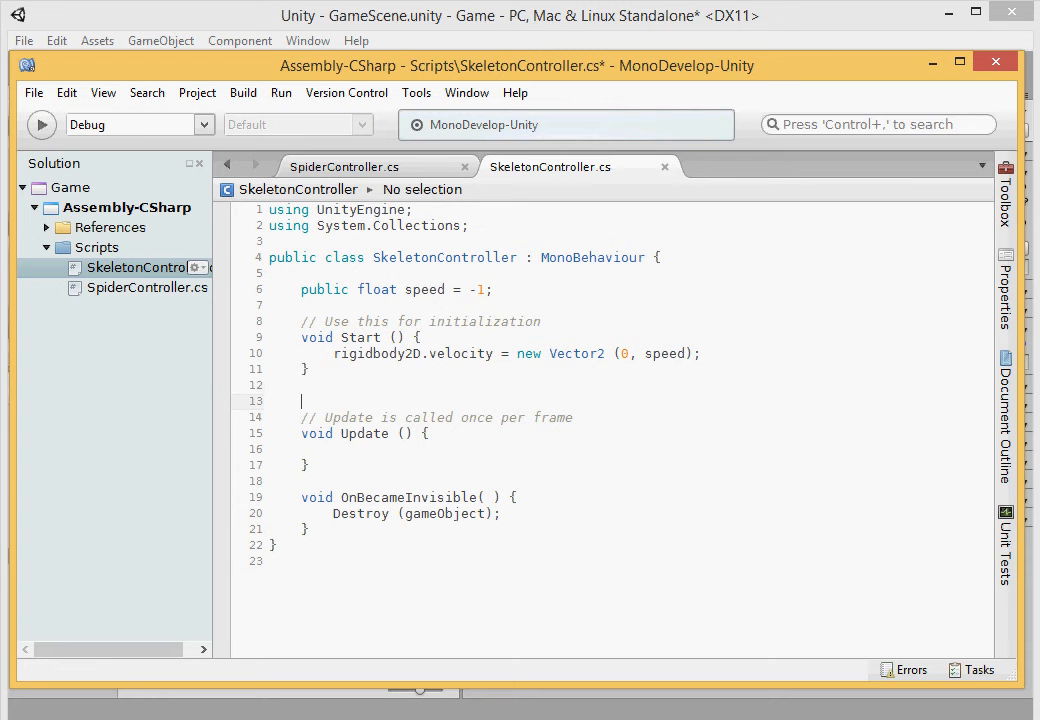
key("Up")
type("public void SetColliderForSprite(int spriteNum) { \t\tcolliders[currentColliderIndex].enabled = false; \t\tcurrentColliderIndex = spriteNum; \t\tcolliders[currentColliderIndex].enabled = true; \t}")
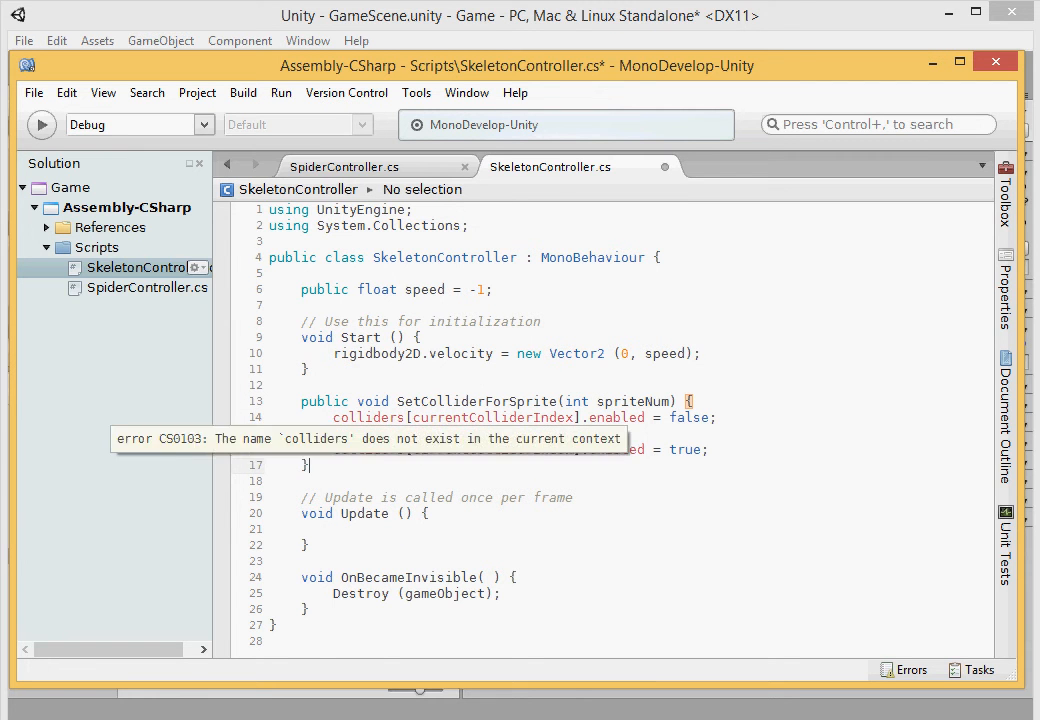
Step: Declare a serialized private PolygonCollider2D[] colliders and a private int currentColliderIndex = 0 below the speed field, and save the script
left_click(302, 305)
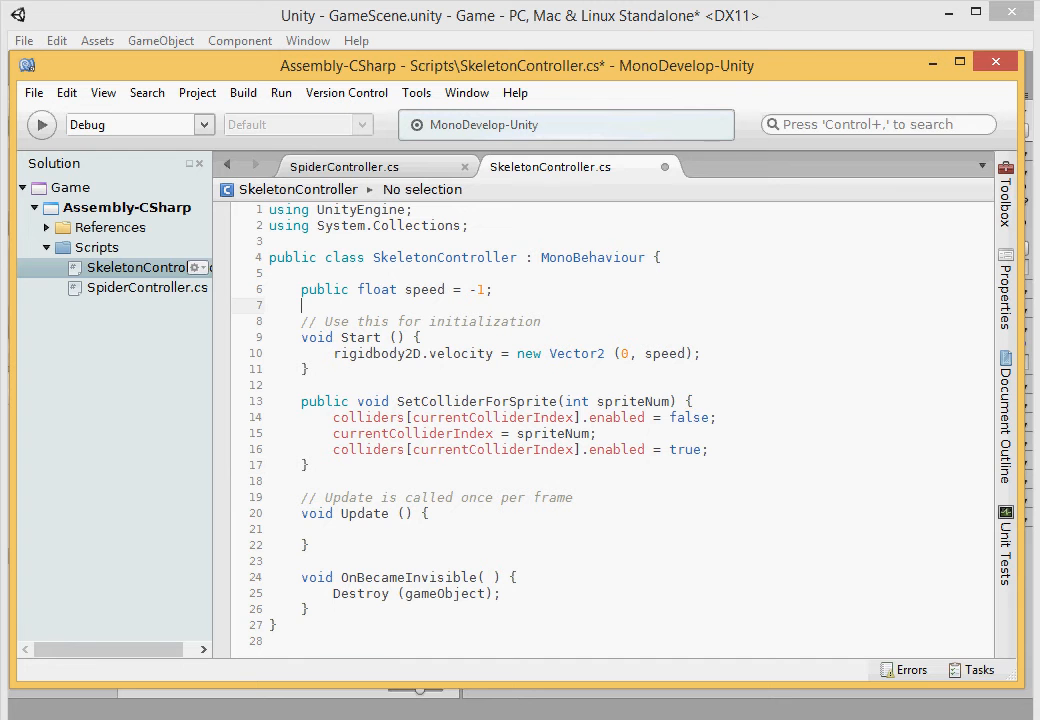
left_click(490, 293)
key("Return")
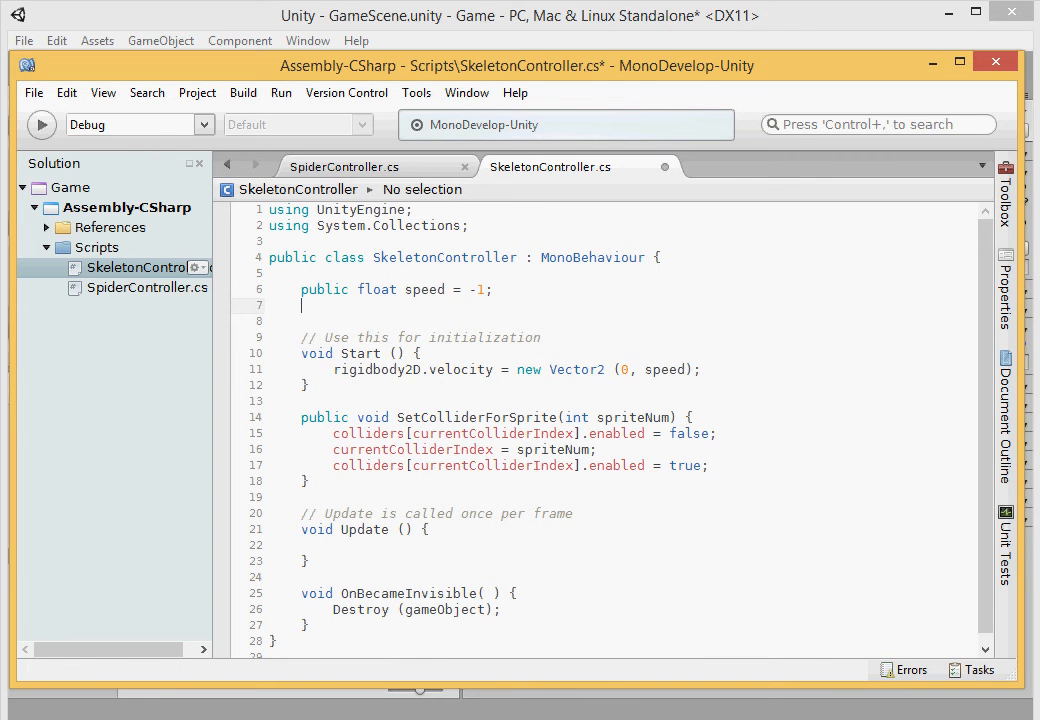
type("[SerializeField] private PolygonCollider2D[] colliders; private int currentColliderIndex = 0;")
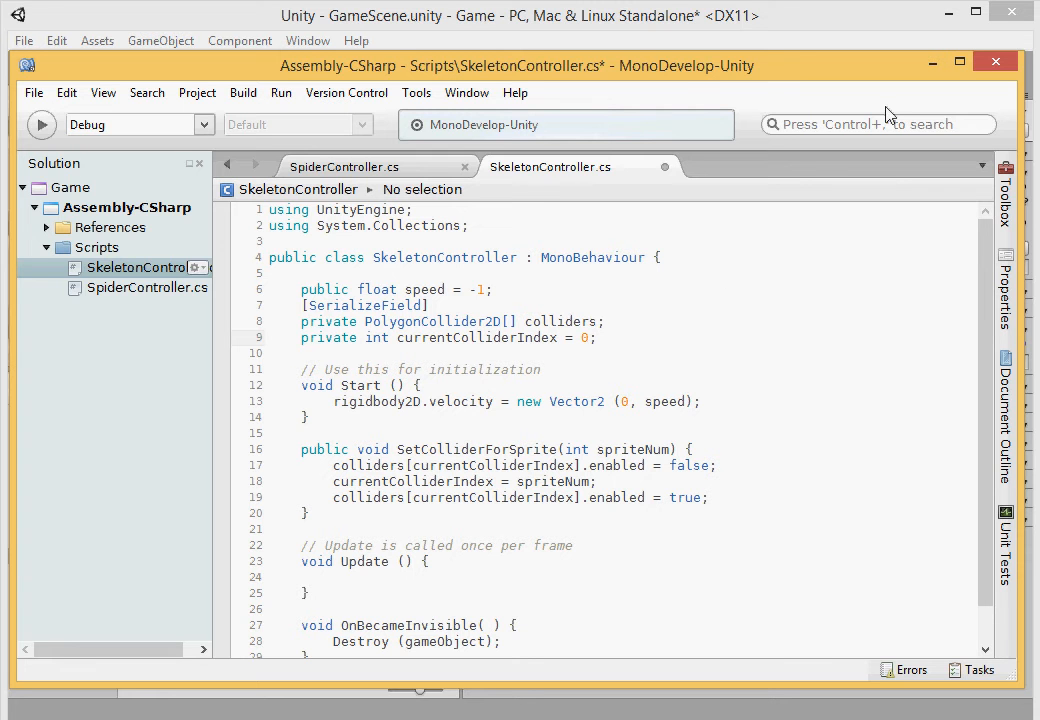
left_click(35, 93)
left_click(60, 168)
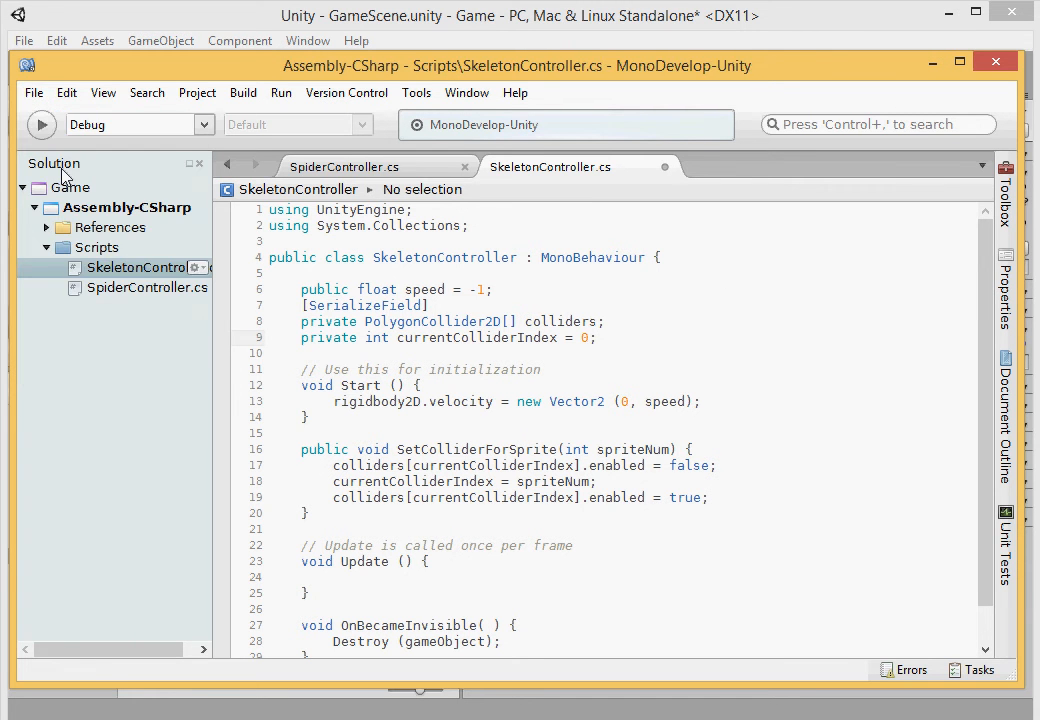
Step: Switch to Unity and set the size of the Skeleton Controller's Colliders array to 7
left_click(361, 29)
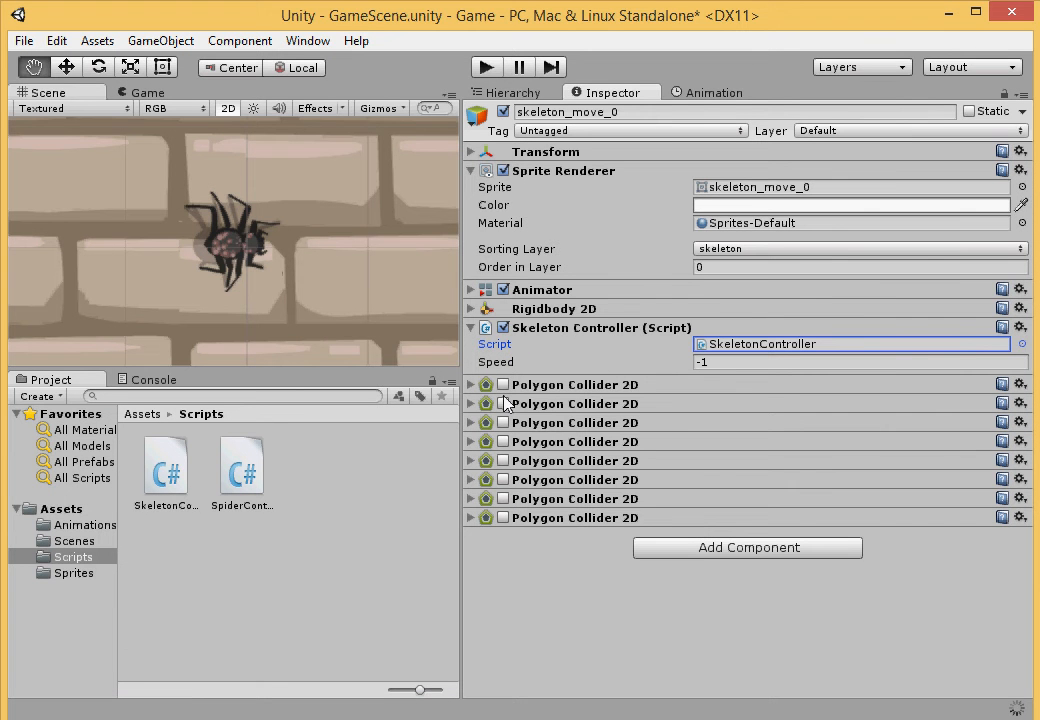
left_click(477, 331)
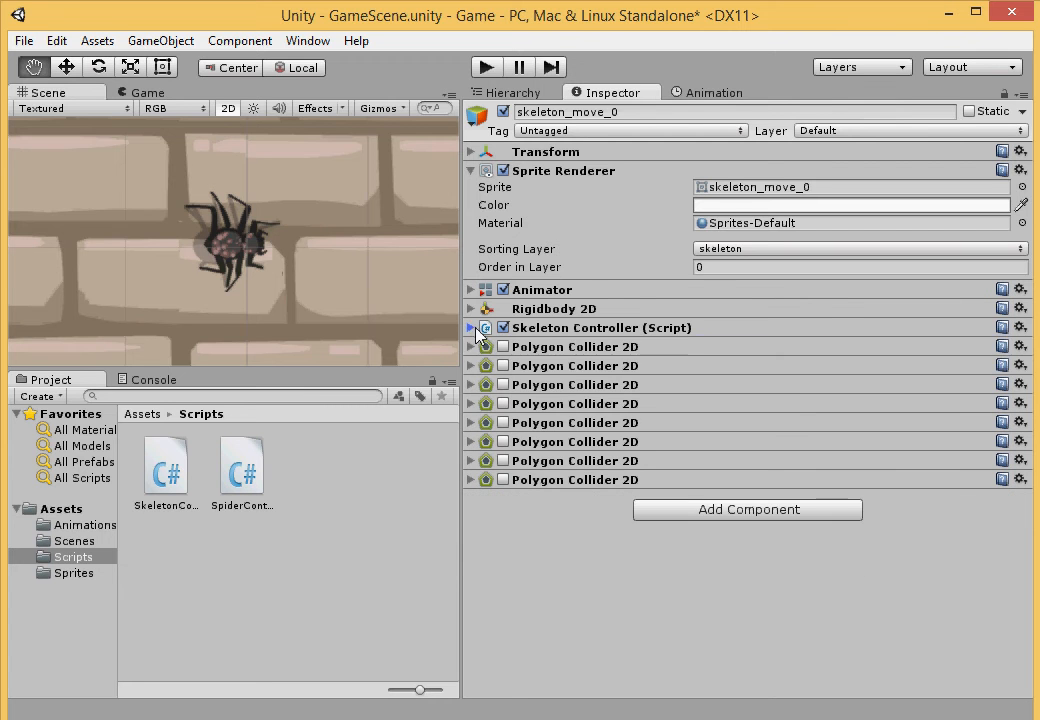
left_click(475, 330)
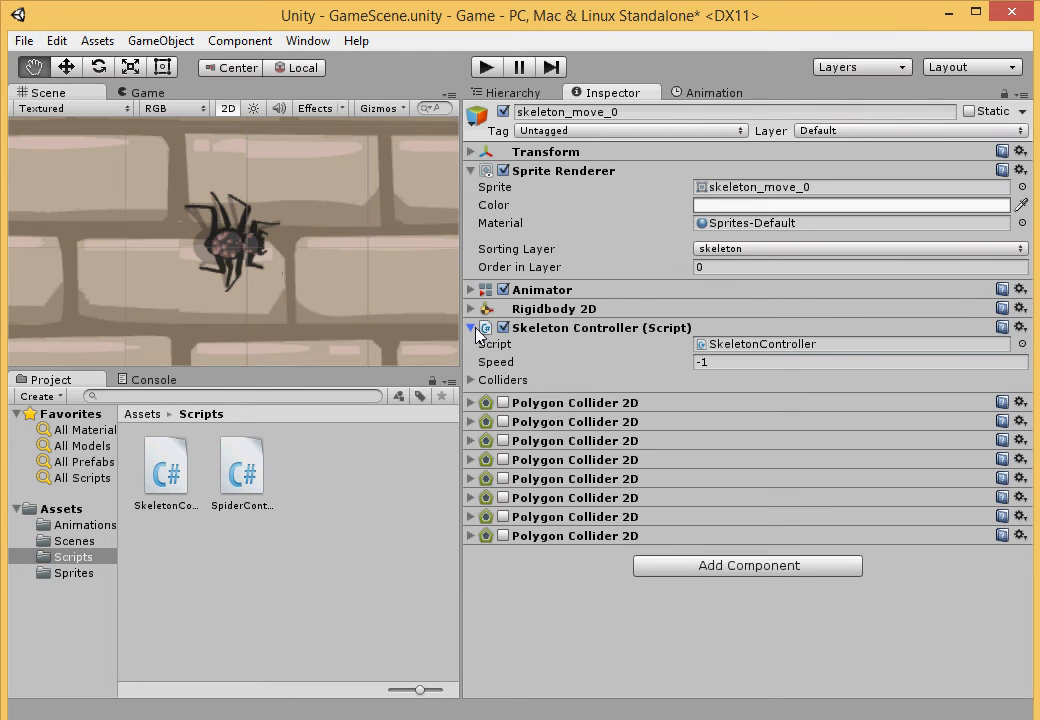
left_click(472, 380)
left_click(705, 398)
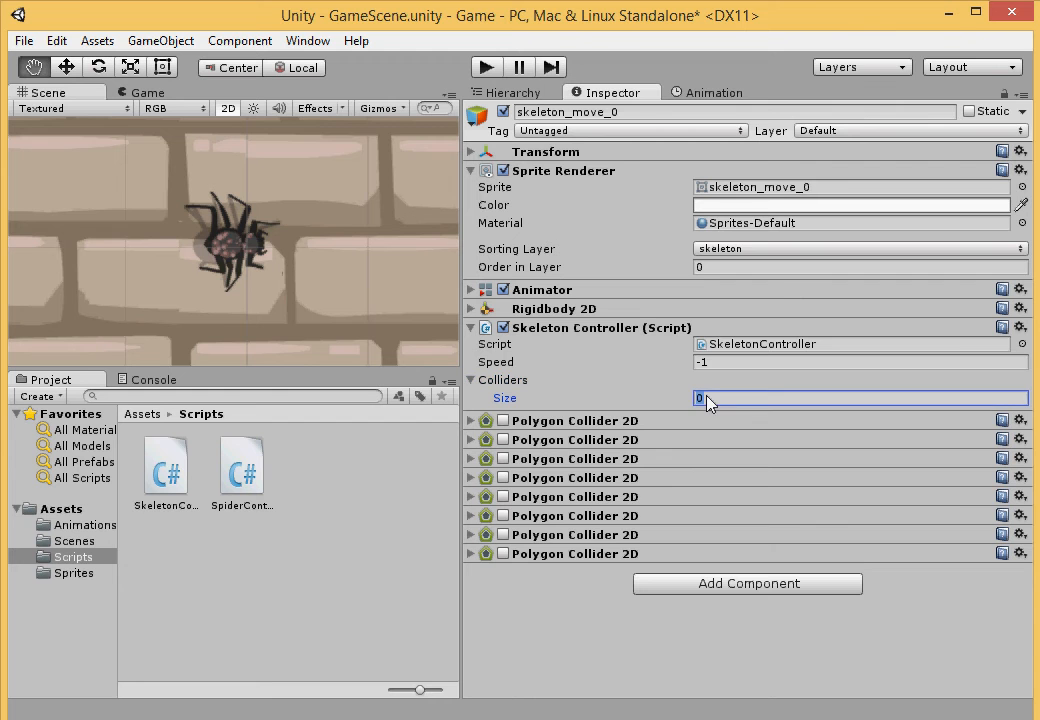
type("7")
key("Return")
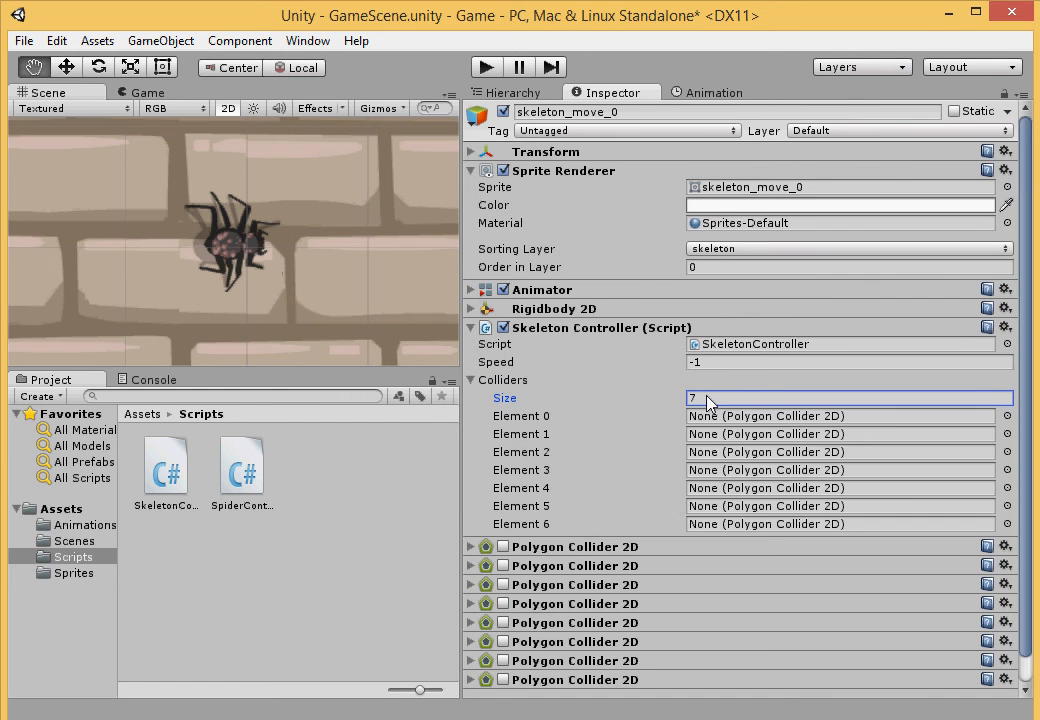
Step: Assign the skeleton's first six Polygon Collider 2D components in order to Elements 0 to 5 of the Colliders array
scroll(672, 423, "down", 1)
left_click_drag(565, 521, 708, 396)
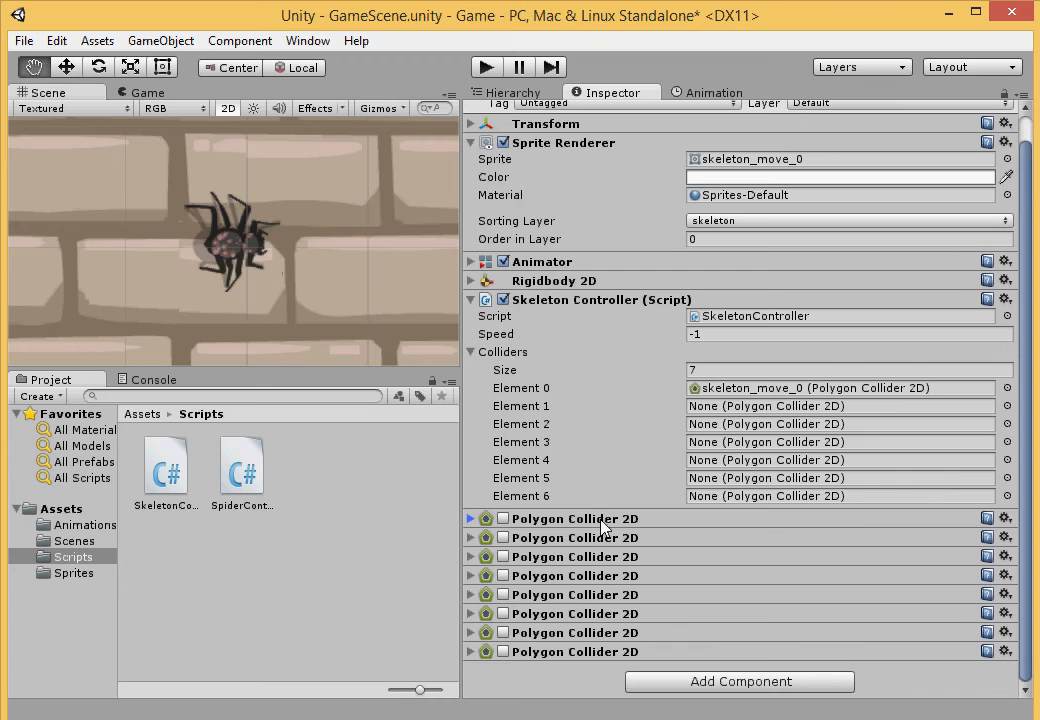
left_click_drag(590, 538, 733, 408)
left_click_drag(600, 557, 726, 426)
left_click_drag(620, 575, 726, 442)
left_click_drag(580, 597, 729, 461)
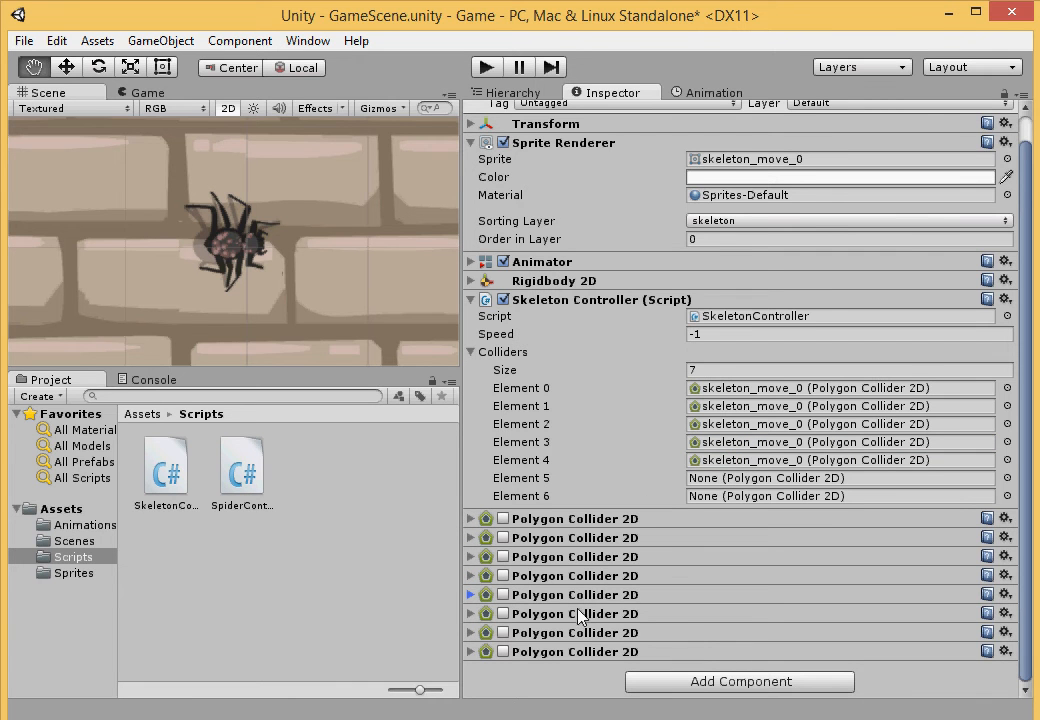
left_click_drag(583, 607, 705, 478)
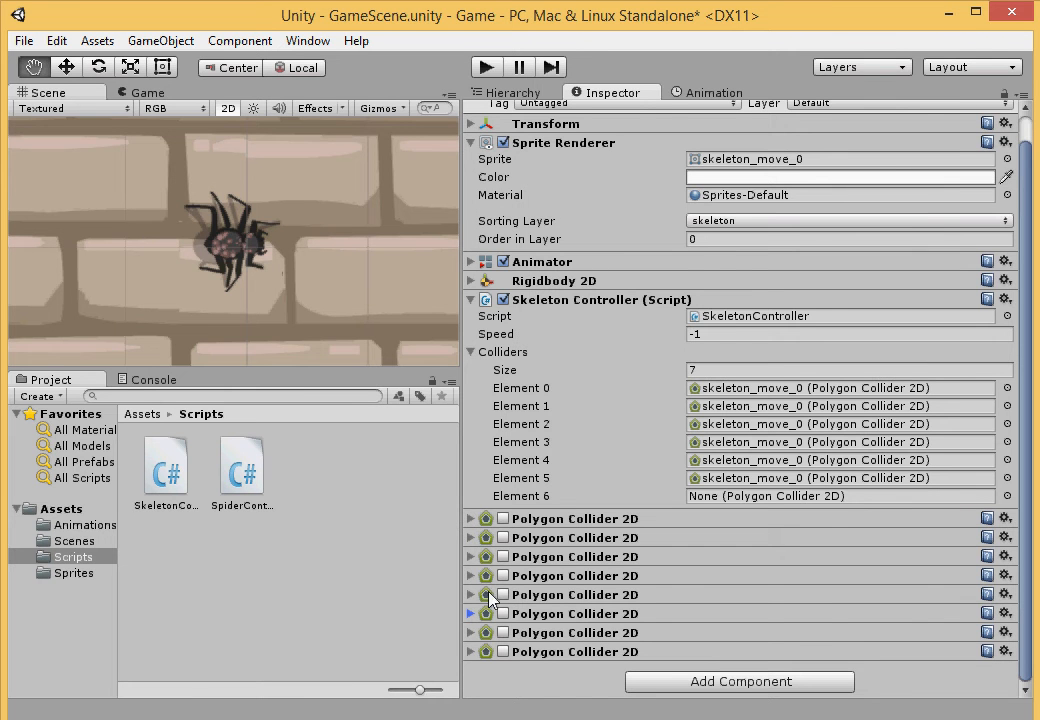
Step: Set the Colliders array size to 8 and assign the seventh and eighth Polygon Collider 2D components to Elements 6 and 7
left_click(708, 370)
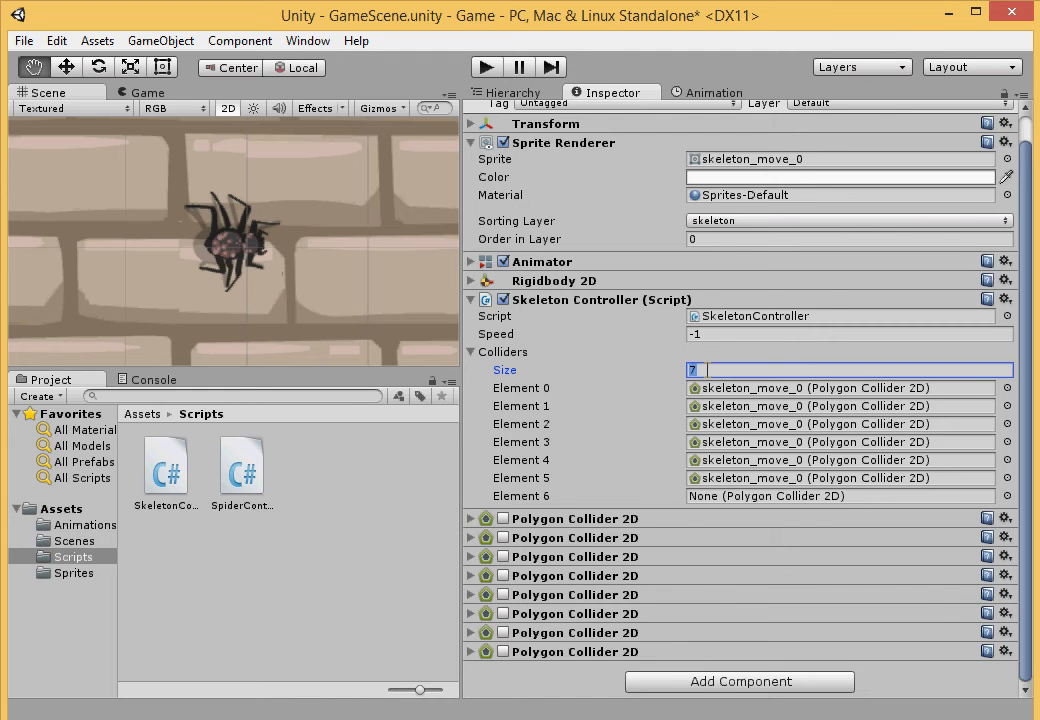
type("8")
key("Return")
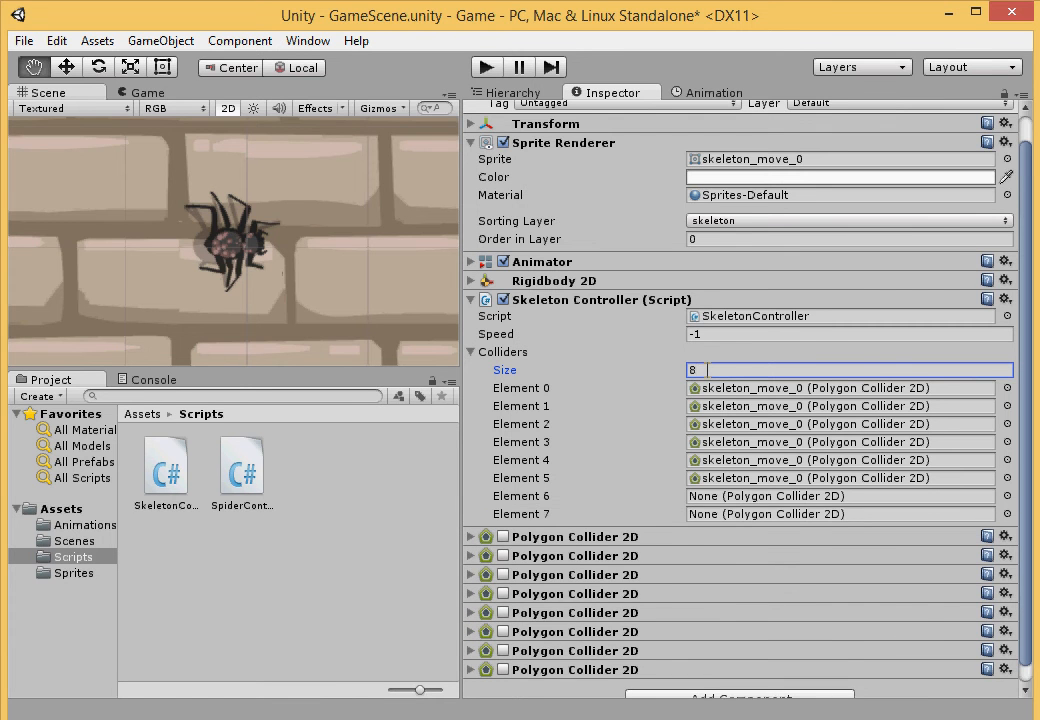
left_click(525, 652)
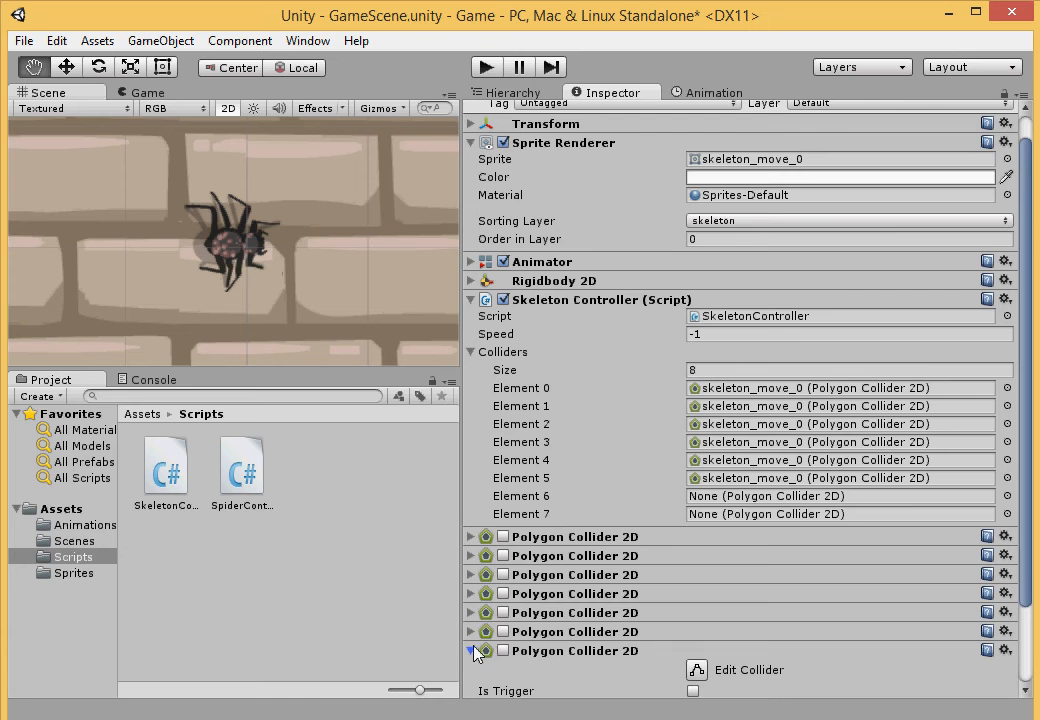
left_click_drag(476, 652, 519, 657)
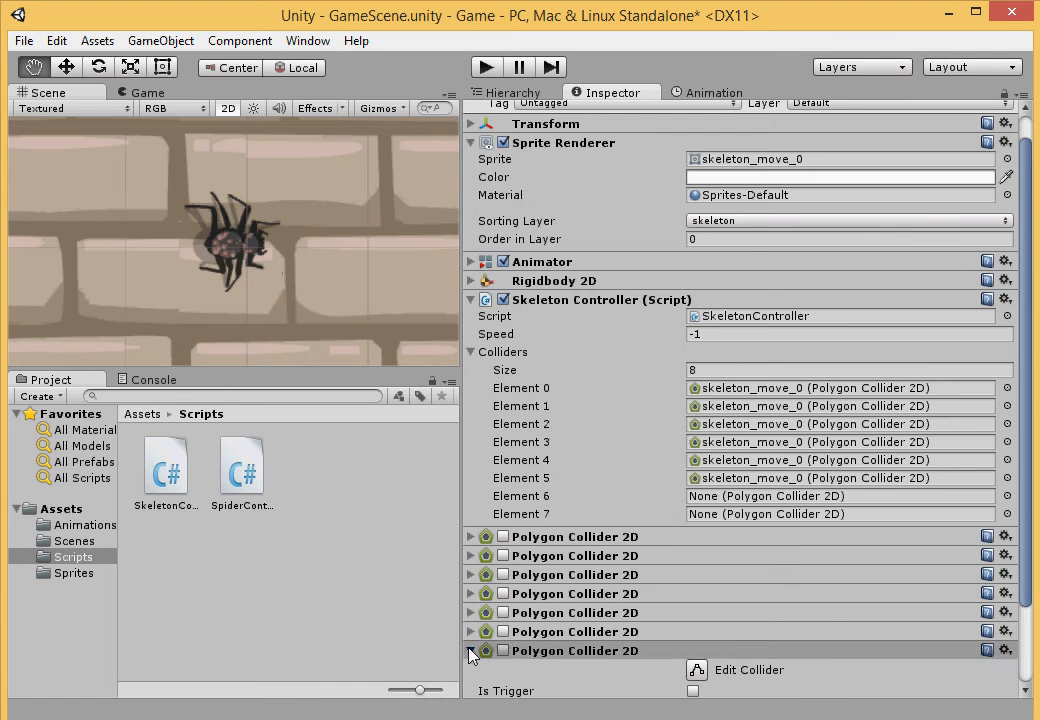
left_click(472, 652)
left_click_drag(680, 543, 703, 505)
left_click_drag(492, 670, 738, 524)
scroll(660, 585, "down", 1)
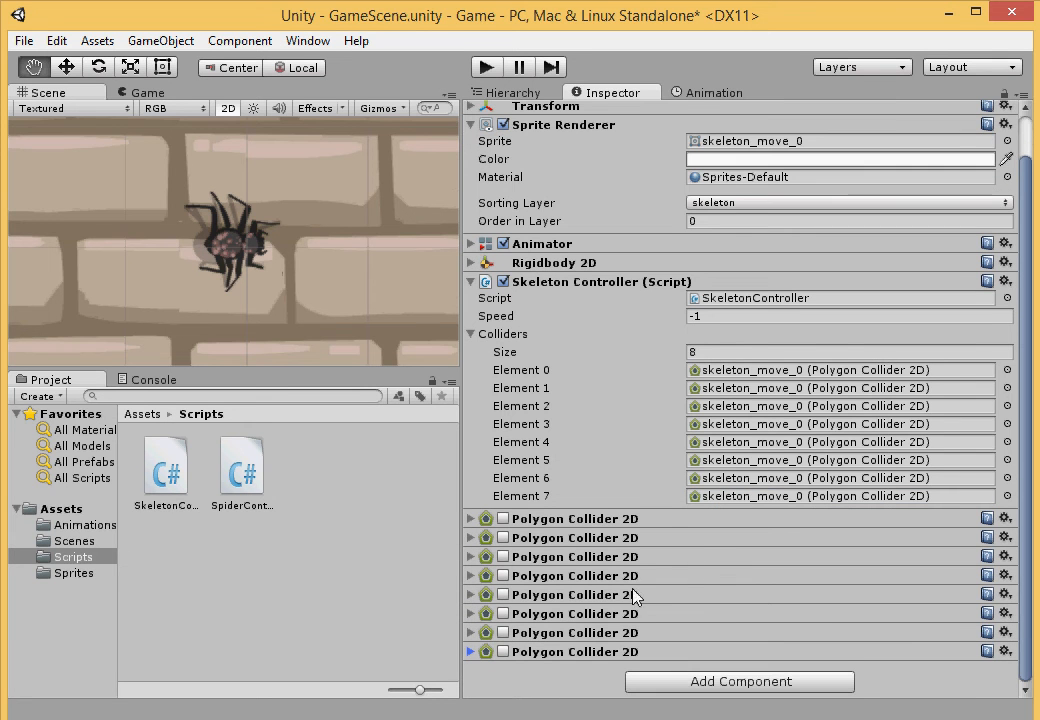
Step: Frame skeleton_move_0 in the Scene view and check the collider references in Elements 7 down to 0
left_click(713, 497)
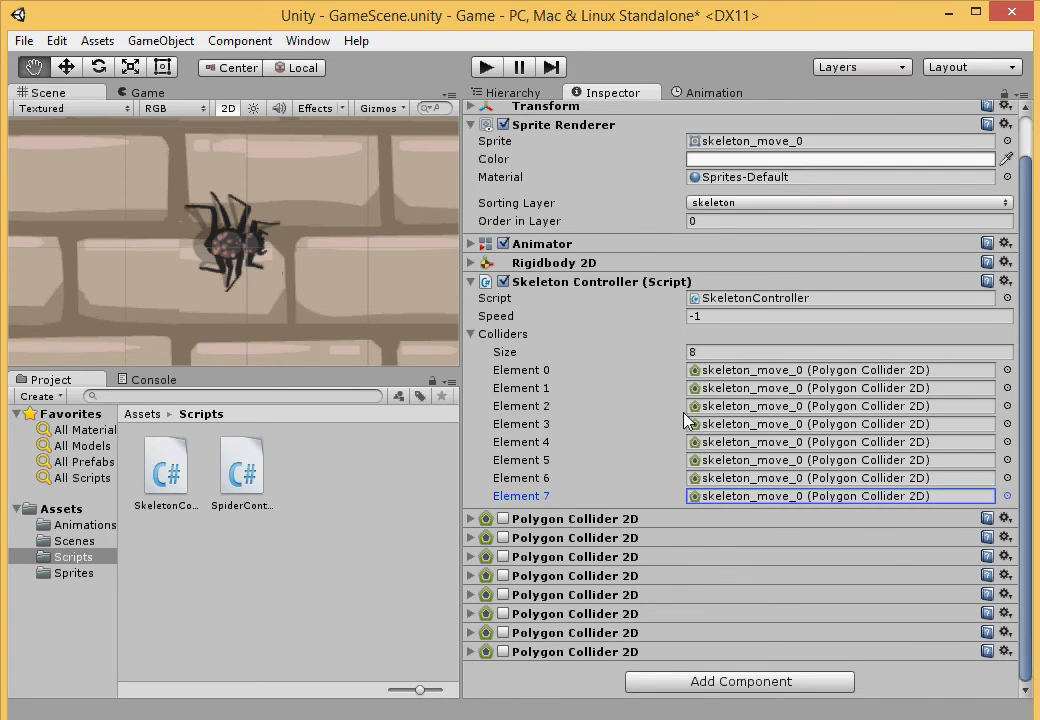
left_click(540, 93)
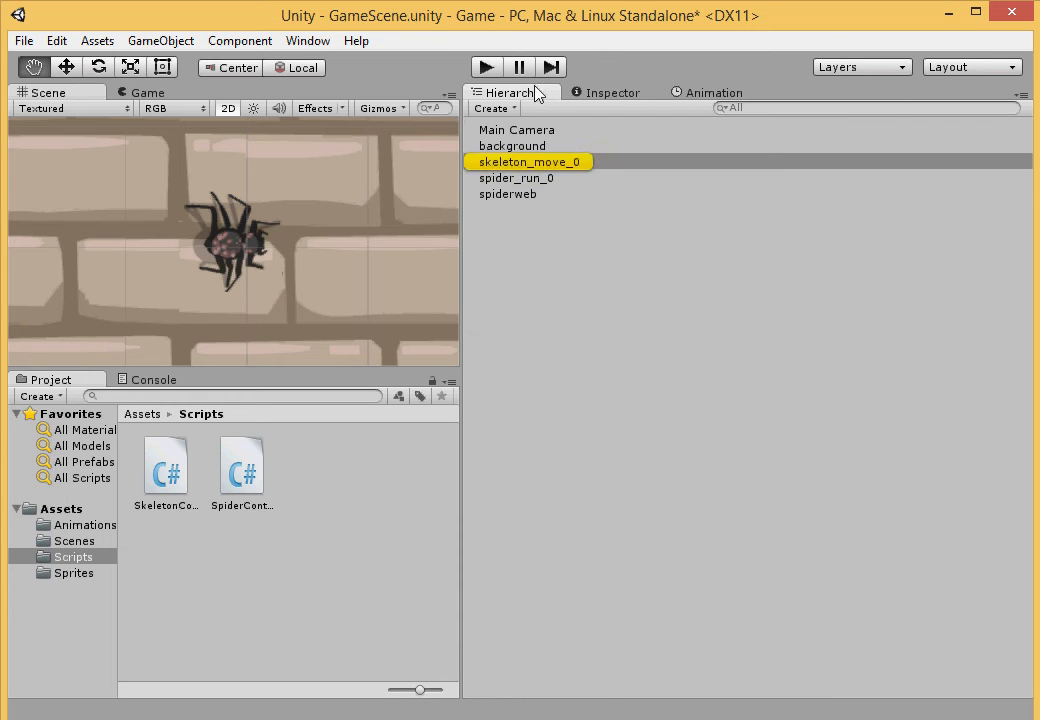
double_click(547, 164)
left_click(612, 93)
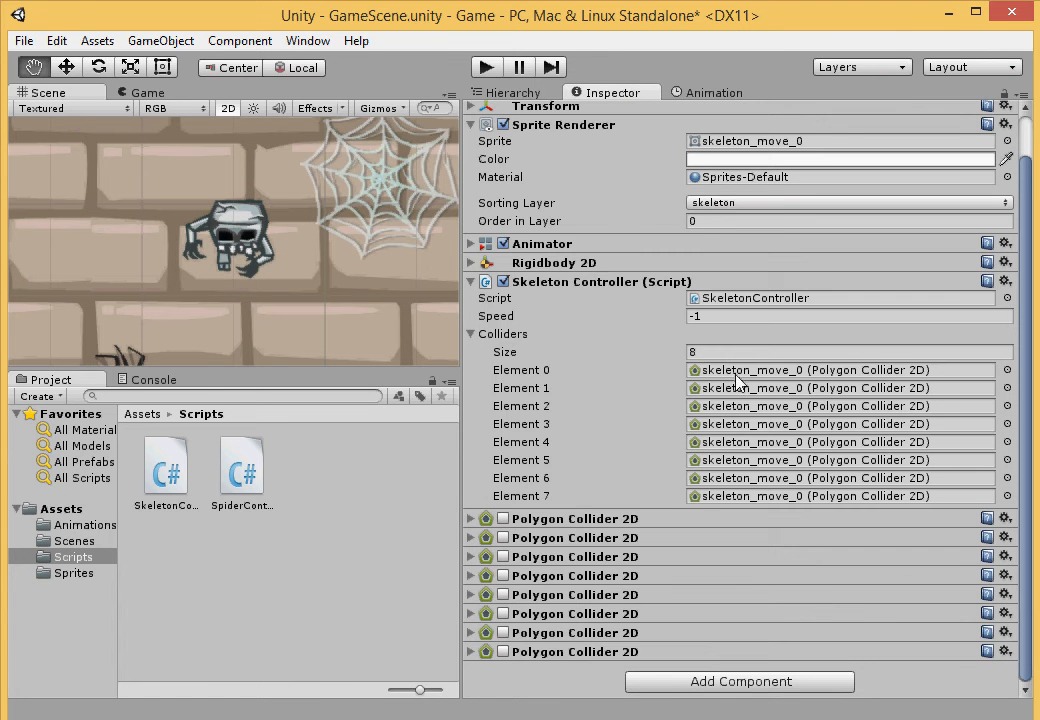
left_click(705, 497)
left_click(714, 479)
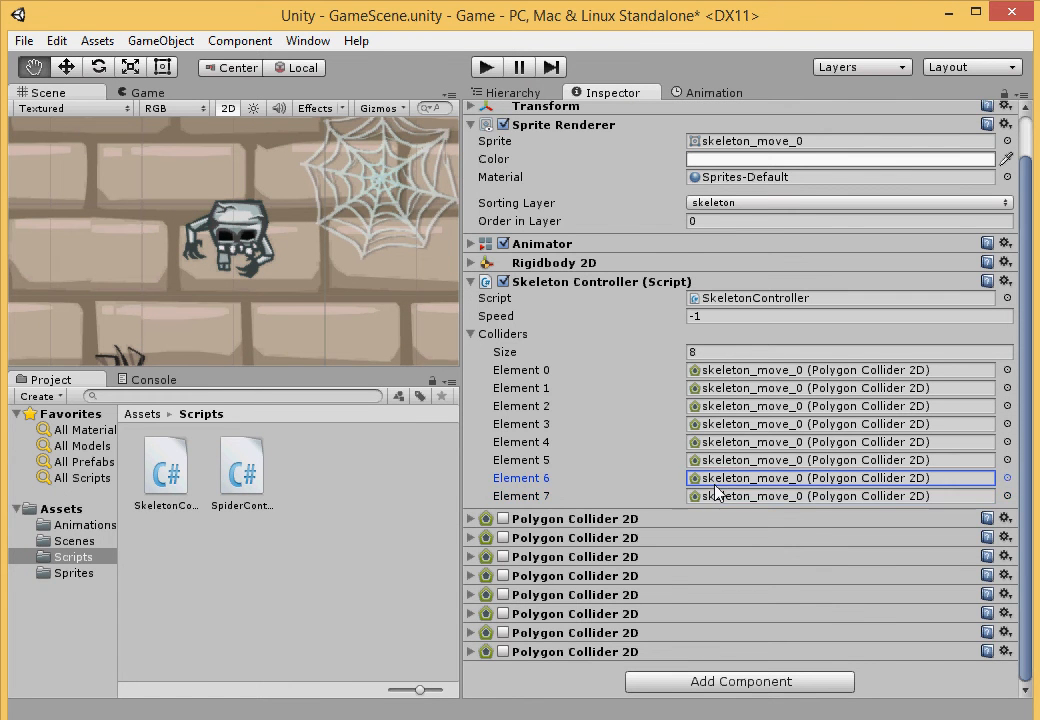
left_click(836, 461)
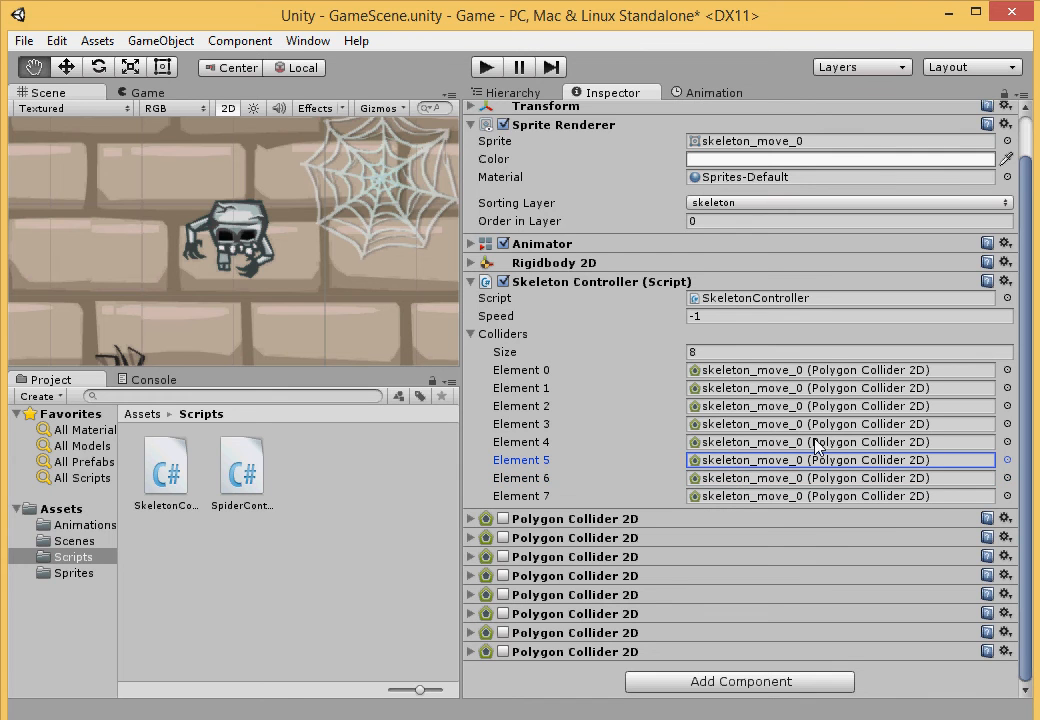
left_click(833, 443)
left_click(830, 425)
left_click(828, 402)
left_click(826, 388)
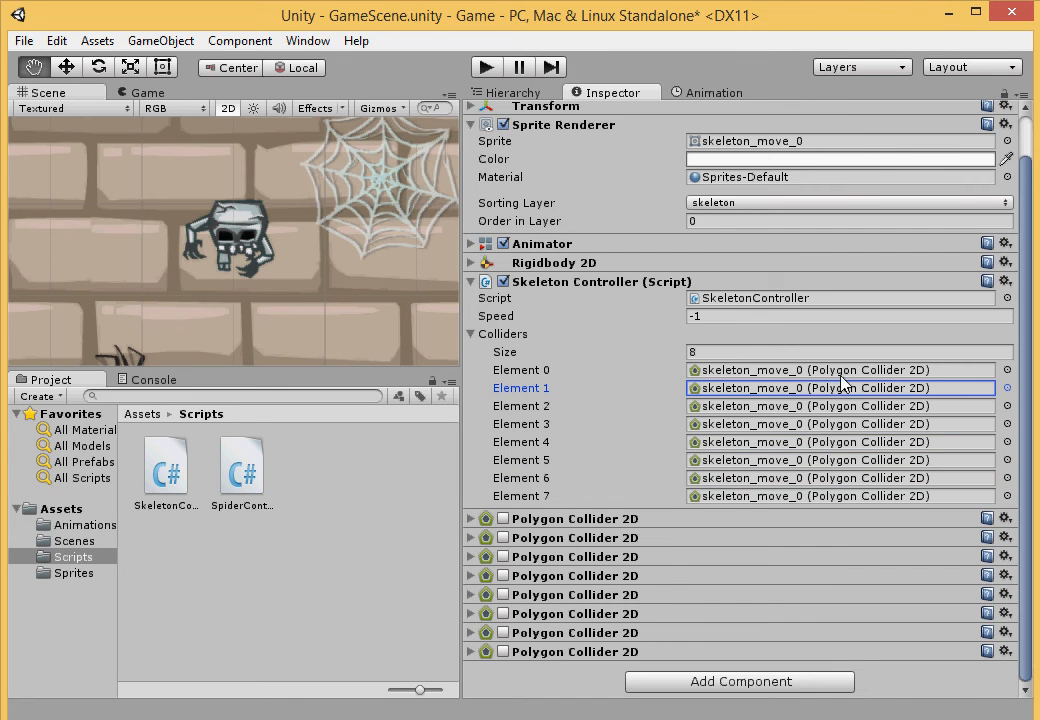
left_click(824, 370)
Step: Add an animation event at frame 0 of SkeletonWalk that calls SetColliderForSprite with Int 0
left_click(705, 93)
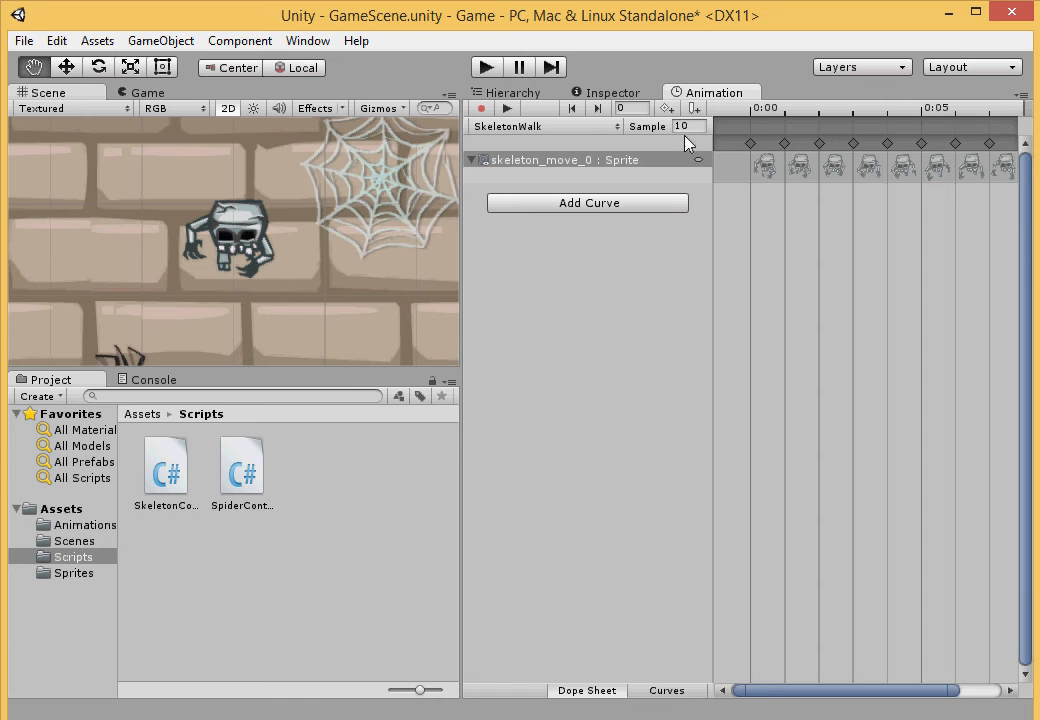
left_click(750, 145)
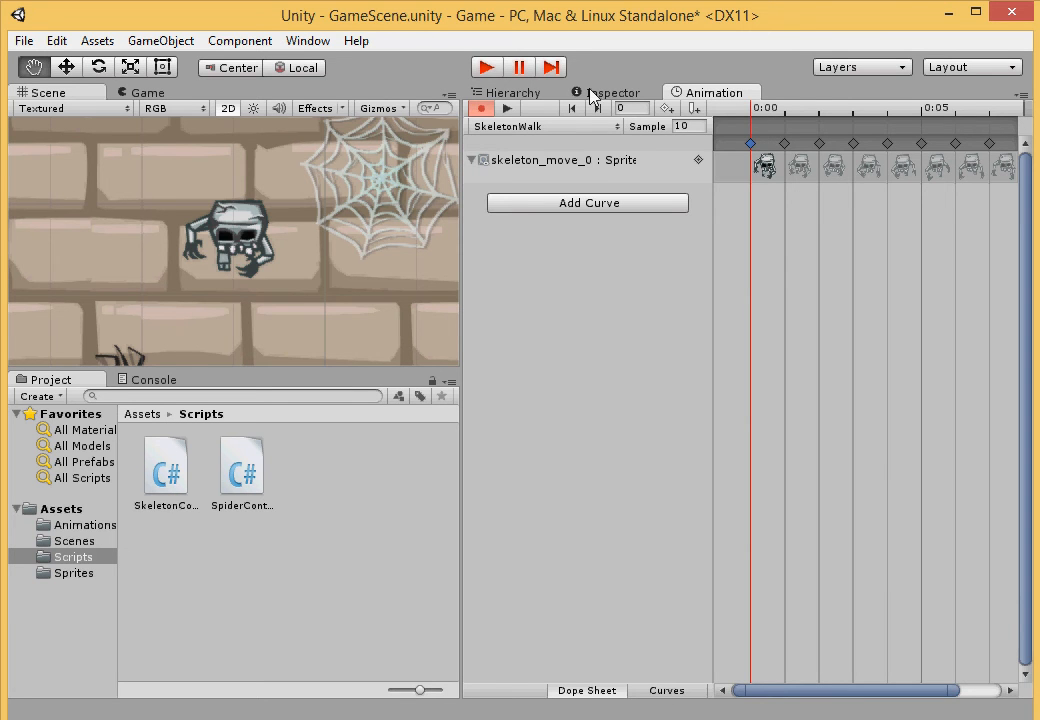
left_click(695, 108)
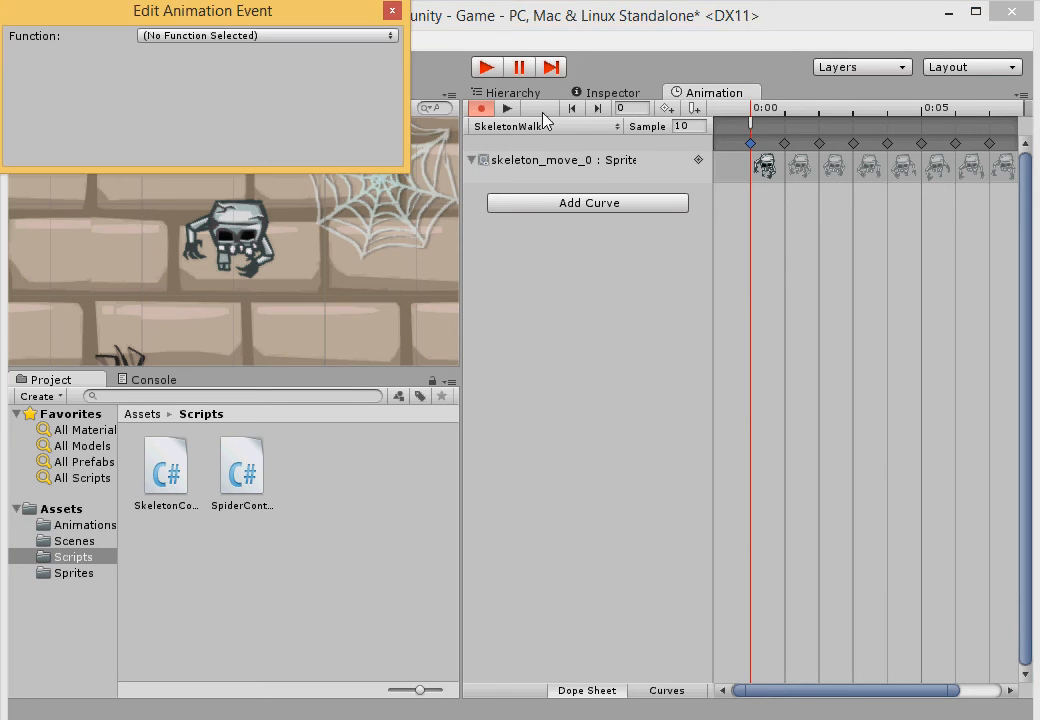
left_click(390, 36)
left_click(325, 57)
left_click(274, 85)
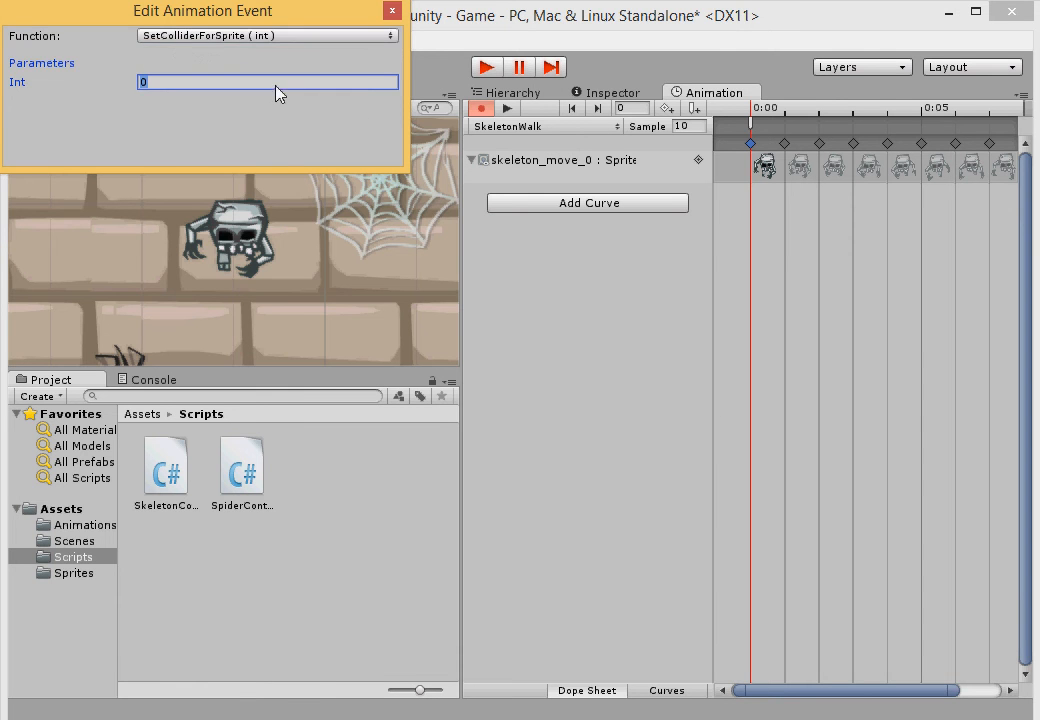
left_click(392, 11)
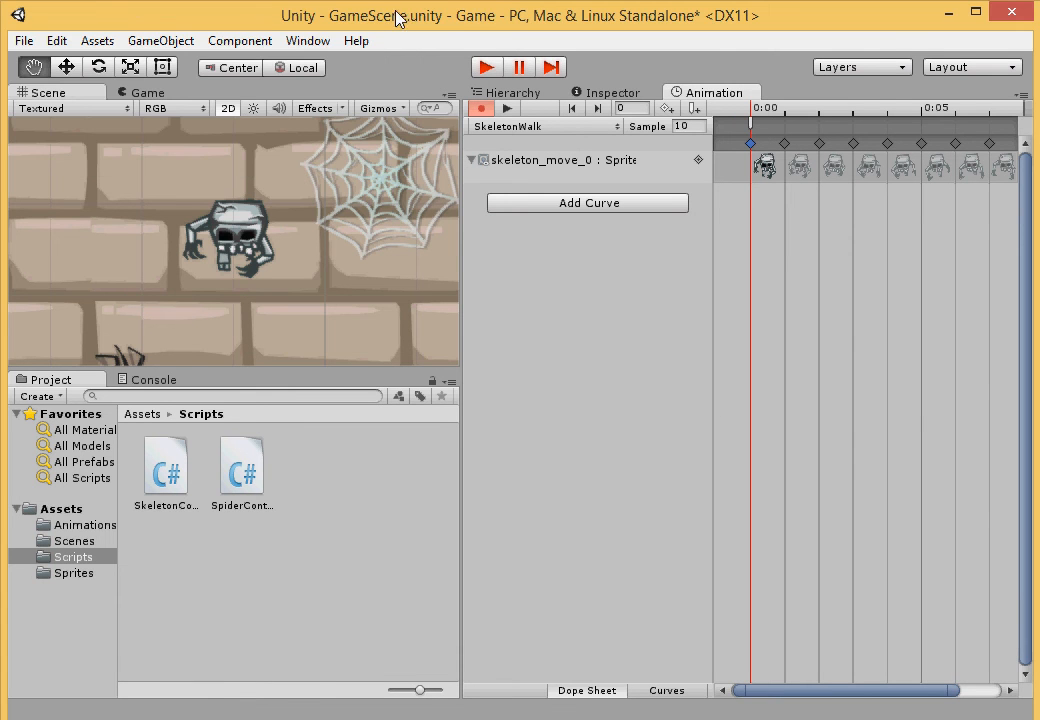
Step: Add an animation event at frame 1 of SkeletonWalk that calls SetColliderForSprite with Int 1
left_click(600, 104)
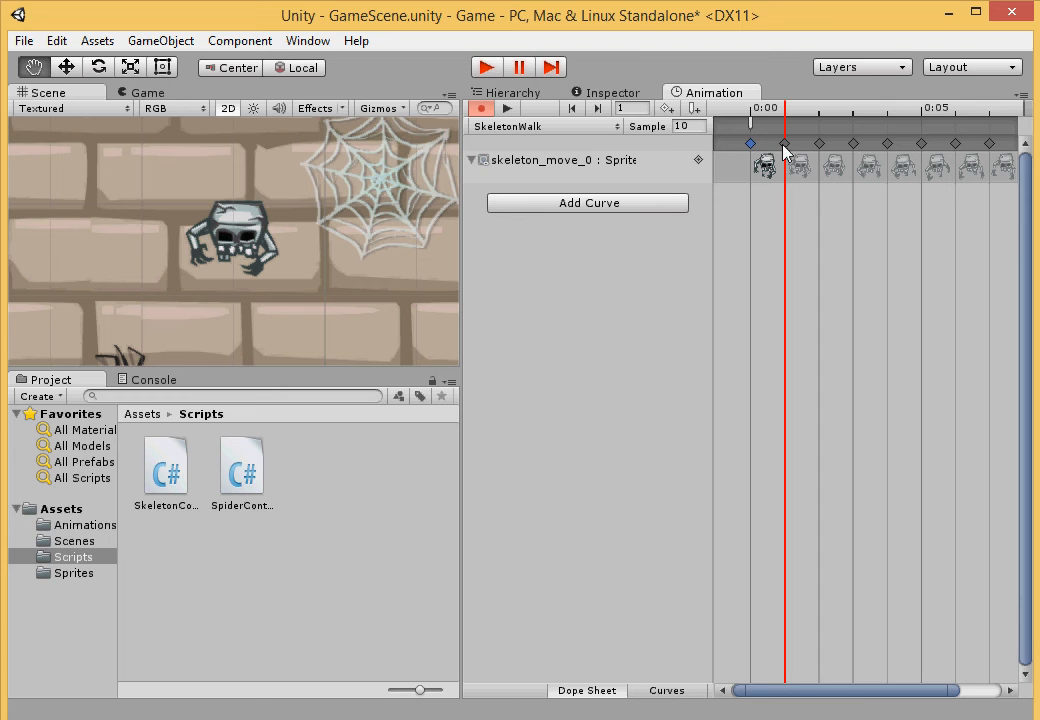
left_click(694, 108)
left_click(318, 36)
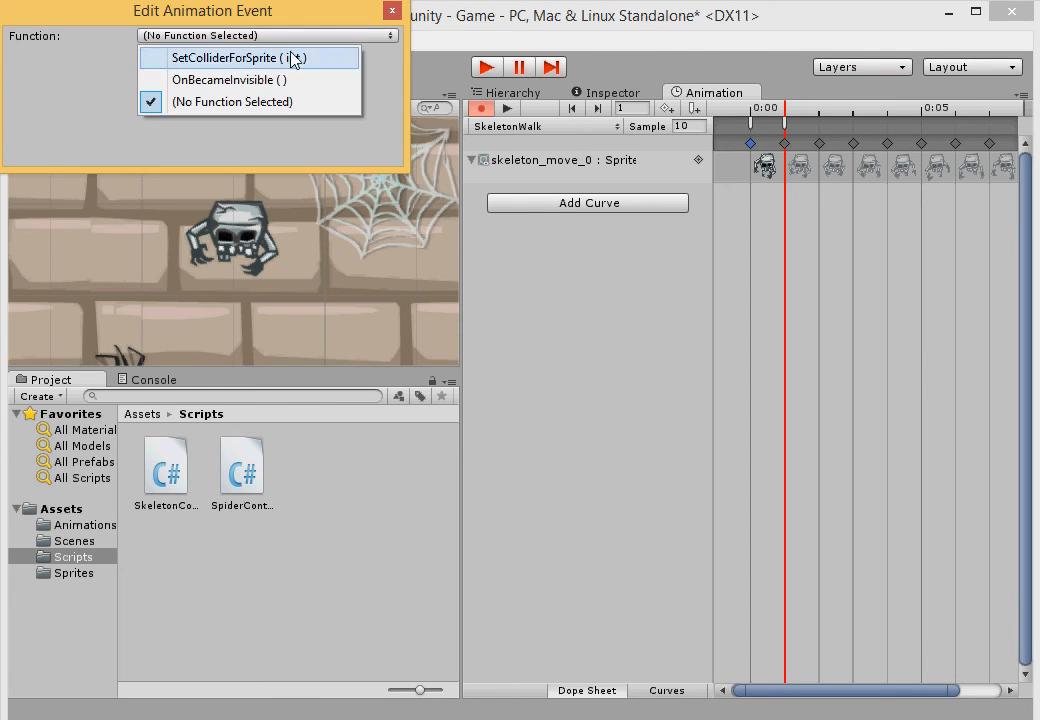
left_click(290, 58)
left_click(271, 82)
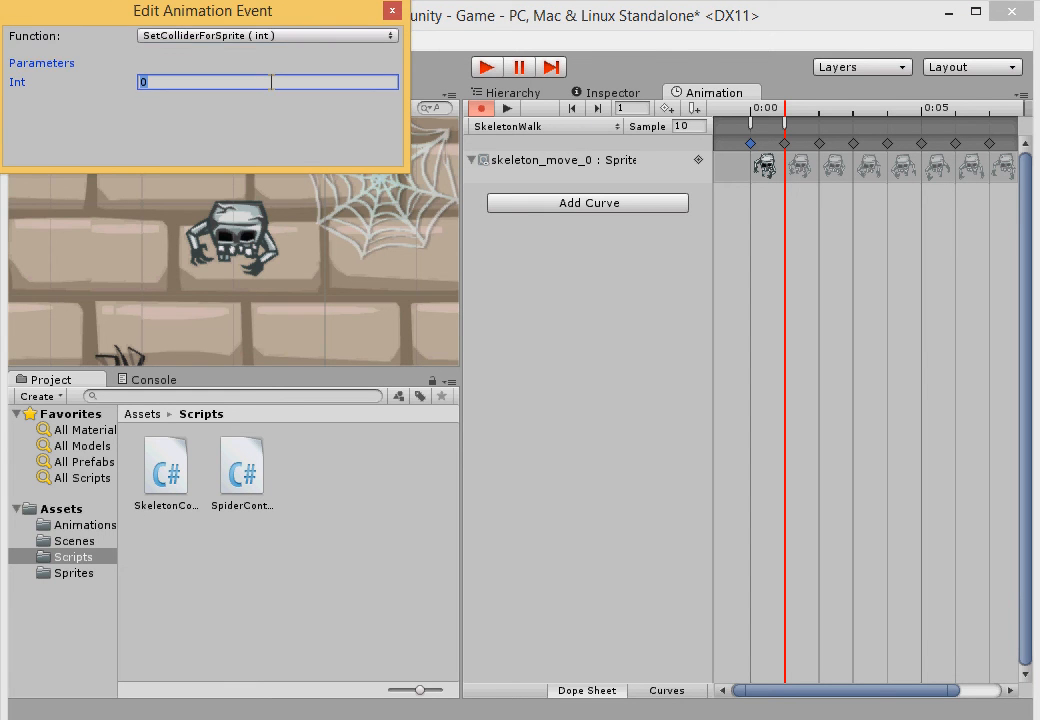
type("1")
left_click(391, 12)
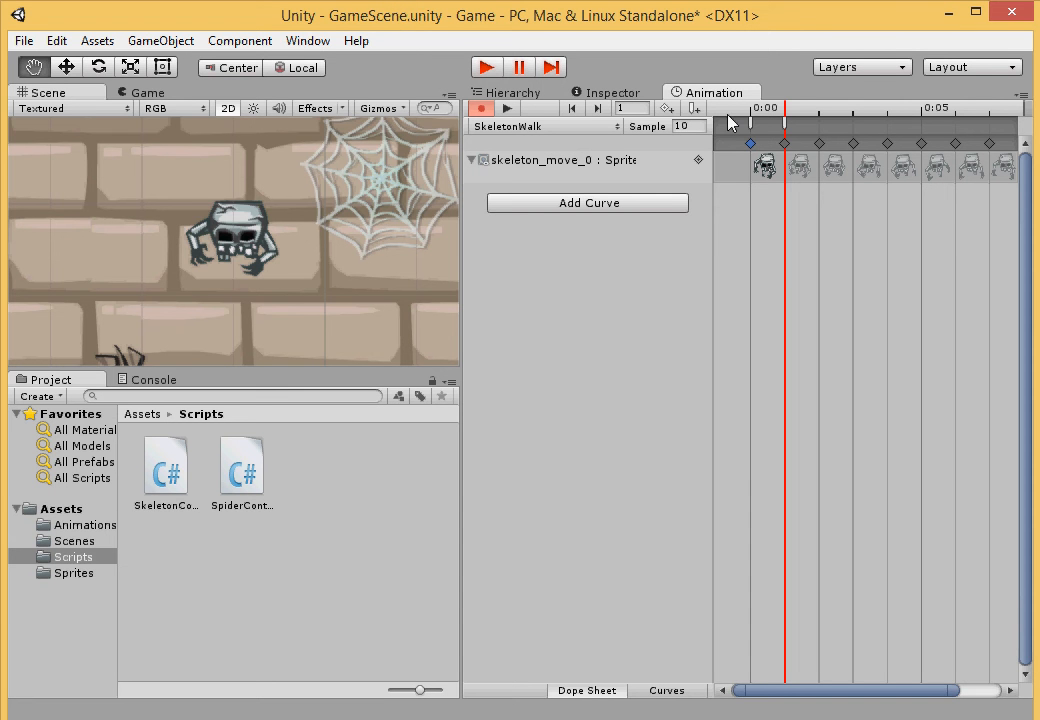
Step: Add an animation event at frame 2 of SkeletonWalk that calls SetColliderForSprite with Int 2
left_click(597, 108)
left_click(695, 108)
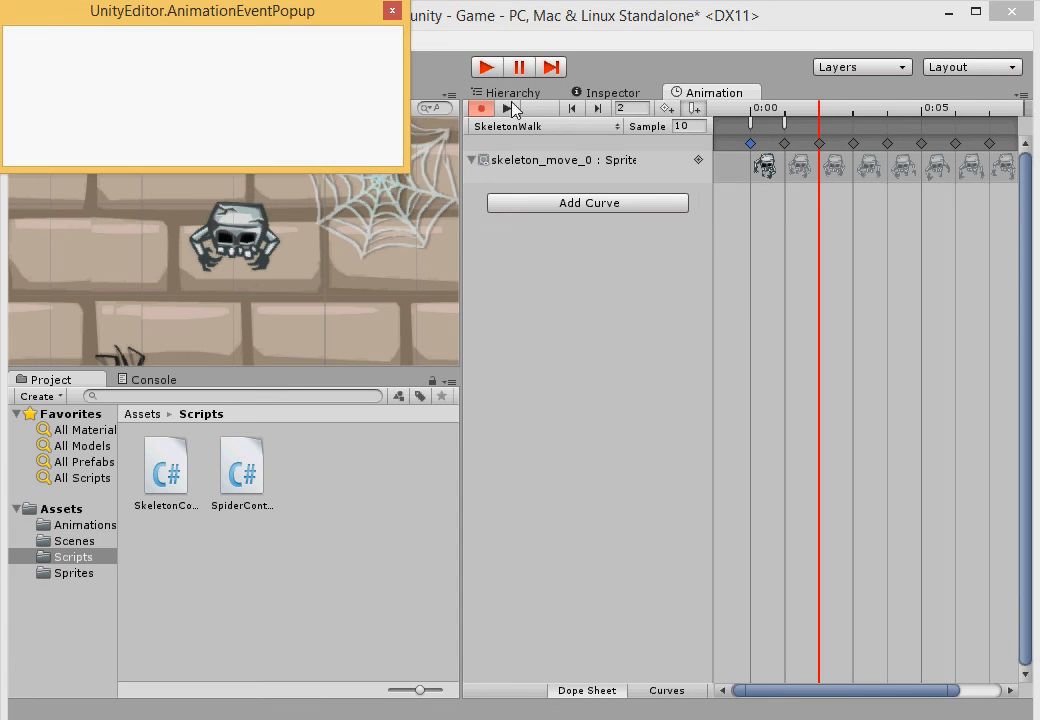
left_click(348, 37)
left_click(307, 60)
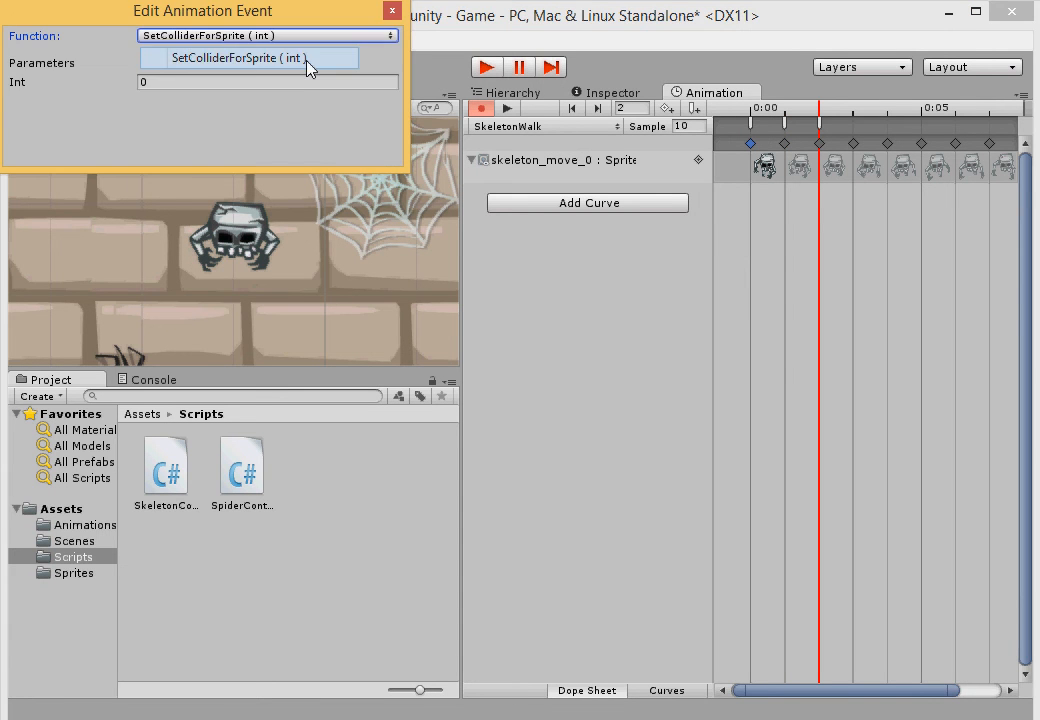
left_click(294, 84)
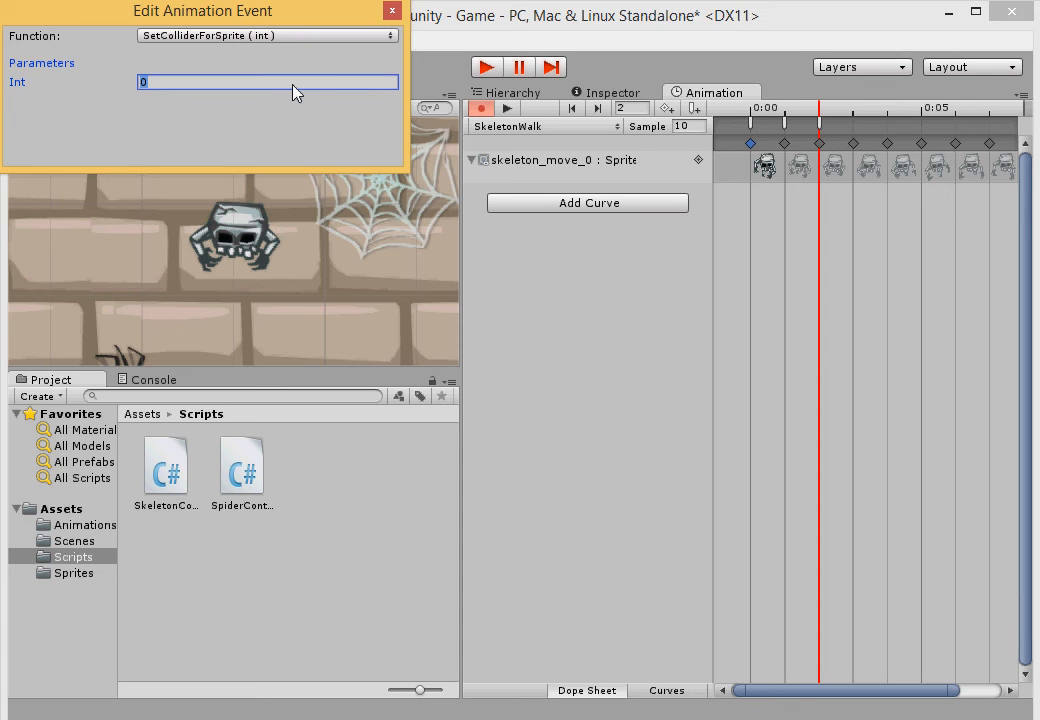
type("2")
left_click(393, 13)
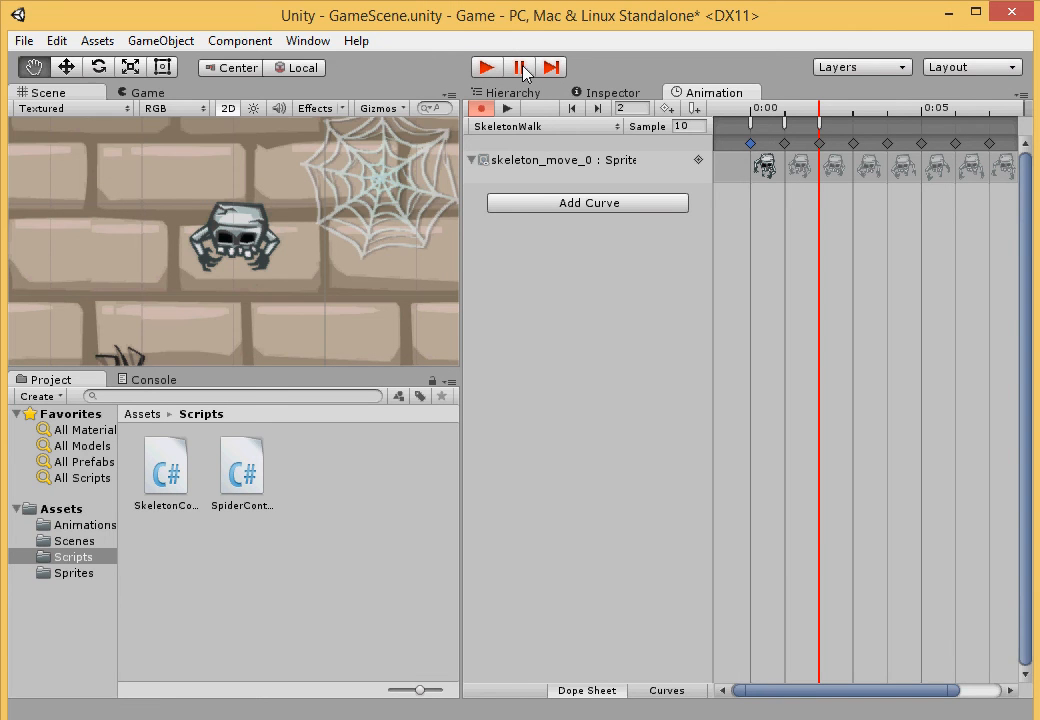
Step: Add an animation event at frame 3 of SkeletonWalk that calls SetColliderForSprite with Int 3
left_click(598, 109)
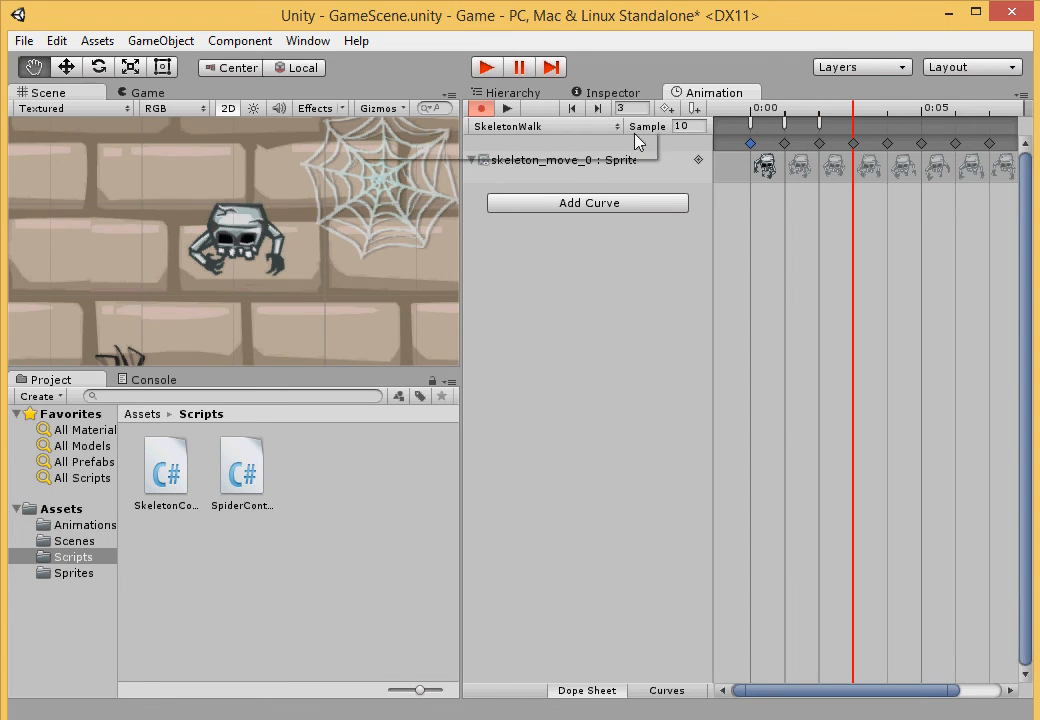
left_click(667, 108)
left_click(305, 35)
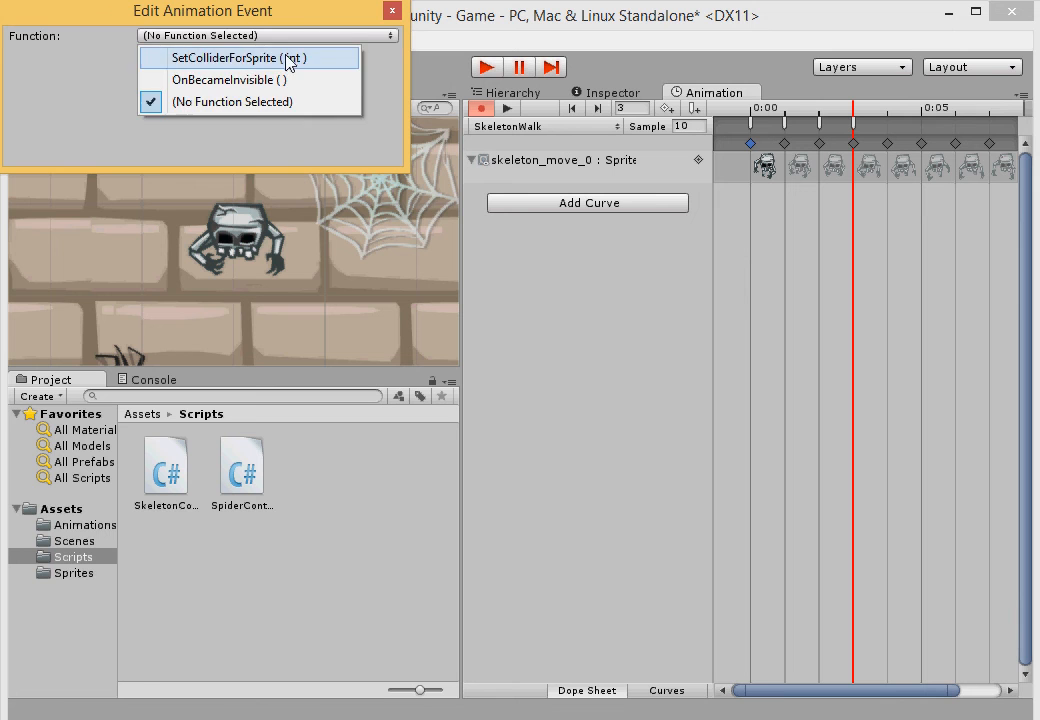
left_click(290, 58)
left_click(289, 82)
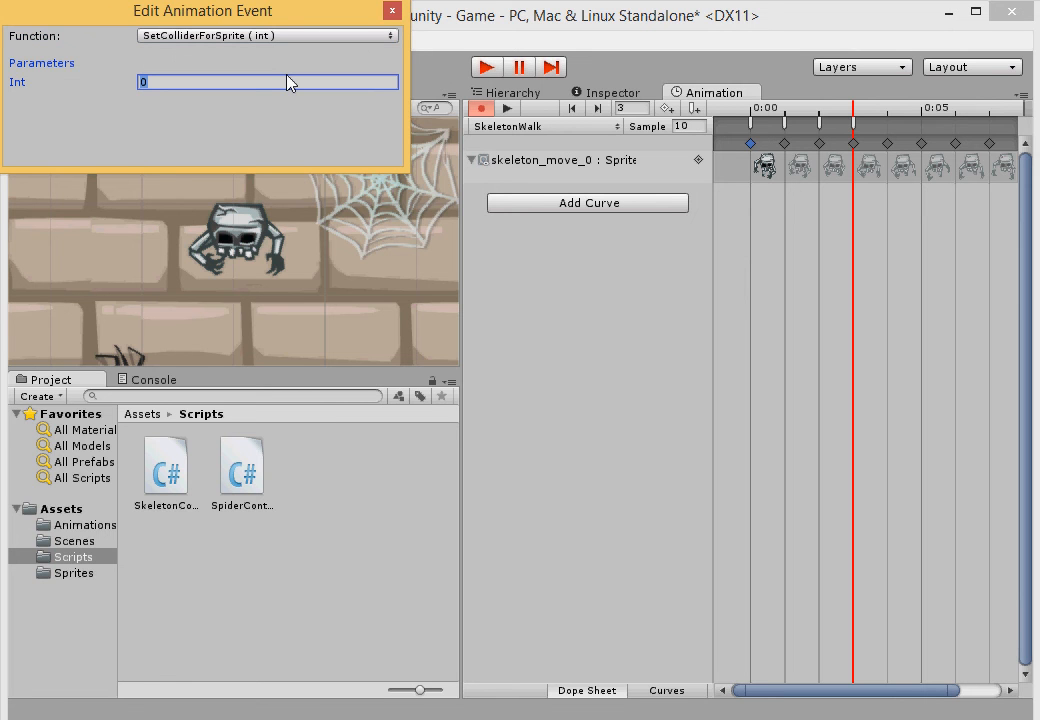
type("3")
left_click(392, 10)
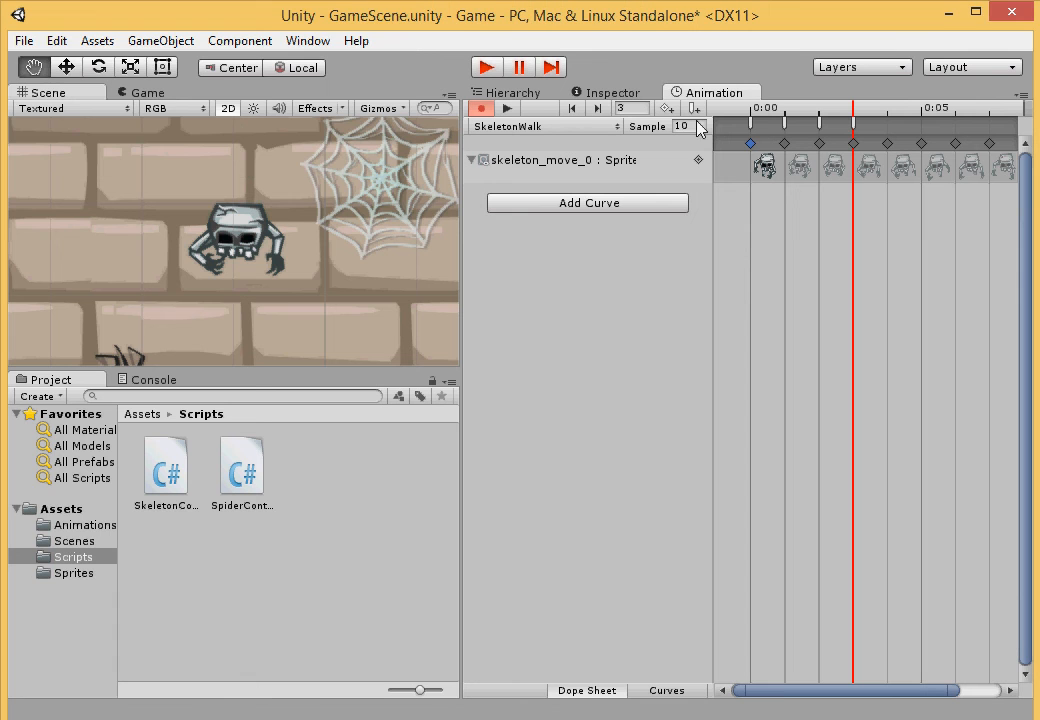
Step: Add an animation event at frame 4 of SkeletonWalk that calls SetColliderForSprite with Int 4
left_click(600, 109)
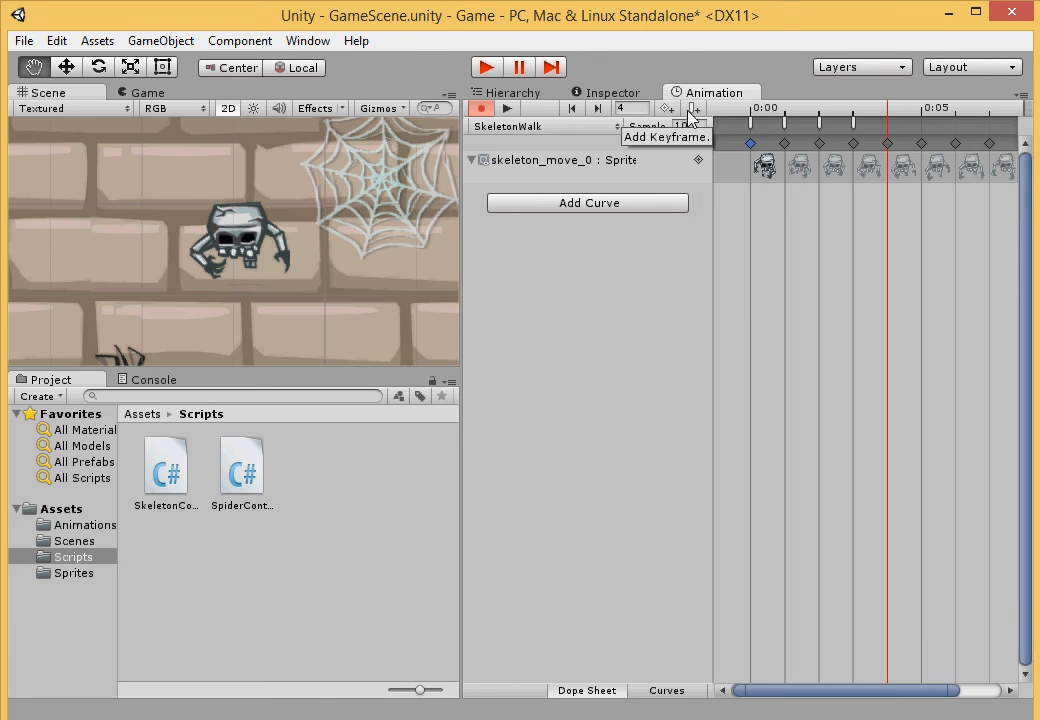
left_click(693, 110)
left_click(305, 36)
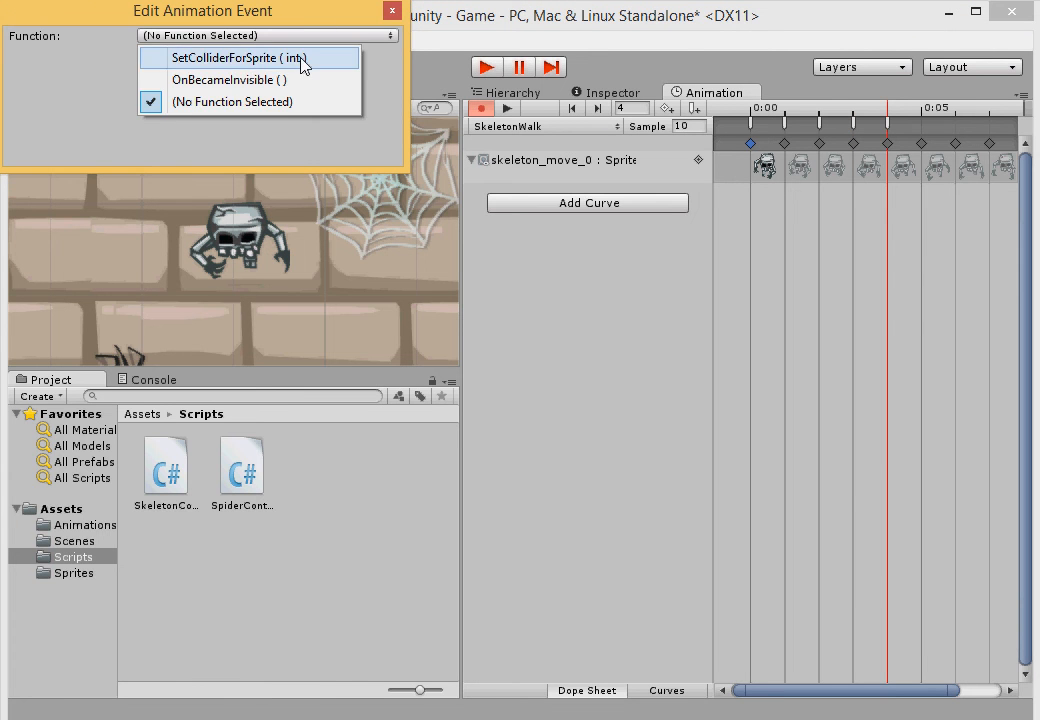
left_click(302, 63)
left_click(281, 82)
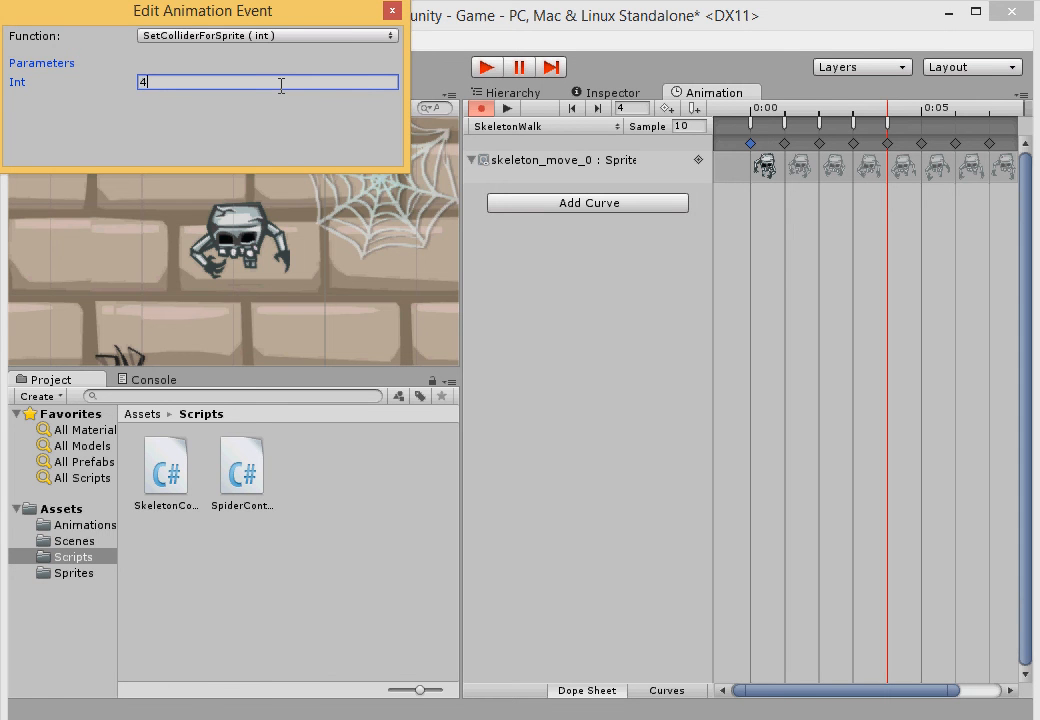
left_click(391, 10)
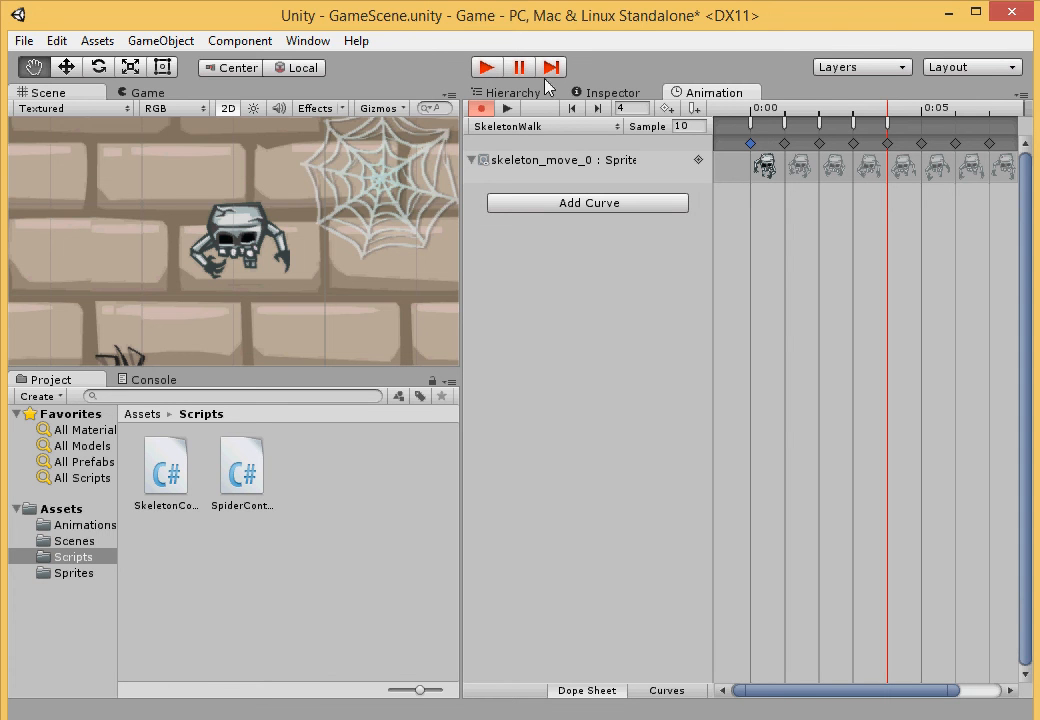
Step: Add an animation event at frame 5 of SkeletonWalk that calls SetColliderForSprite with Int 5
left_click(597, 108)
left_click(695, 110)
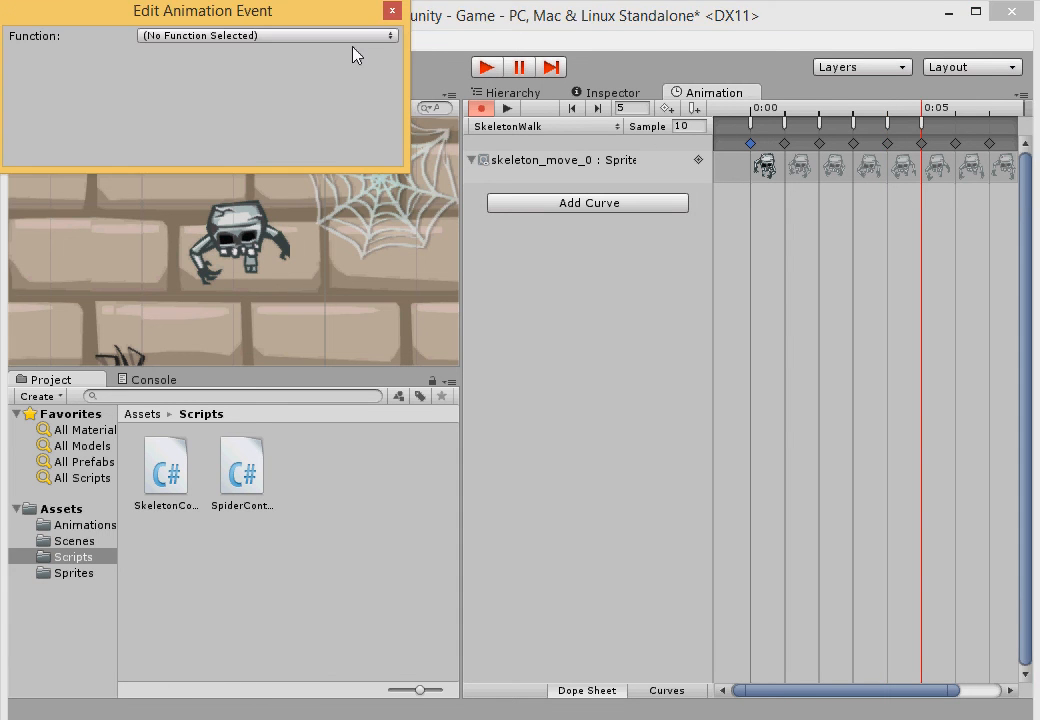
left_click(358, 36)
left_click(300, 57)
left_click(310, 81)
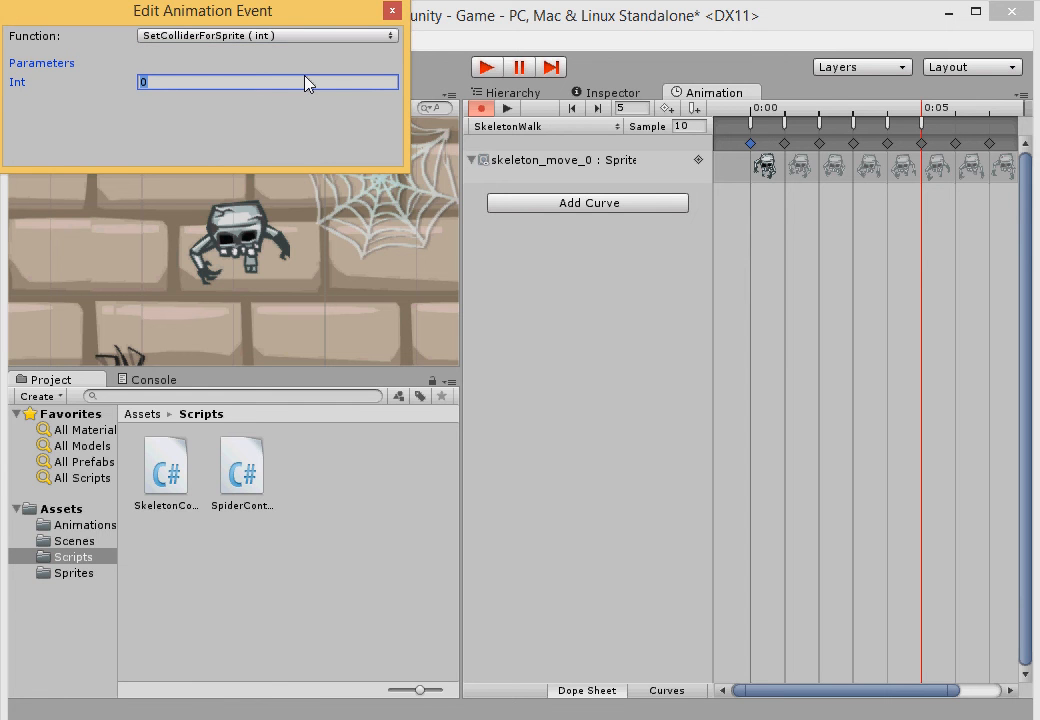
type("5")
left_click(391, 11)
Step: Add an animation event at frame 6 of SkeletonWalk that calls SetColliderForSprite with Int 6
left_click(597, 108)
left_click(694, 109)
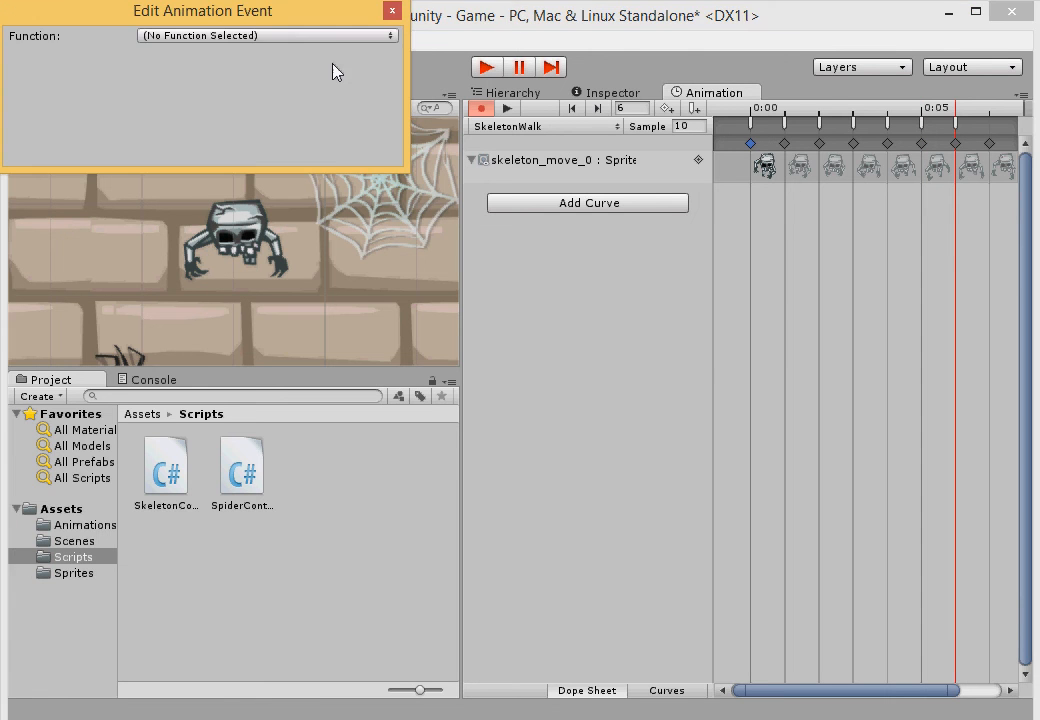
left_click(330, 38)
left_click(288, 60)
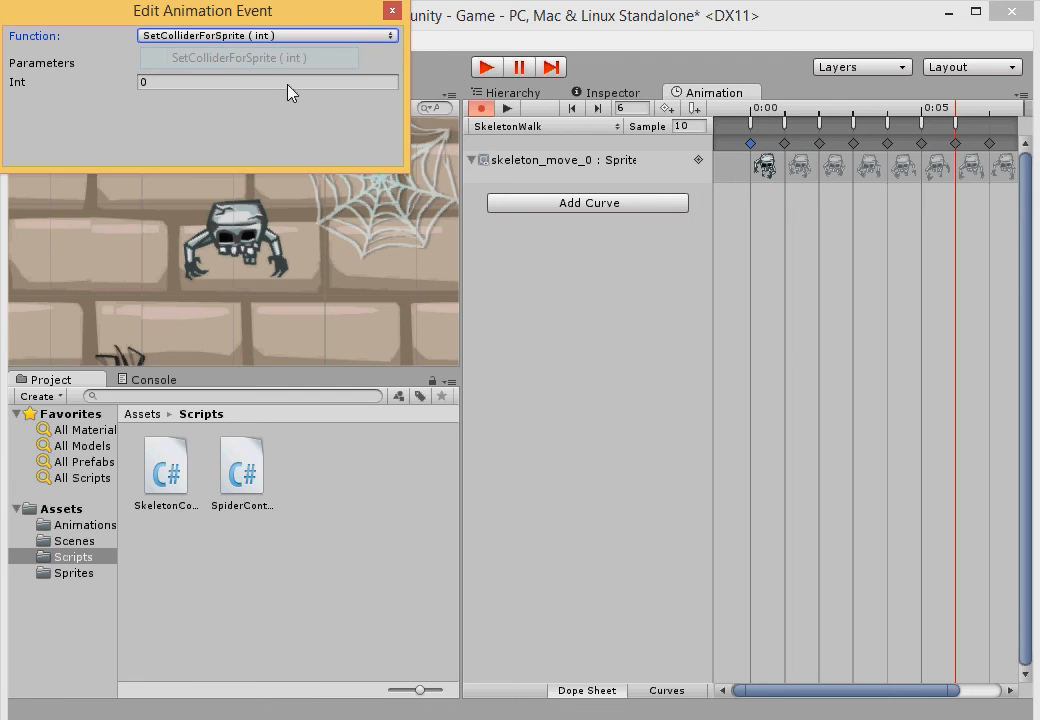
left_click(288, 84)
type("6")
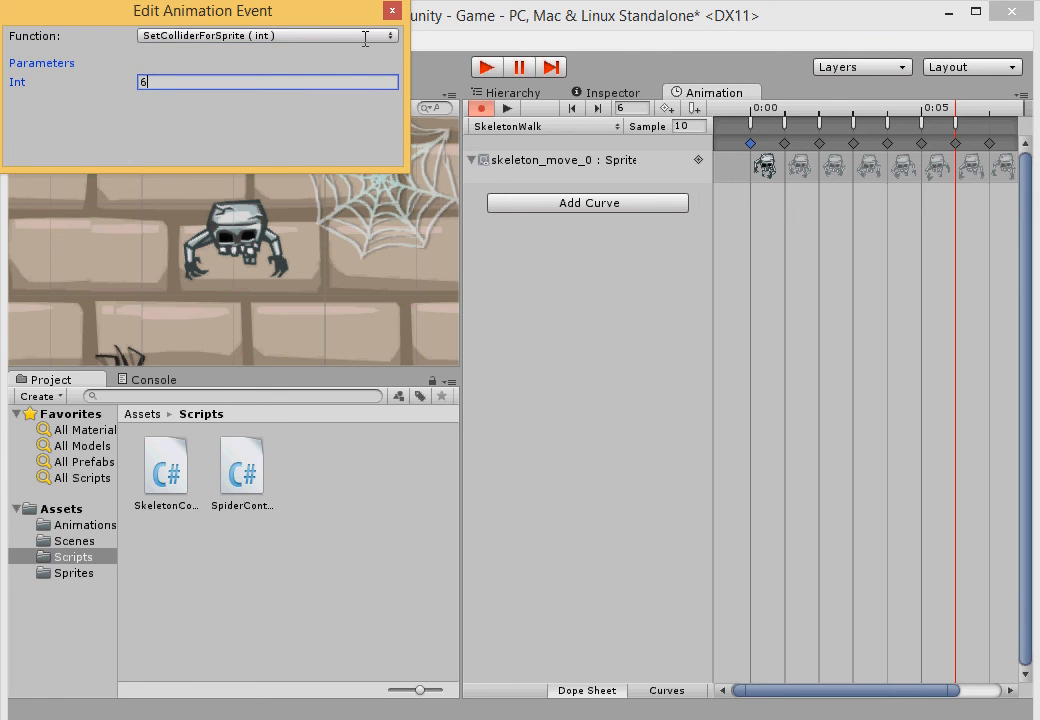
left_click(390, 14)
Step: Add an animation event at frame 7 of SkeletonWalk that calls SetColliderForSprite with Int 7
left_click(598, 108)
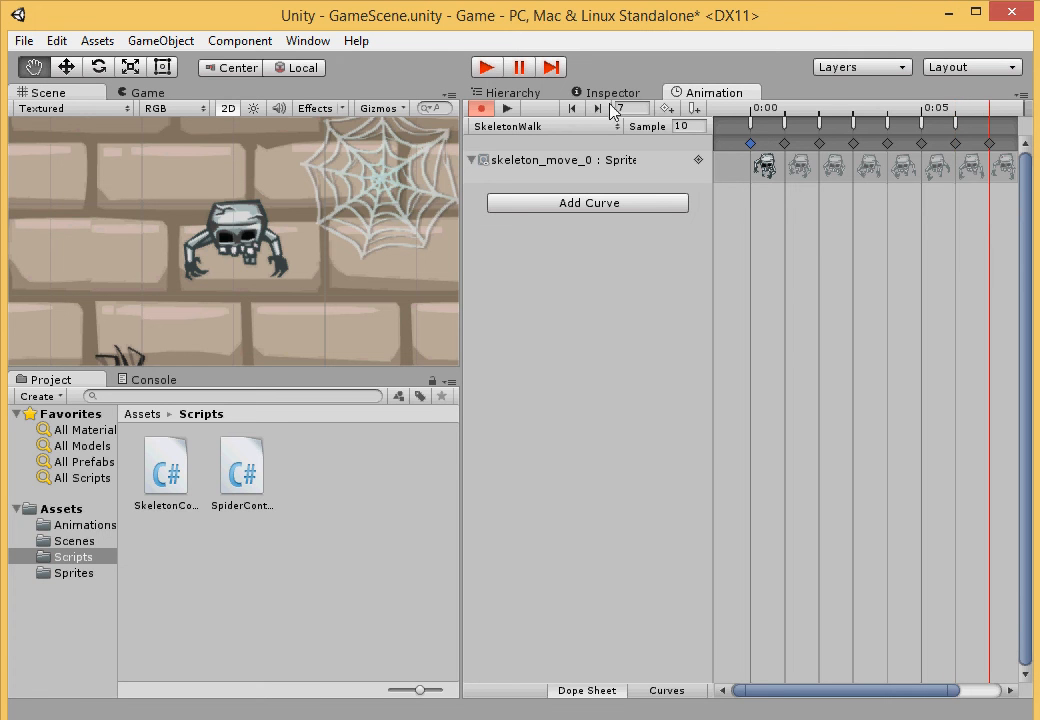
left_click(692, 108)
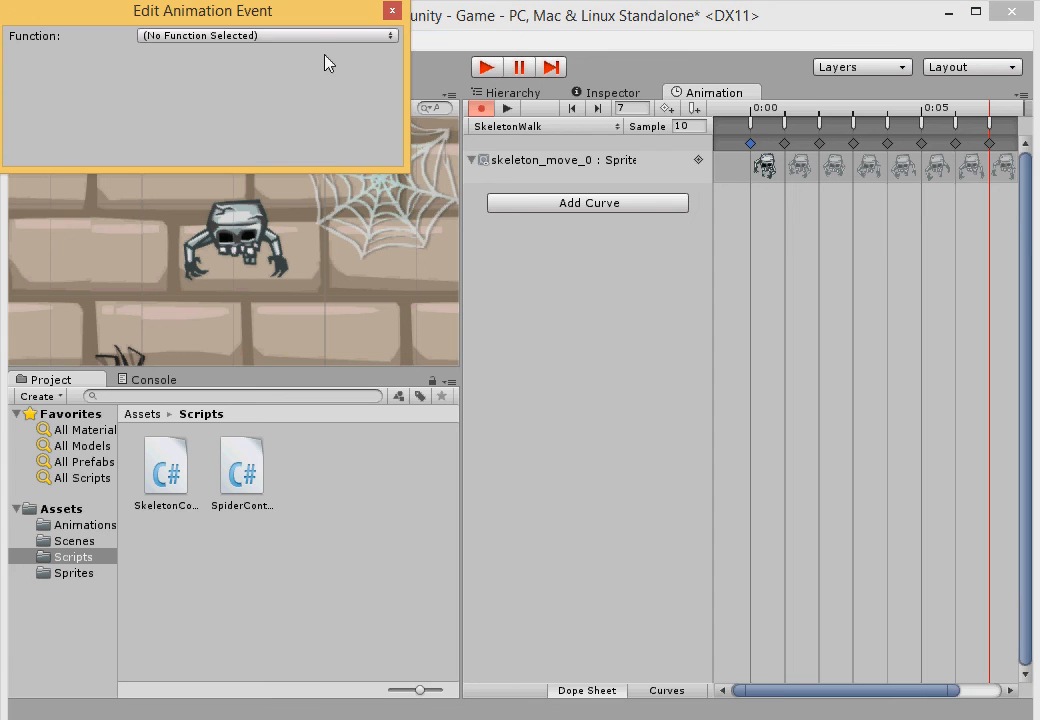
left_click(322, 36)
left_click(296, 58)
left_click(290, 81)
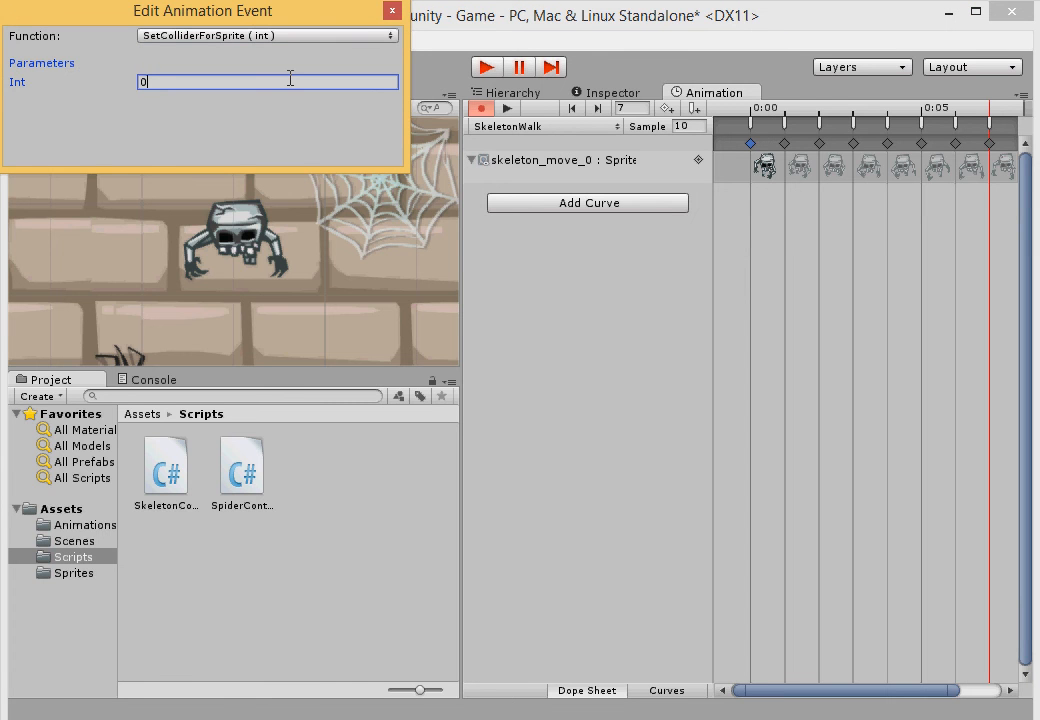
type("7")
left_click(391, 11)
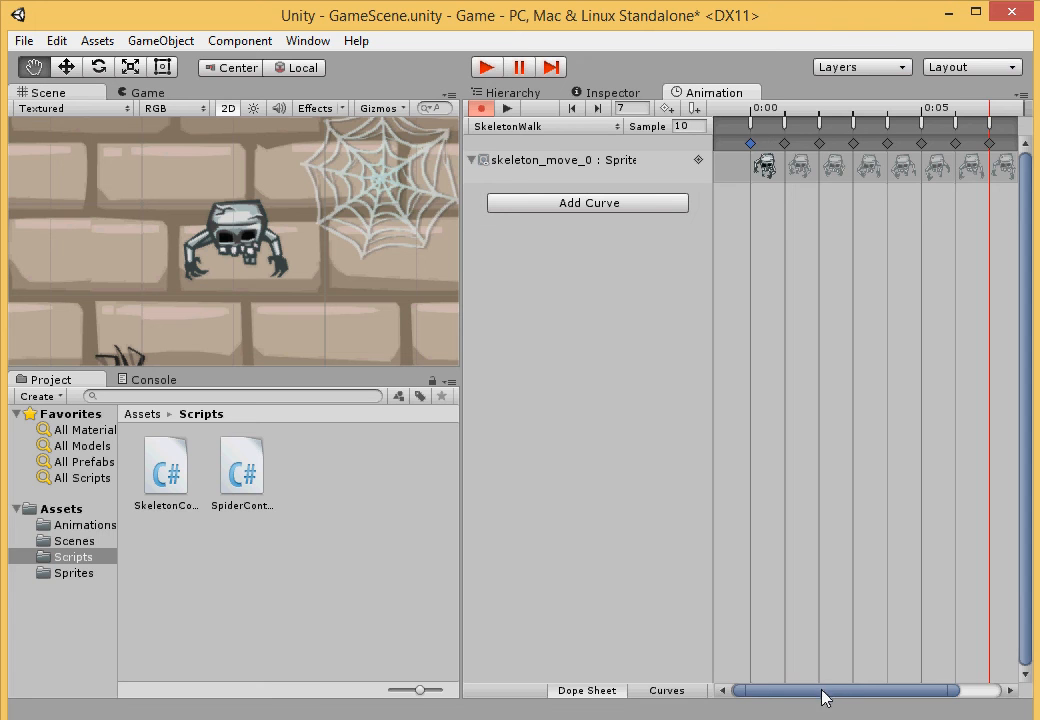
Step: Check the event at frame 7 on the SkeletonWalk timeline and preview the animation's playback
left_click_drag(825, 690, 885, 691)
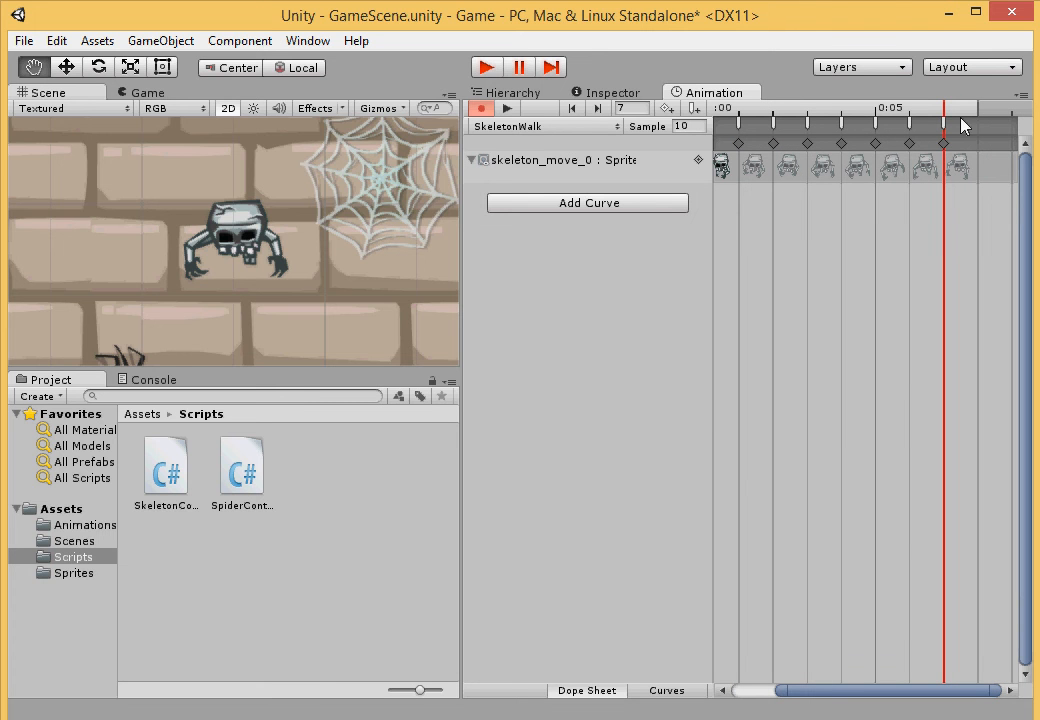
mouse_move(945, 125)
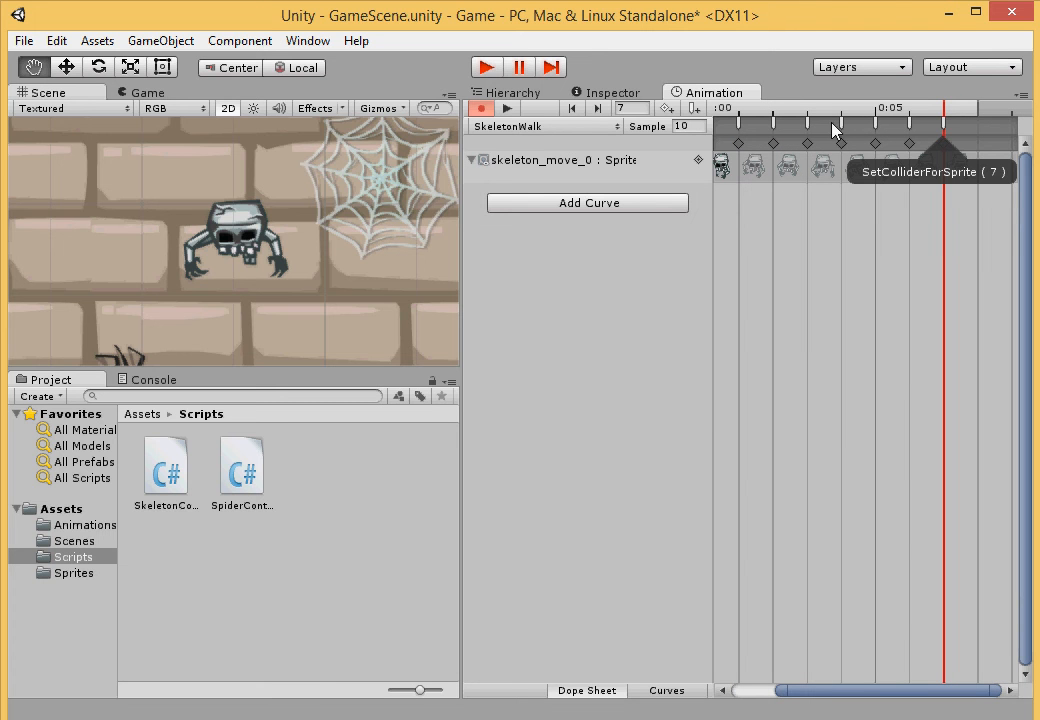
left_click(488, 108)
left_click(488, 108)
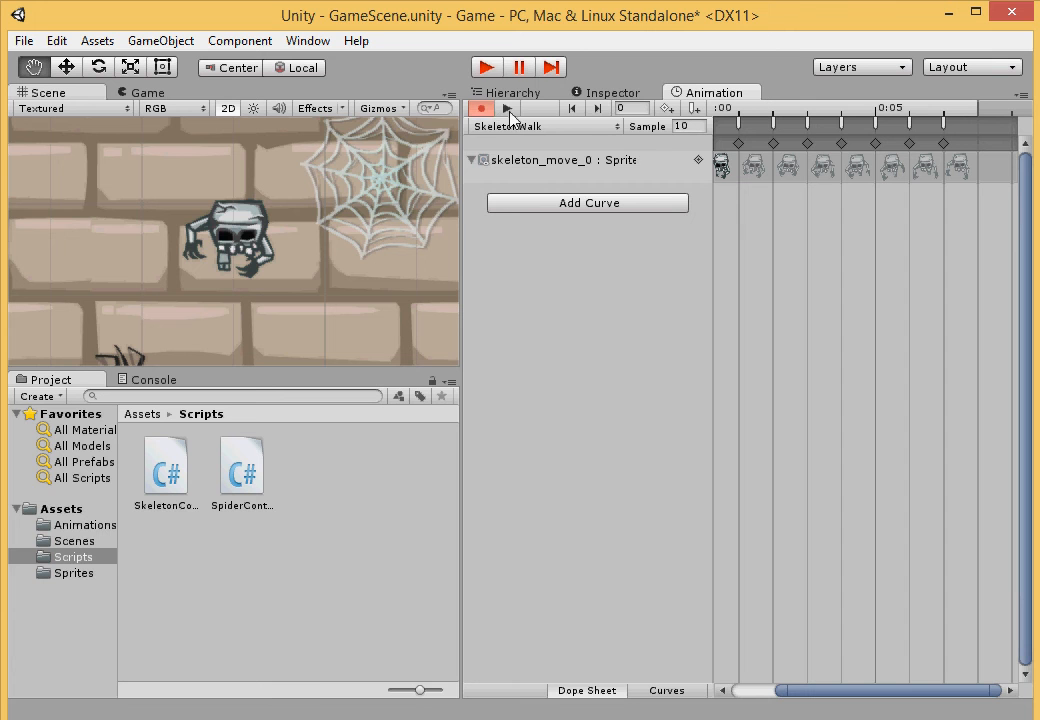
left_click(506, 112)
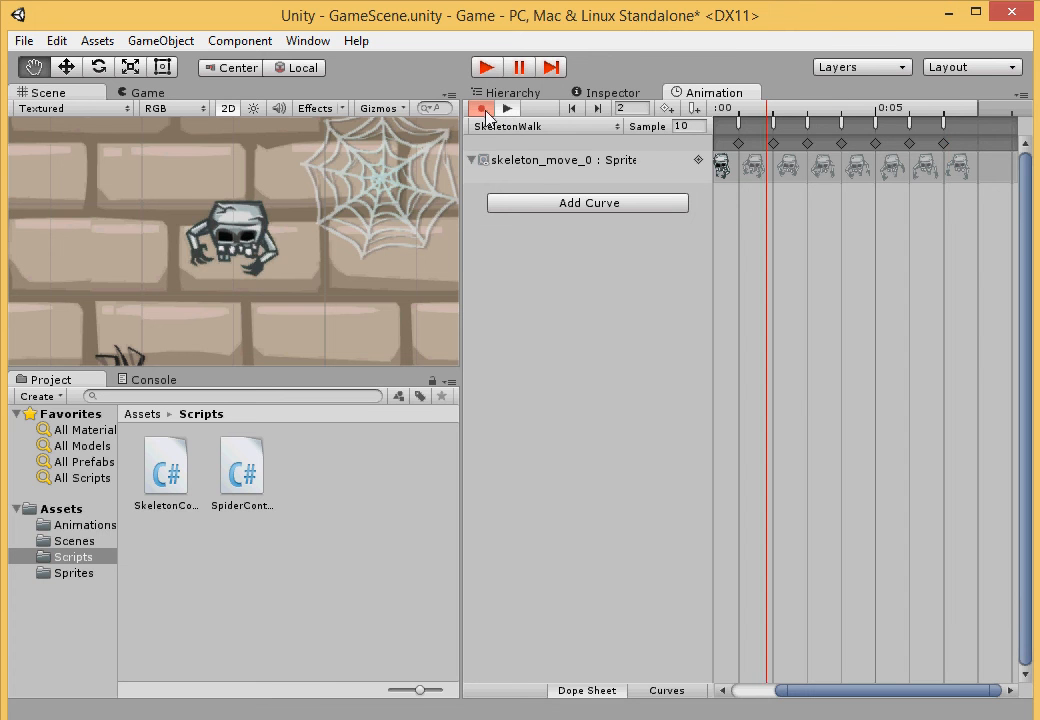
left_click(507, 108)
Step: Run the game paused and advance it frame by frame to check which Polygon Collider 2D is enabled for each skeleton sprite, ending play mode
left_click(604, 93)
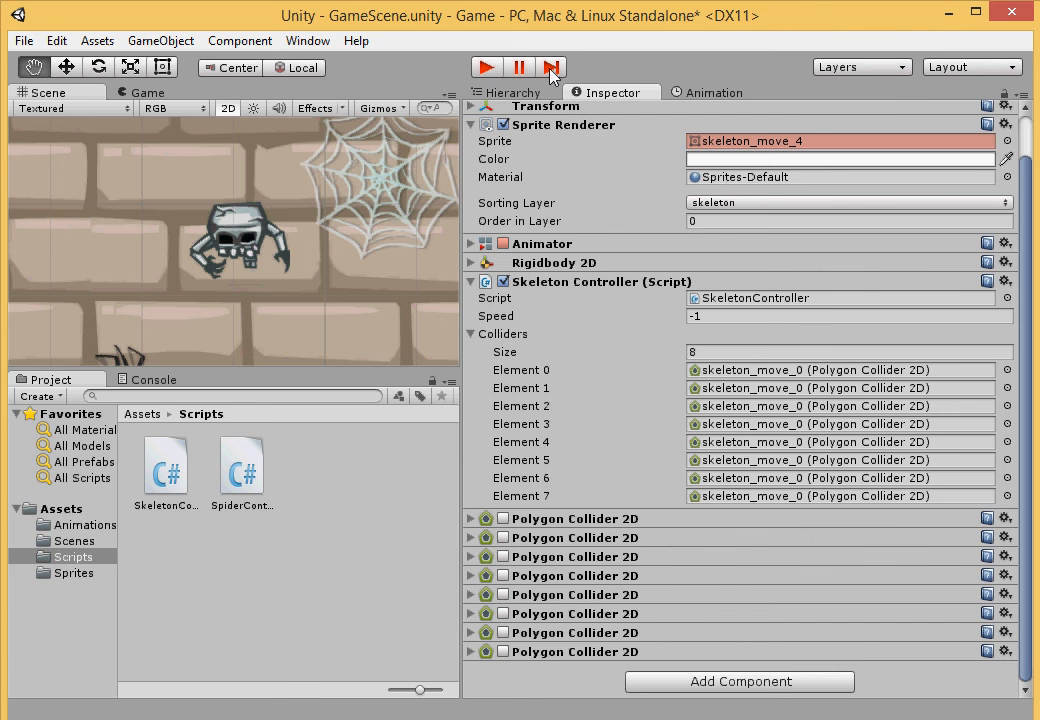
left_click(486, 67)
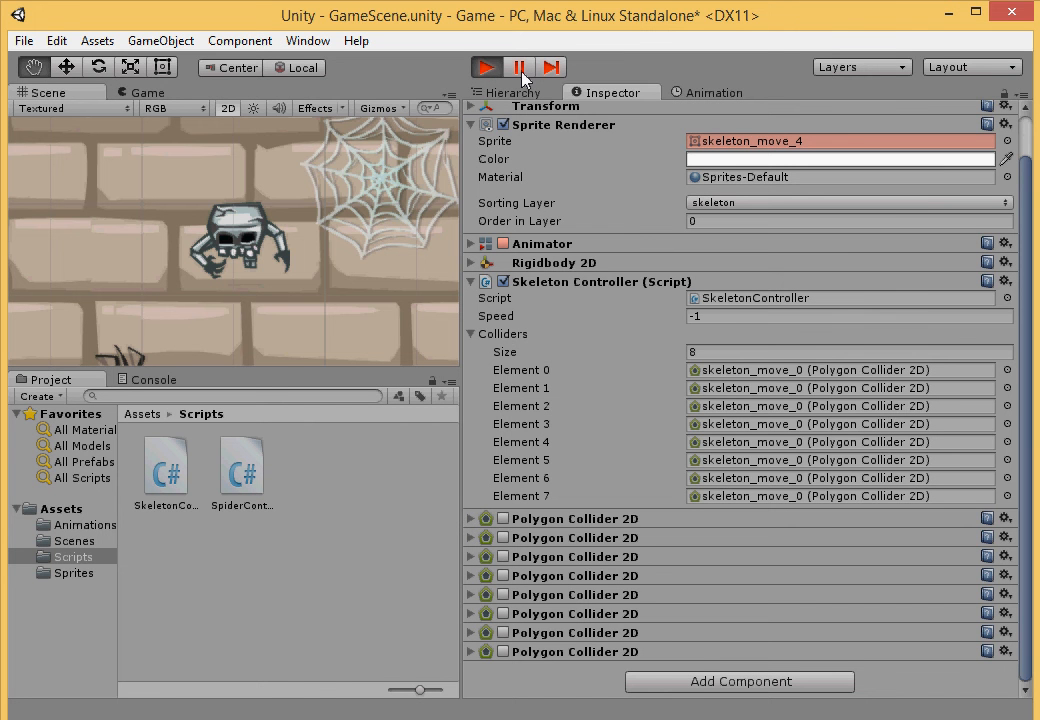
left_click(521, 72)
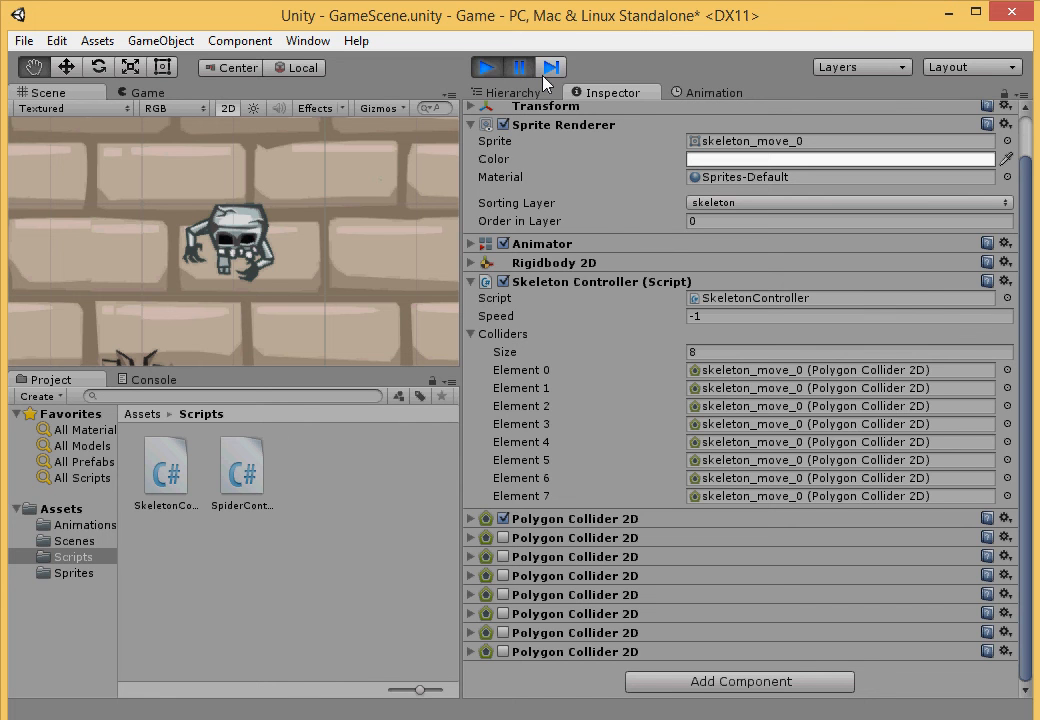
left_click(551, 66)
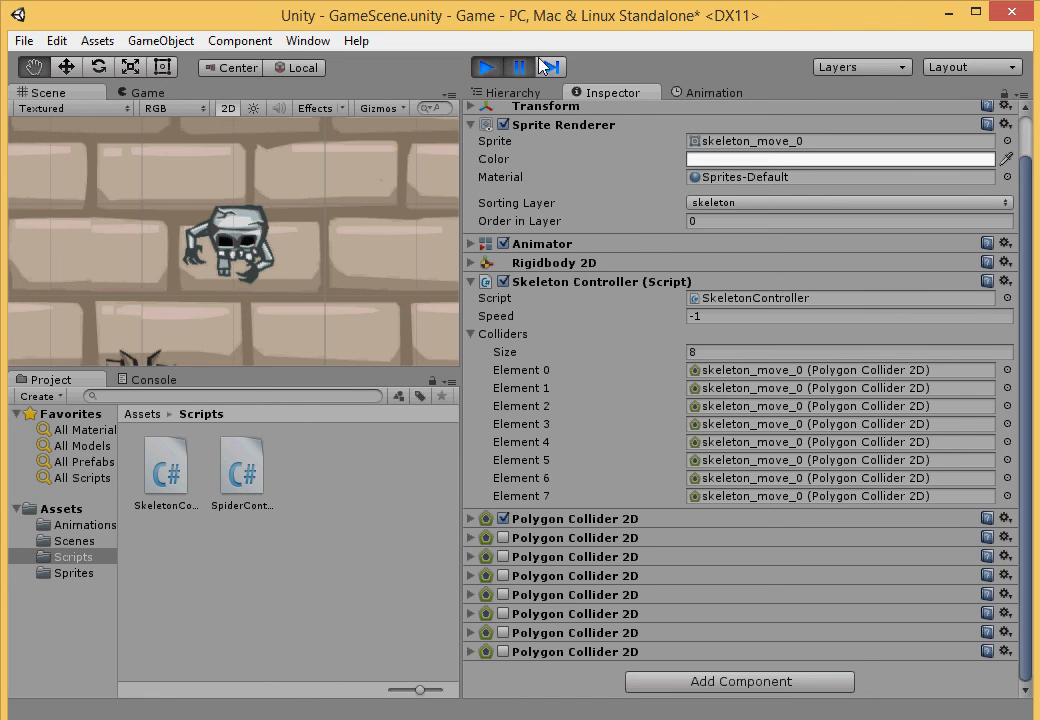
left_click(552, 65)
left_click(552, 65)
left_click(553, 65)
left_click(556, 62)
left_click(557, 61)
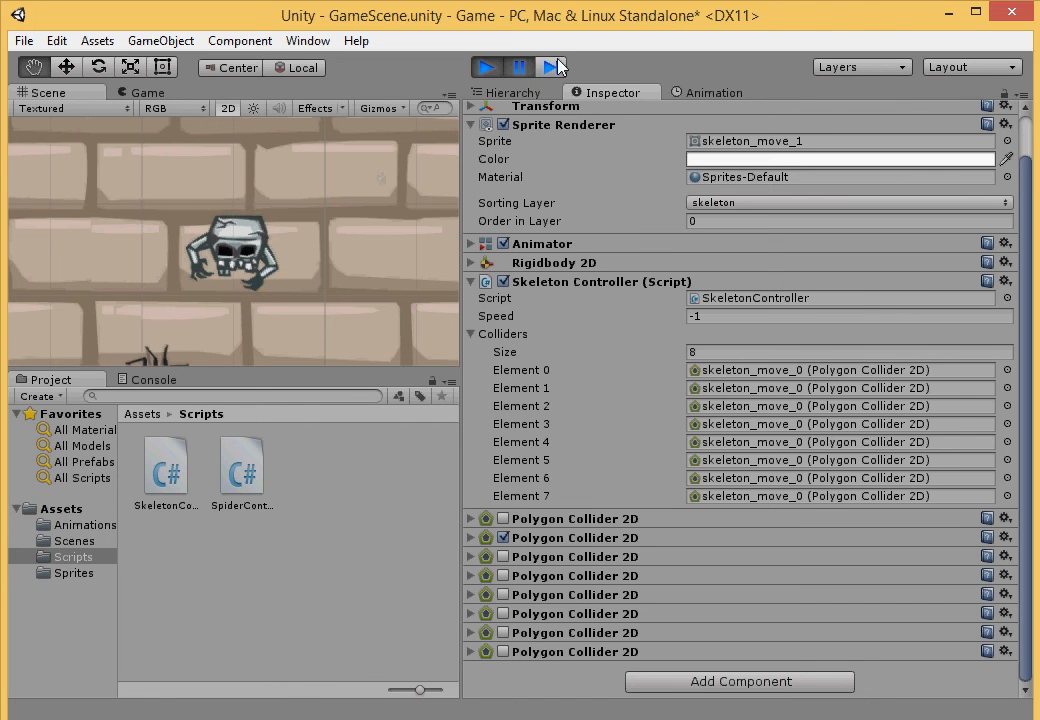
left_click(558, 60)
left_click(558, 60)
left_click(558, 66)
left_click(558, 66)
left_click(558, 66)
left_click(558, 66)
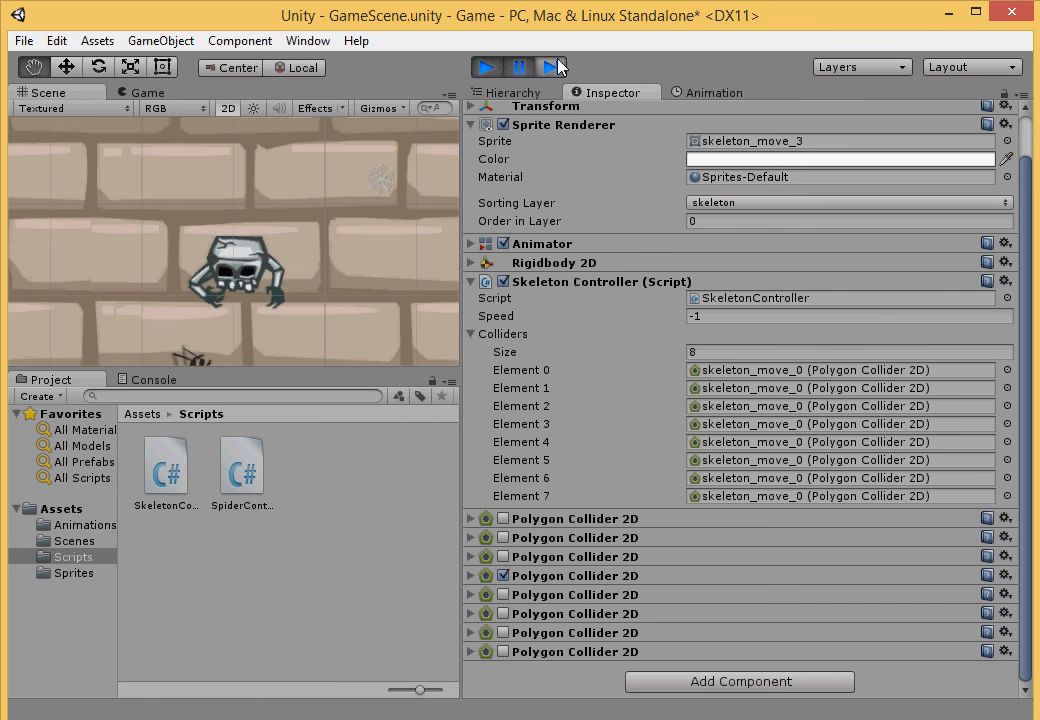
left_click(558, 66)
left_click(558, 66)
left_click(558, 66)
left_click(558, 66)
left_click(558, 66)
left_click(558, 66)
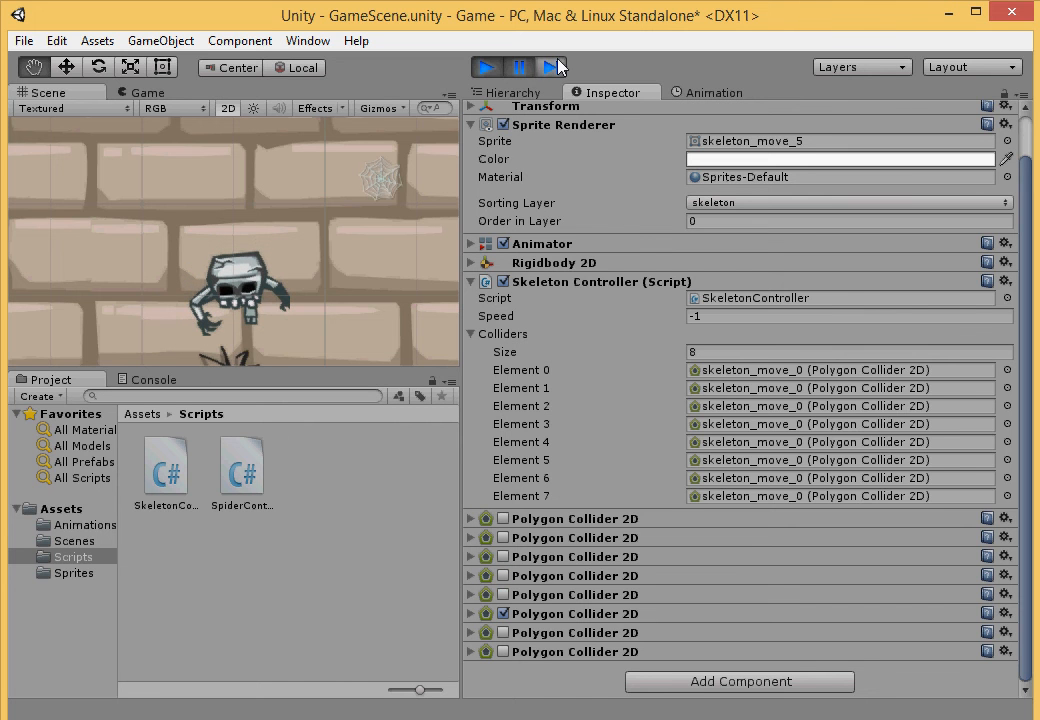
left_click(558, 66)
left_click(558, 66)
left_click(558, 66)
left_click(558, 66)
left_click(558, 66)
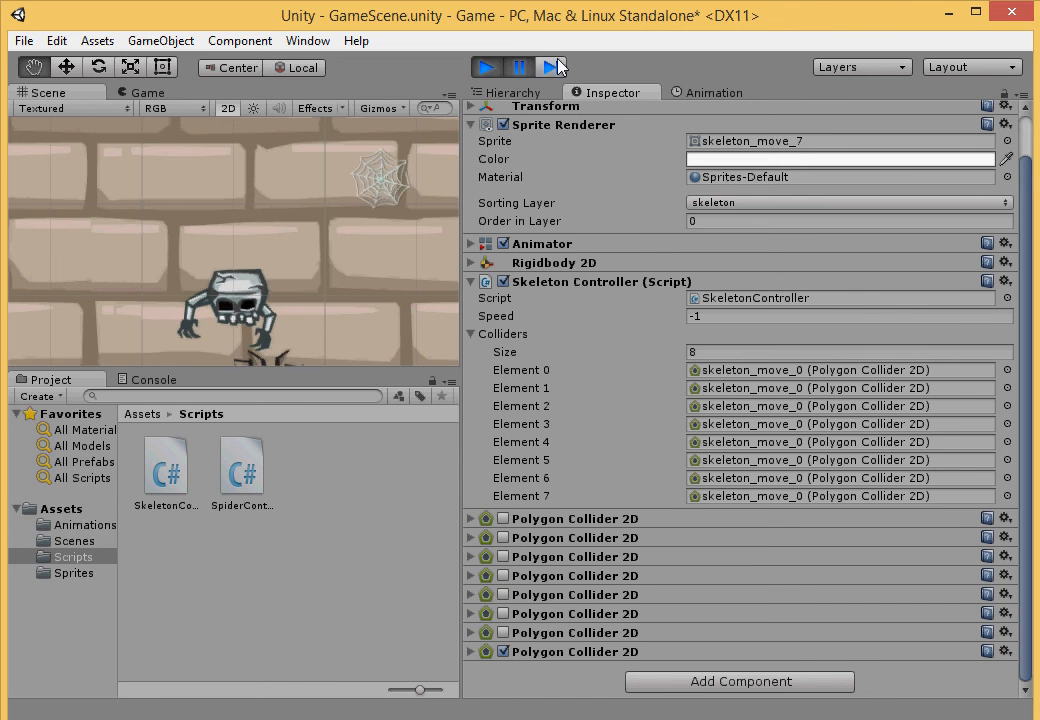
left_click(558, 66)
left_click(558, 66)
left_click(558, 66)
left_click(558, 66)
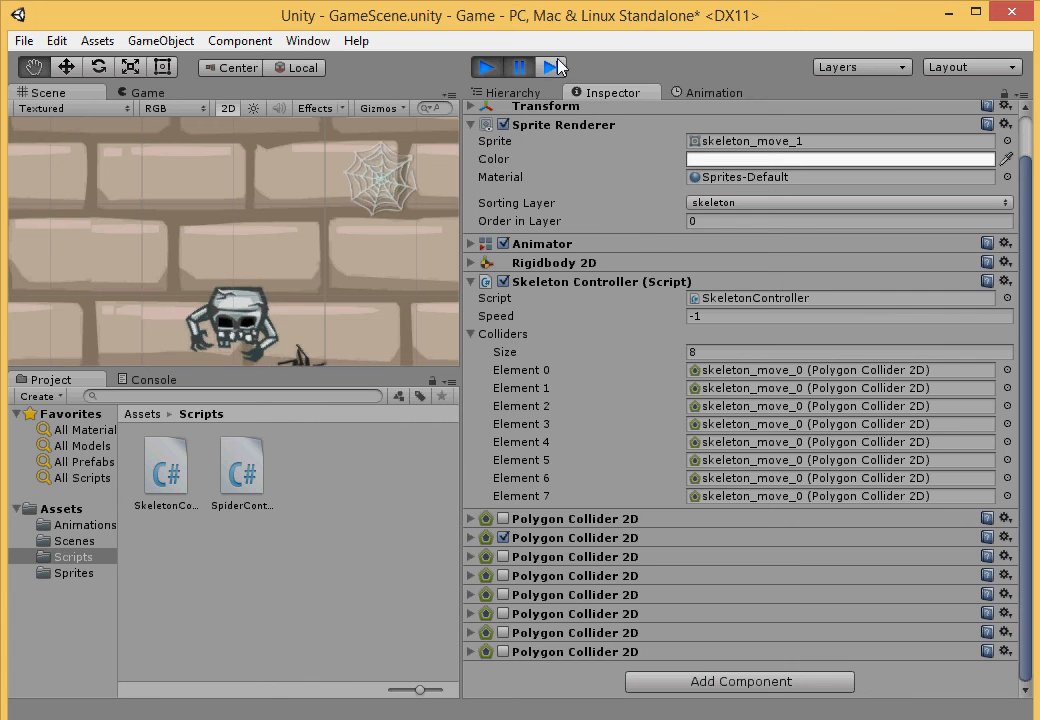
left_click(558, 66)
left_click(558, 66)
left_click(558, 66)
left_click(558, 66)
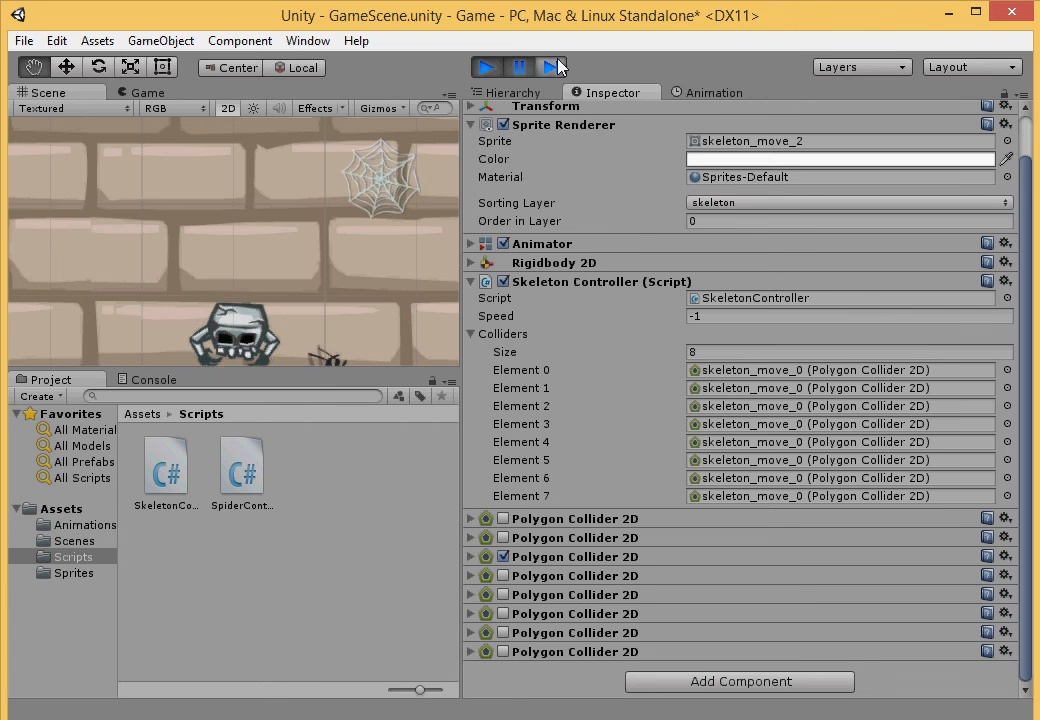
left_click(558, 66)
left_click(558, 66)
left_click(558, 66)
left_click(558, 66)
left_click(558, 66)
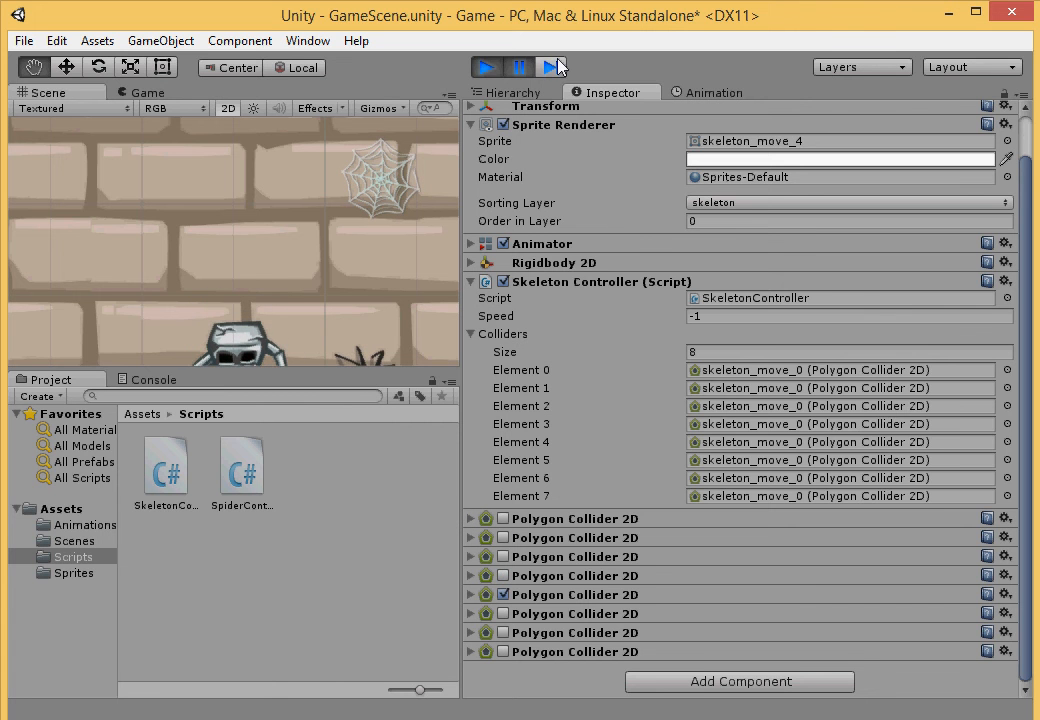
left_click(486, 68)
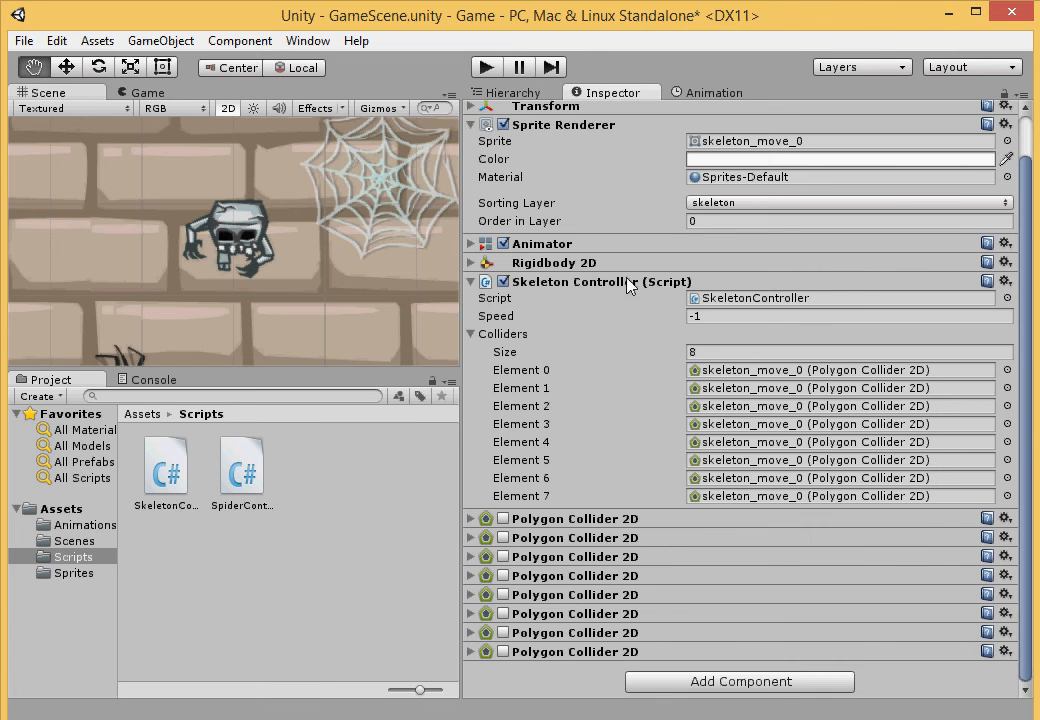
Step: Collapse the Skeleton Controller component on skeleton_move_0 and turn off recording for the SkeletonWalk animation
left_click(471, 282)
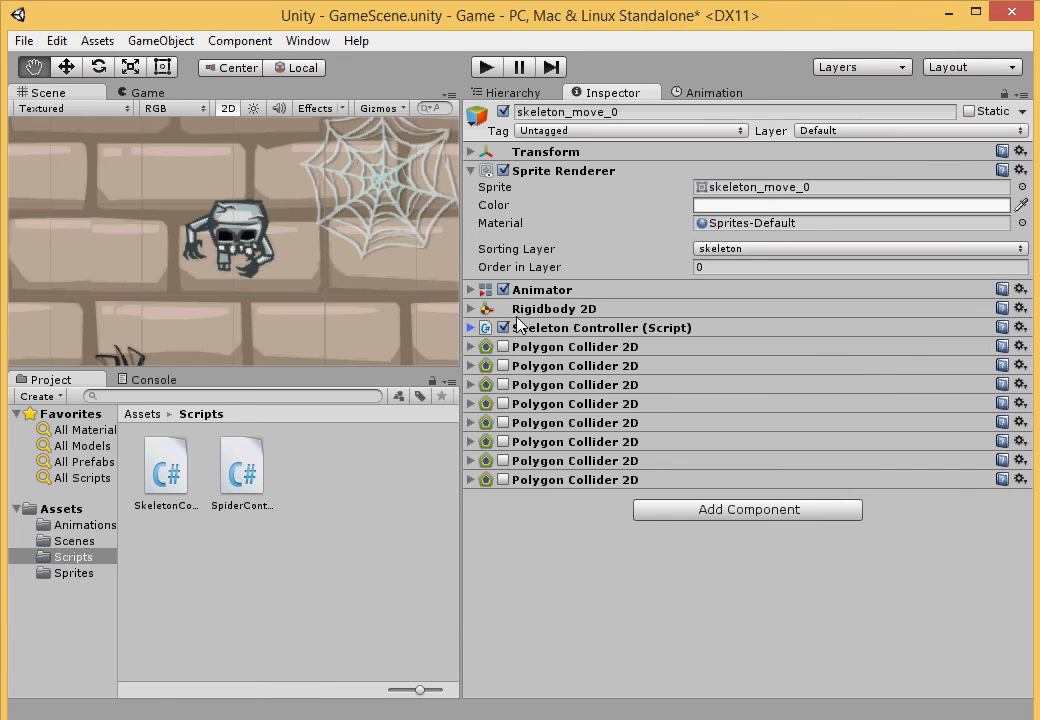
left_click(697, 97)
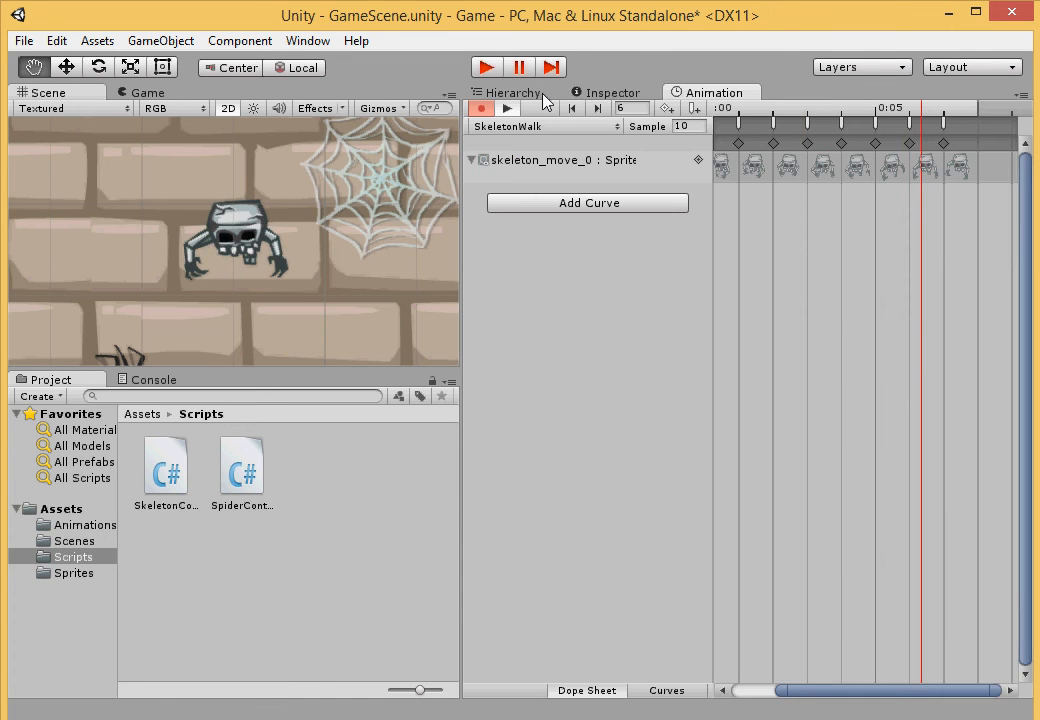
left_click(481, 110)
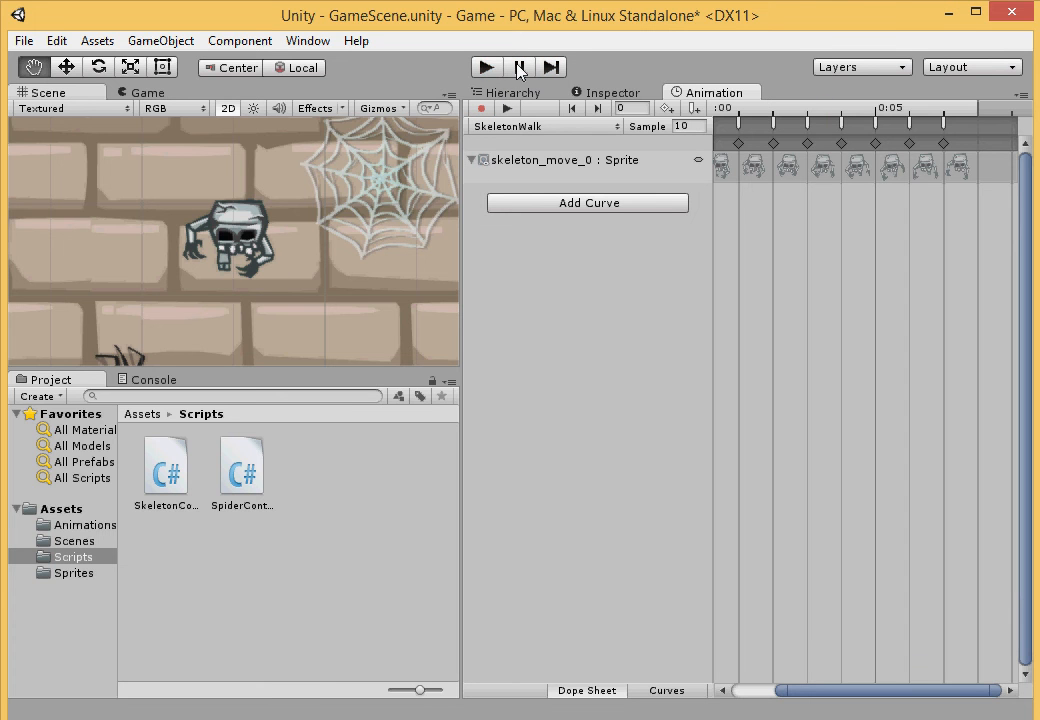